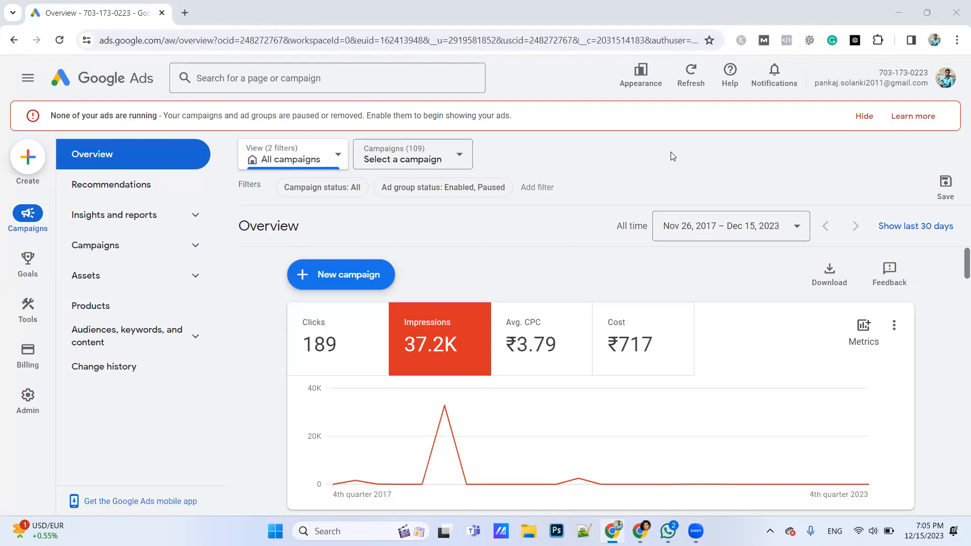
key(XF86AudioRaiseVolume)
key(XF86AudioRaiseVolume)
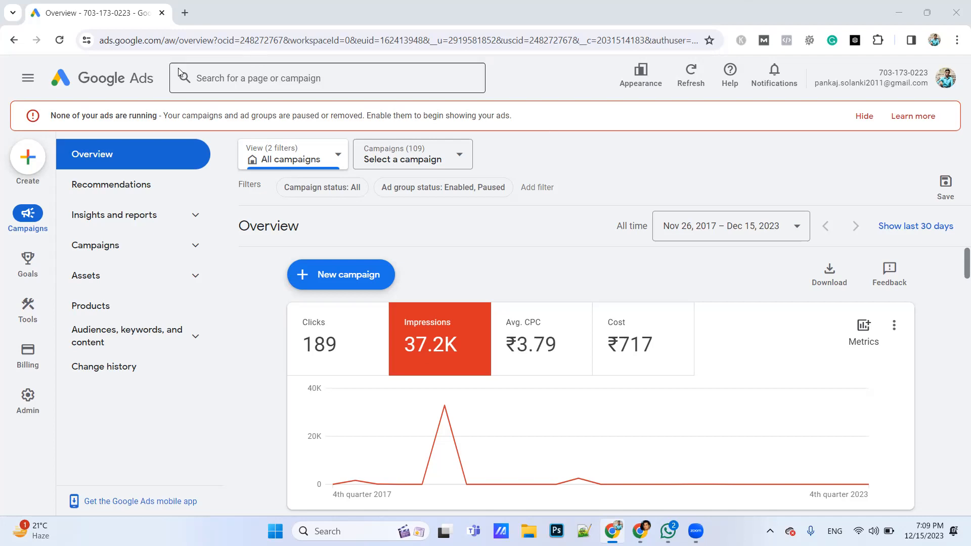
Start a new website visitors audience segment from Audience manager in the shared library
mouse_move(29, 304)
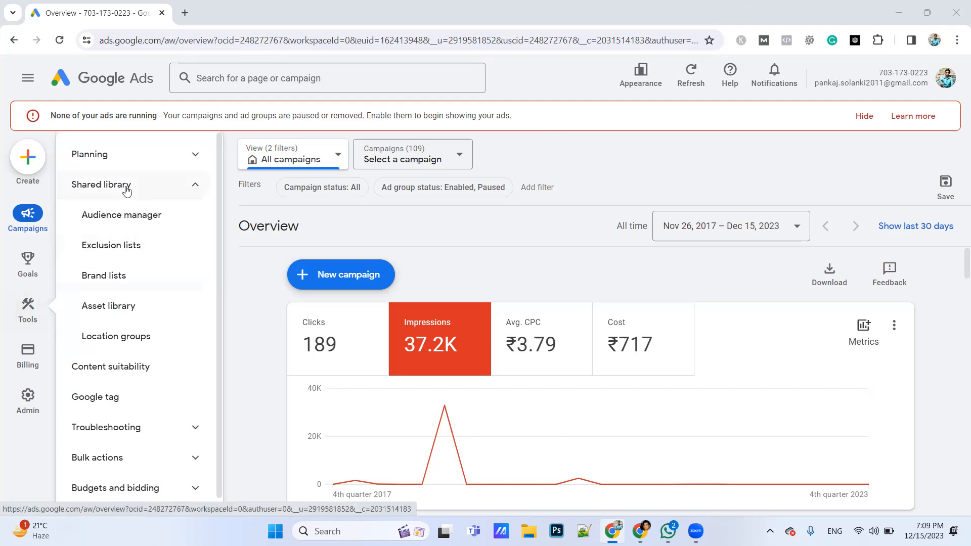
click(122, 215)
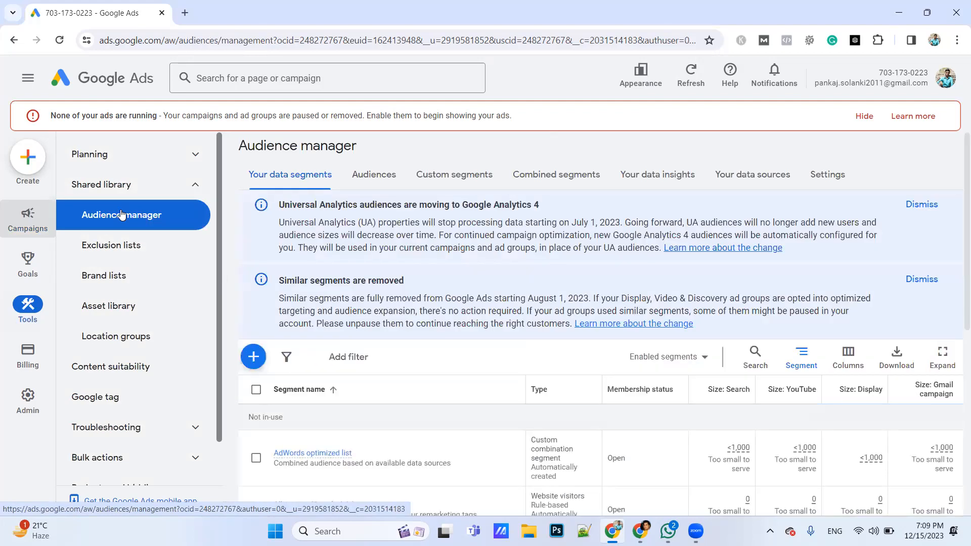
click(252, 359)
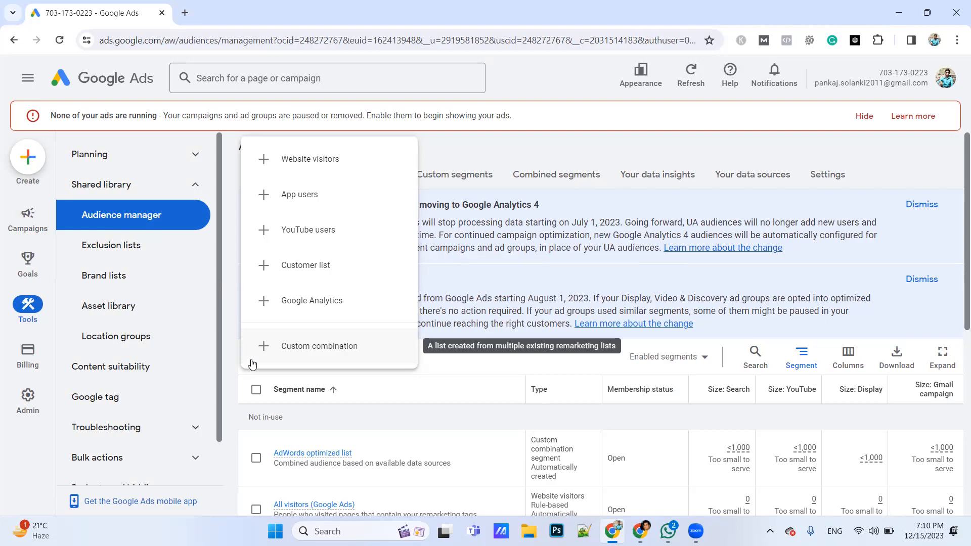
click(301, 165)
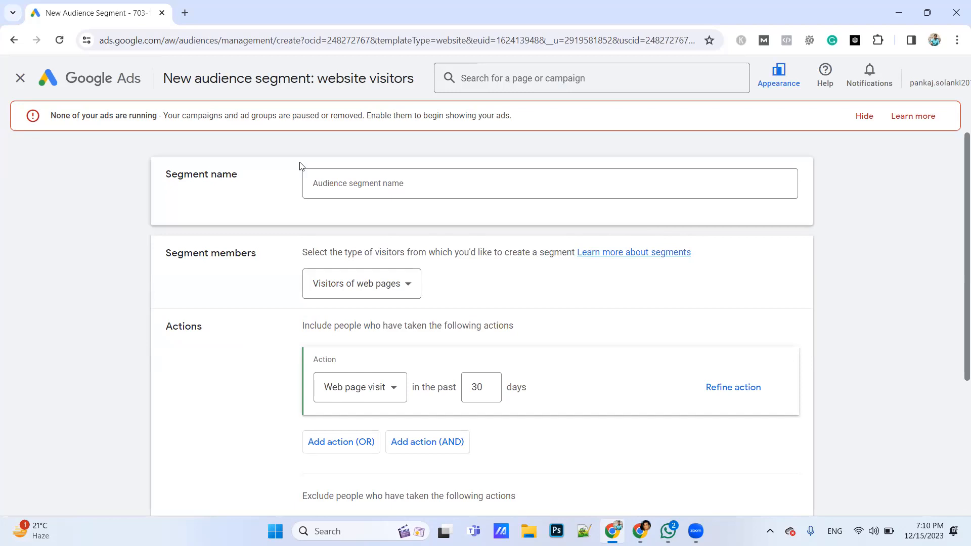
Name the audience segment SDM Demo Audience
click(333, 195)
text(SDMDemo)
click(333, 196)
key(Left)
key(End)
text(Audience)
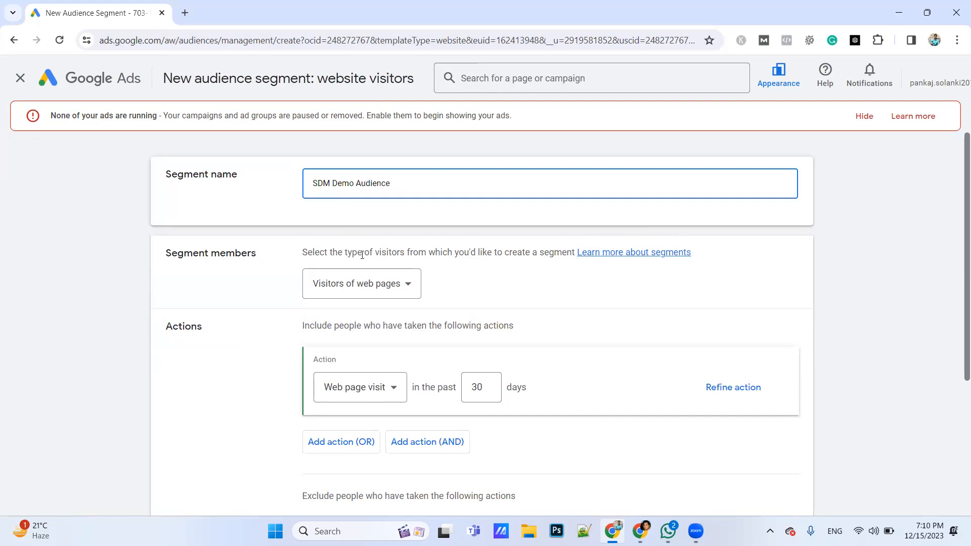
Set the segment members to Visitors of web pages and keep Web page visit as the included action
scroll(361, 255, down, 1)
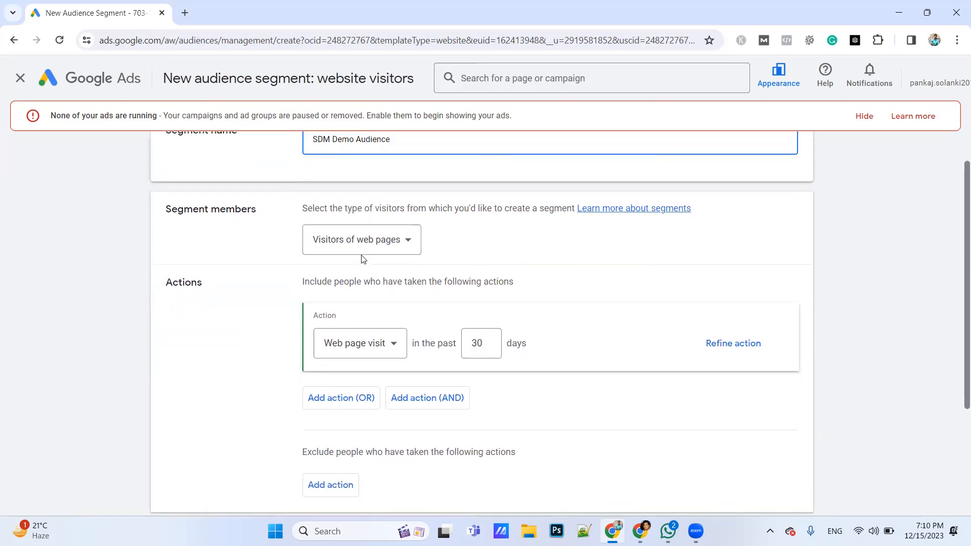
click(377, 239)
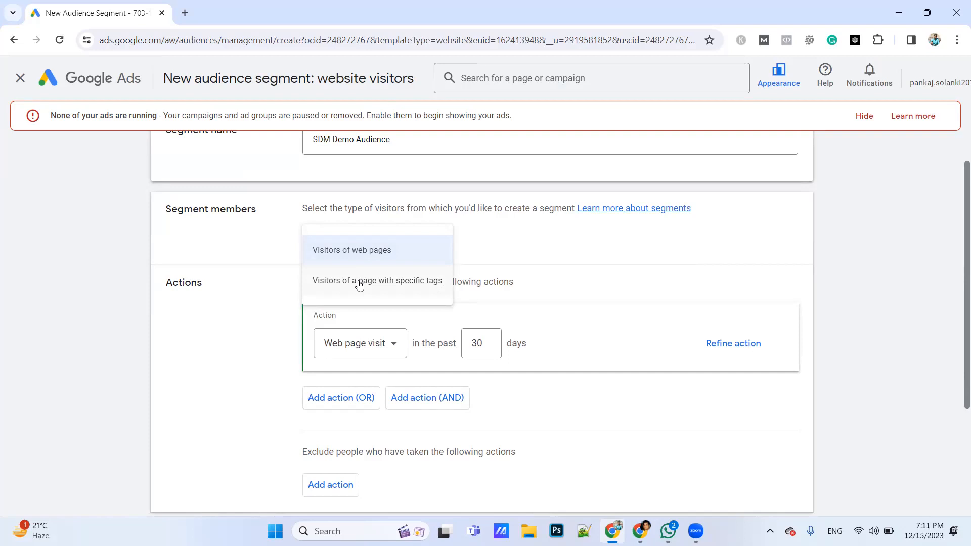
click(344, 255)
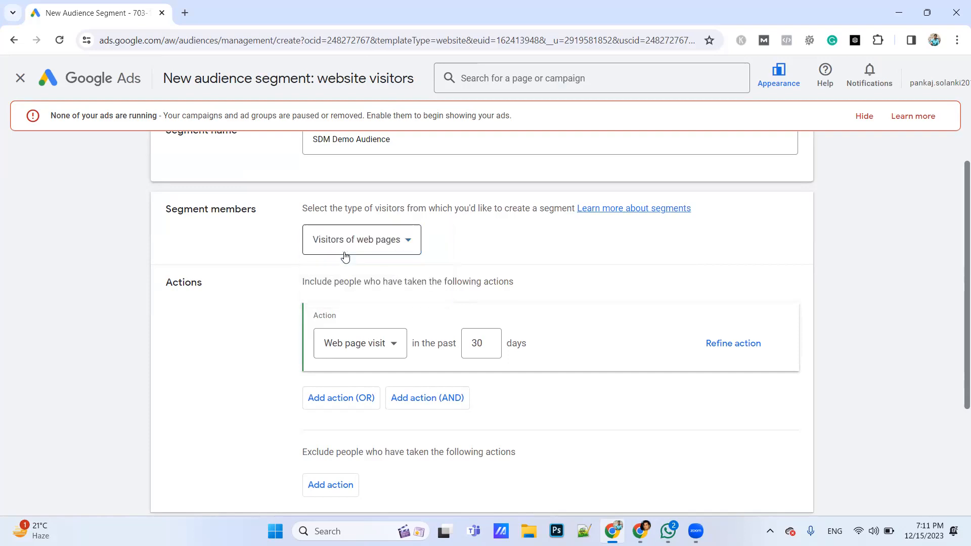
click(350, 342)
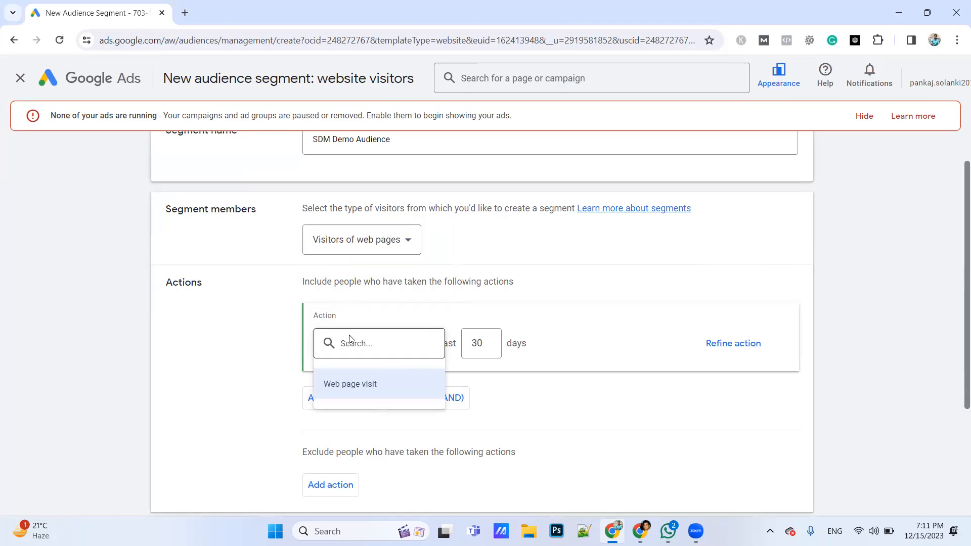
click(568, 382)
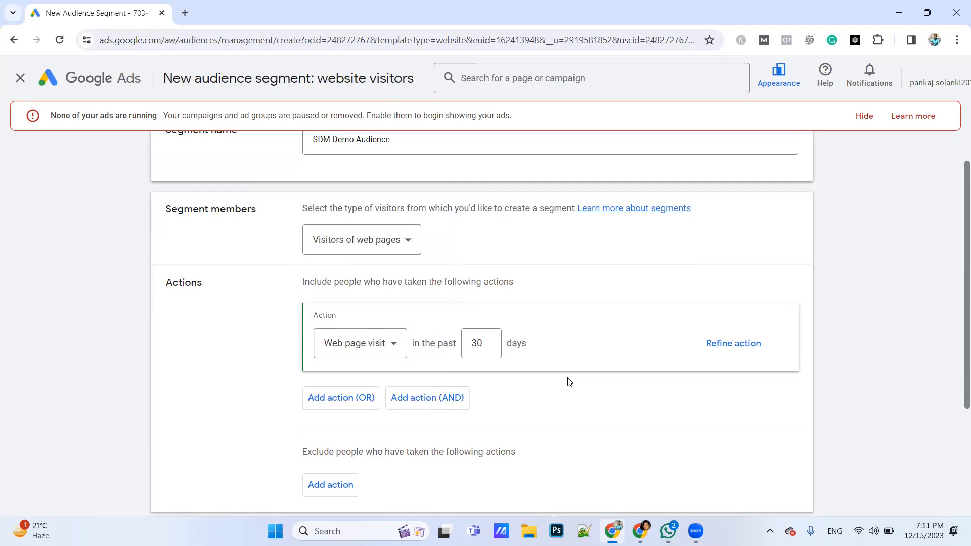
Refine the web page visit action with a Page URL parameter that uses the equals condition
click(713, 344)
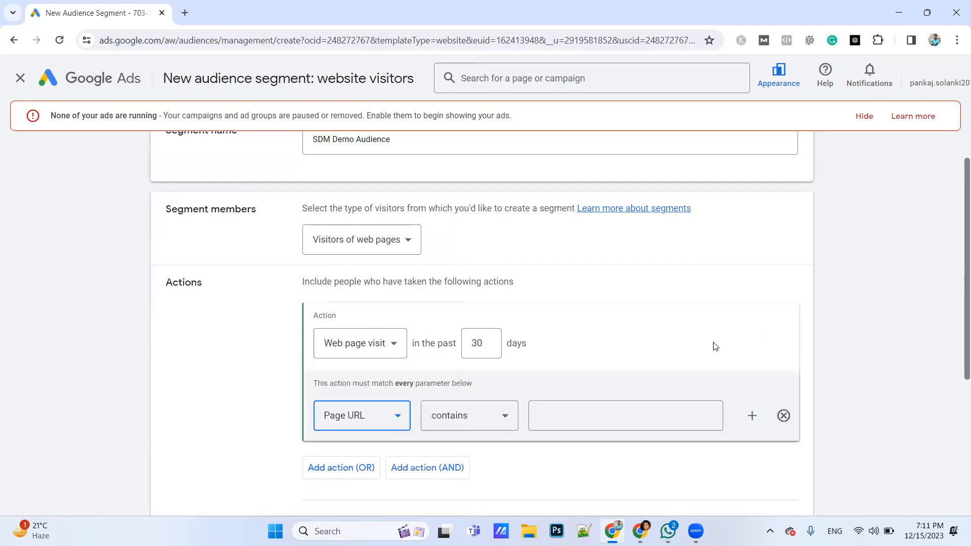
scroll(531, 375, down, 2)
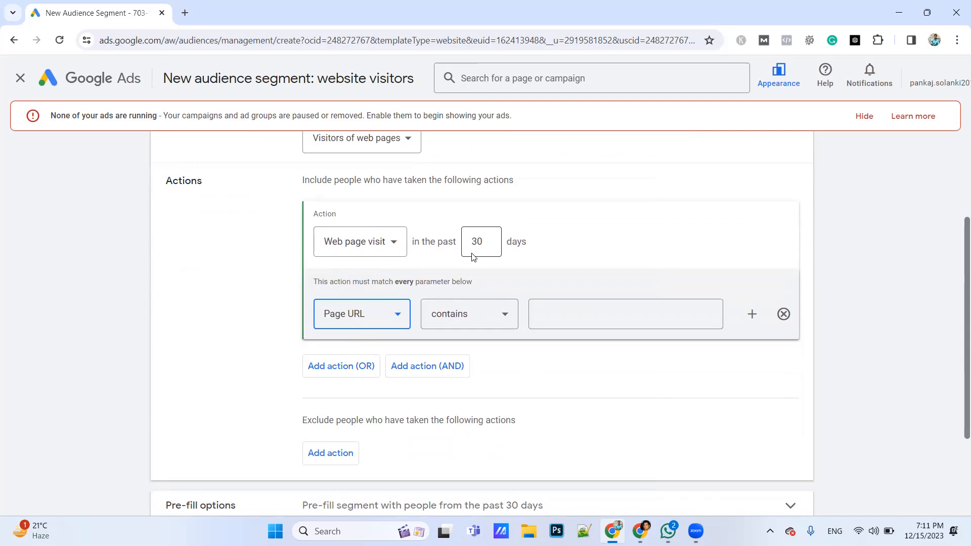
drag(486, 242, 430, 246)
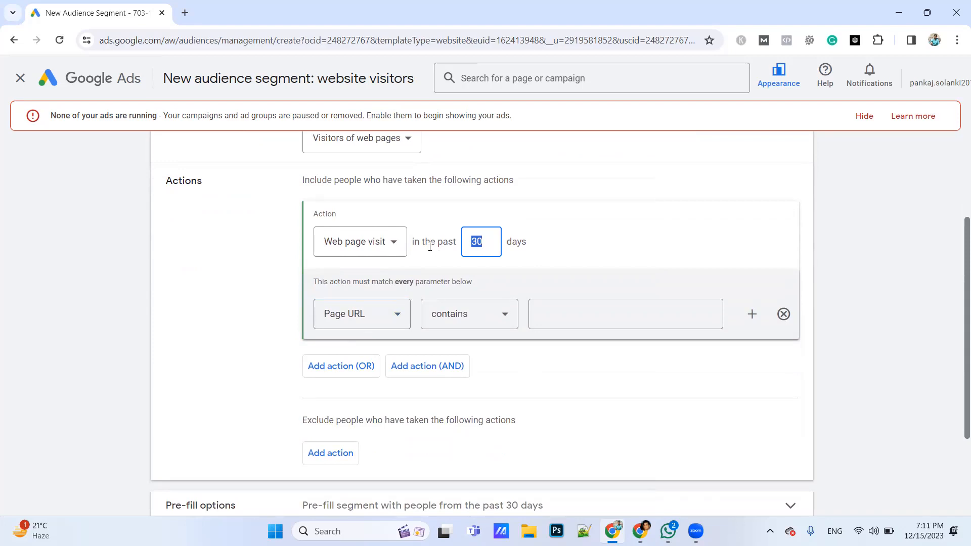
click(348, 314)
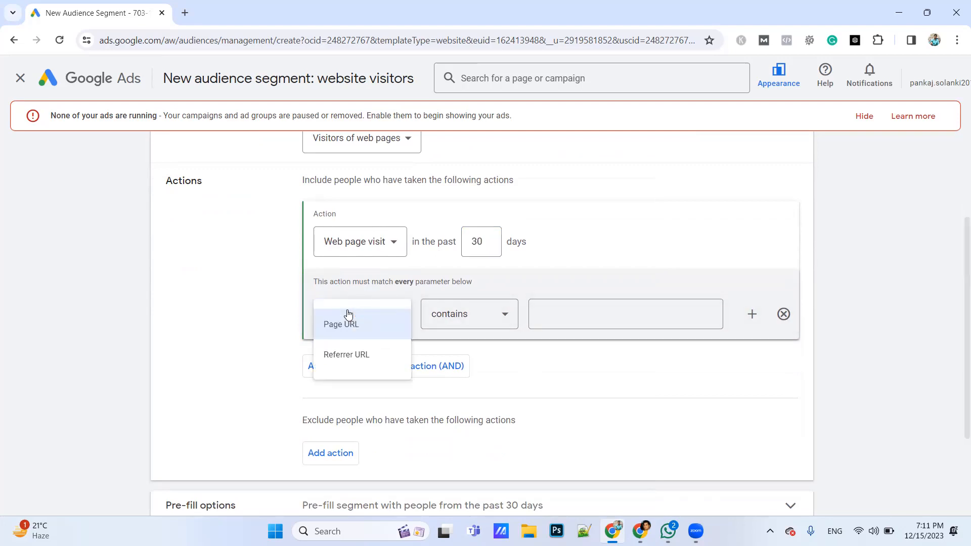
click(347, 324)
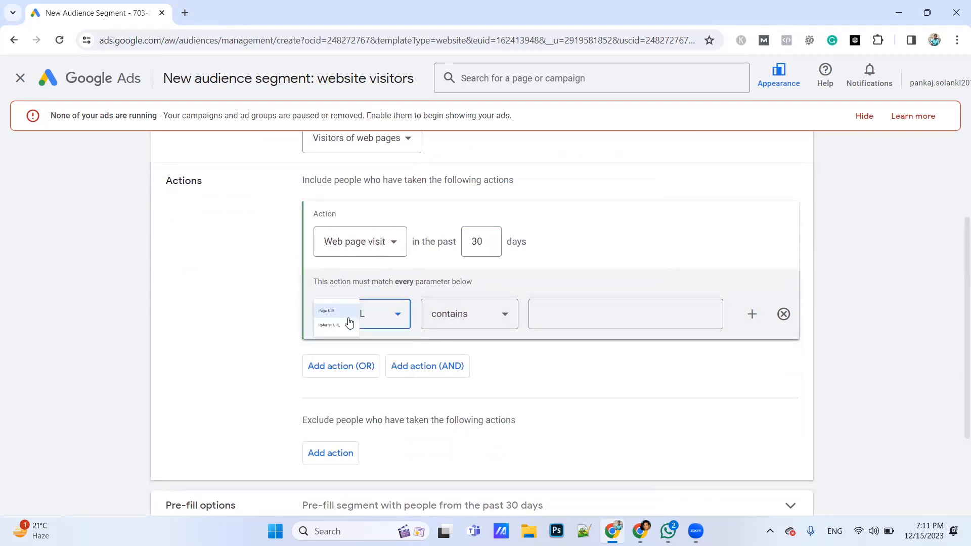
click(441, 320)
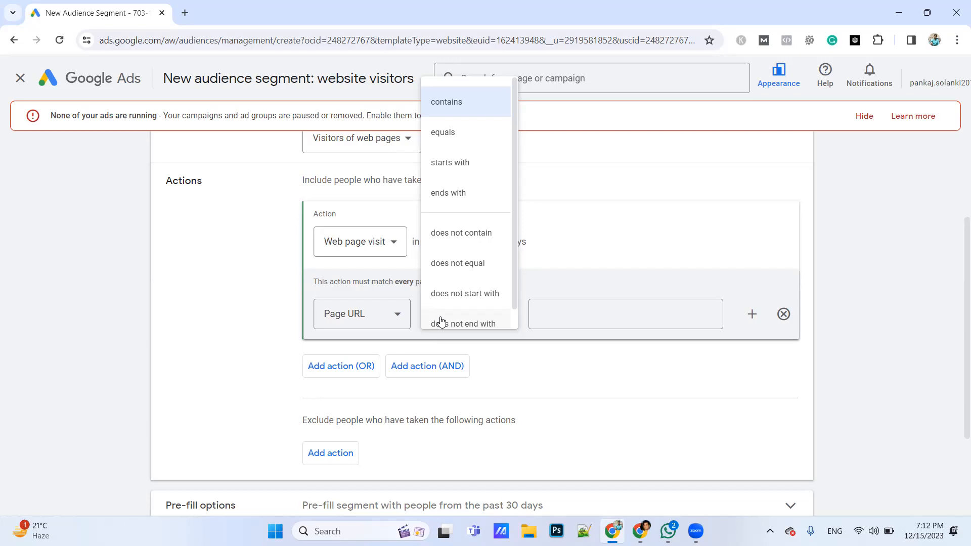
click(446, 139)
click(569, 312)
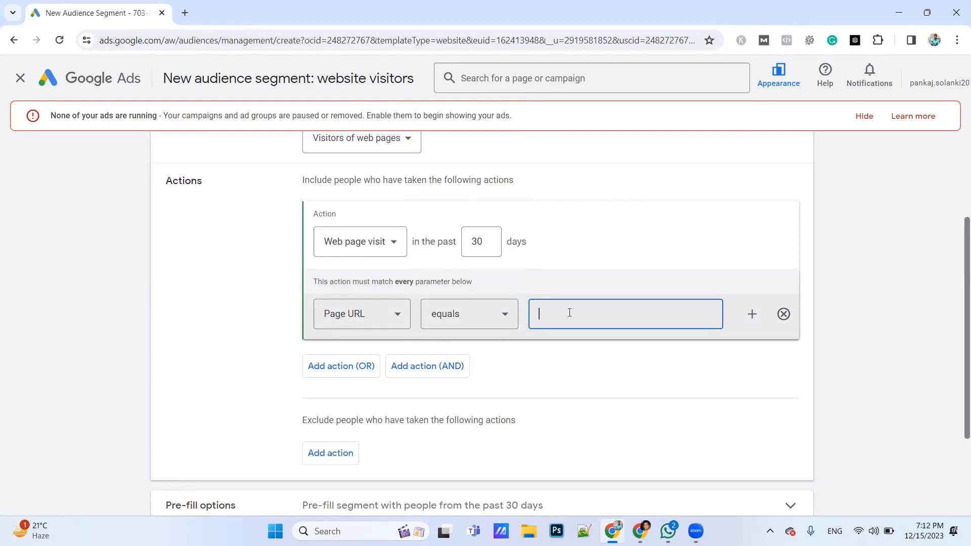
click(498, 326)
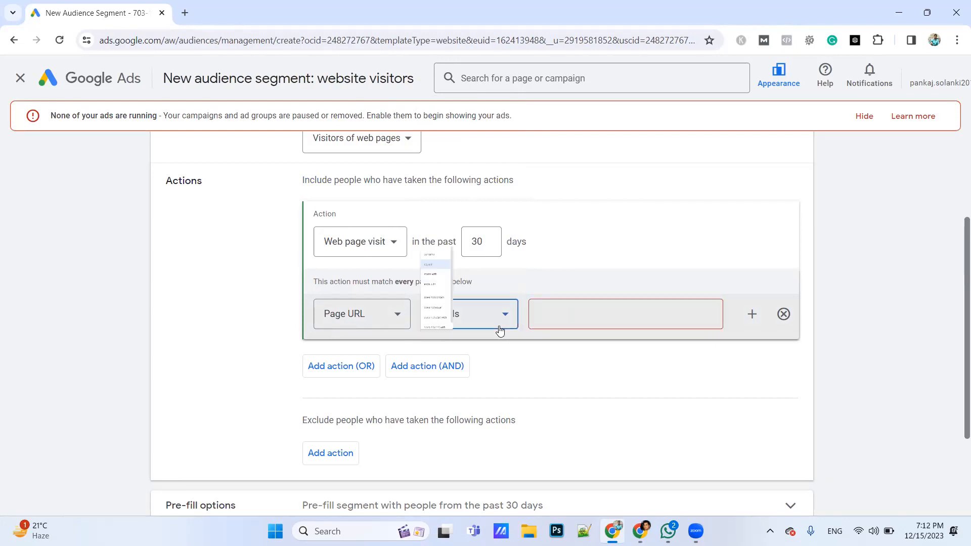
click(472, 166)
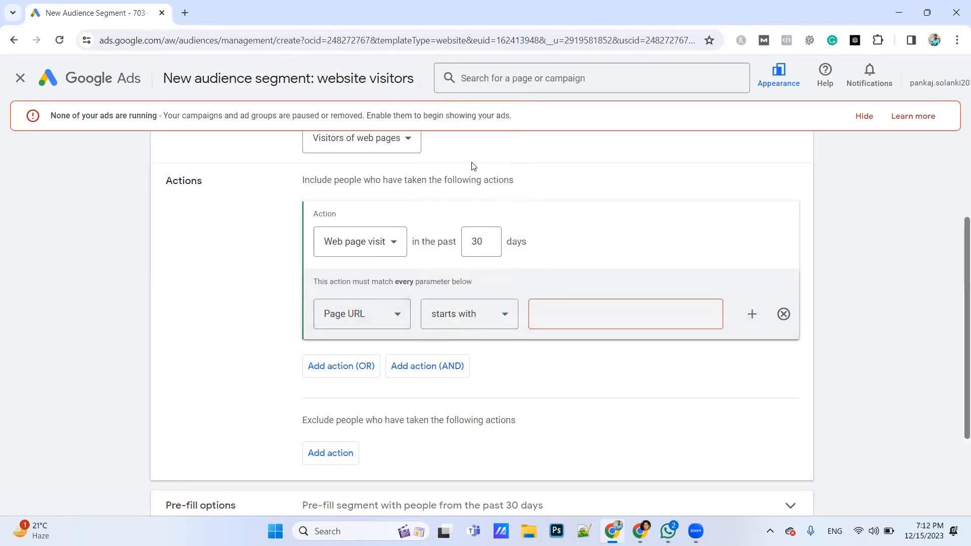
click(567, 313)
text(www.s)
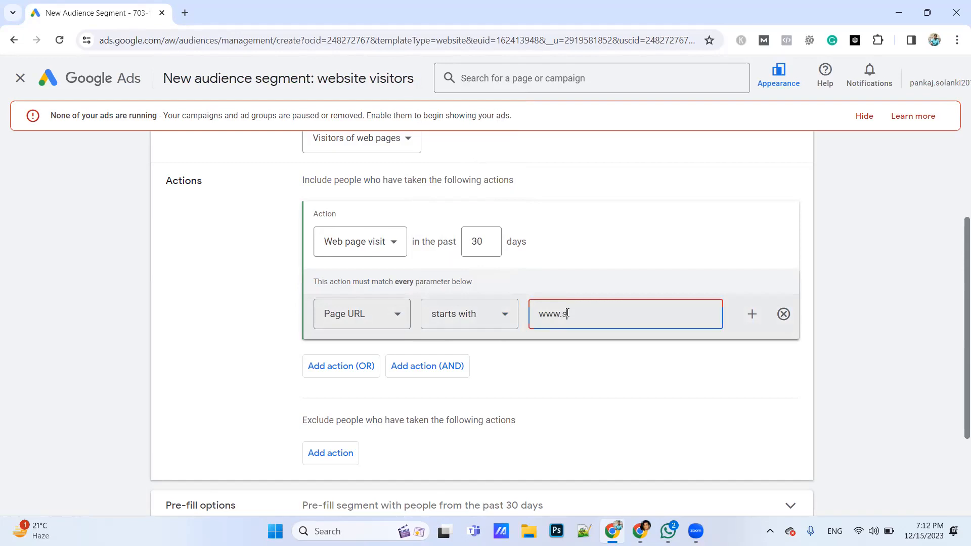
text(t.com)
key(Left)
key(Left)
key(Left)
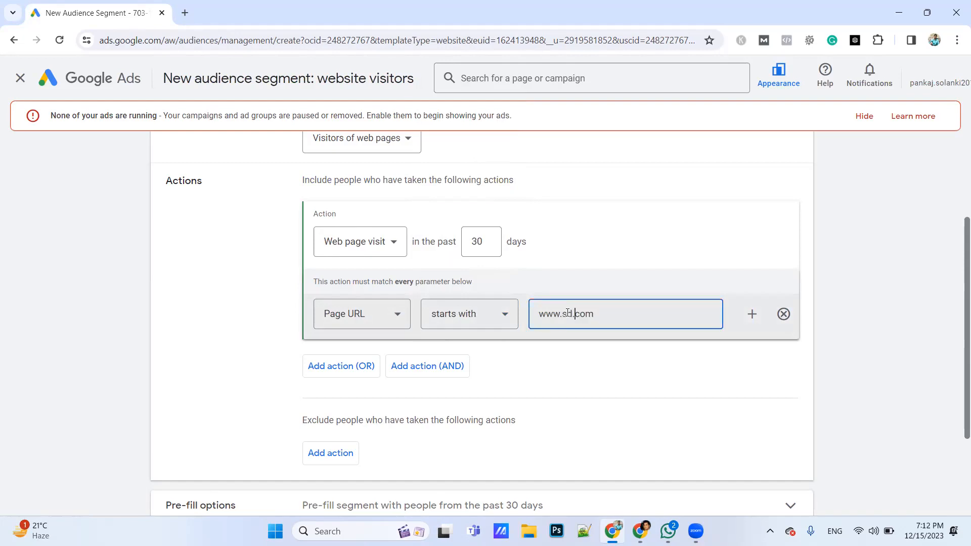
text(m)
key(ctrl+a)
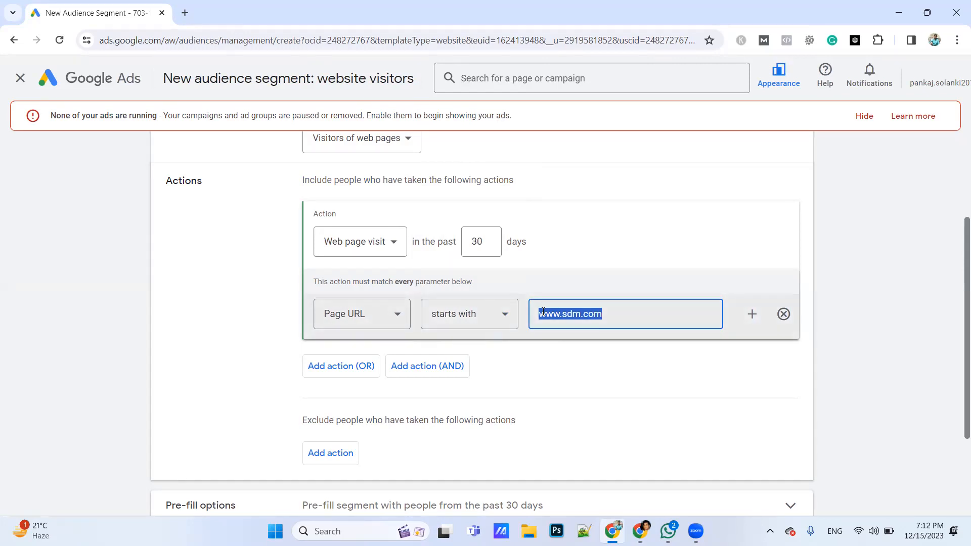
click(458, 322)
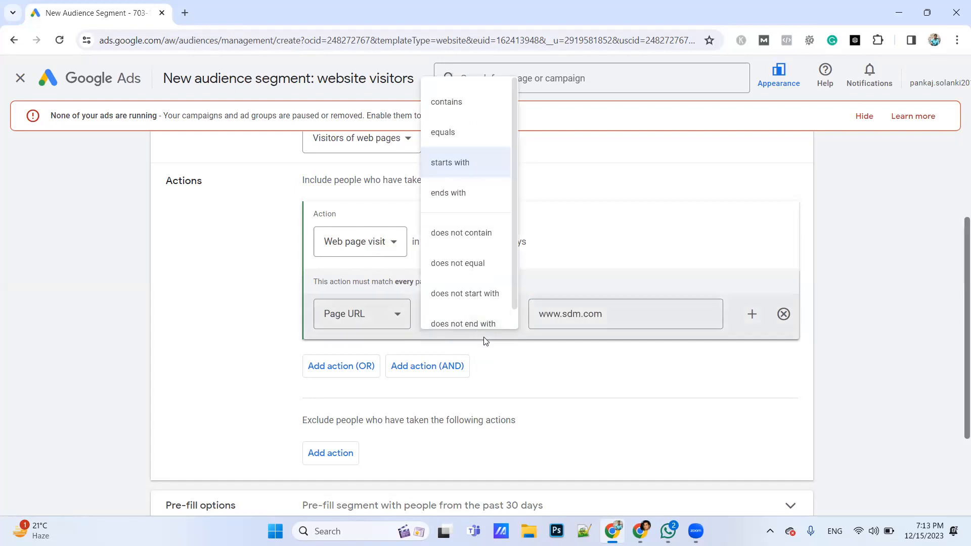
click(484, 340)
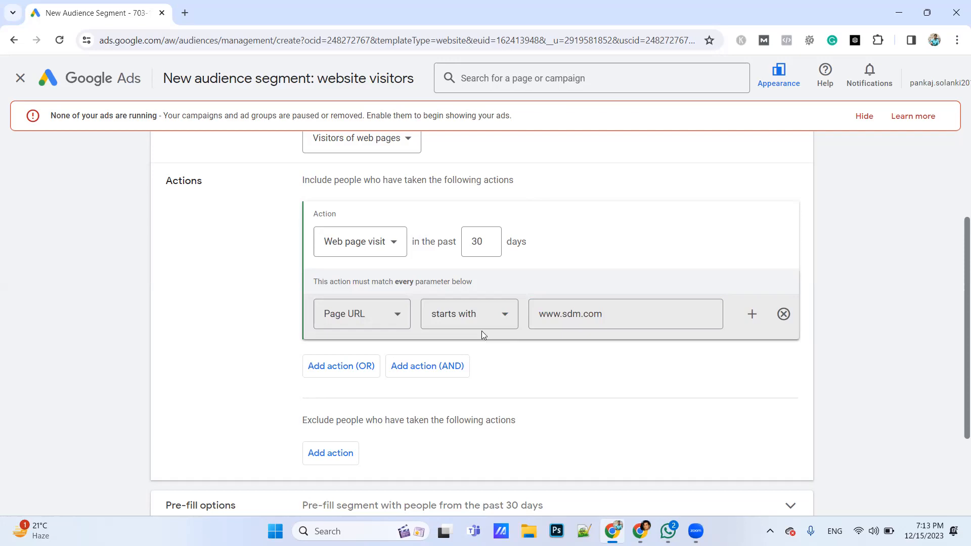
click(480, 326)
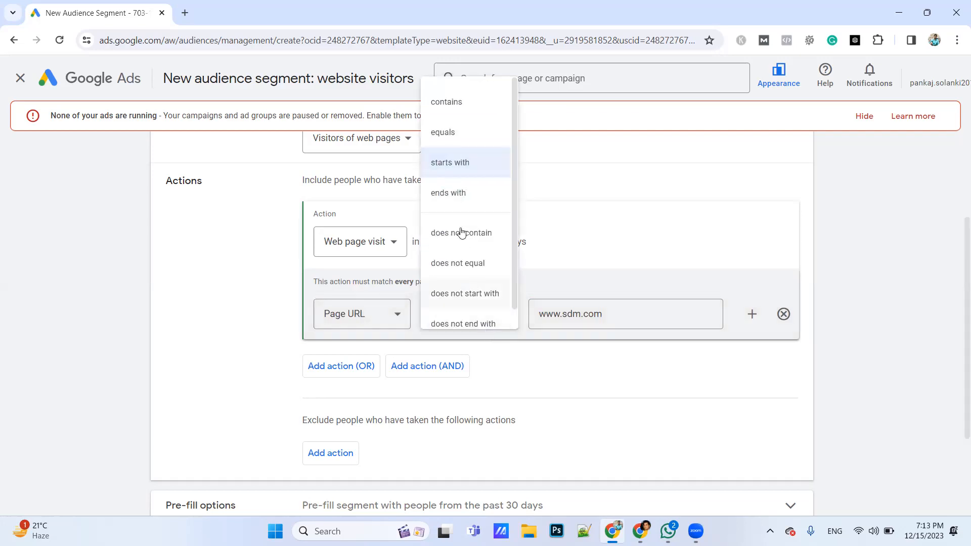
click(464, 144)
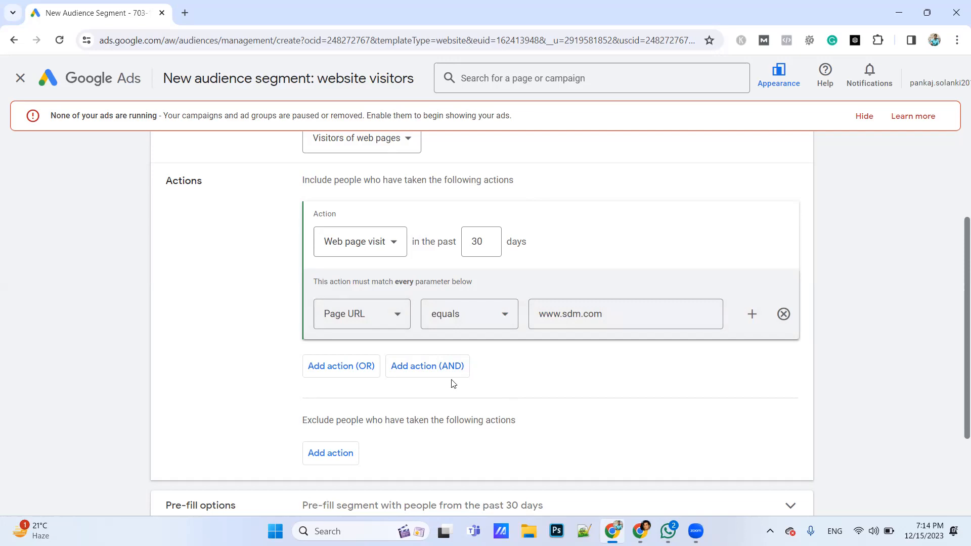
click(435, 367)
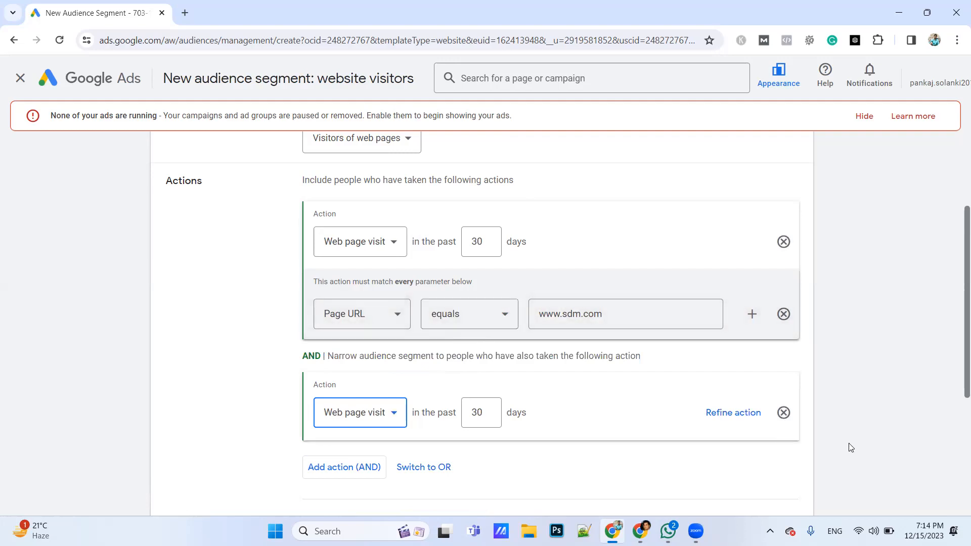
click(783, 412)
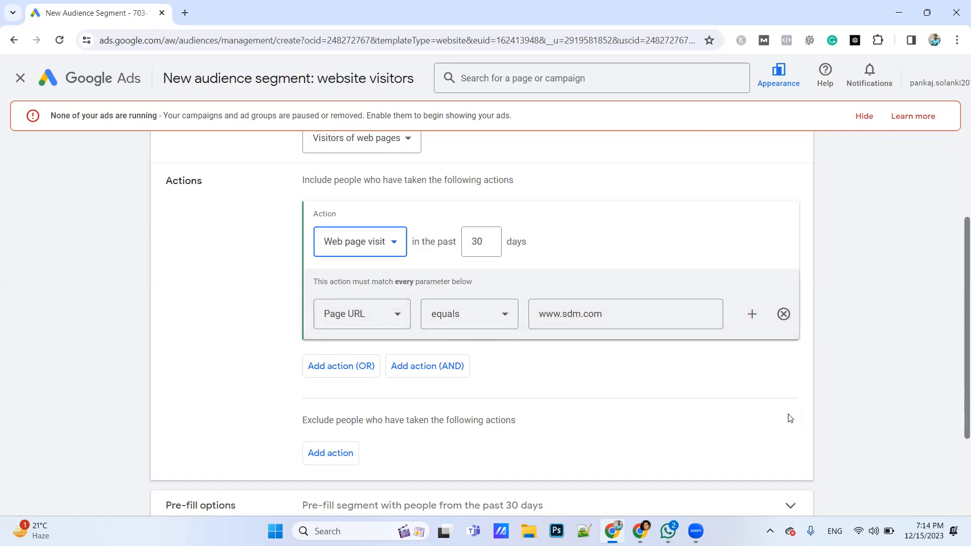
click(326, 366)
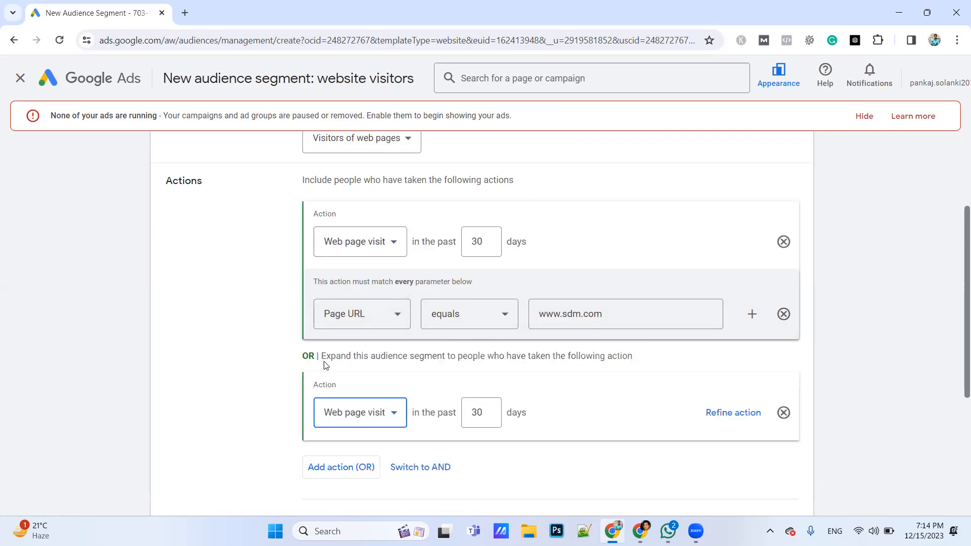
scroll(543, 395, down, 2)
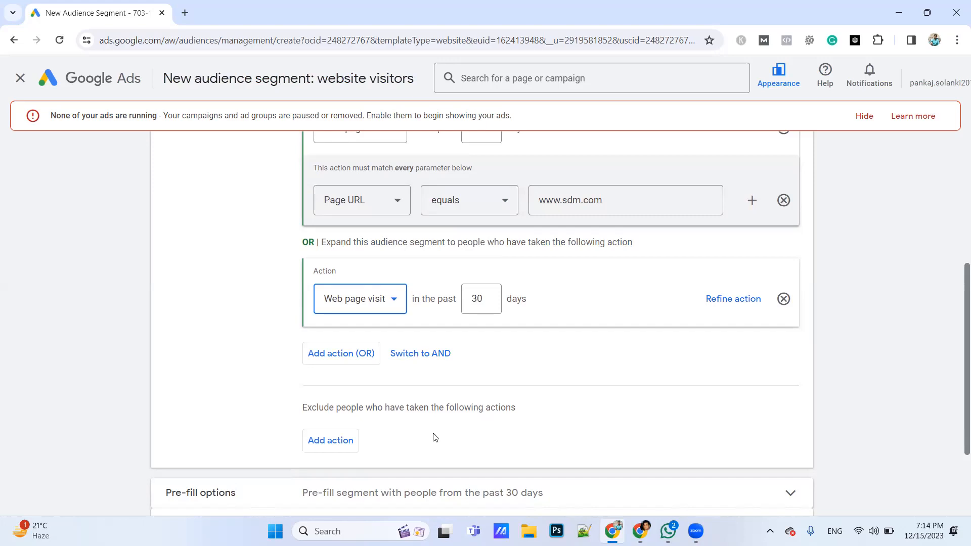
click(346, 441)
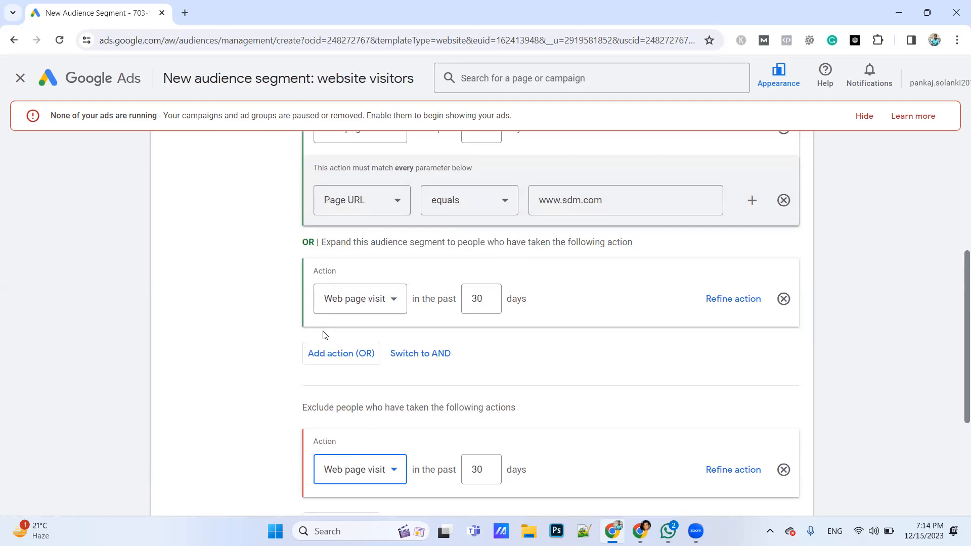
click(784, 471)
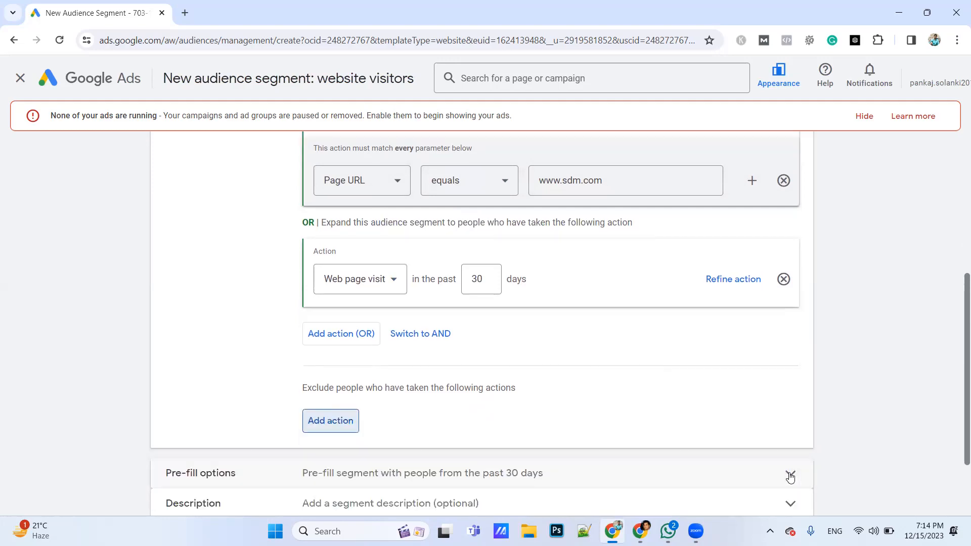
scroll(723, 379, up, 1)
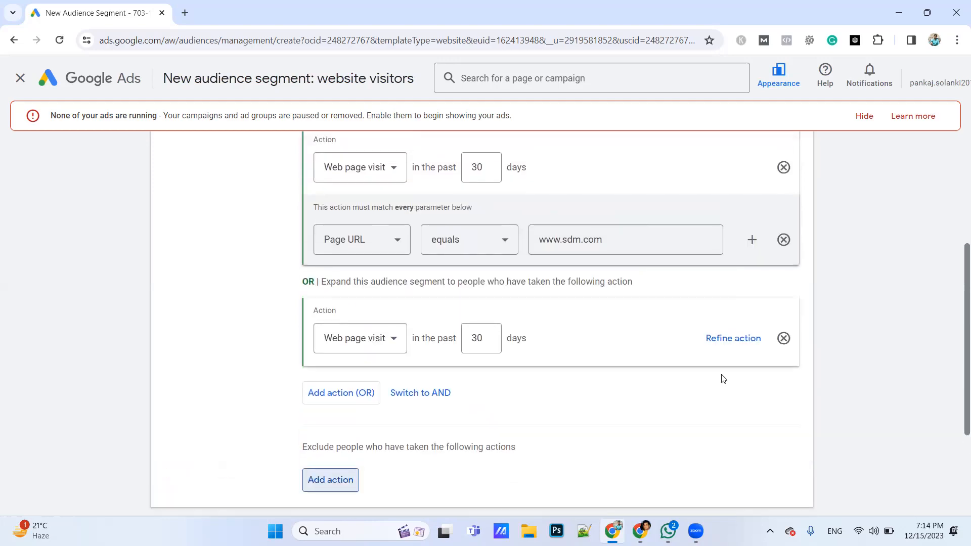
click(784, 339)
scroll(670, 358, down, 1)
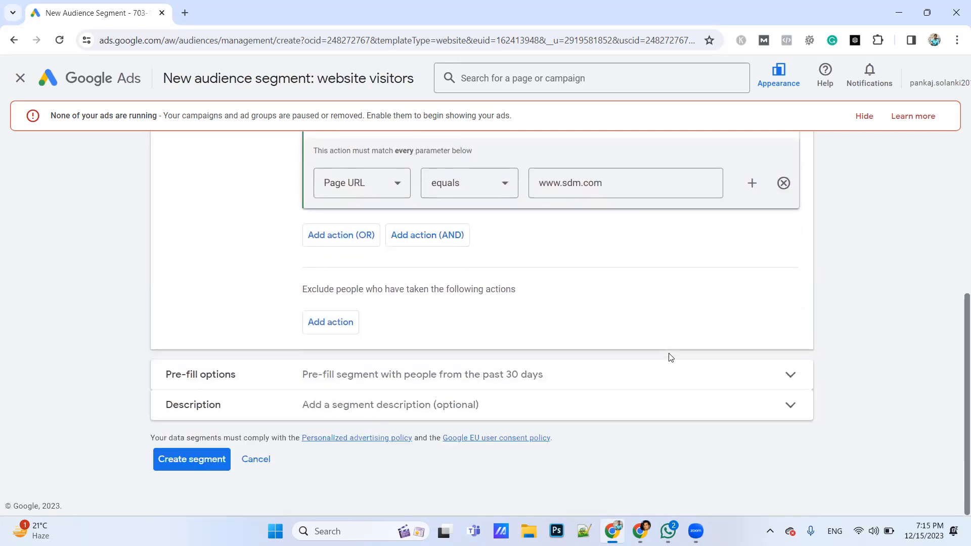
Expand the pre-fill options and choose to pre-fill the segment with people who matched the rules within the past 30 days
click(396, 389)
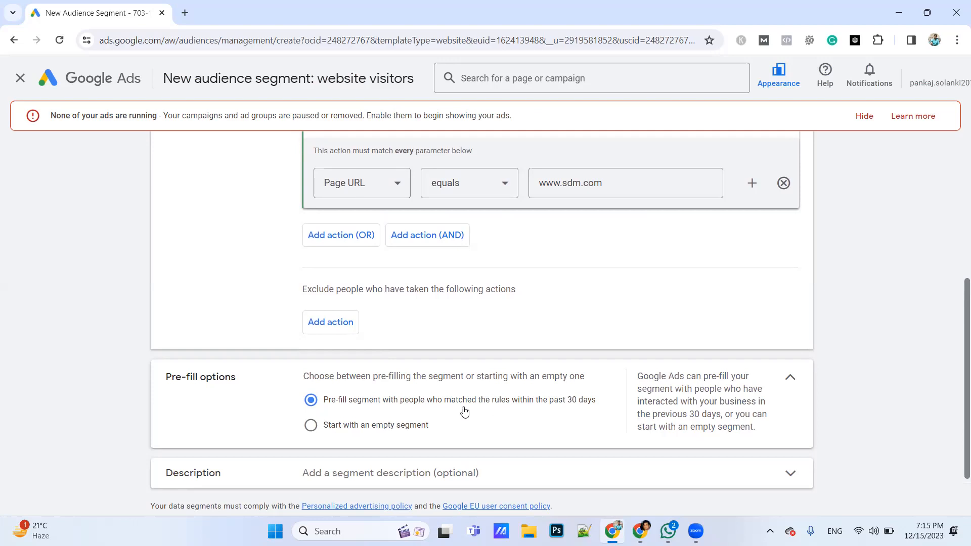
click(369, 429)
click(355, 403)
scroll(356, 405, down, 2)
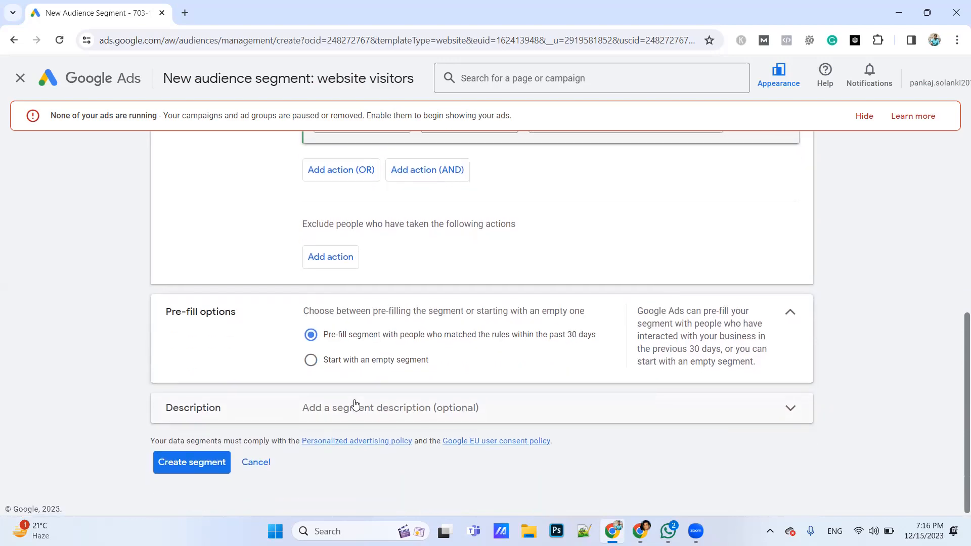
Open the optional segment description, look back over the form, and close it without creating the segment
click(324, 411)
click(348, 446)
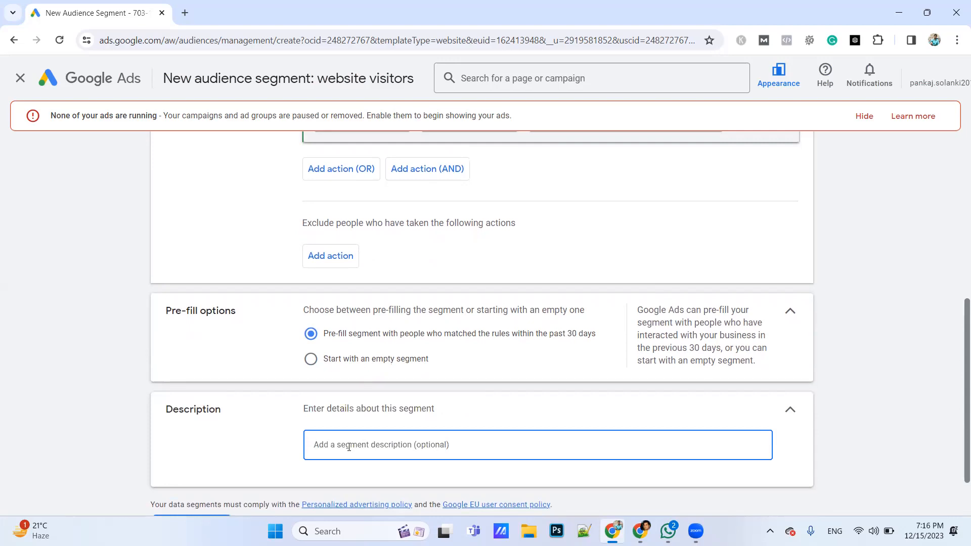
scroll(348, 446, down, 2)
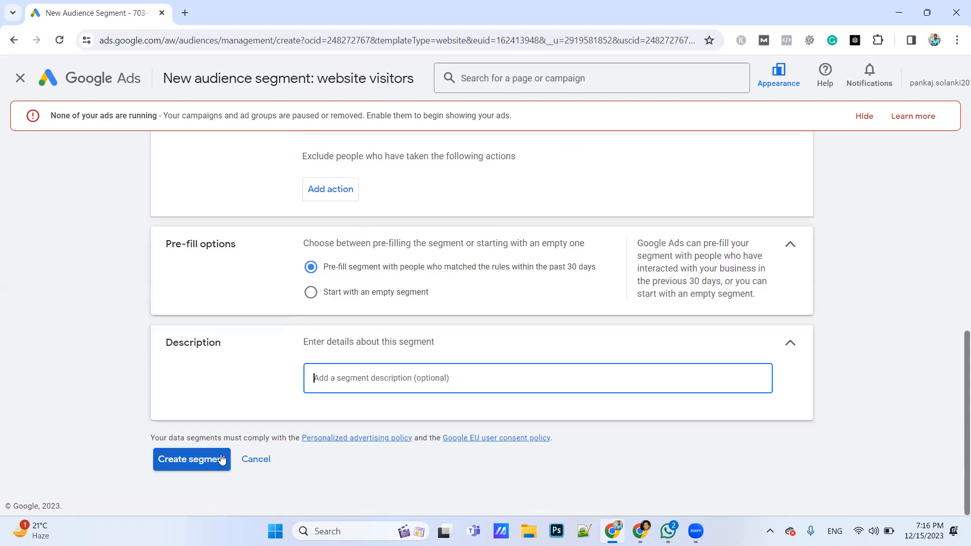
scroll(321, 393, up, 8)
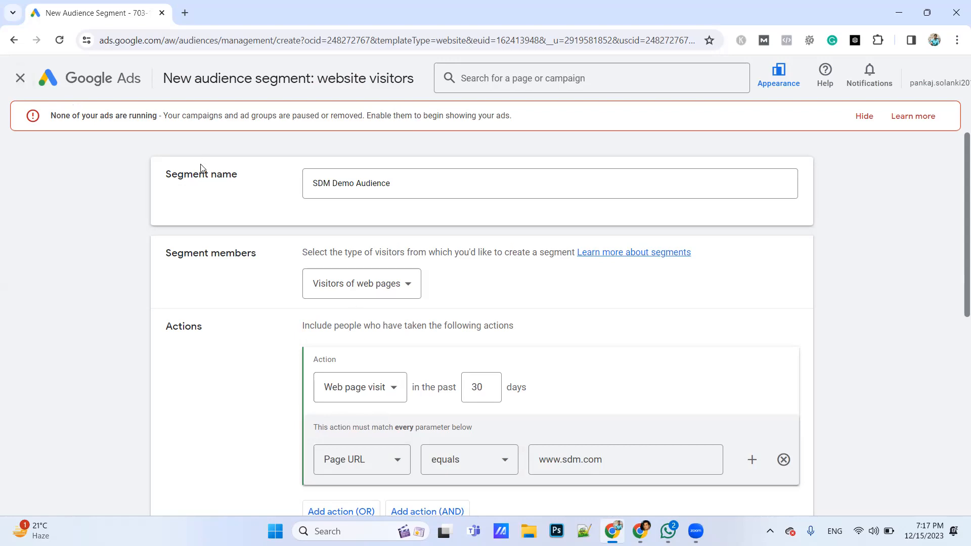
click(22, 81)
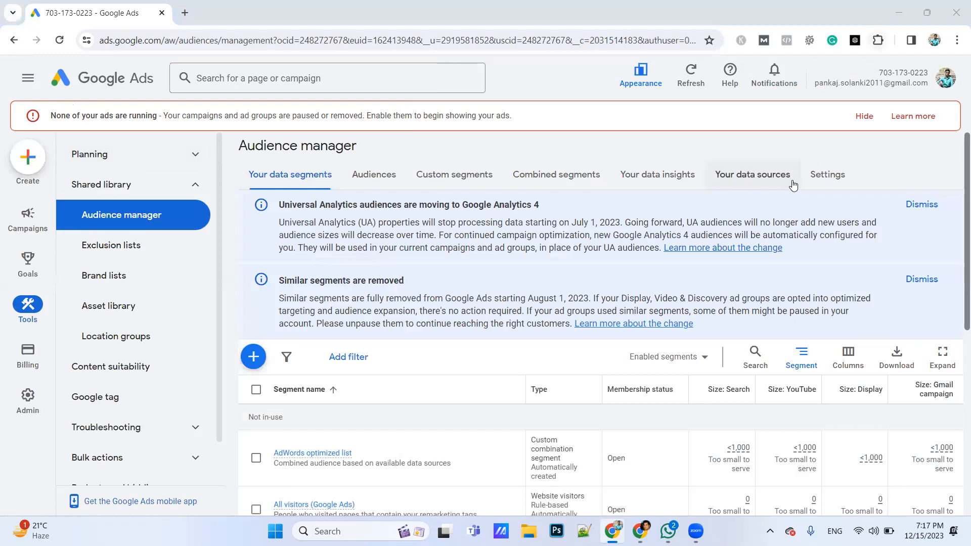
Open the Google Ads tag details from Audience manager's data sources and expand the Tag setup section
click(742, 185)
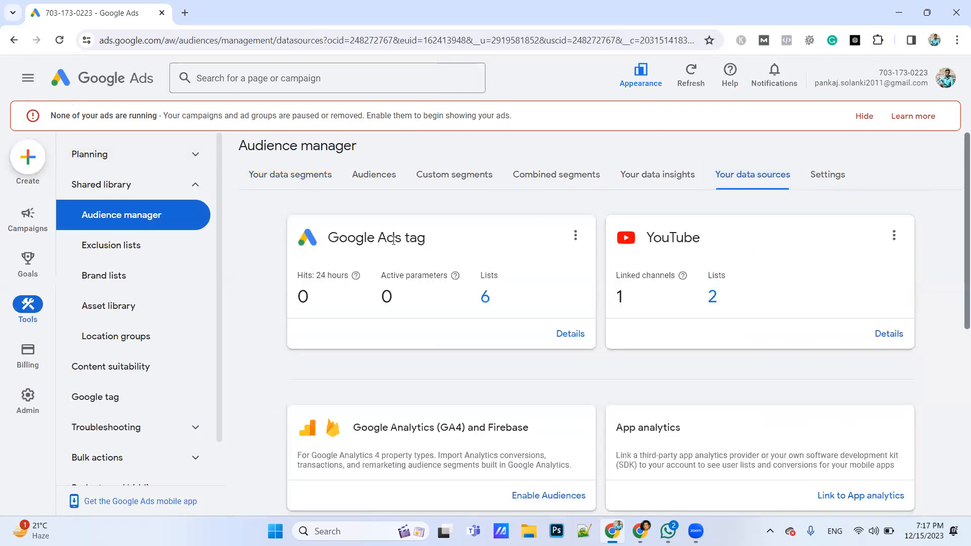
click(575, 343)
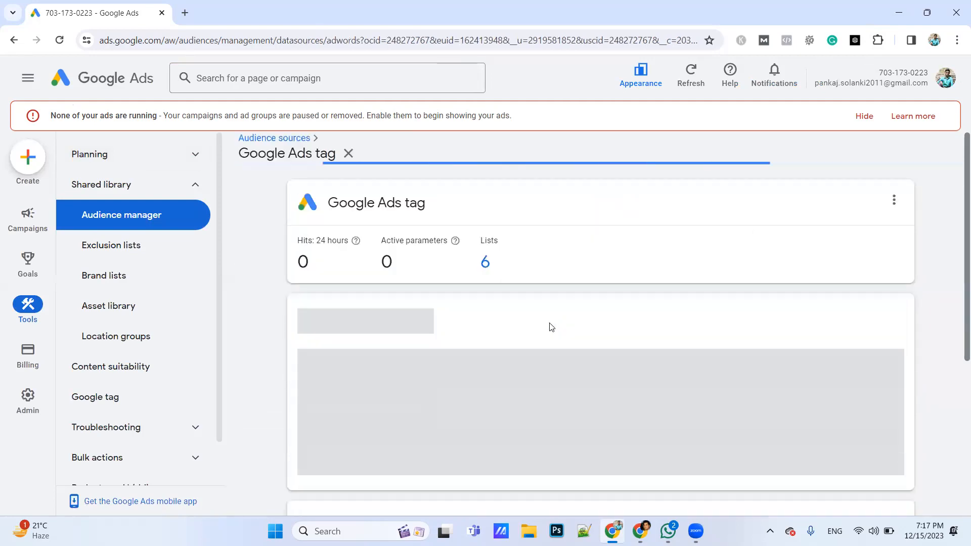
scroll(616, 308, down, 5)
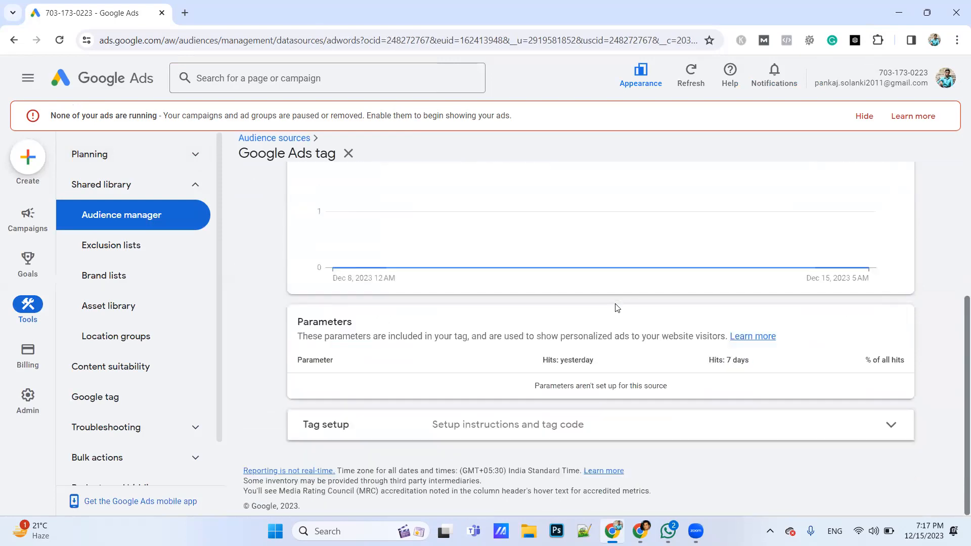
click(492, 438)
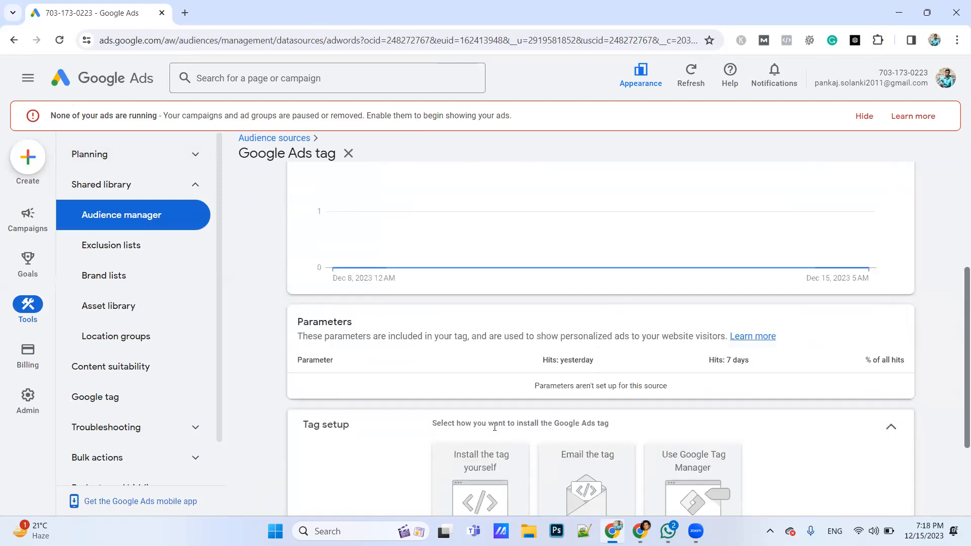
scroll(498, 428, down, 3)
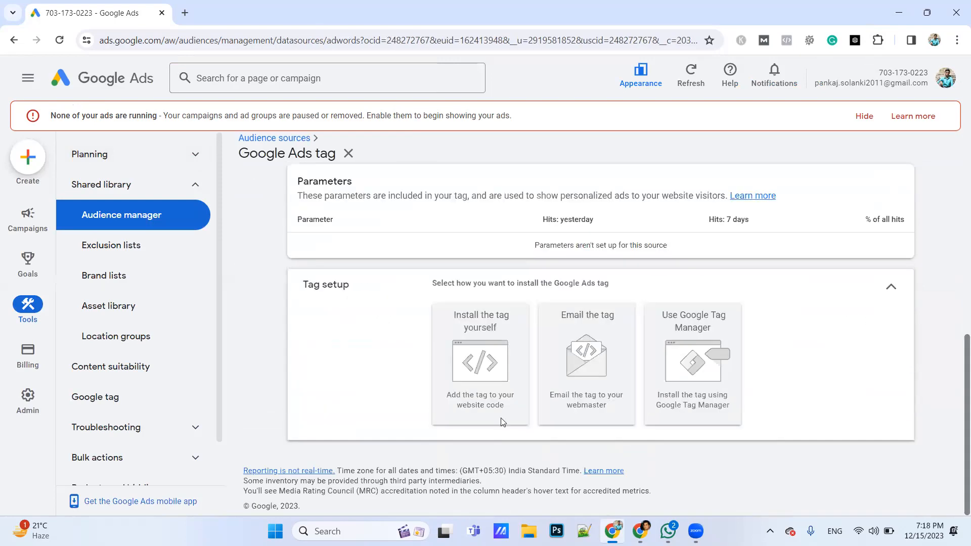
Show the instructions and code for installing the tag yourself and highlight the <head></head> placement text
click(472, 366)
scroll(472, 364, down, 5)
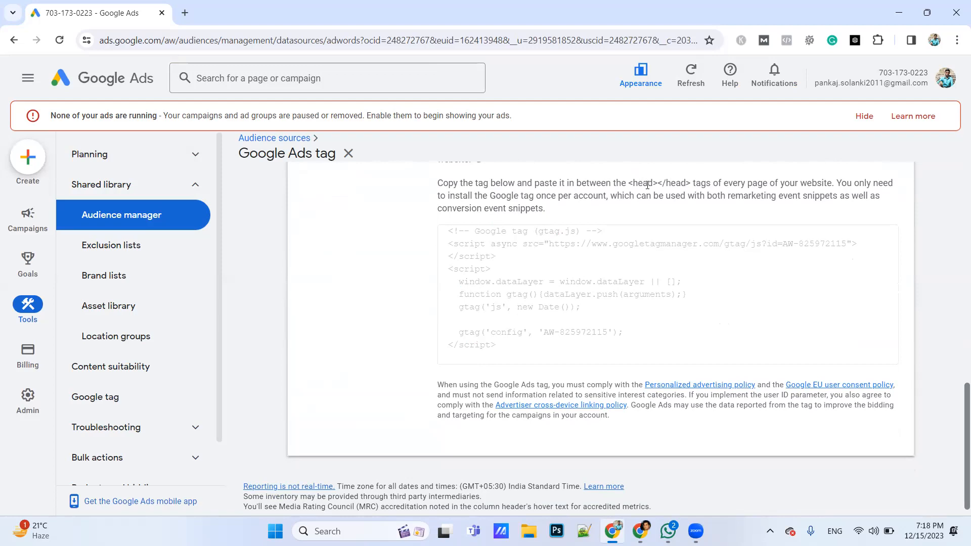
drag(713, 183, 797, 183)
drag(676, 183, 393, 162)
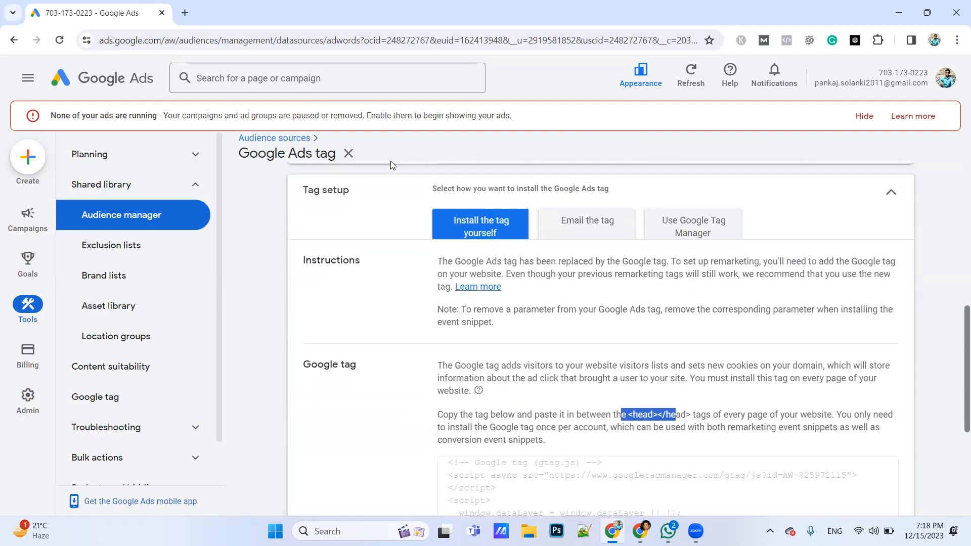
Examine the Email the tag option, including the field for the webmaster's email address
click(568, 238)
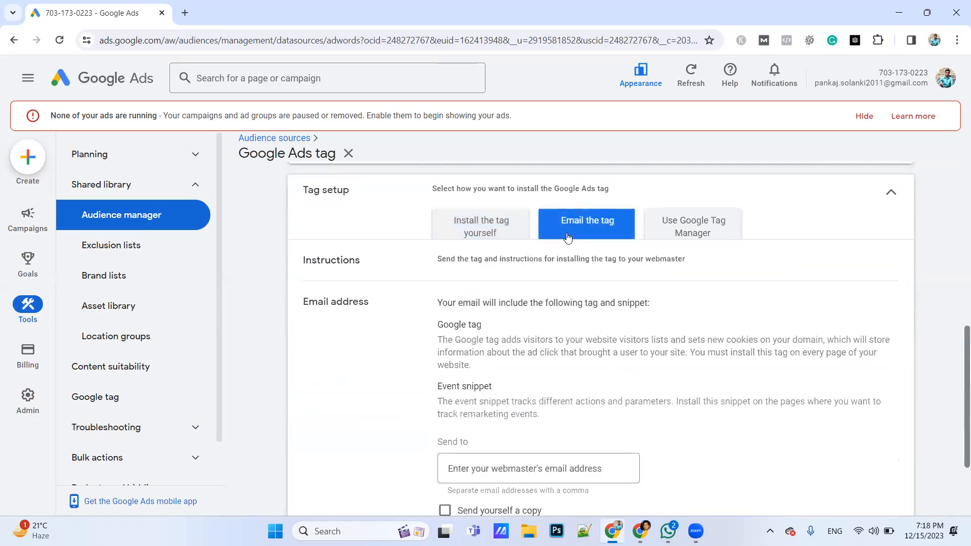
scroll(572, 336, down, 3)
click(526, 344)
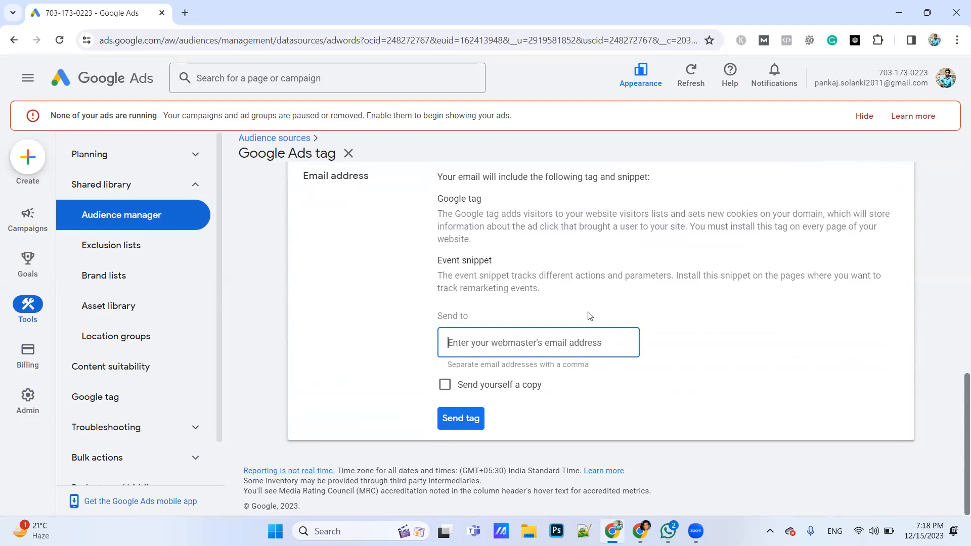
scroll(589, 315, up, 5)
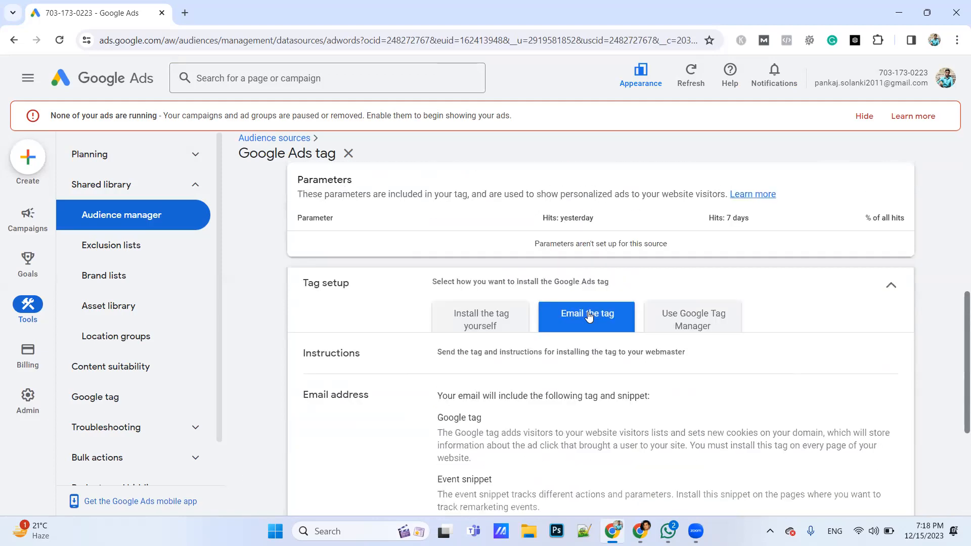
Read the Google Tag Manager installation instructions and close the Google Ads tag details
click(688, 355)
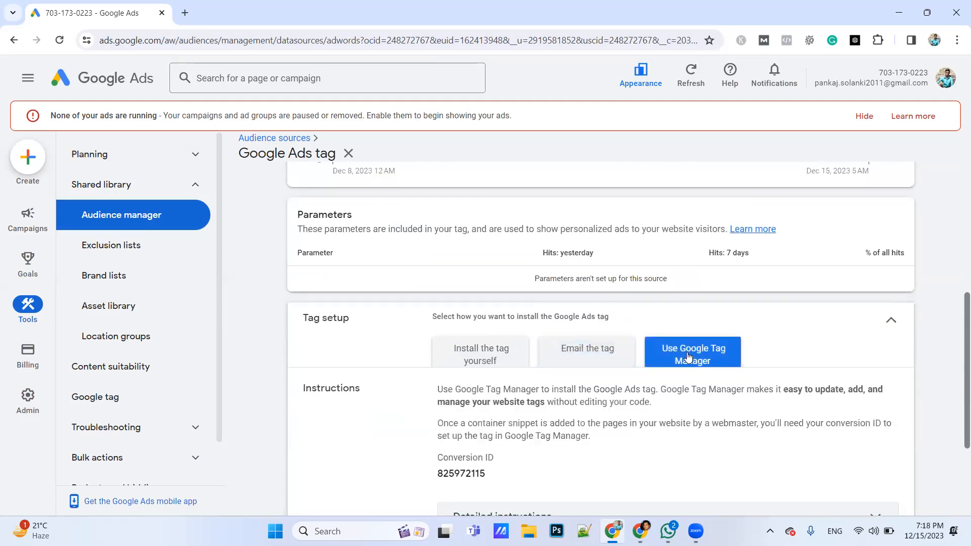
scroll(632, 422, down, 3)
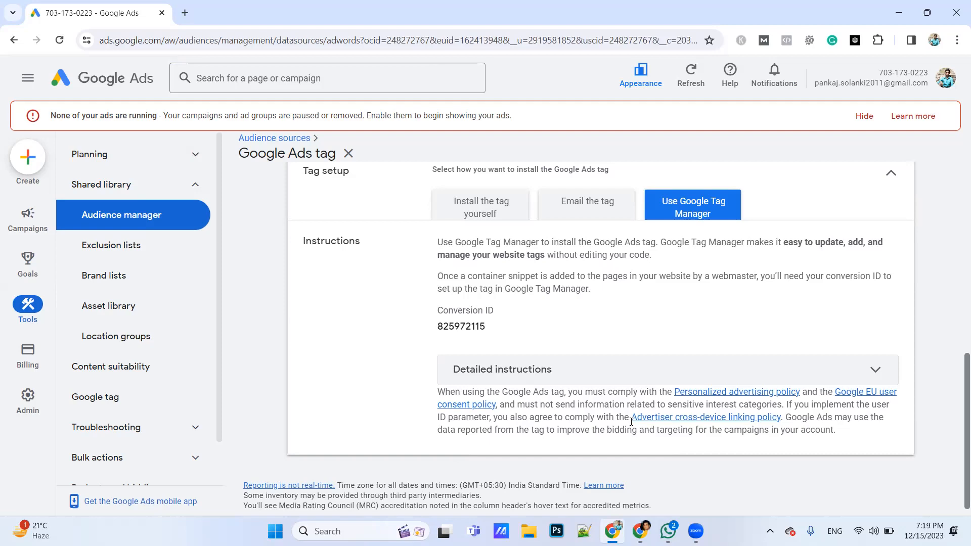
click(348, 154)
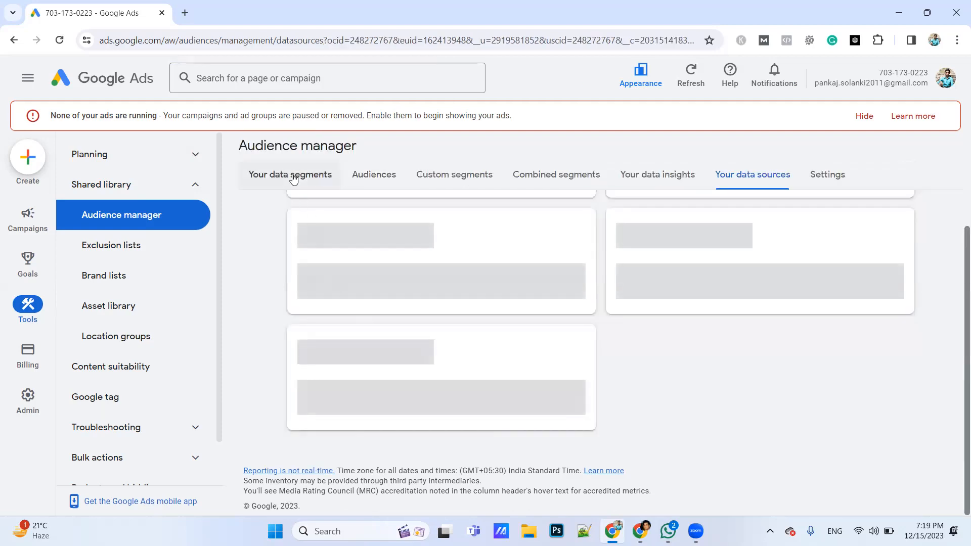
Return to your data segments and examine the listed segments' membership status and network sizes
click(304, 176)
scroll(324, 363, down, 1)
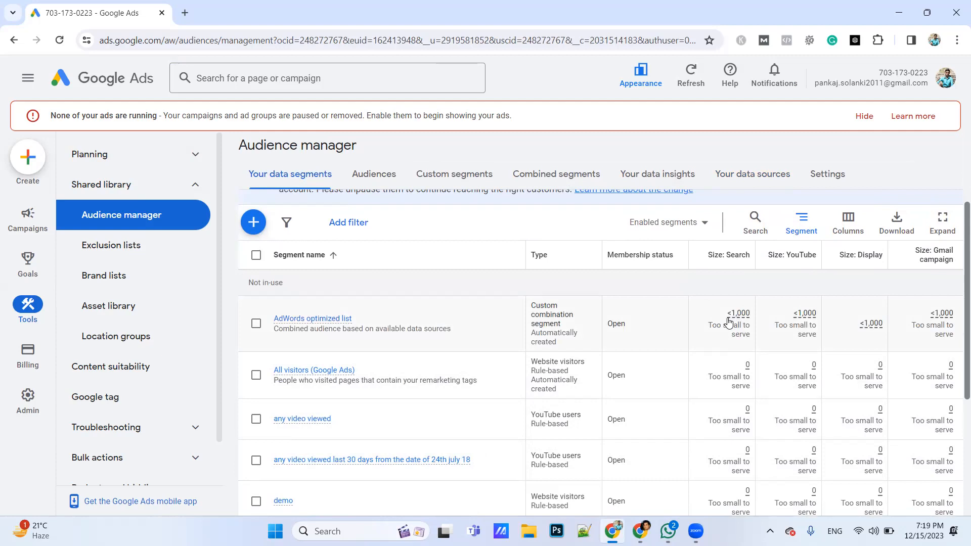
scroll(722, 466, down, 4)
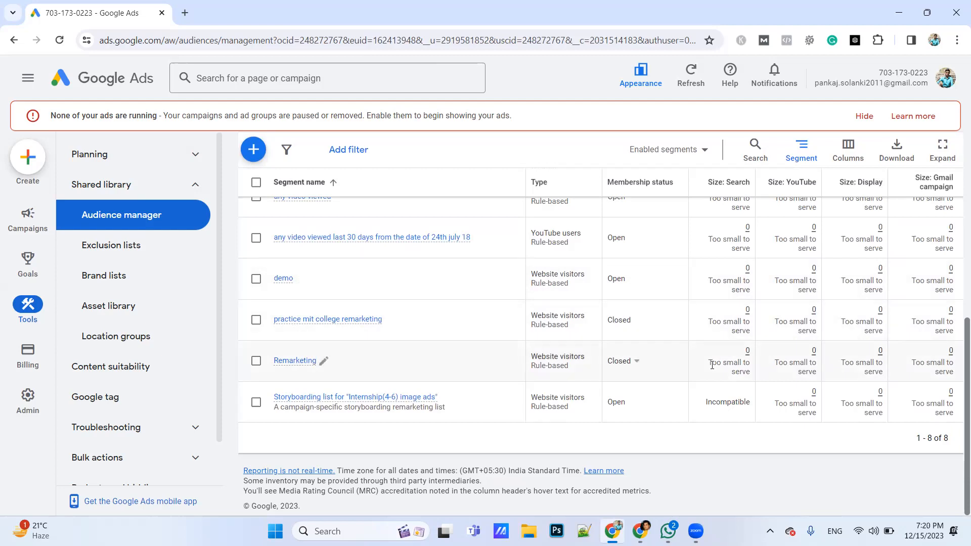
mouse_move(747, 355)
Switch to the Zoom browser window and minimise both it and the Google Ads window to show the desktop
key(alt+Tab)
key(alt+Tab)
key(alt+Tab)
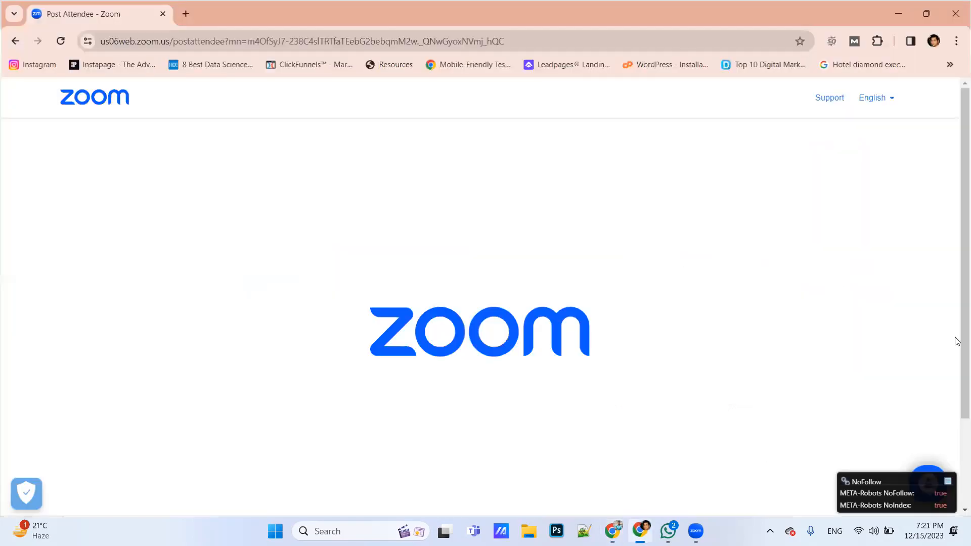
click(897, 14)
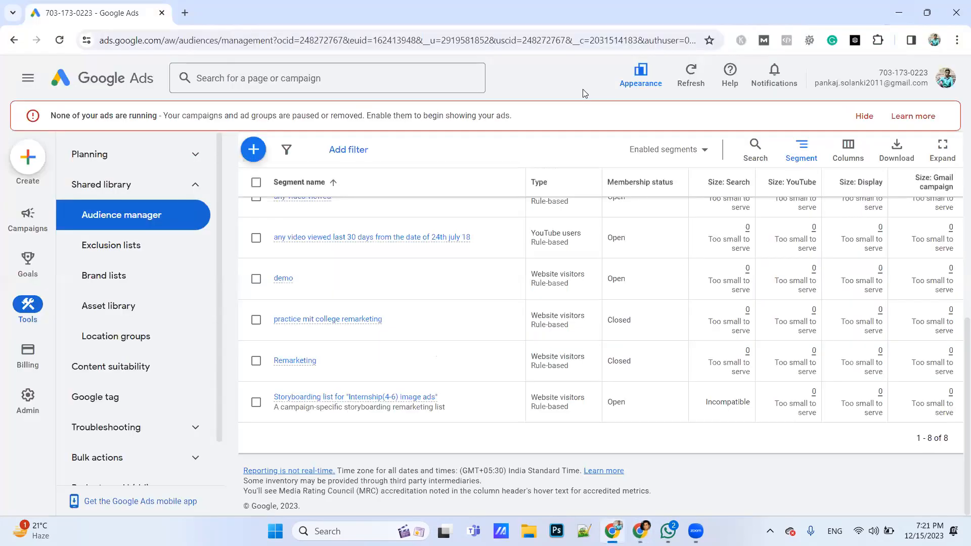
click(898, 14)
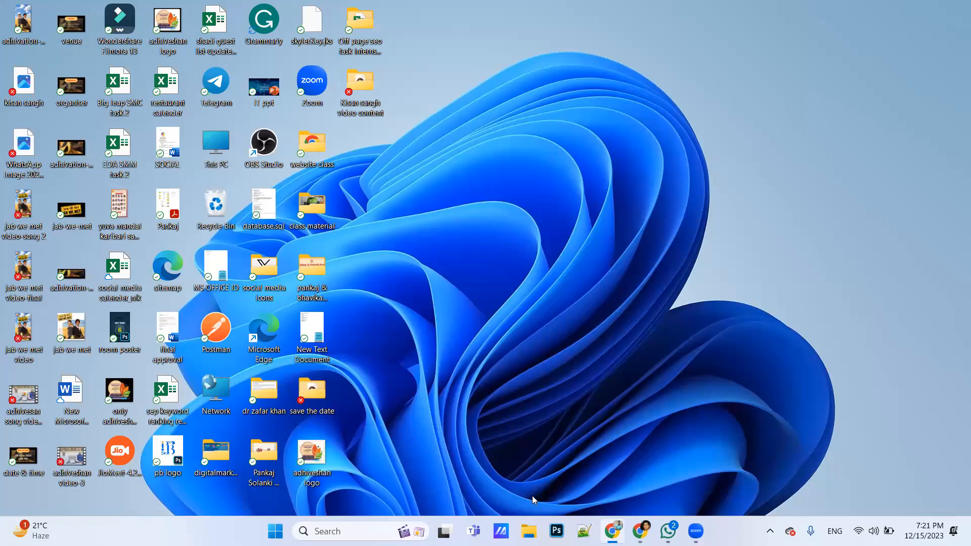
Open the cgypks kumhari folder in File Explorer and preview the instagram story ads and fb ads-2 images
key(super+e)
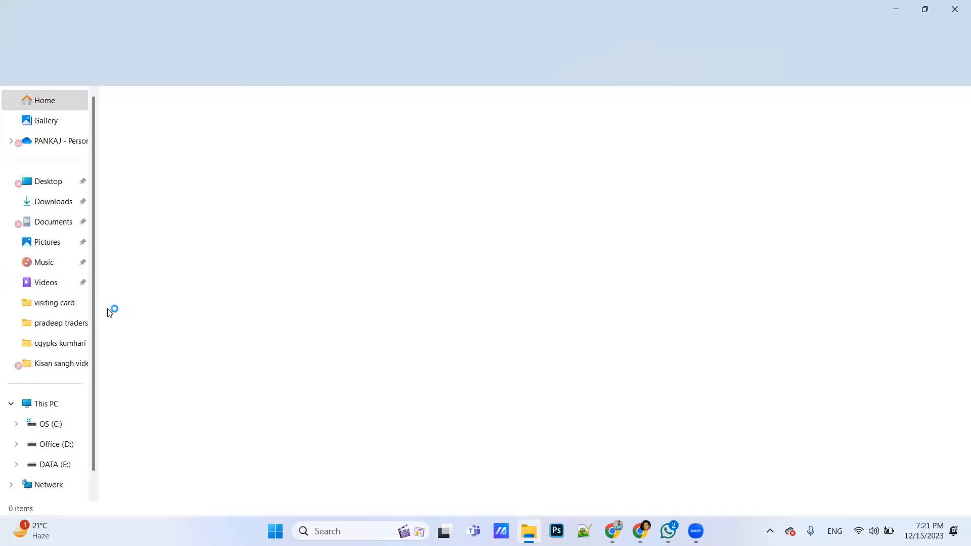
click(60, 342)
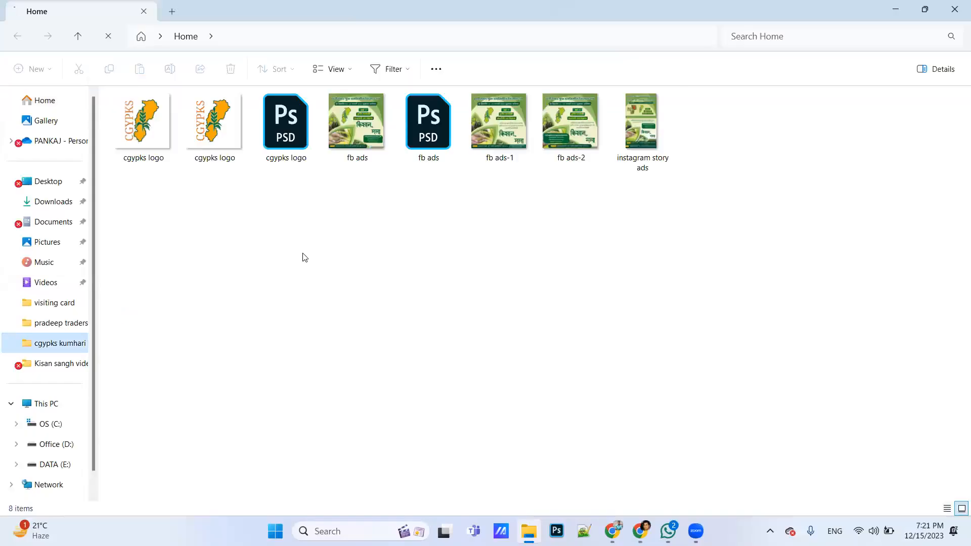
double_click(631, 131)
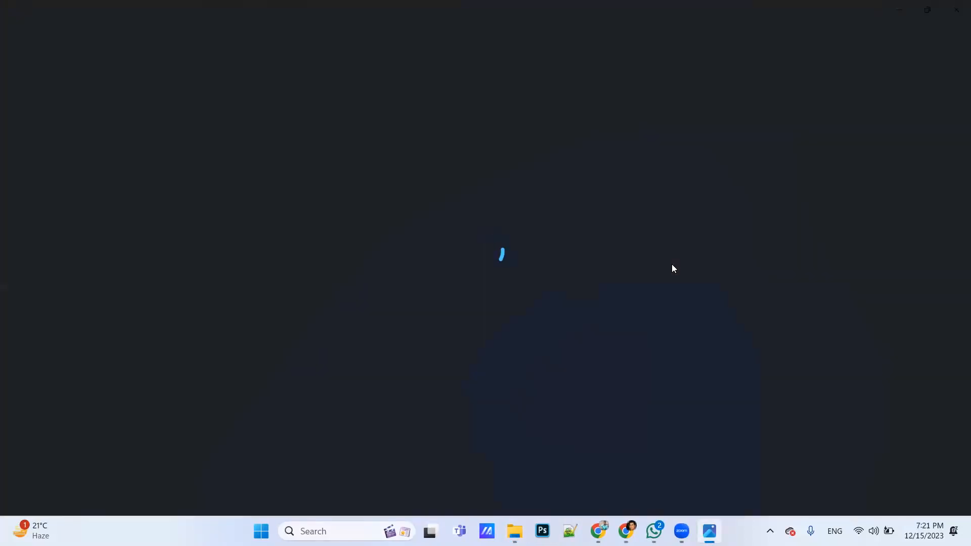
click(956, 12)
double_click(589, 113)
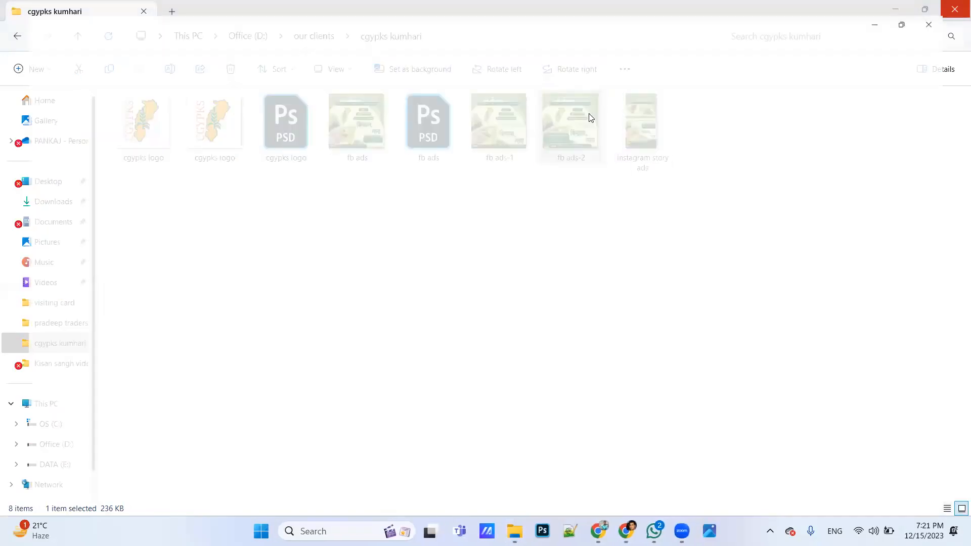
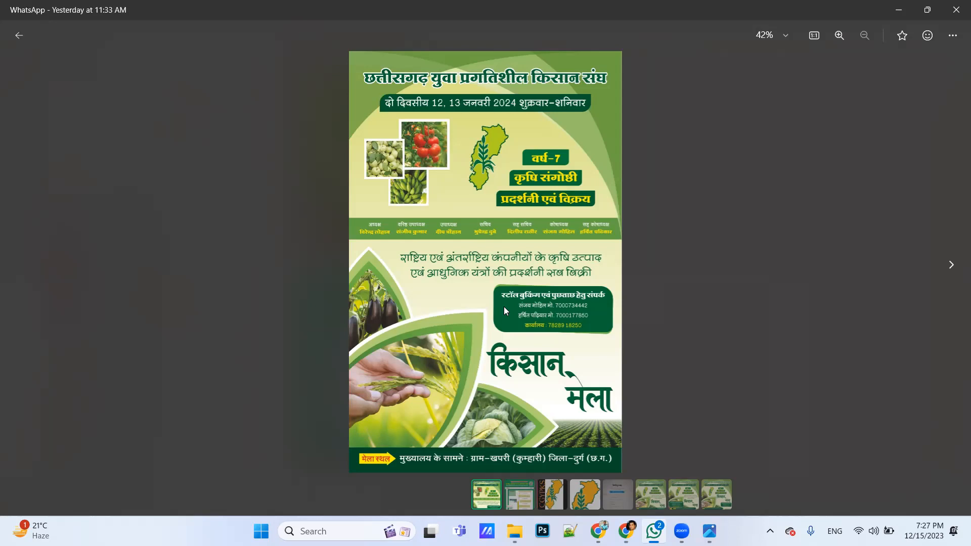
Zoom in on the Kisan Mela poster in the WhatsApp image viewer and examine its event details
scroll(504, 307, up, 3)
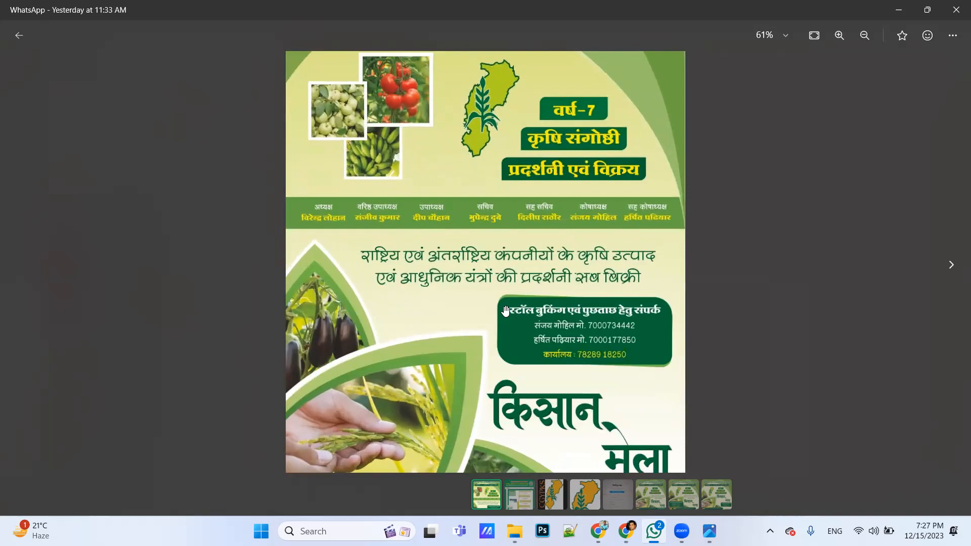
scroll(483, 222, up, 2)
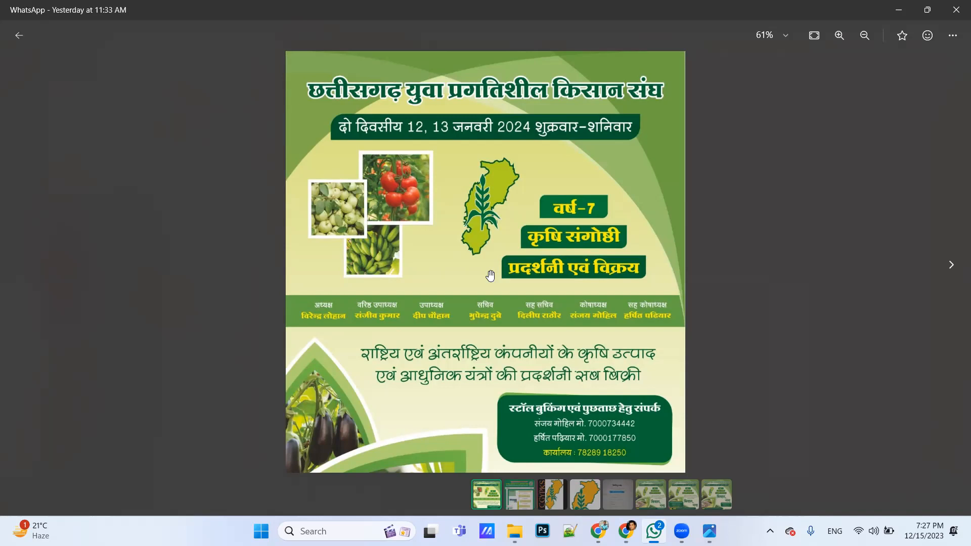
scroll(490, 275, down, 2)
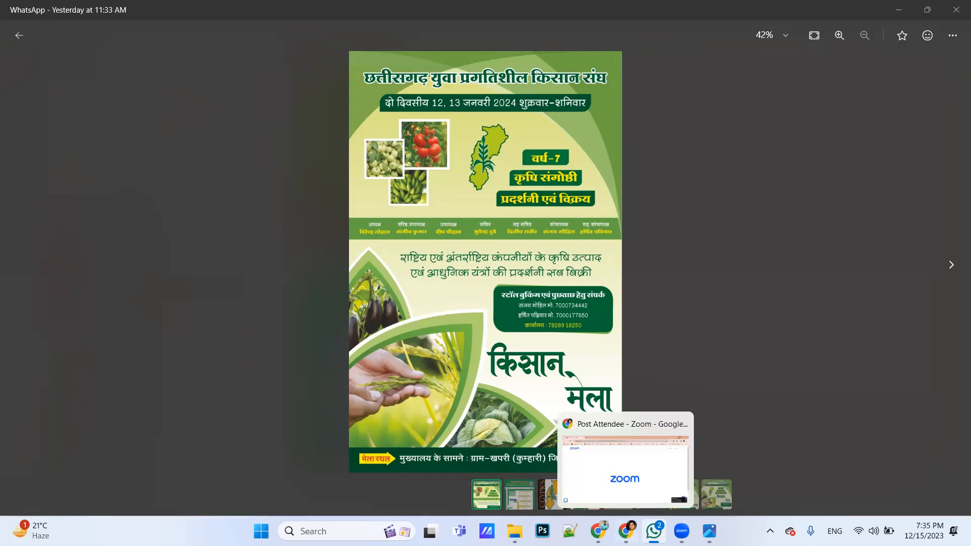
Close the poster viewer and look through the WhatsApp chat's shared files and Kisan Mela ad designs
click(514, 531)
click(514, 531)
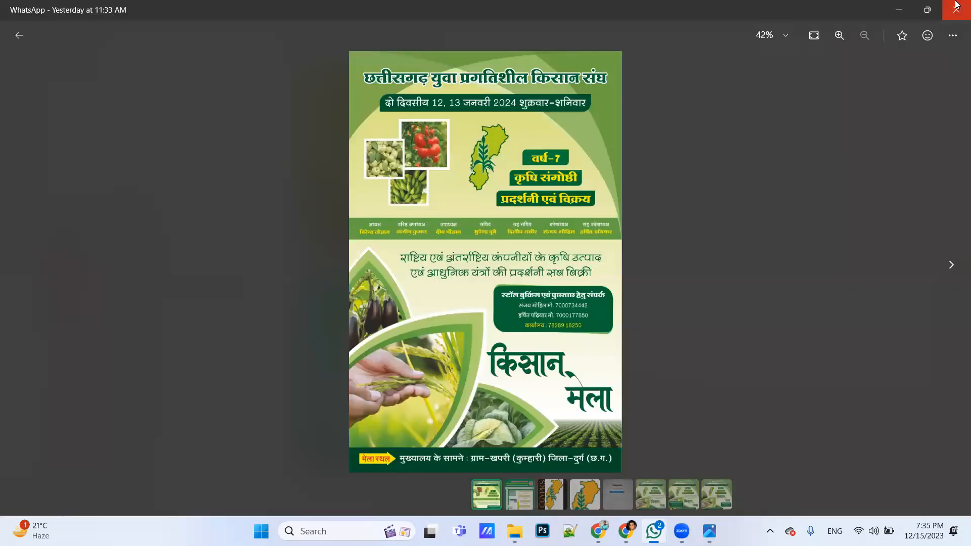
click(956, 5)
scroll(624, 286, up, 5)
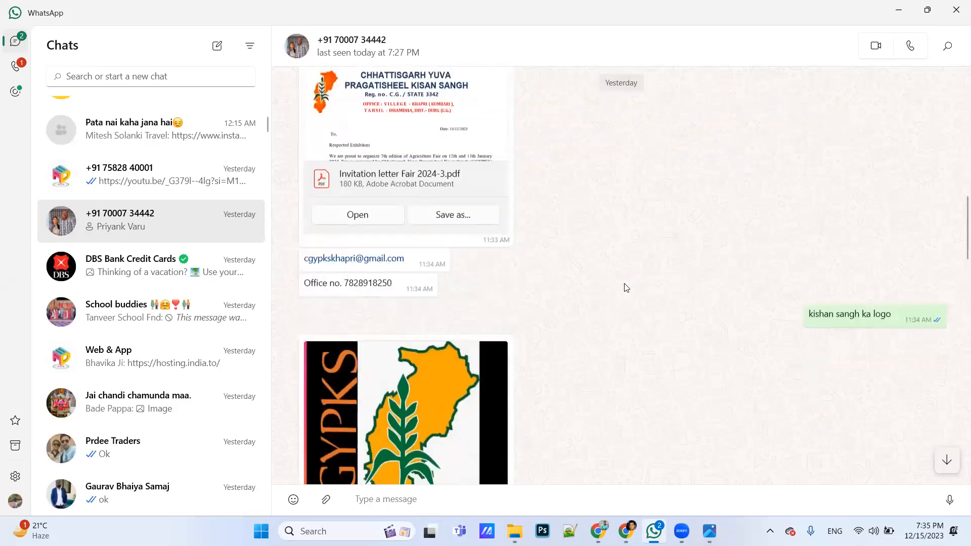
scroll(625, 287, down, 10)
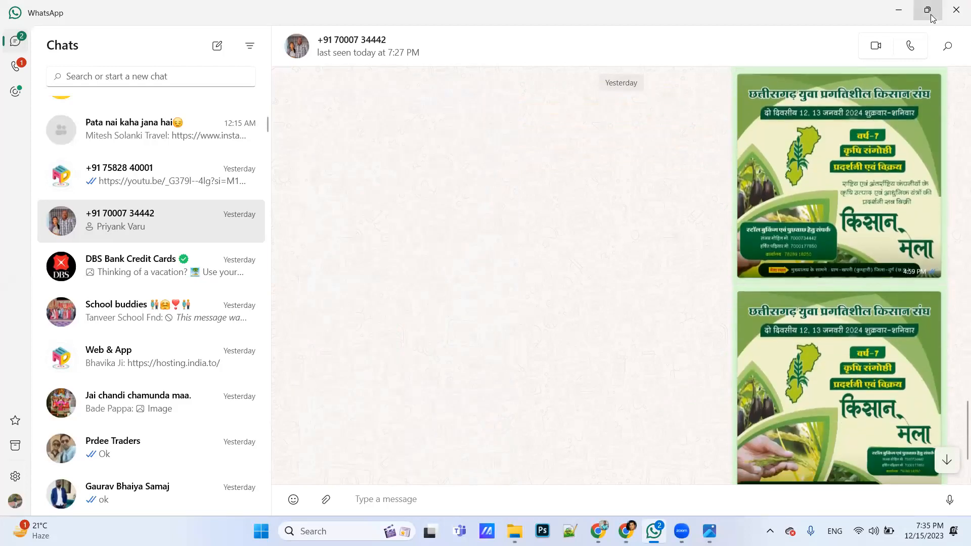
Find the client's Instagram profile link in the WhatsApp chat and open it in the browser
scroll(715, 269, down, 3)
scroll(657, 349, up, 3)
scroll(657, 350, up, 3)
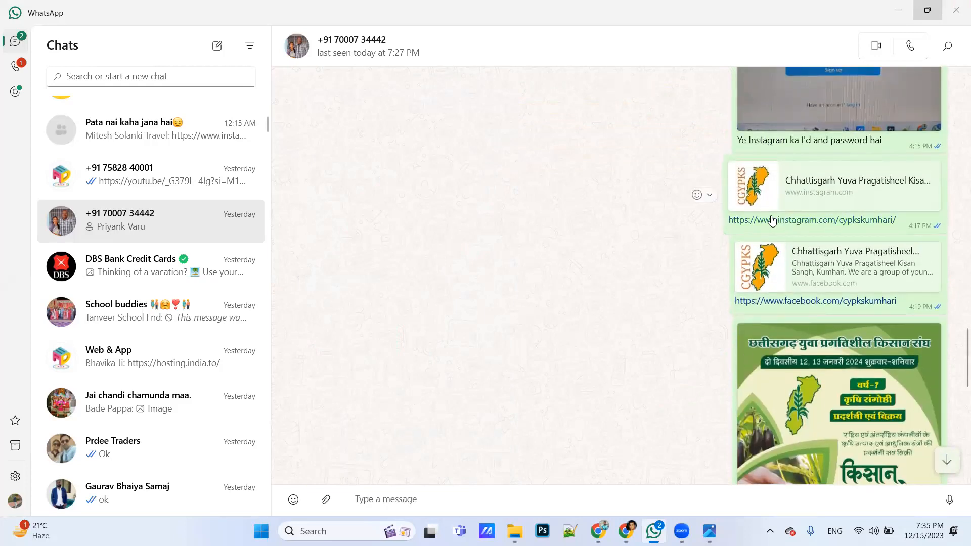
click(831, 228)
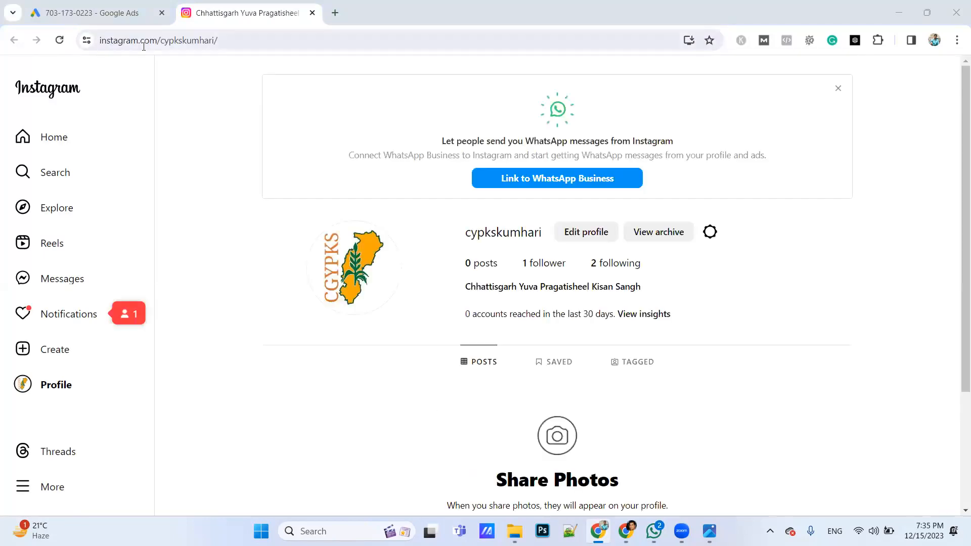
Return to the WhatsApp chat, open the client's Facebook page link and select the page's full web address
key(alt+Tab)
key(alt+Tab)
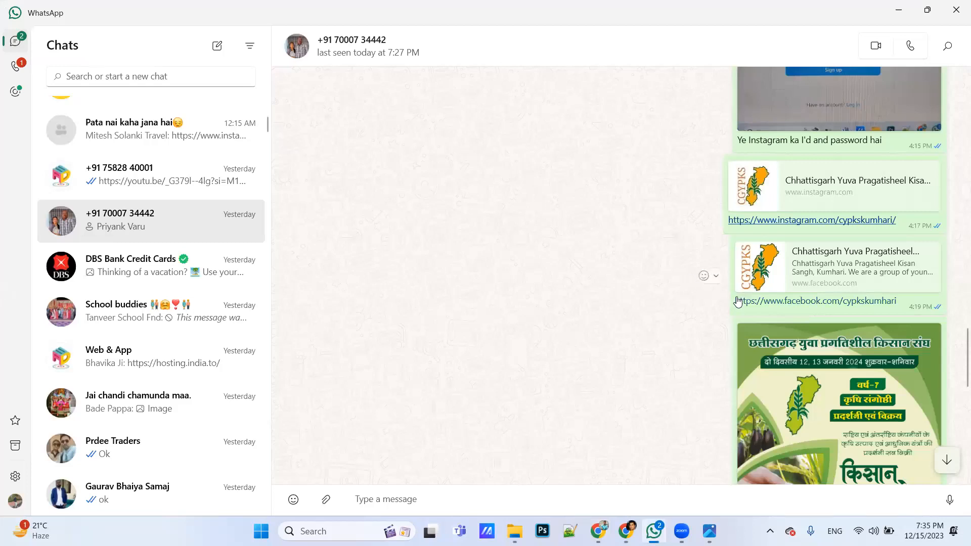
click(743, 302)
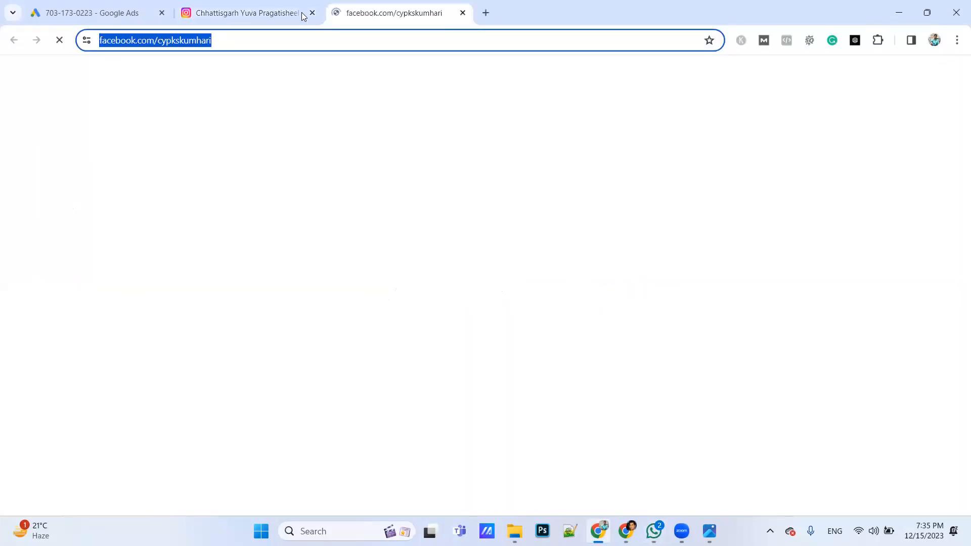
click(277, 42)
drag(277, 42, 106, 44)
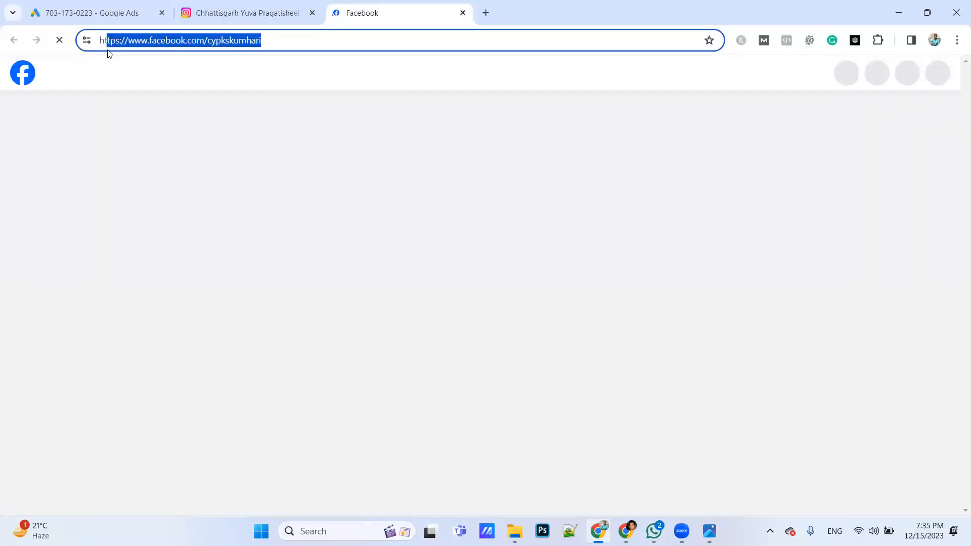
key(ctrl+a)
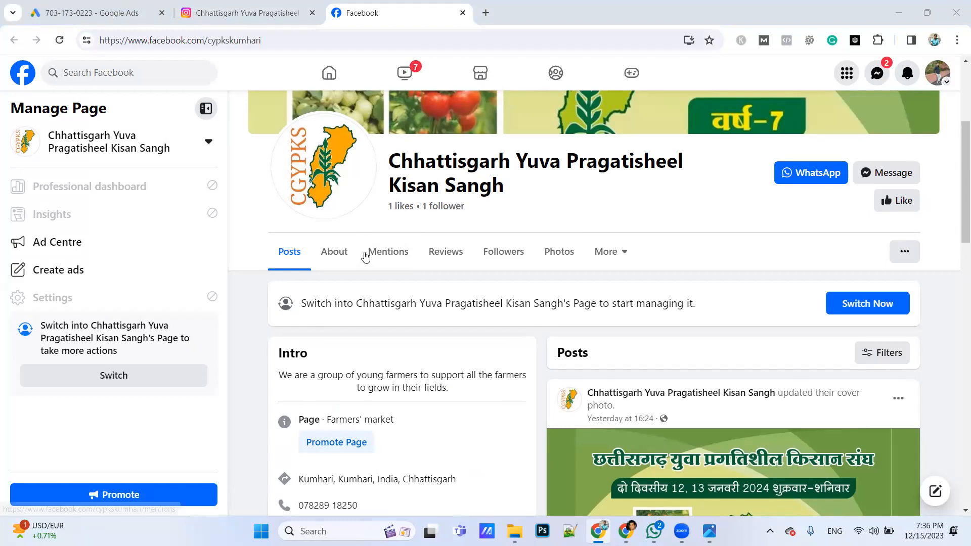
Look through the Chhattisgarh Yuva Pragatisheel Kisan Sangh Facebook page's intro, photos and cover post
scroll(505, 288, down, 10)
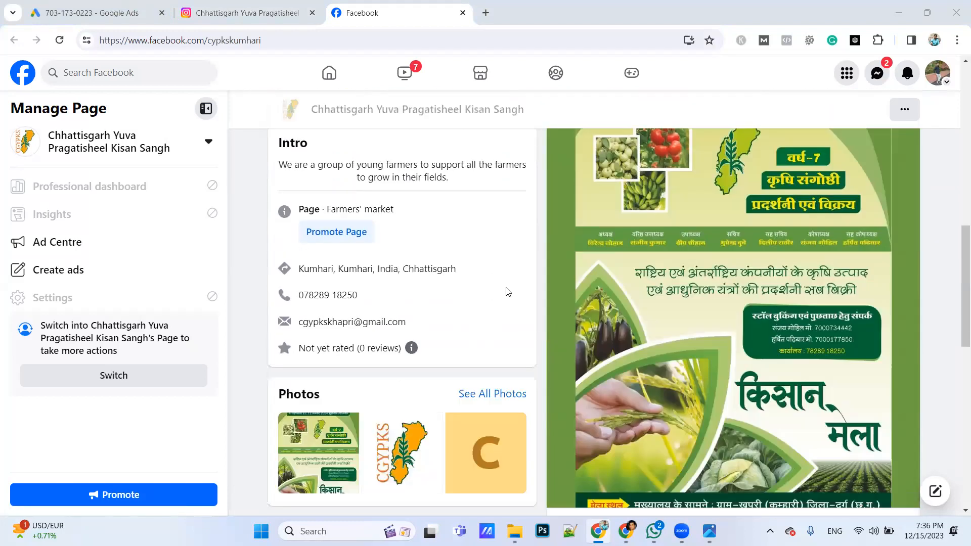
scroll(506, 292, down, 3)
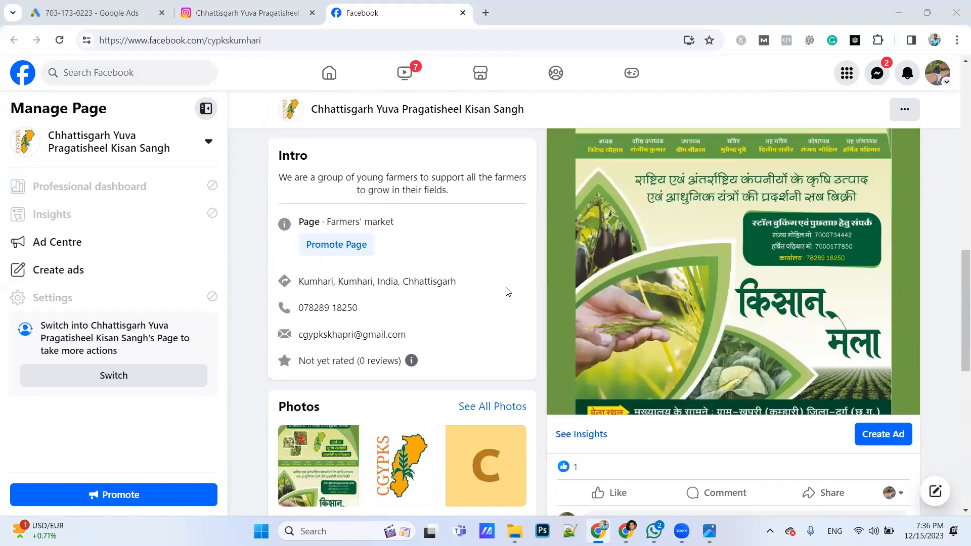
scroll(506, 291, up, 15)
scroll(506, 287, down, 2)
scroll(506, 287, up, 2)
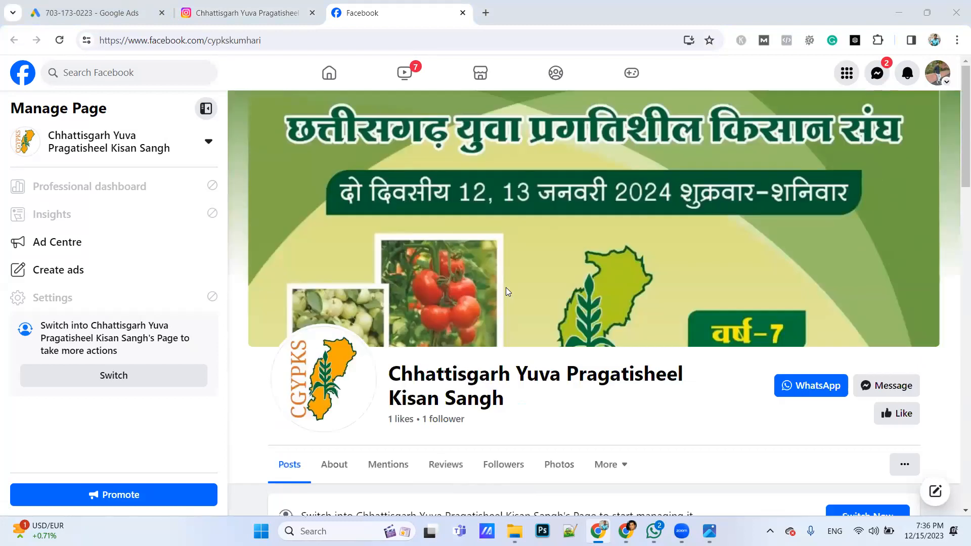
Review the Instagram profile, the Google Ads segment list and the Facebook page in turn
click(248, 14)
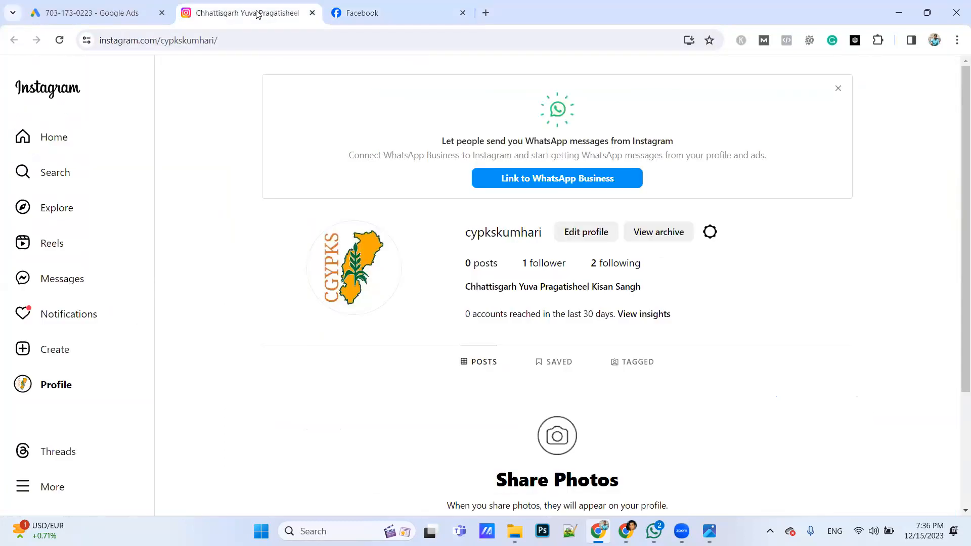
click(128, 8)
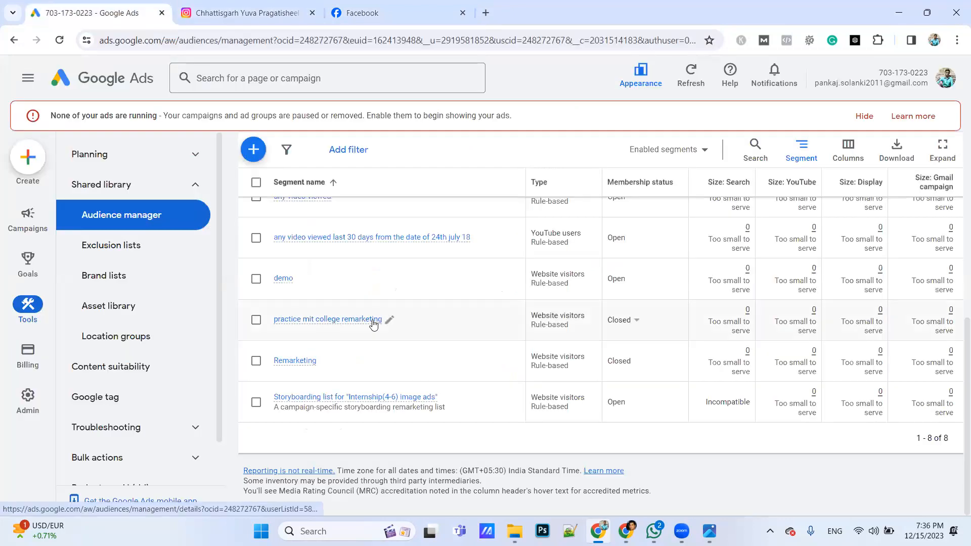
click(410, 25)
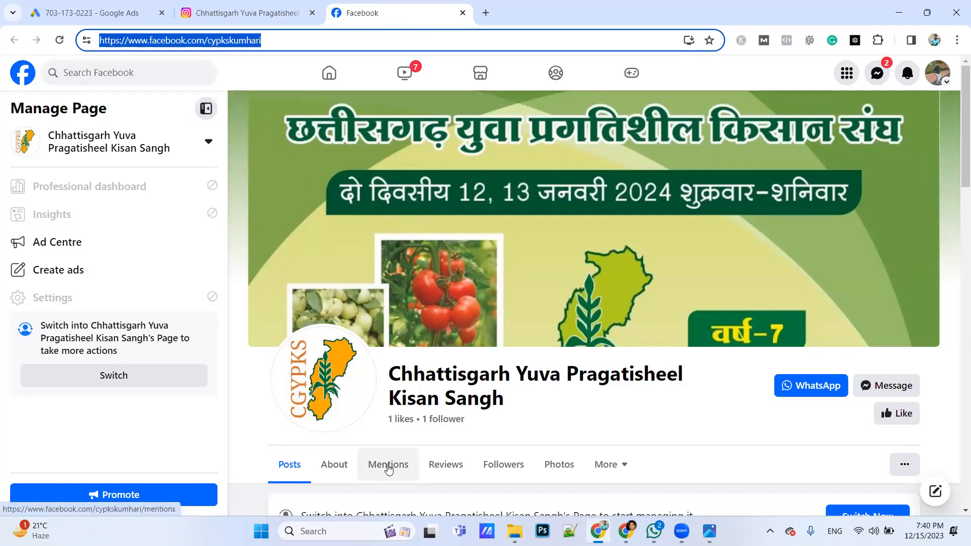
key(alt+Tab)
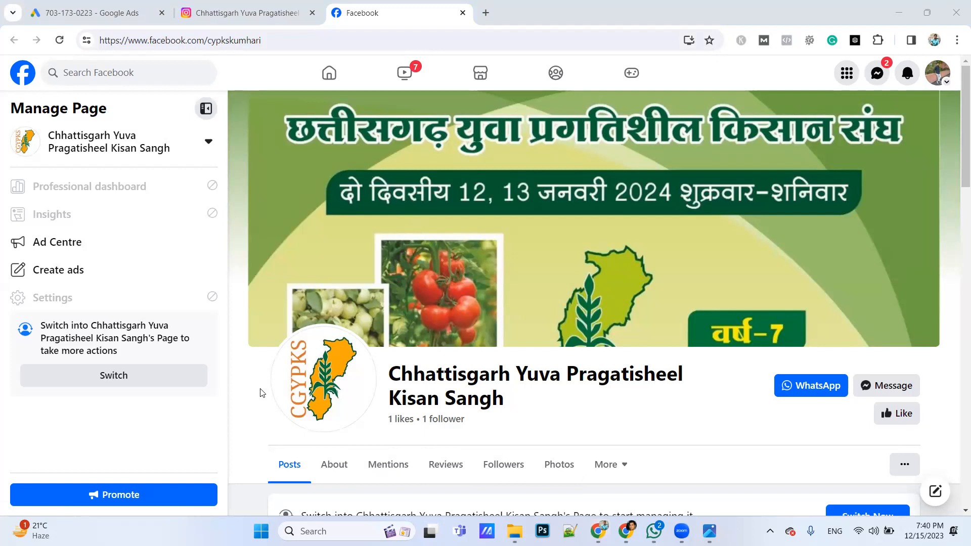
click(467, 472)
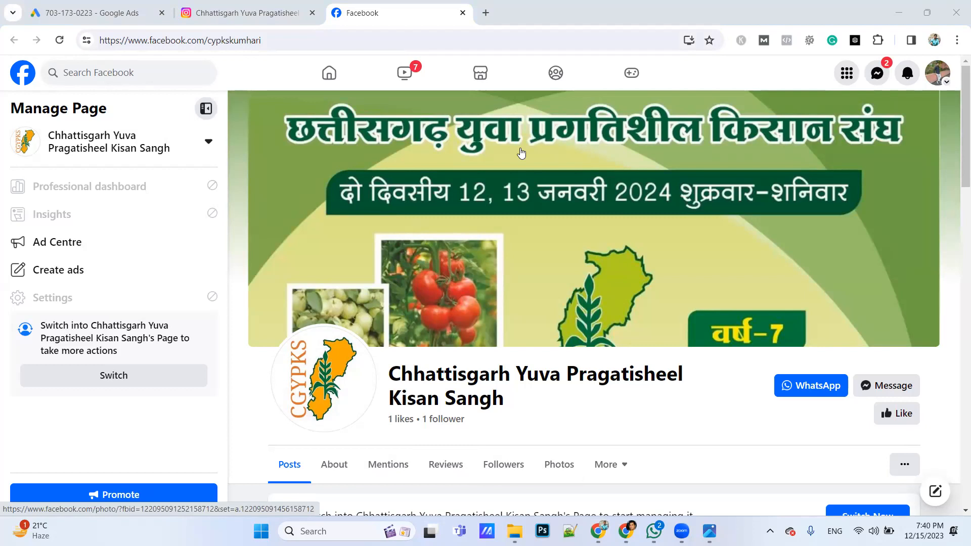
click(266, 15)
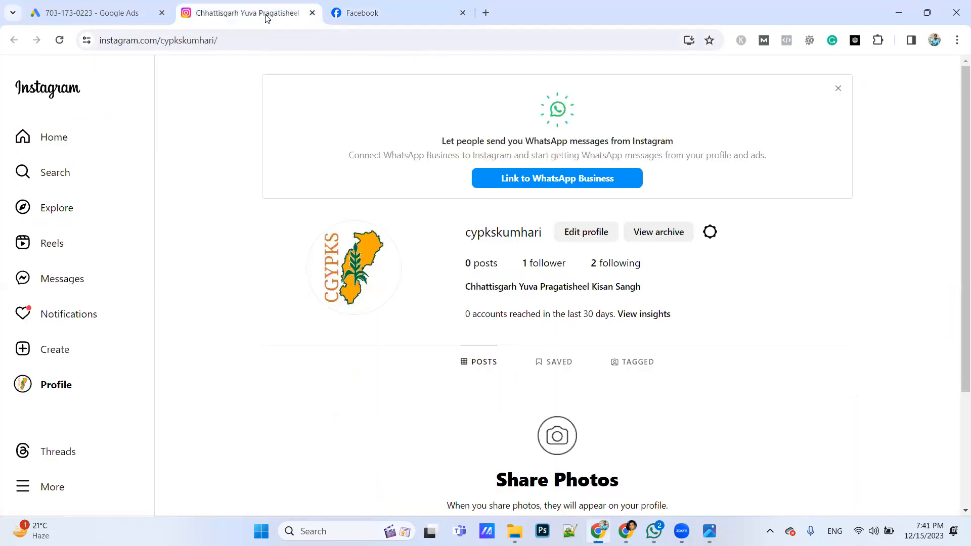
click(362, 13)
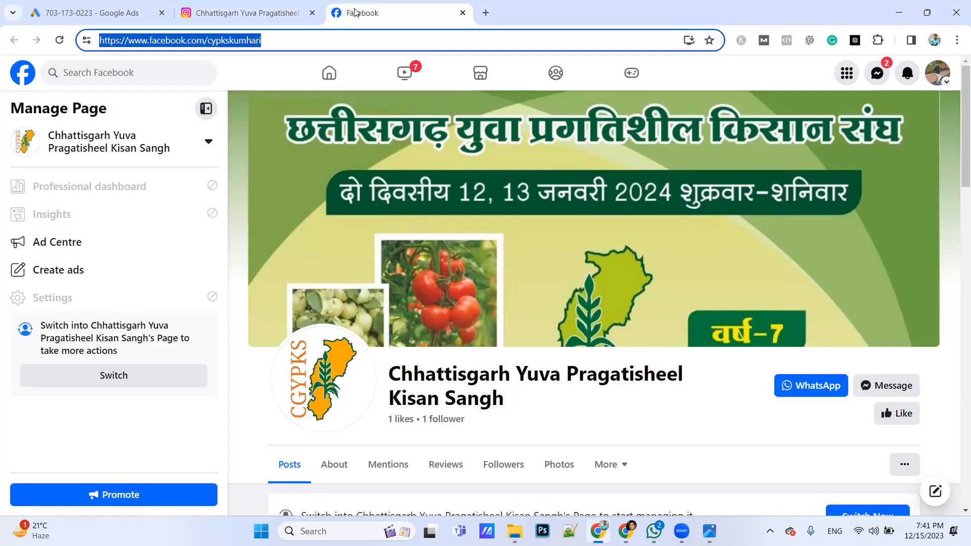
Return to the Google Ads Audience manager and dismiss the Universal Analytics and similar segments notices
click(106, 11)
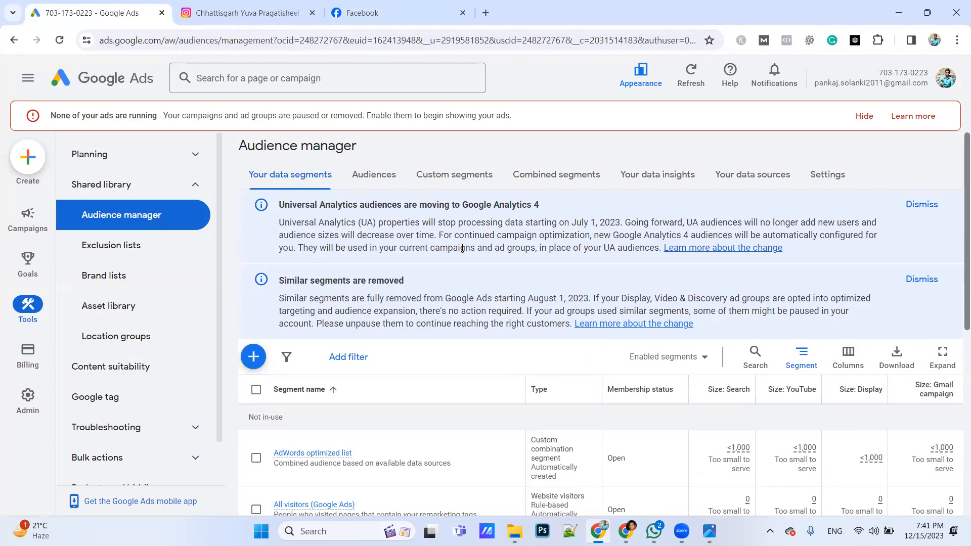
click(916, 284)
click(919, 206)
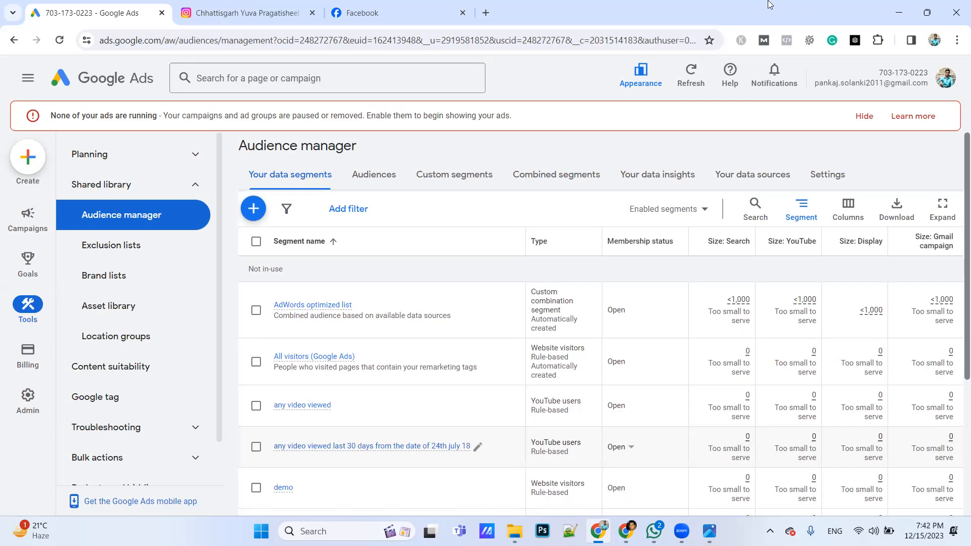
Revisit the client's Instagram profile and open a blank browser tab
click(209, 19)
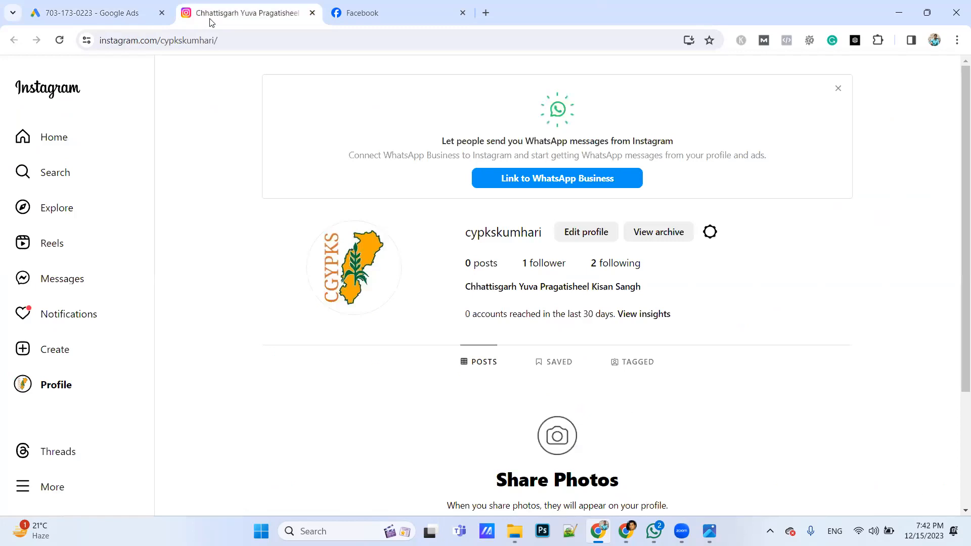
click(483, 13)
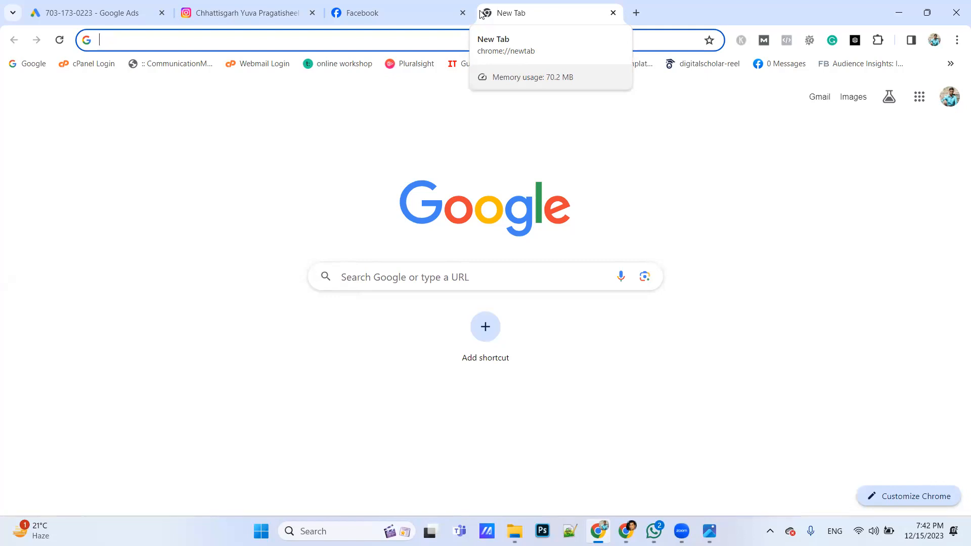
click(465, 140)
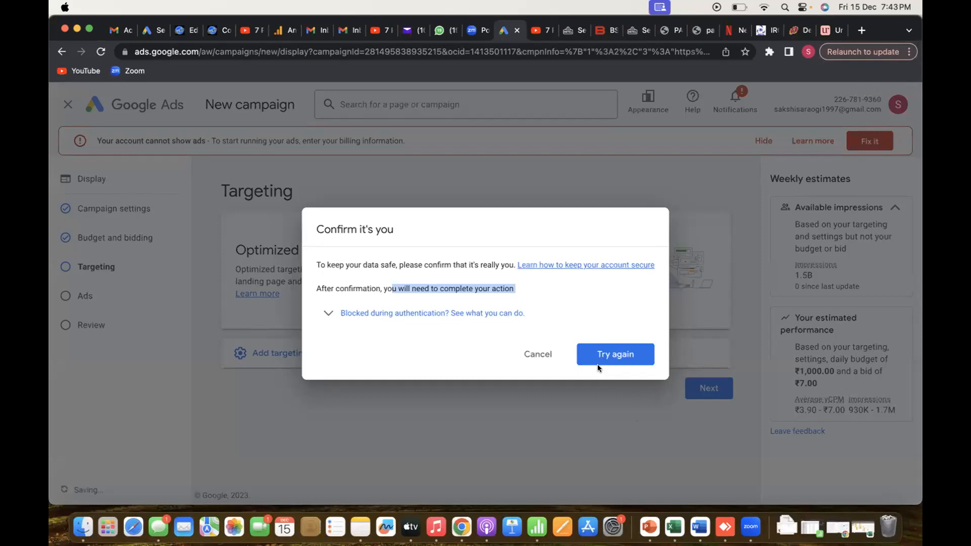
Cancel the identity confirmation in the new Display campaign and open the Gmail inbox in a new tab
click(531, 355)
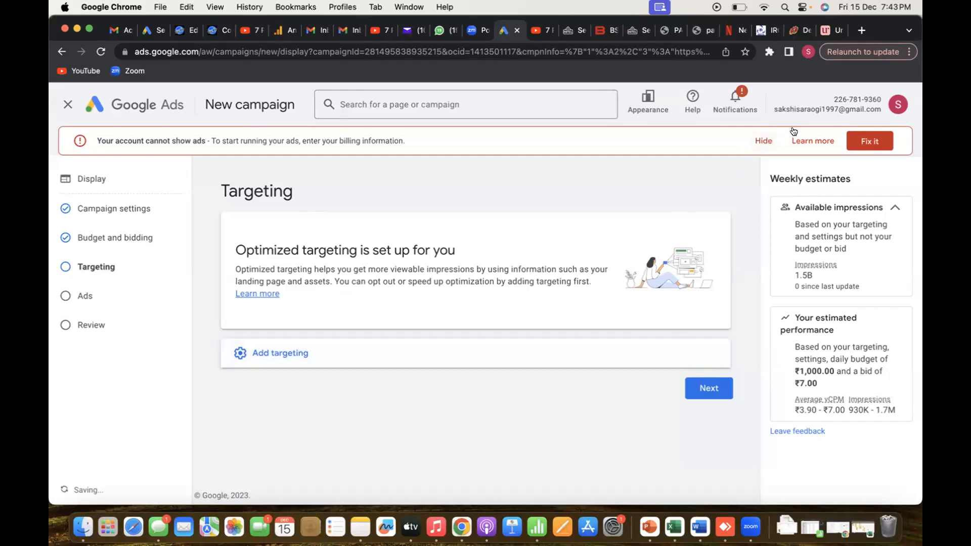
click(859, 30)
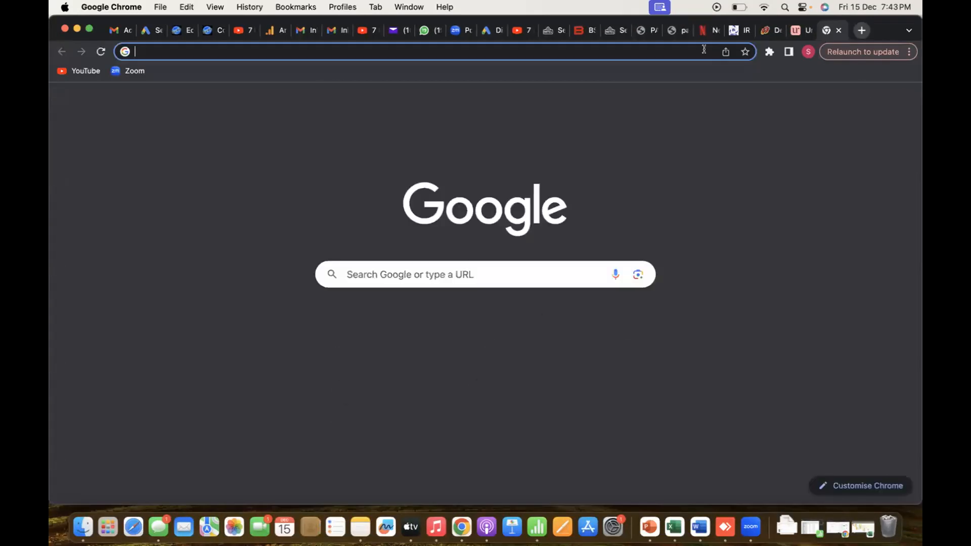
text(sak)
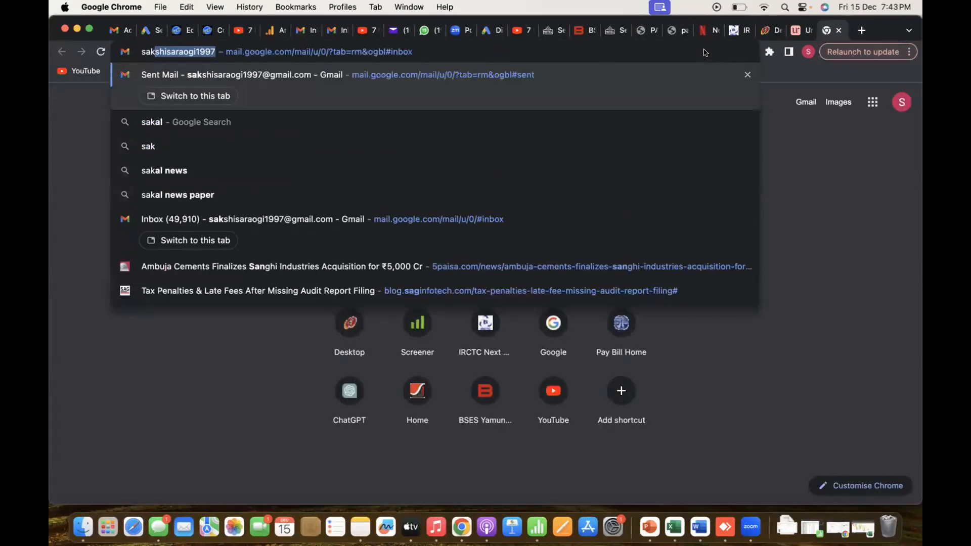
key(Return)
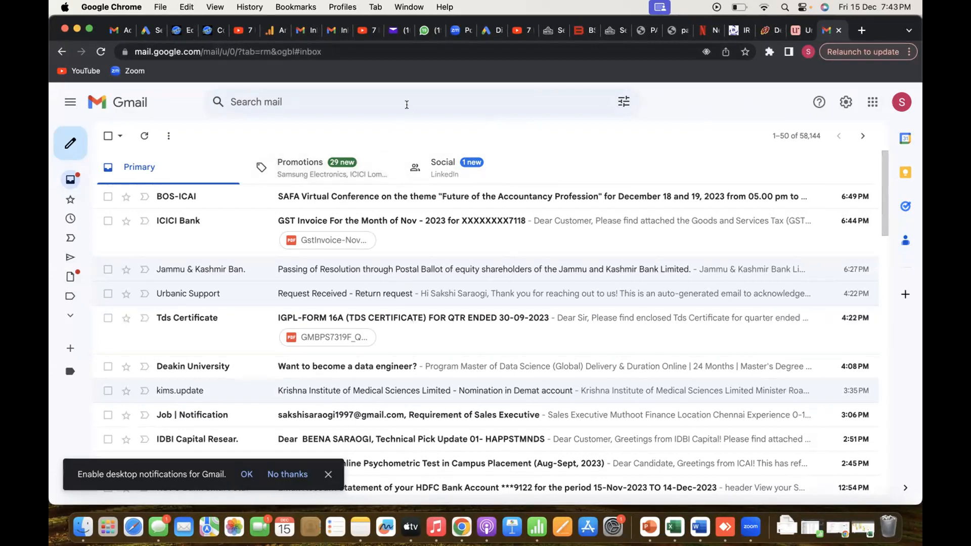
click(432, 101)
text(good)
key(BackSpace)
key(BackSpace)
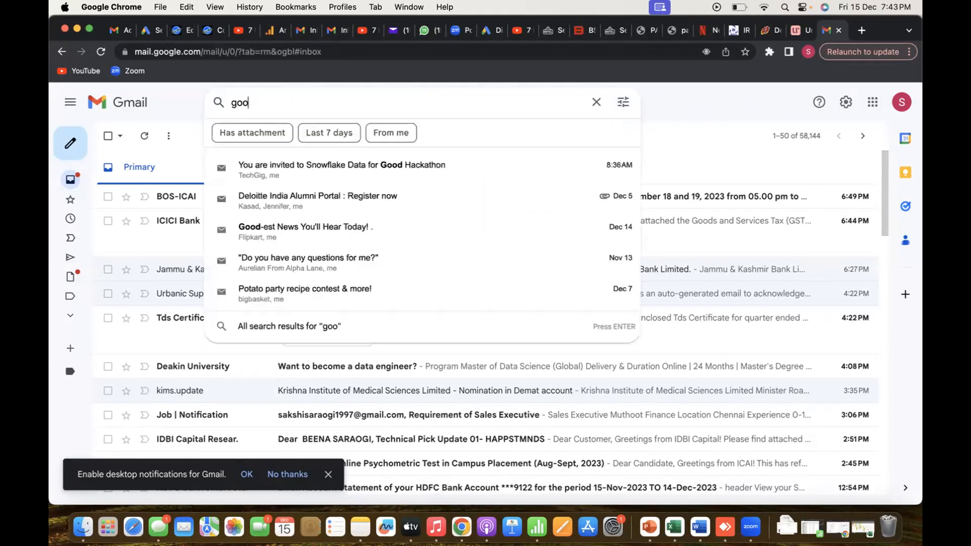
key(BackSpace)
key(BackSpace)
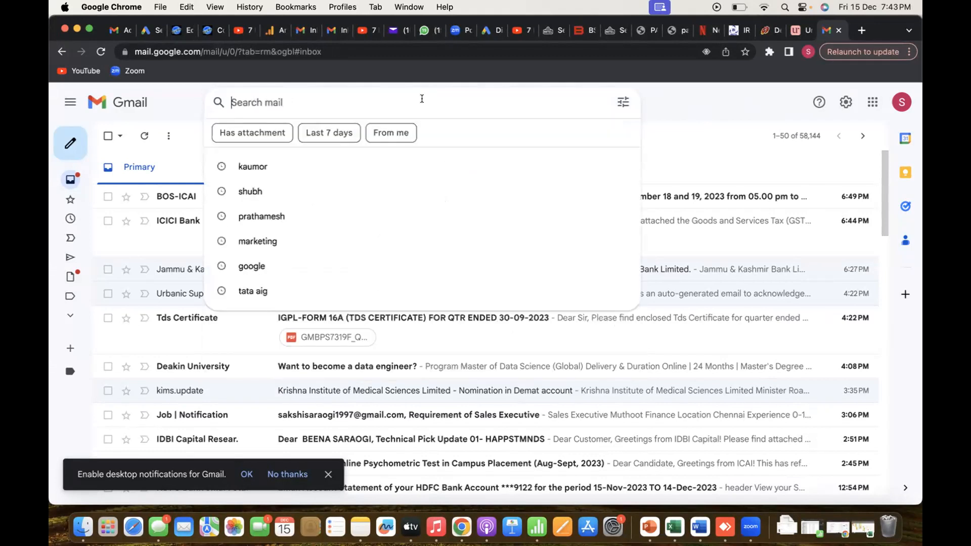
click(743, 114)
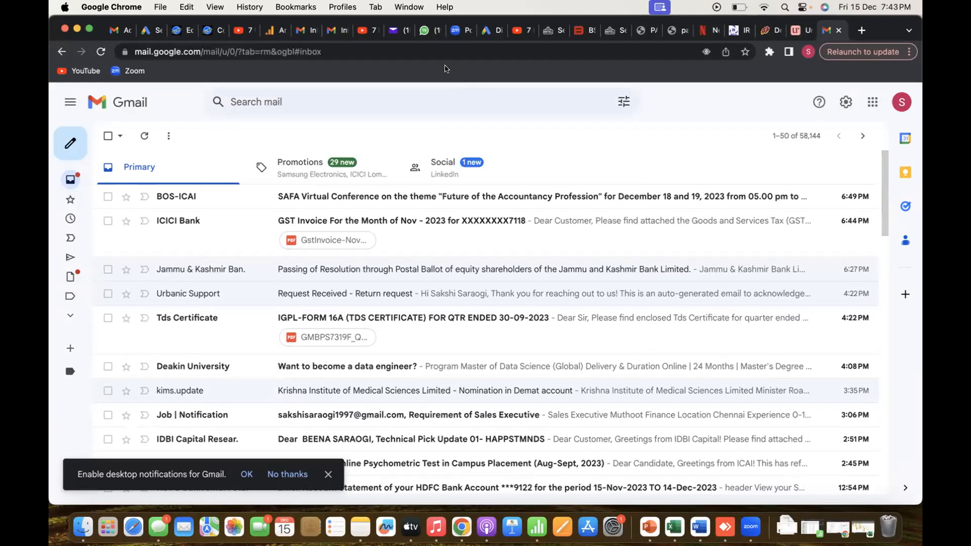
Search Google for "google ads" in the current tab
click(440, 49)
text(goo)
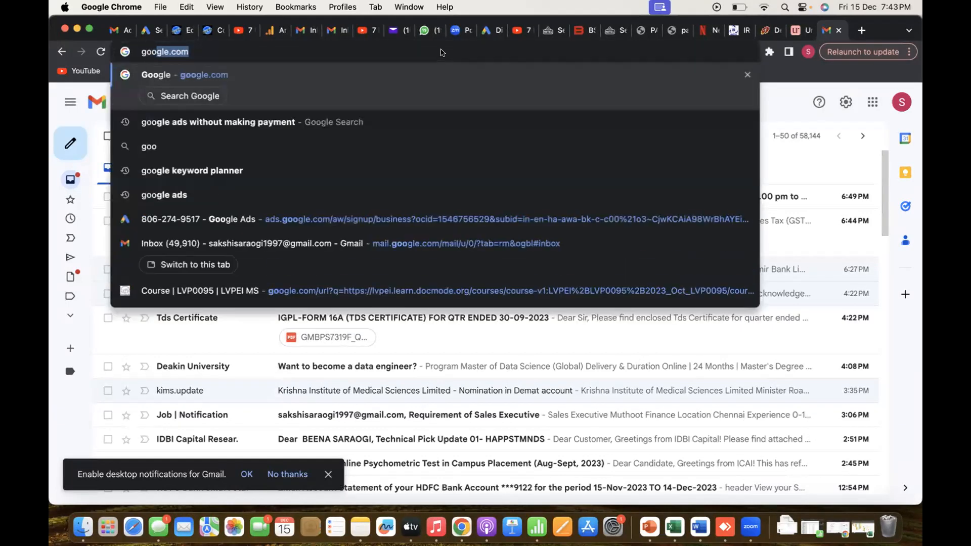
text(gle ads)
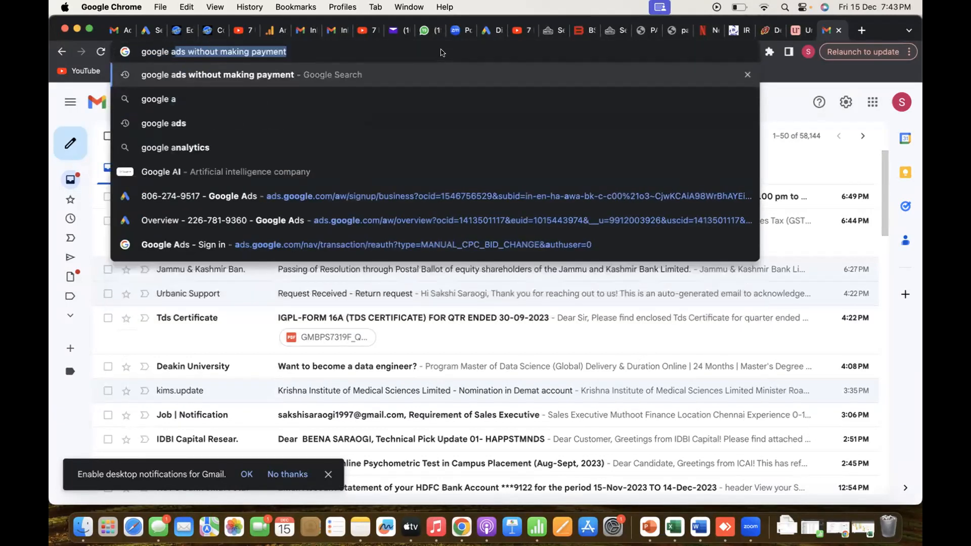
key(BackSpace)
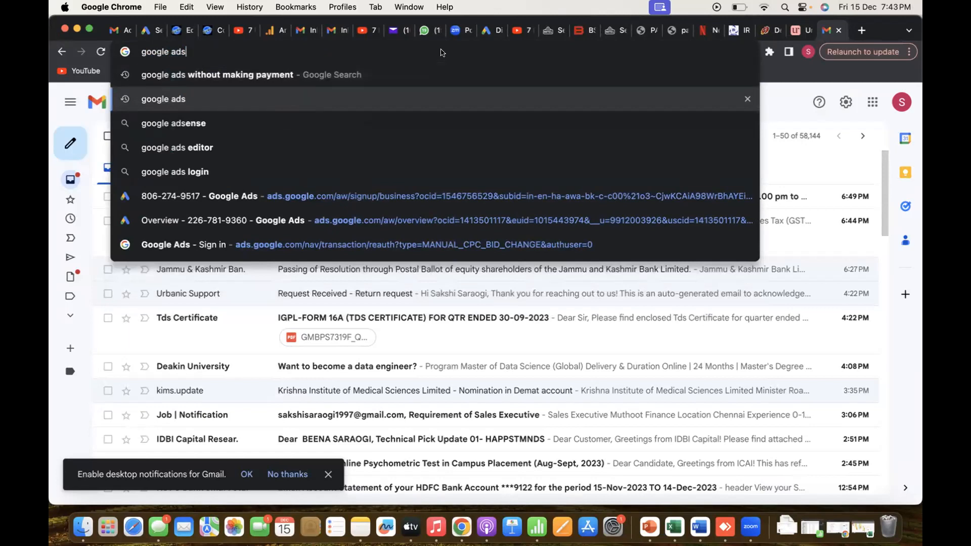
key(Return)
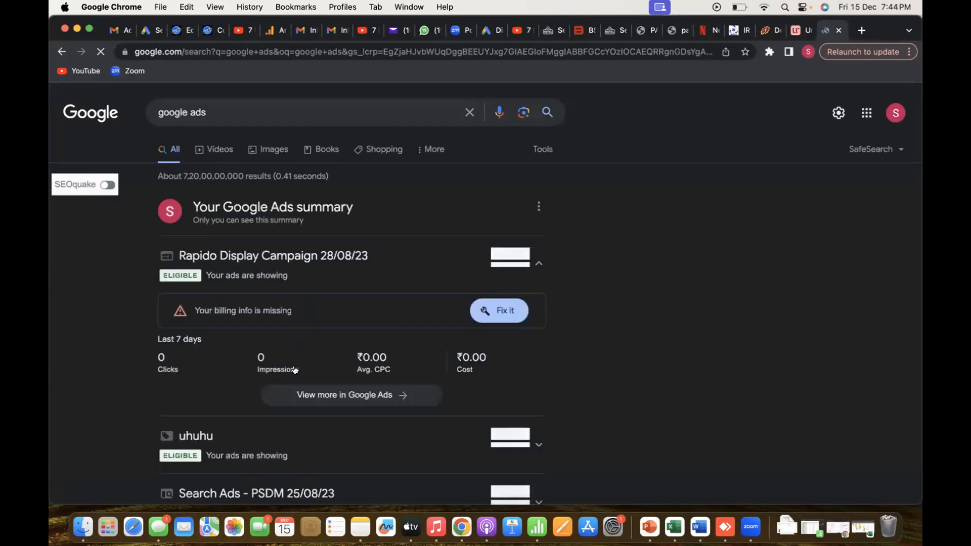
Open the main Google Ads homepage from the organic search results
scroll(294, 369, down, 6)
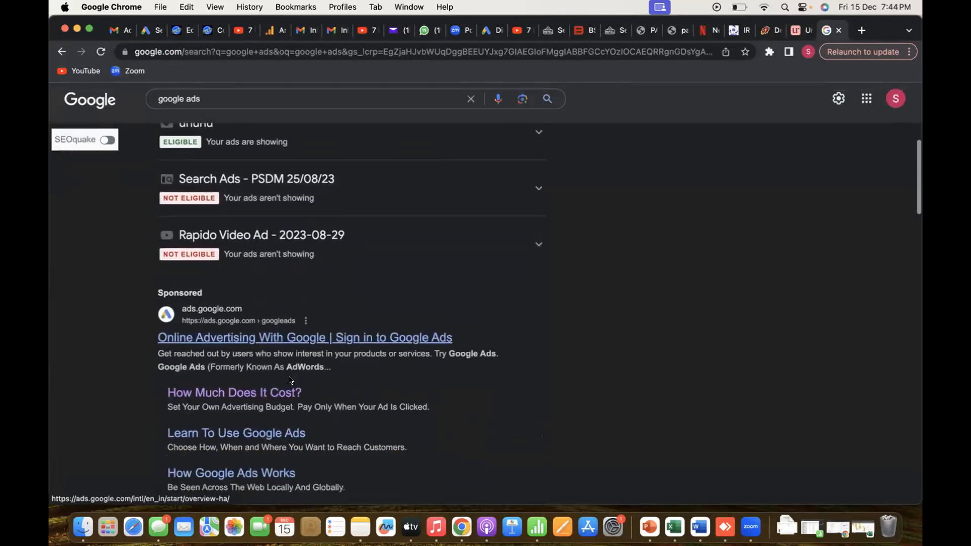
scroll(291, 380, down, 3)
scroll(279, 413, down, 5)
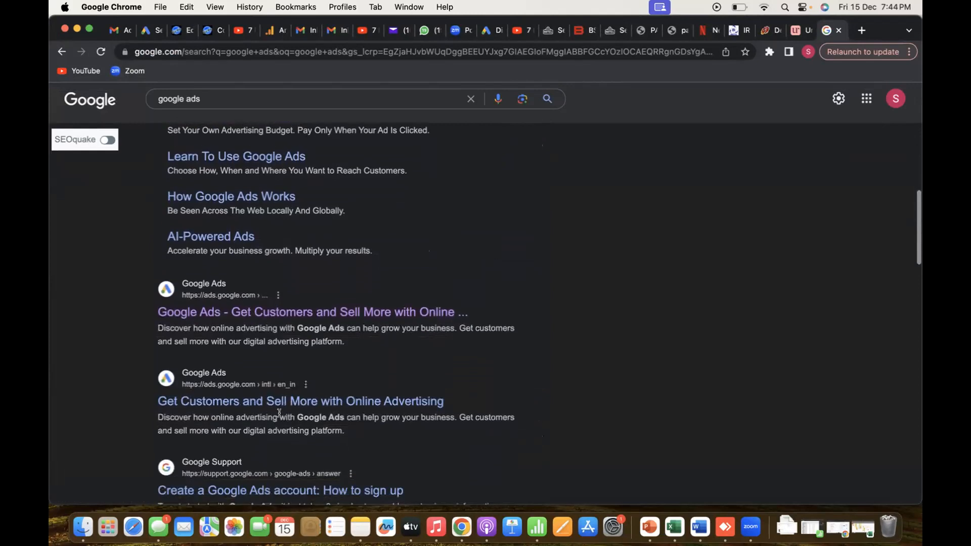
scroll(283, 374, up, 1)
scroll(295, 337, up, 1)
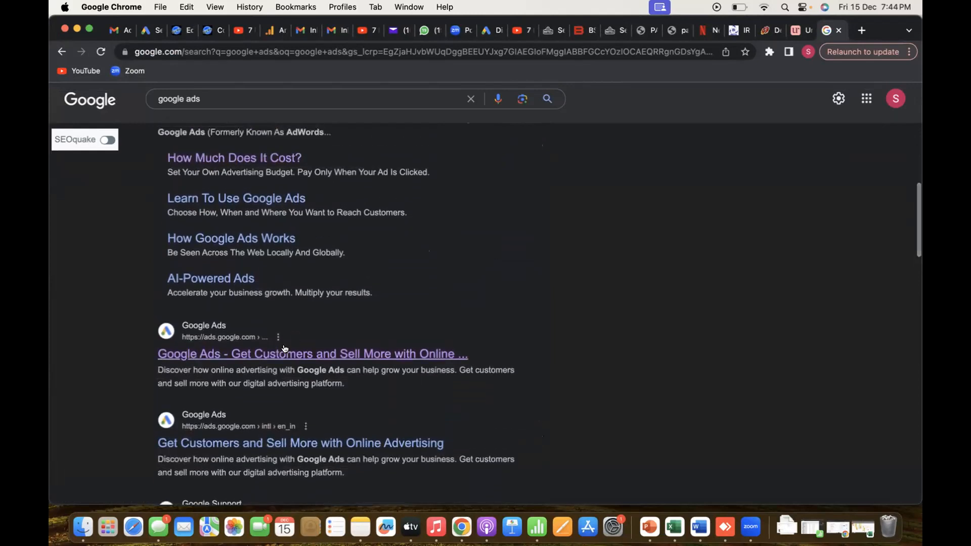
click(284, 354)
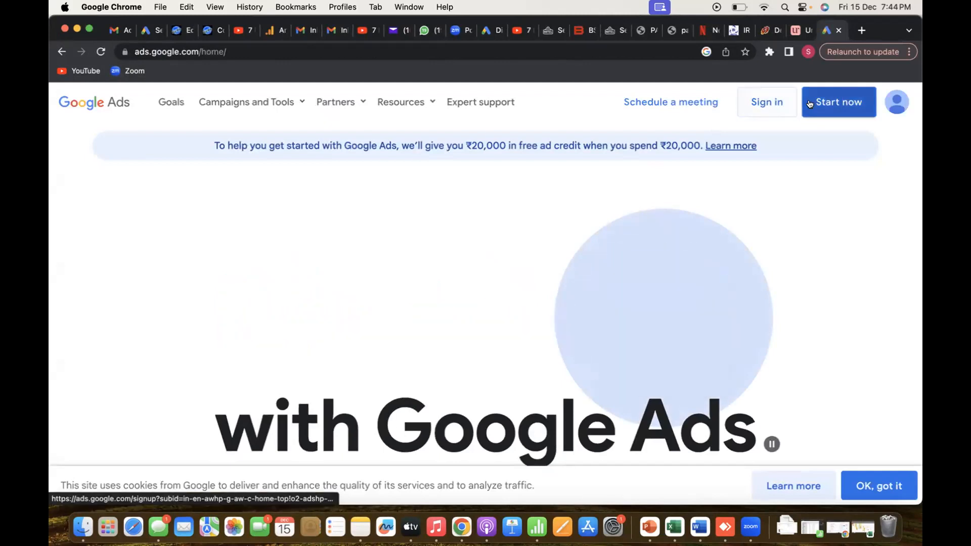
Sign in to the Google Ads account whose setup is complete and open the options for creating a new item
click(747, 111)
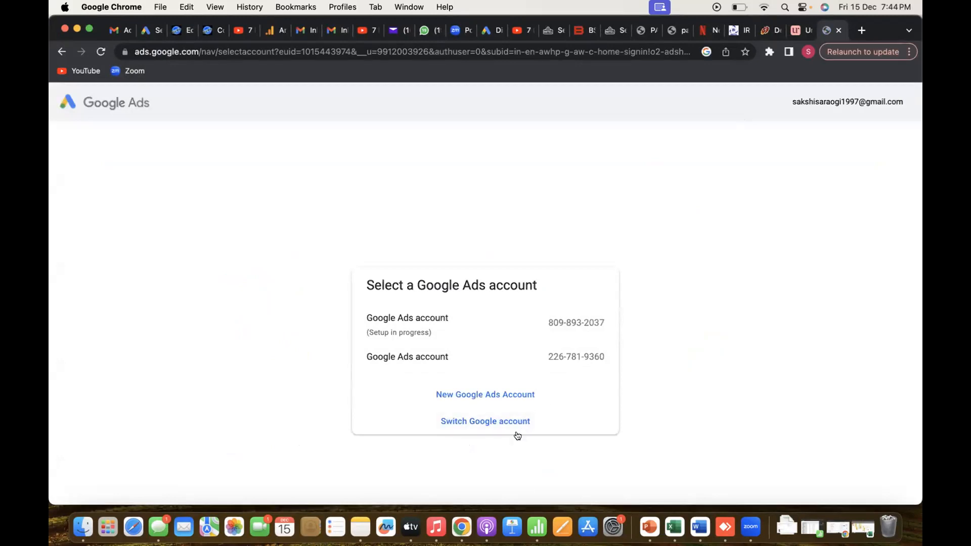
click(574, 354)
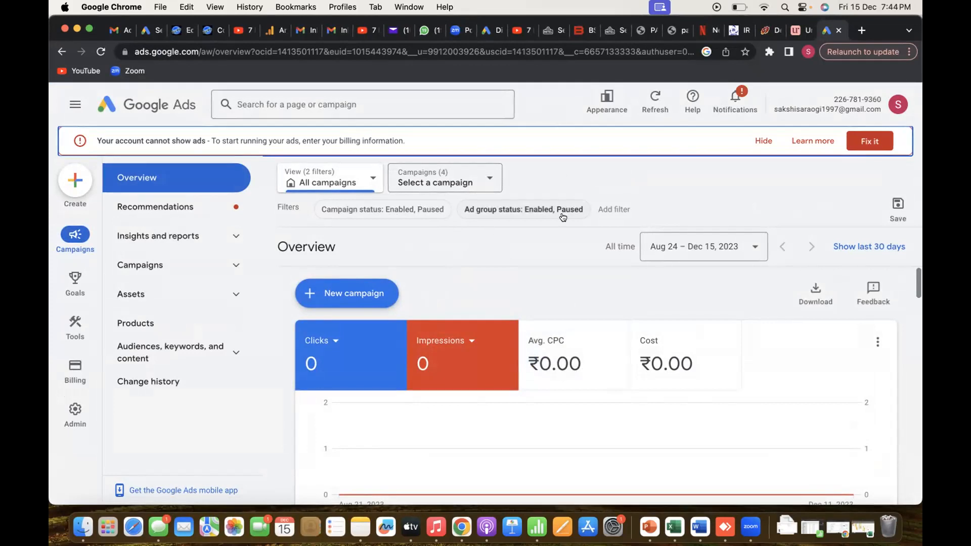
click(69, 190)
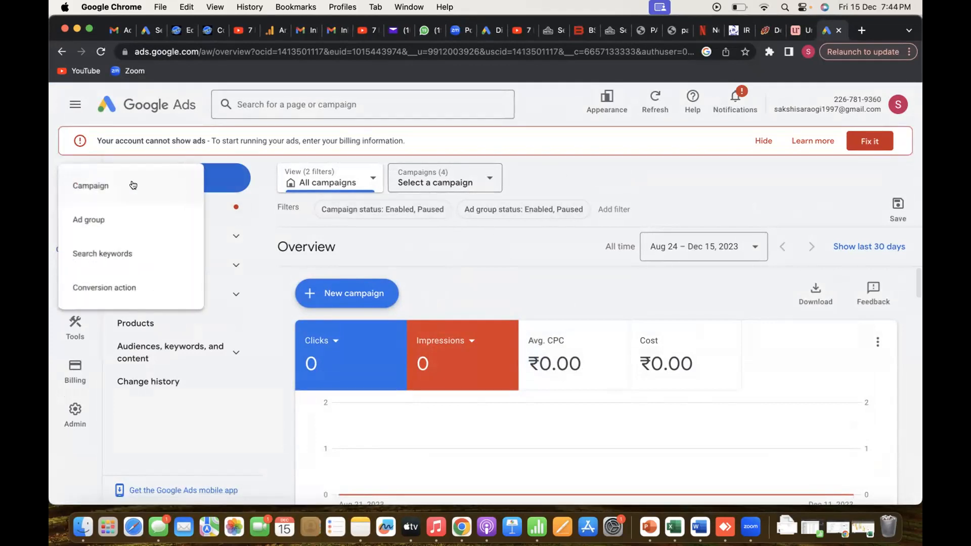
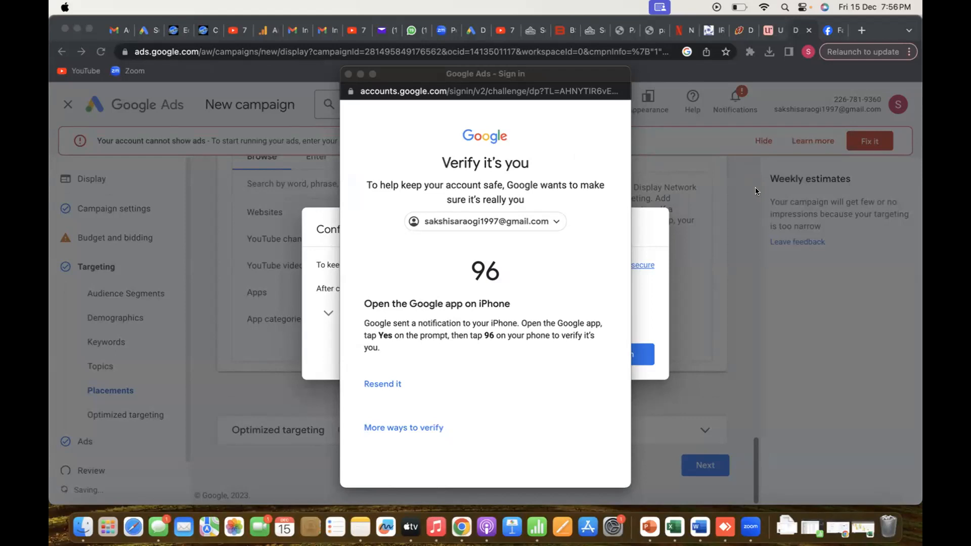
Resend the phone verification prompt, check the other verification methods, retry once, and cancel the identity confirmation
click(381, 380)
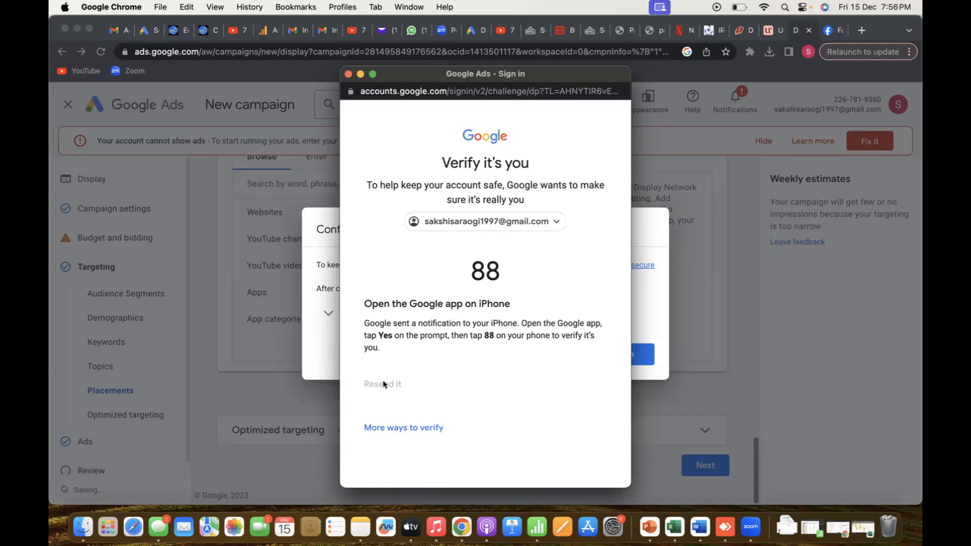
click(400, 428)
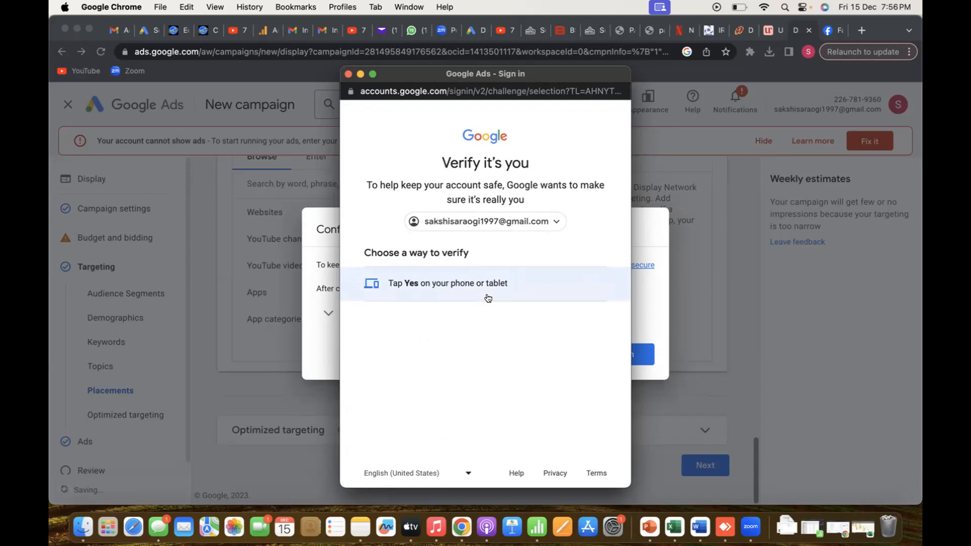
click(348, 75)
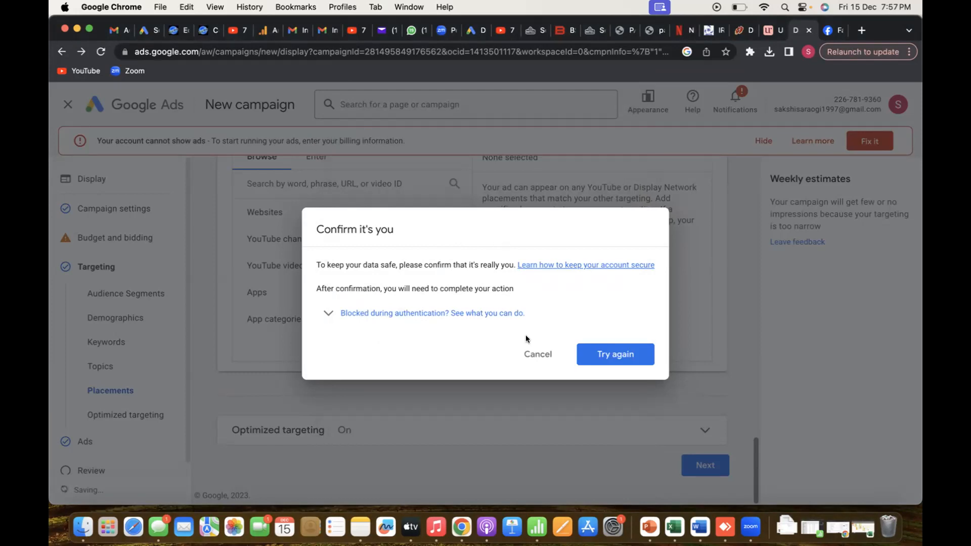
click(622, 358)
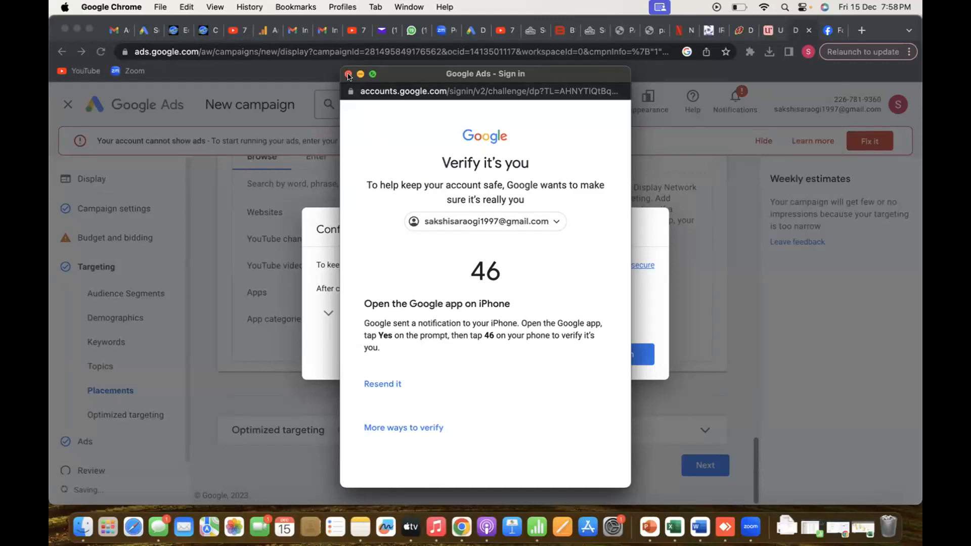
click(531, 355)
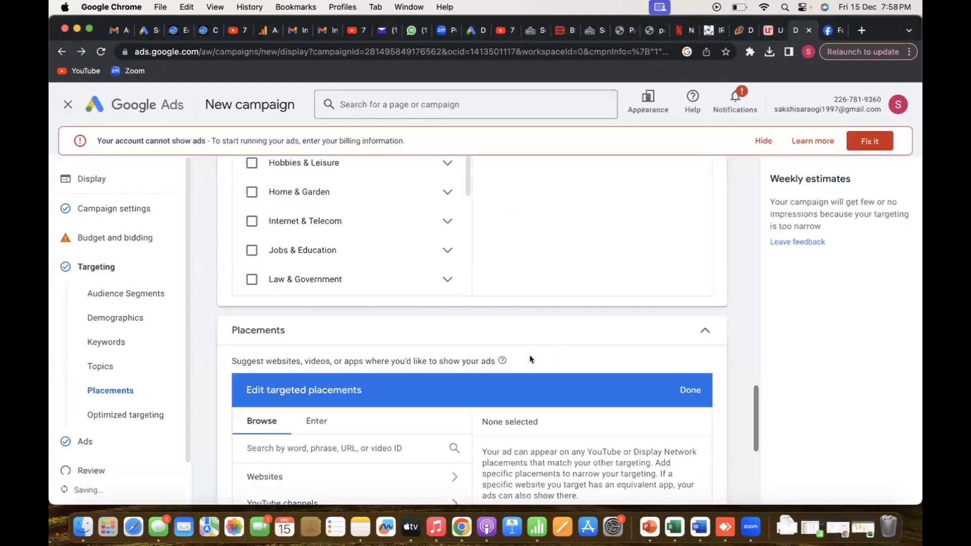
Examine the Placements targeting section, including its website browsing category and the manual entry of multiple placement URLs
scroll(530, 349, down, 4)
scroll(530, 348, up, 2)
scroll(529, 347, up, 10)
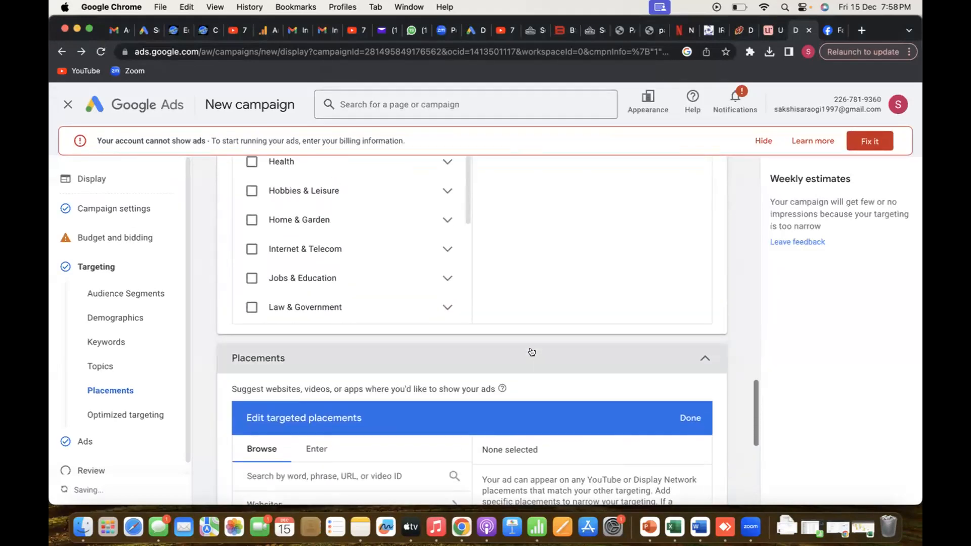
scroll(530, 348, down, 8)
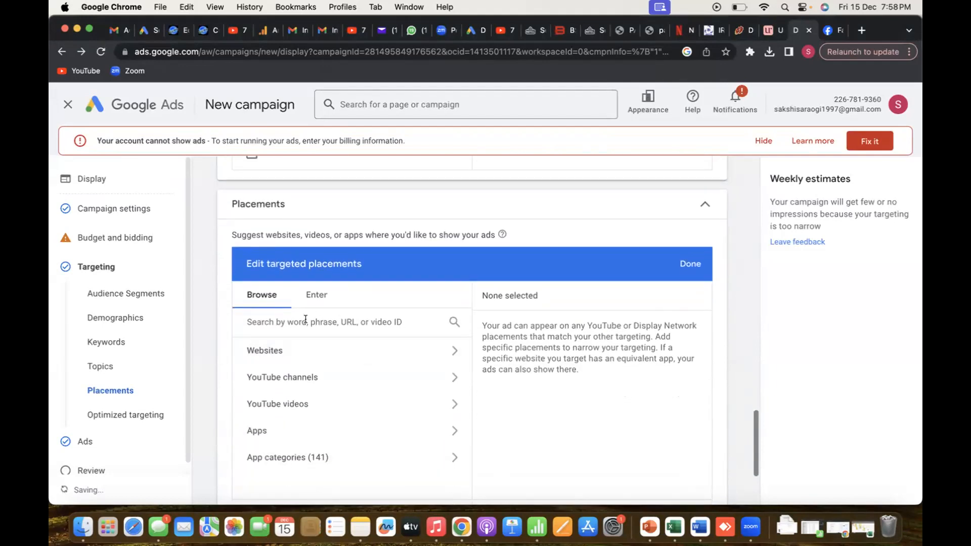
click(296, 351)
click(253, 350)
scroll(328, 263, down, 3)
click(317, 228)
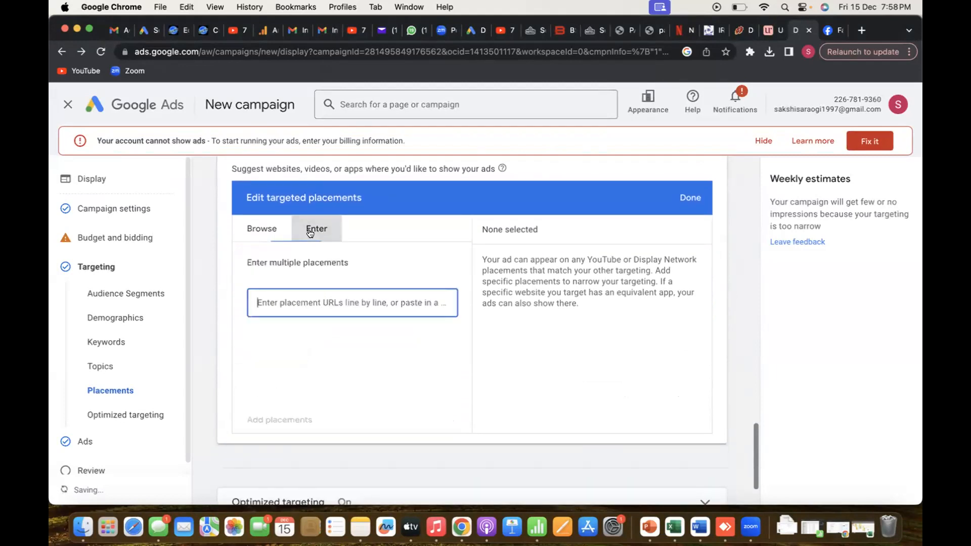
click(281, 230)
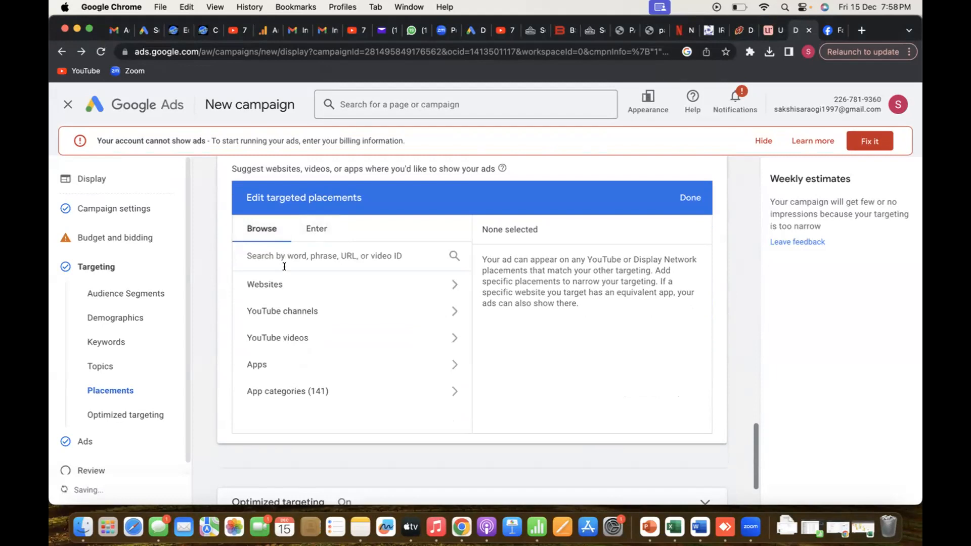
Search the targeted placements for "agriculture"
scroll(284, 266, up, 10)
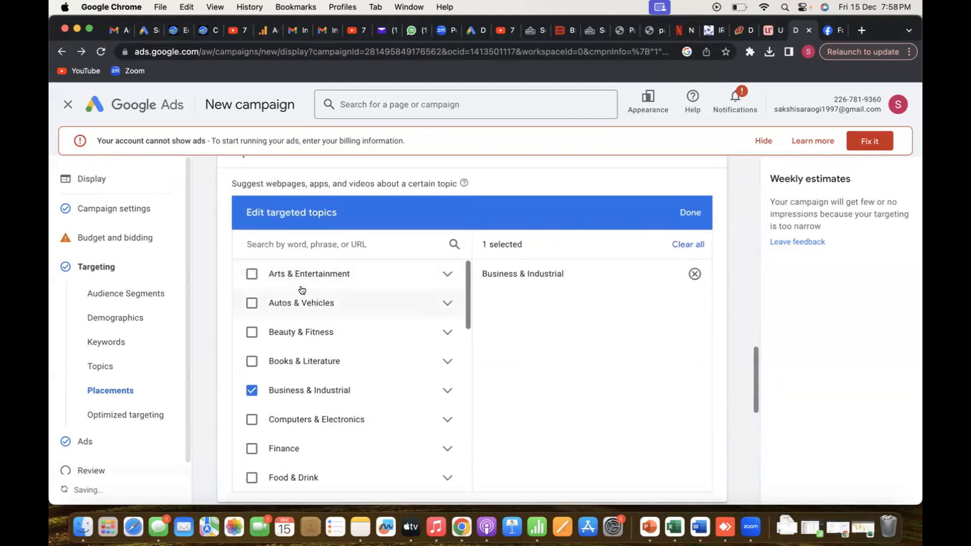
scroll(298, 283, up, 3)
scroll(307, 257, up, 6)
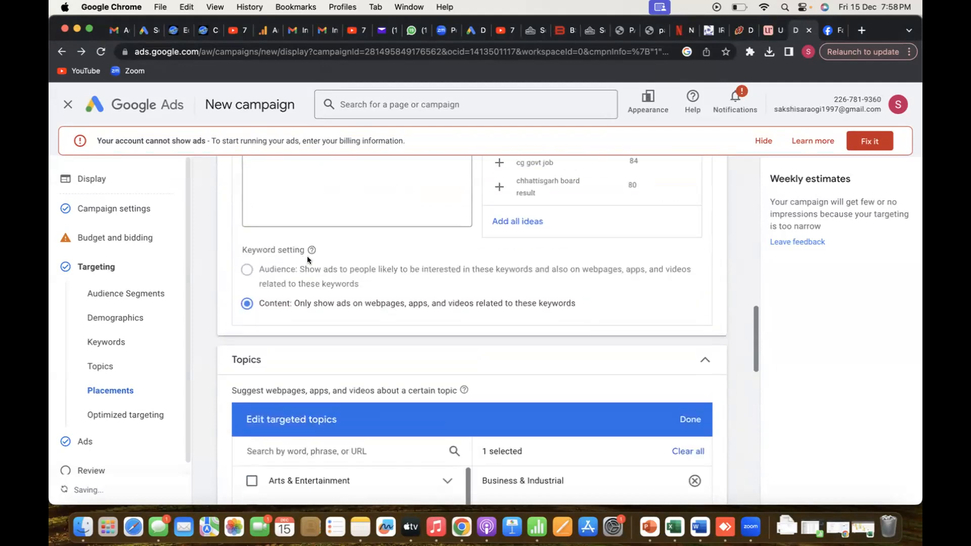
scroll(307, 258, down, 15)
scroll(309, 261, down, 10)
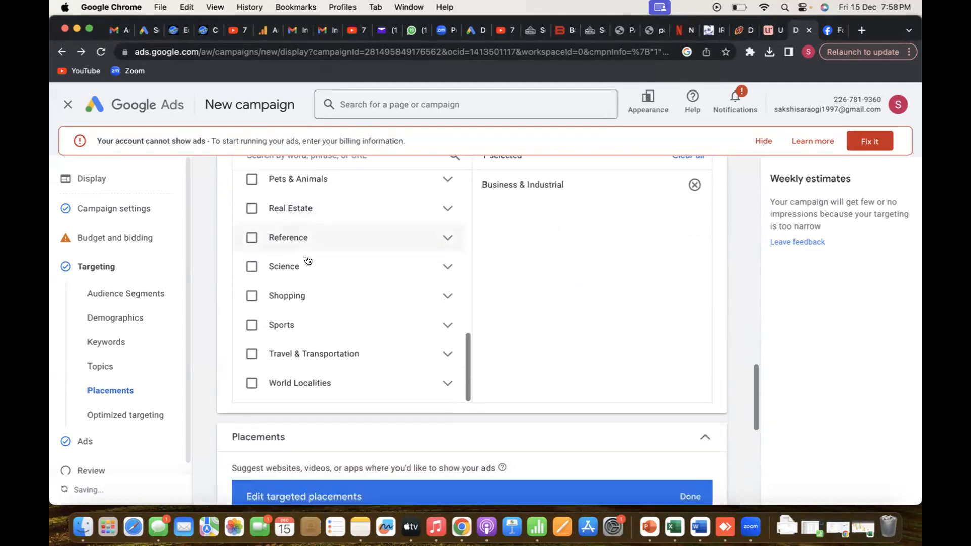
scroll(299, 343, down, 4)
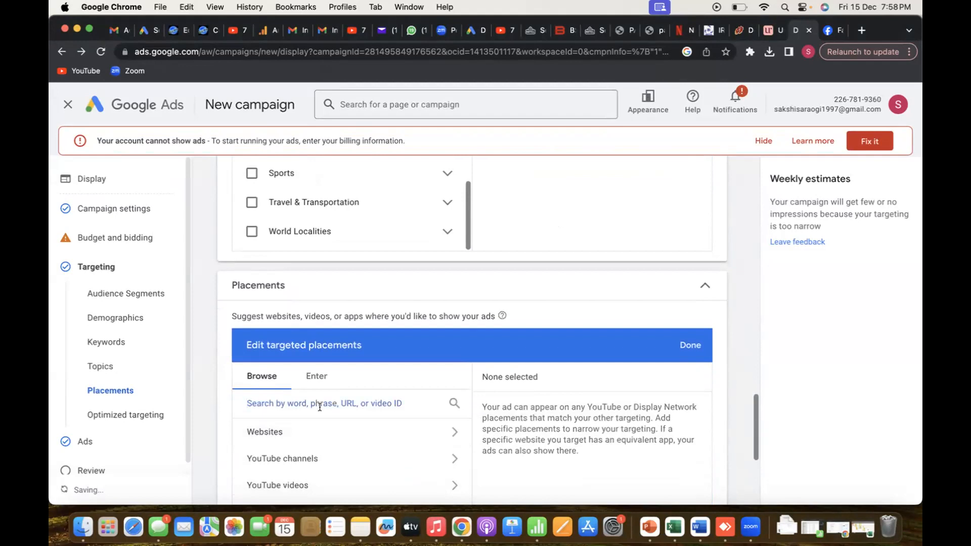
text(agric)
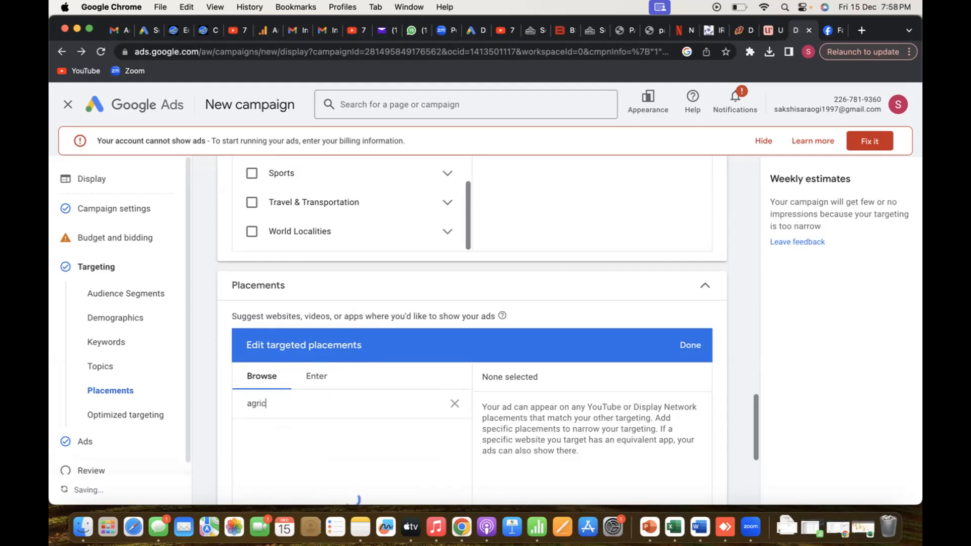
text(ulture)
scroll(336, 444, down, 3)
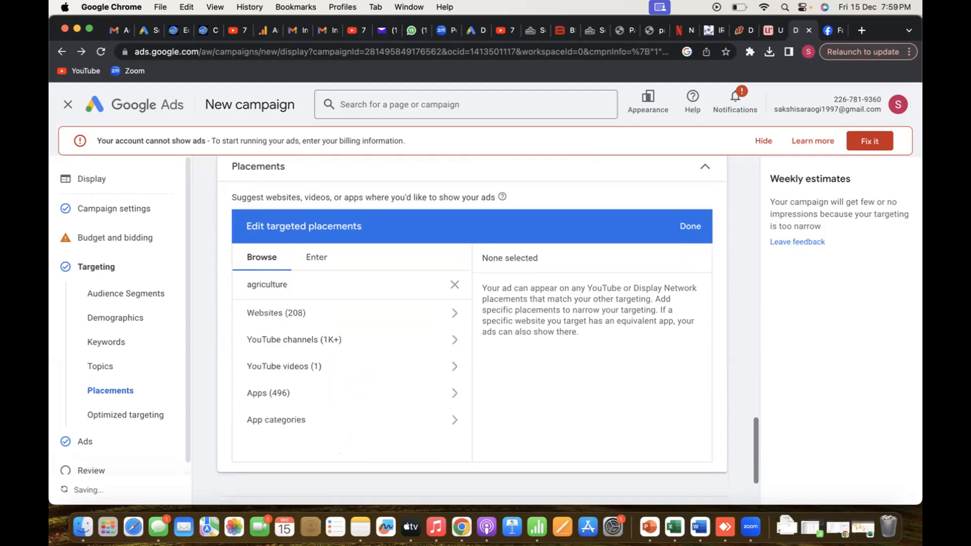
key(Return)
Try the placement search "agriculture meet" and restore the query to "agriculture"
text(meet)
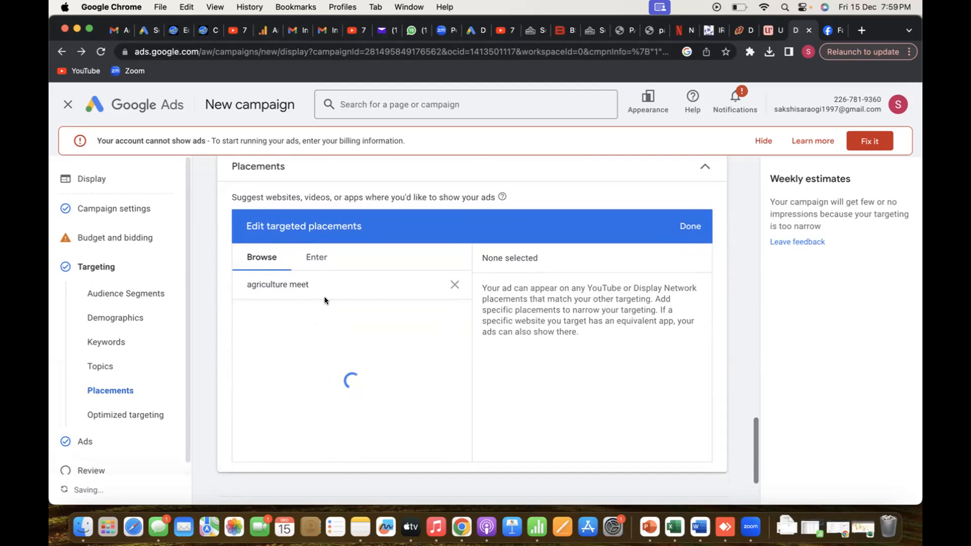
key(BackSpace)
key(BackSpace)
key(BackSpace)
key(BackSpace)
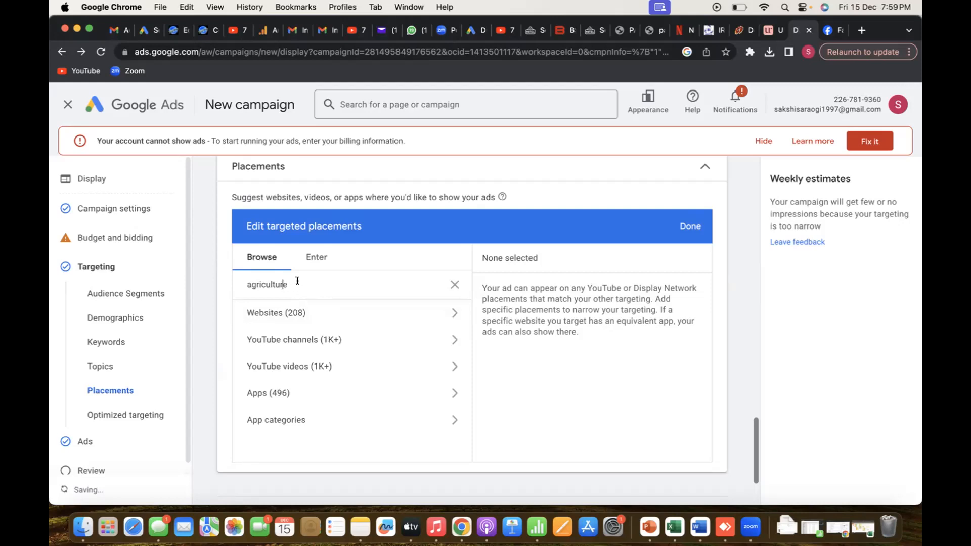
key(BackSpace)
key(BackSpace)
key(BackSpace)
key(BackSpace)
key(BackSpace)
key(BackSpace)
key(BackSpace)
key(BackSpace)
key(BackSpace)
key(BackSpace)
key(BackSpace)
key(BackSpace)
text(agric)
Add the websites farmersweekly.co.za and saralkisan.com from the agriculture results as targeted placements
click(300, 312)
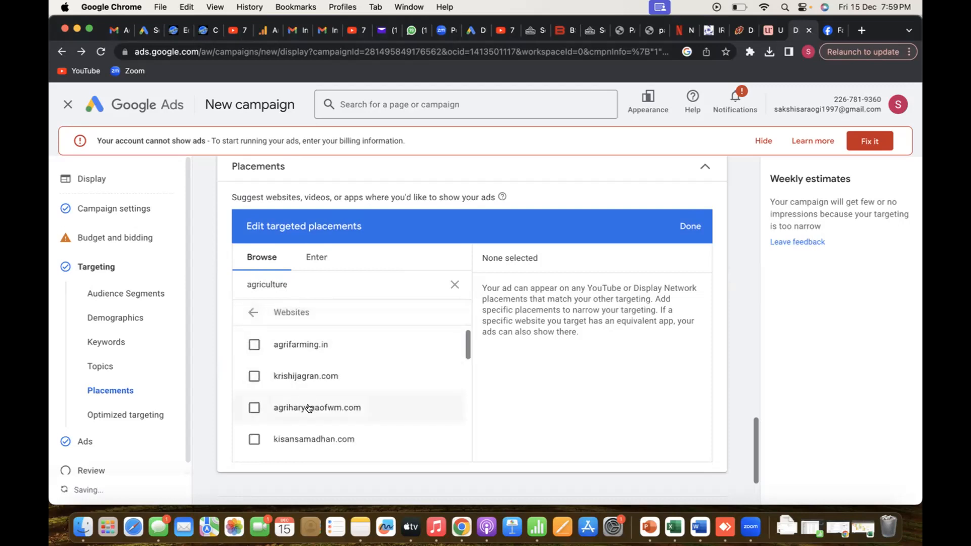
scroll(302, 415, down, 4)
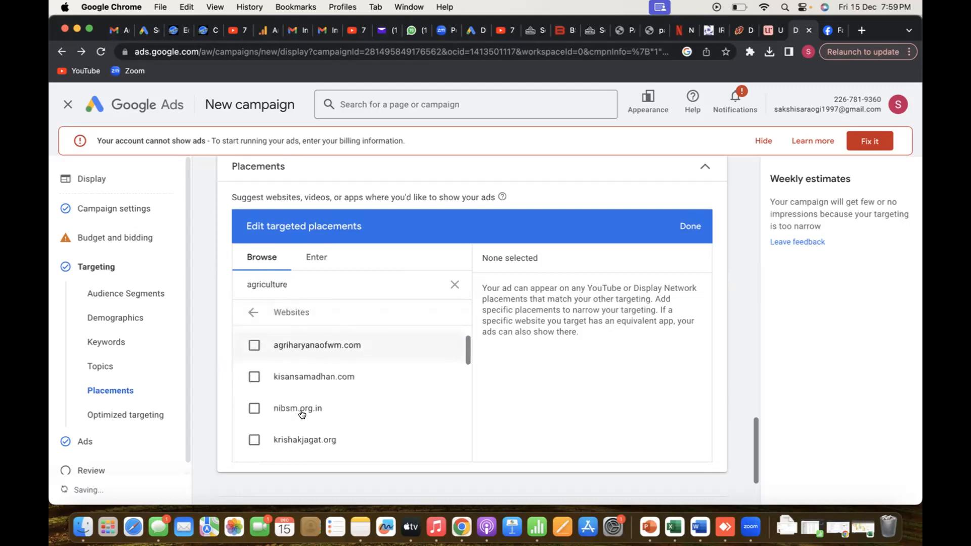
scroll(302, 415, down, 1)
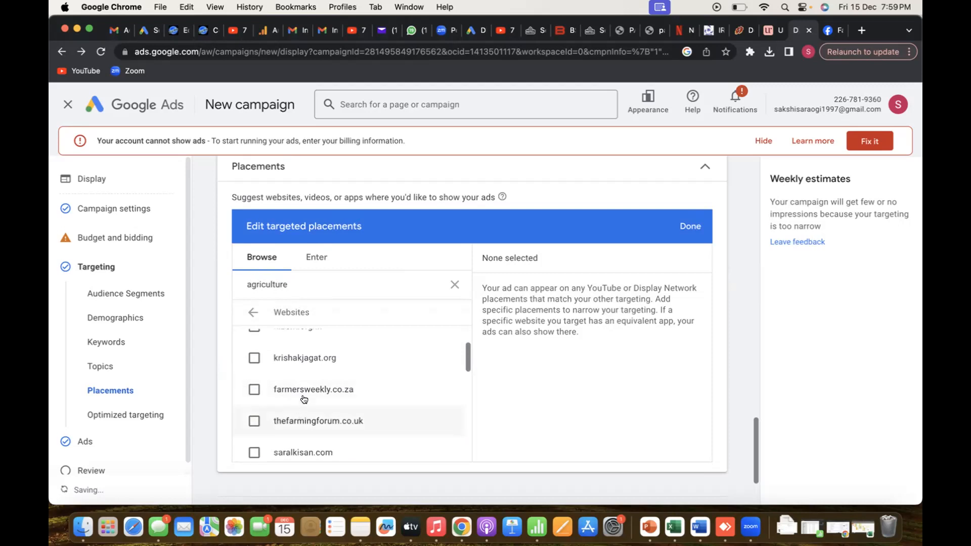
click(302, 402)
click(282, 450)
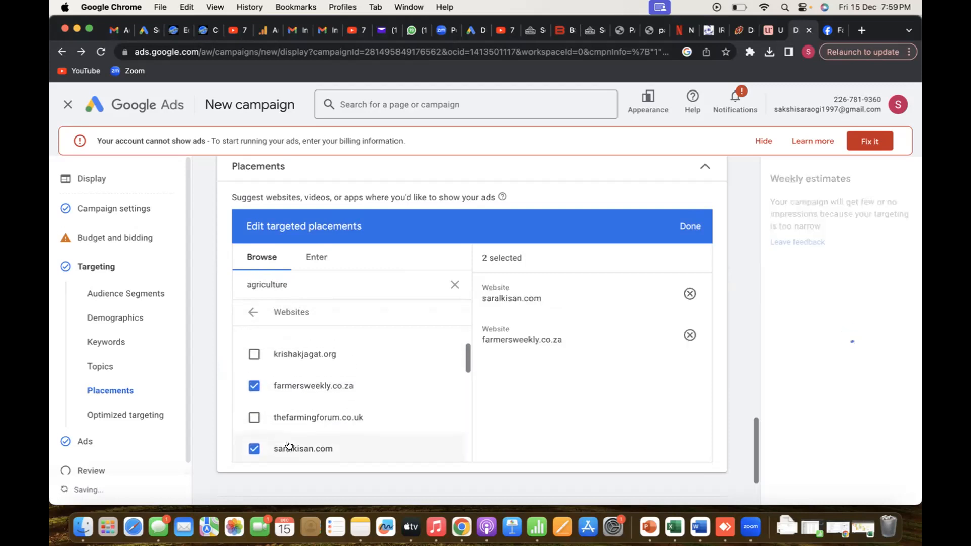
Try narrowing the placement search to "agriculture chhattisgarh" and return the query to "agriculture"
scroll(294, 364, up, 3)
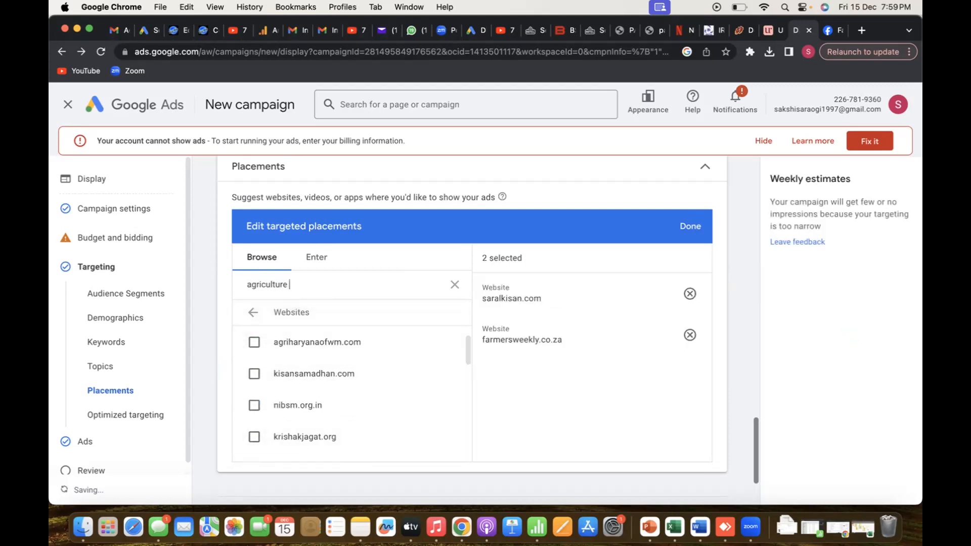
text(chhattisgarh)
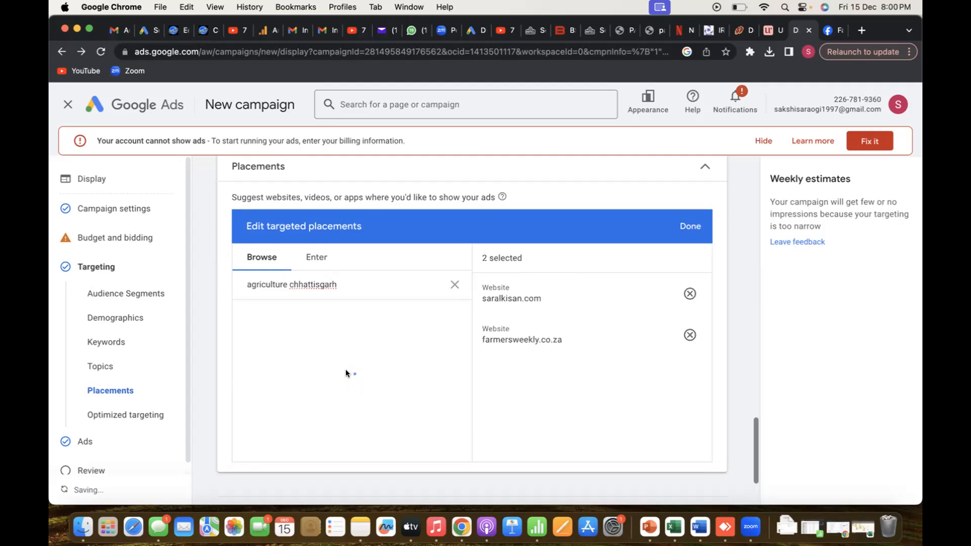
key(BackSpace)
key(BackSpace)
key(BackSpace)
key(BackSpace)
key(BackSpace)
key(BackSpace)
key(BackSpace)
key(BackSpace)
key(BackSpace)
key(BackSpace)
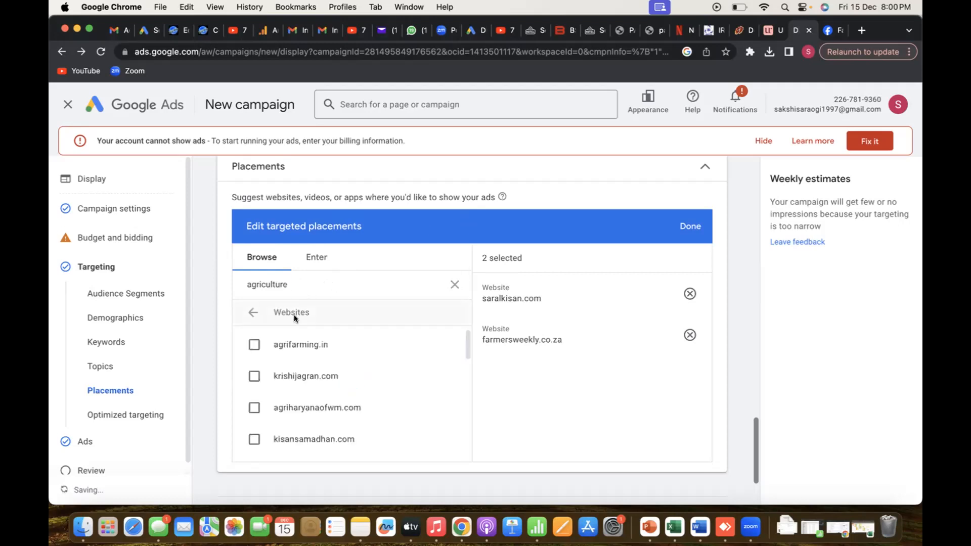
Browse the YouTube channels and app categories for the agriculture placement search and return to the category list
click(251, 313)
click(346, 340)
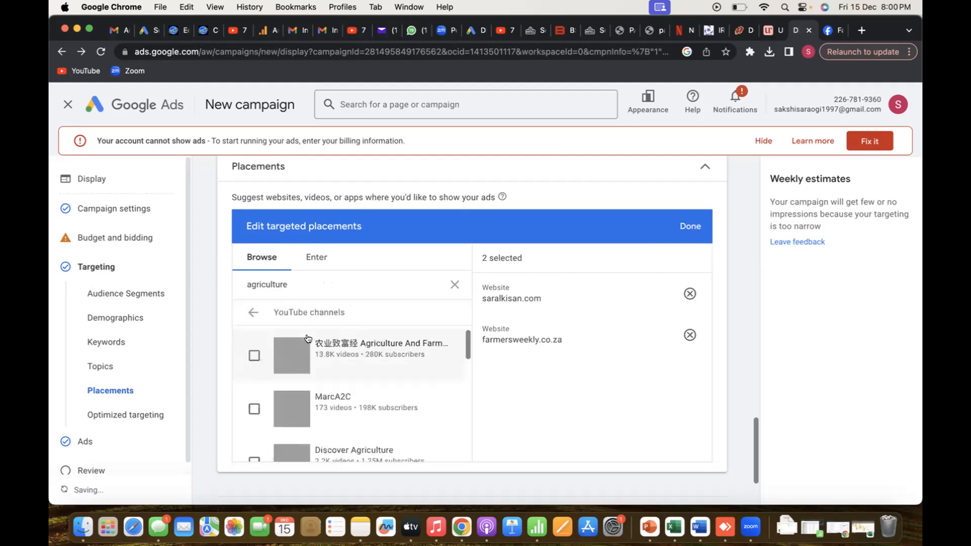
click(251, 312)
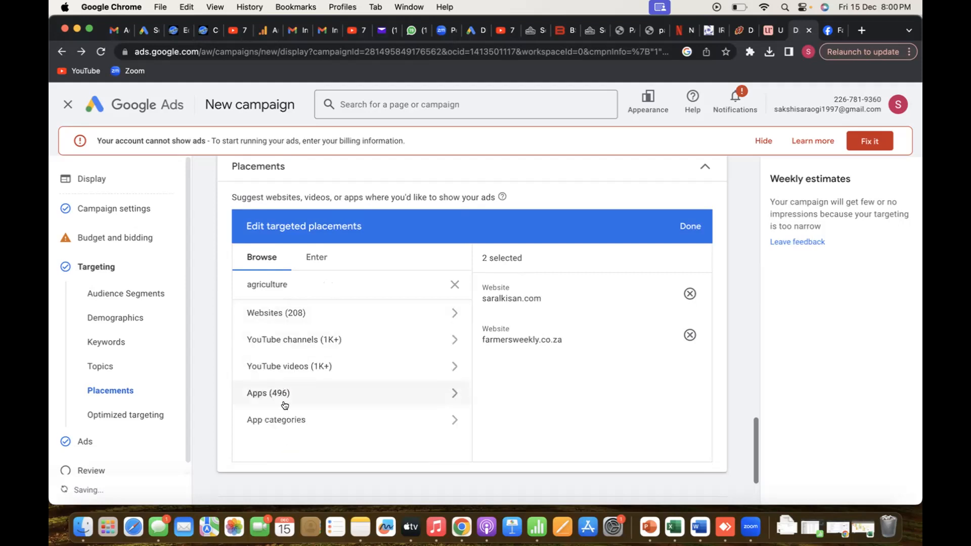
click(311, 427)
click(252, 312)
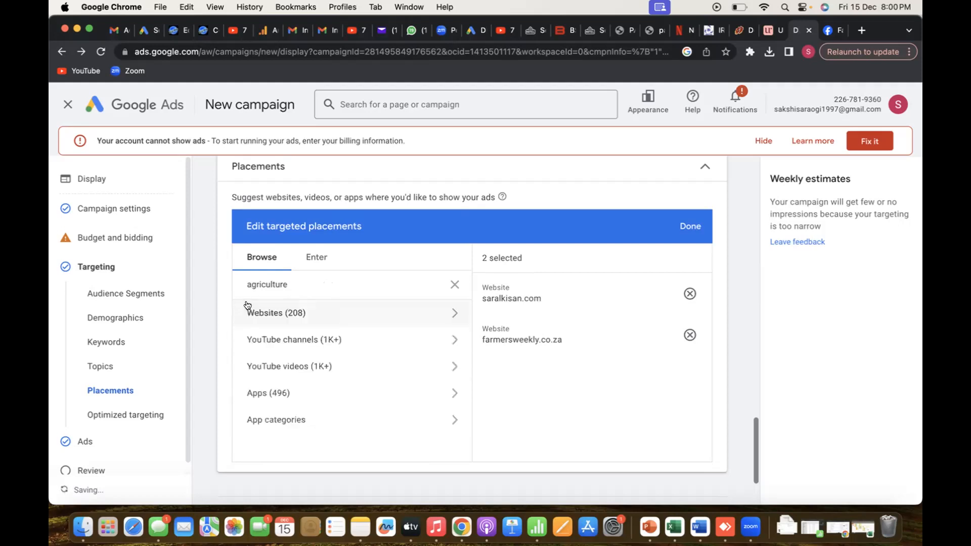
Finish editing the targeted placements, keeping farmersweekly.co.za and saralkisan.com
scroll(505, 377, down, 2)
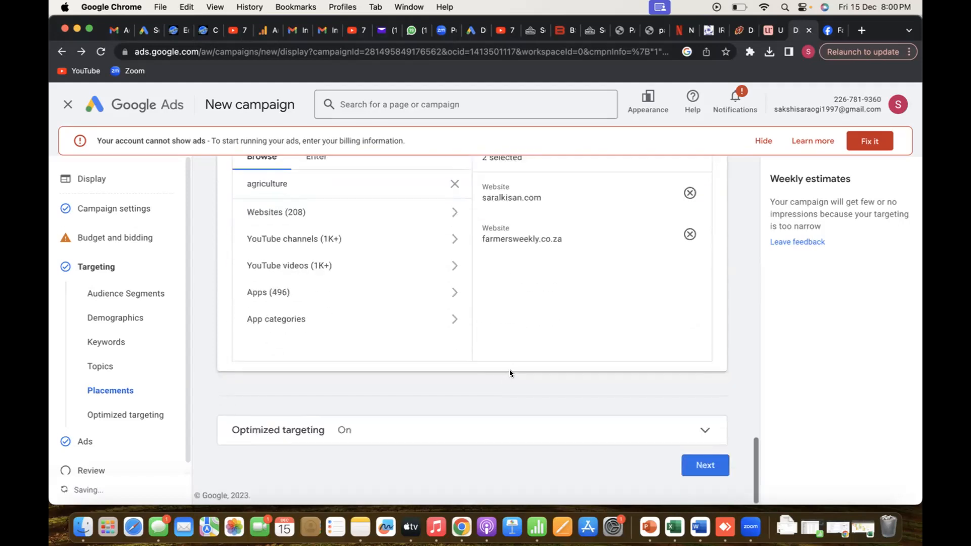
scroll(509, 369, up, 2)
click(680, 240)
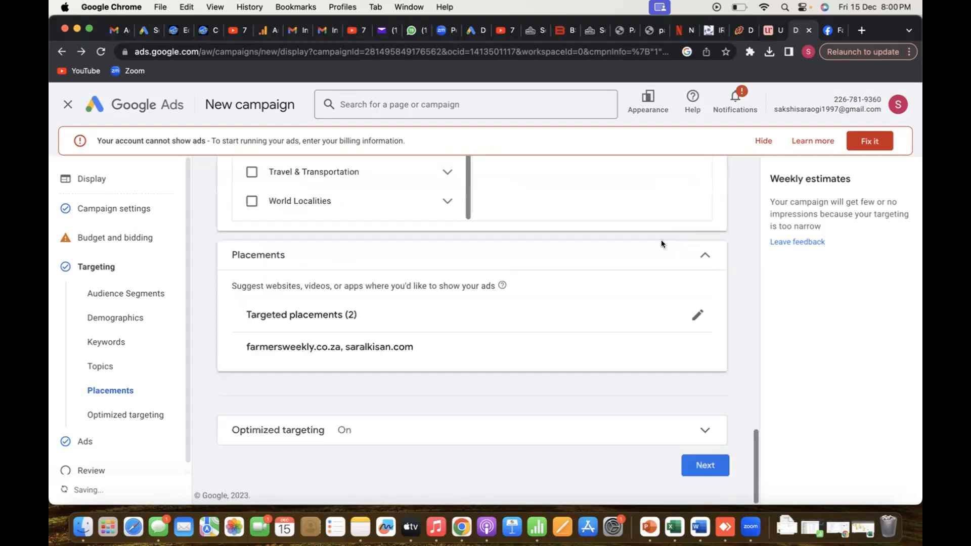
Expand the optimized targeting settings and continue to ad creation
click(420, 427)
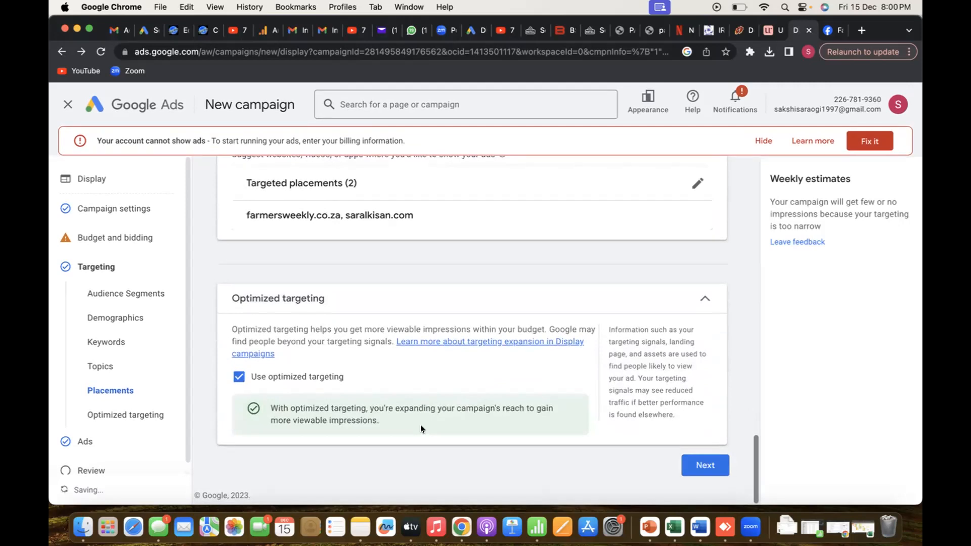
click(687, 464)
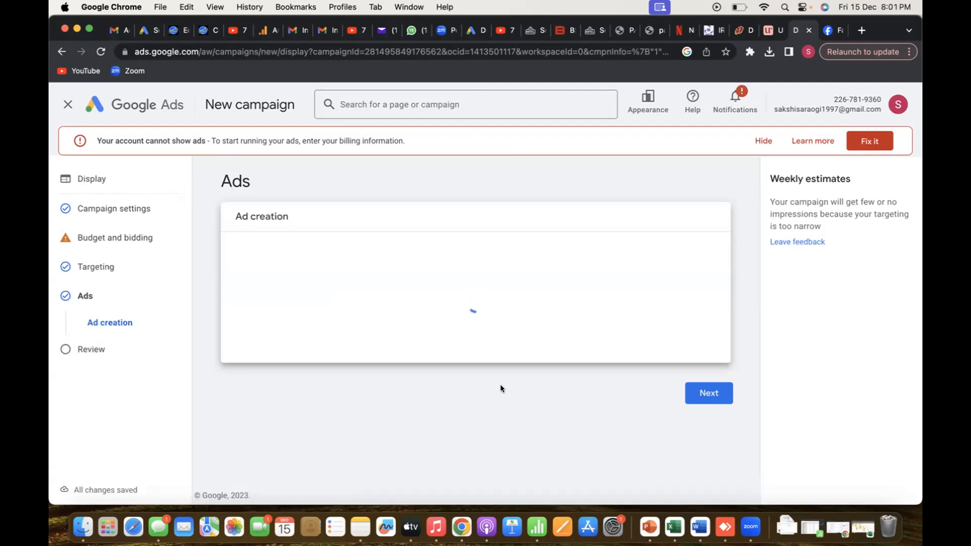
Return to the campaign's targeting settings and review its audience segments, demographics and keywords
click(91, 272)
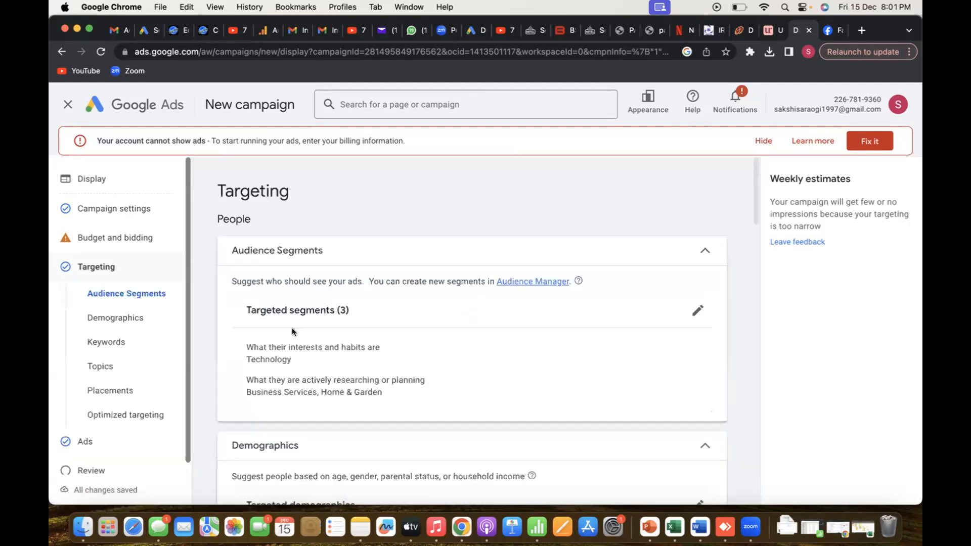
scroll(292, 328, down, 15)
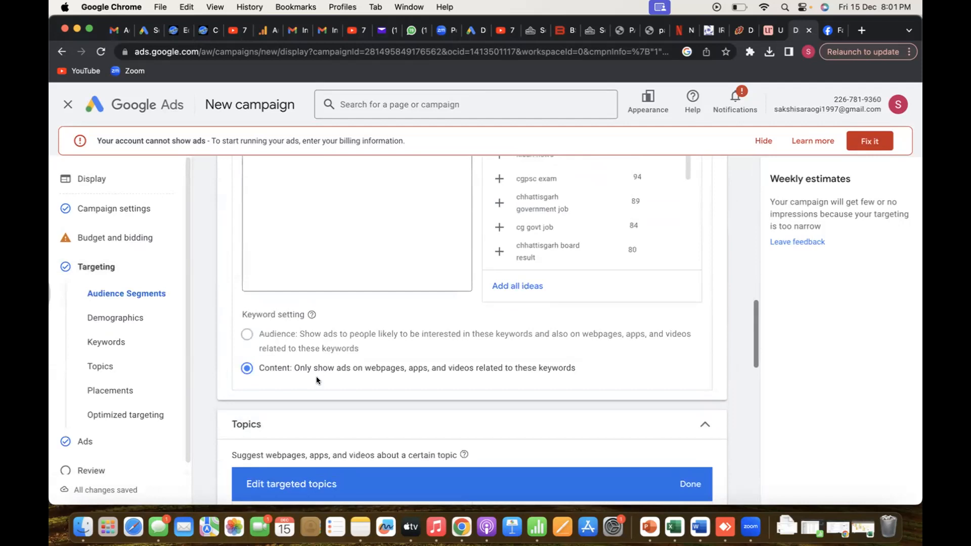
scroll(332, 334, up, 5)
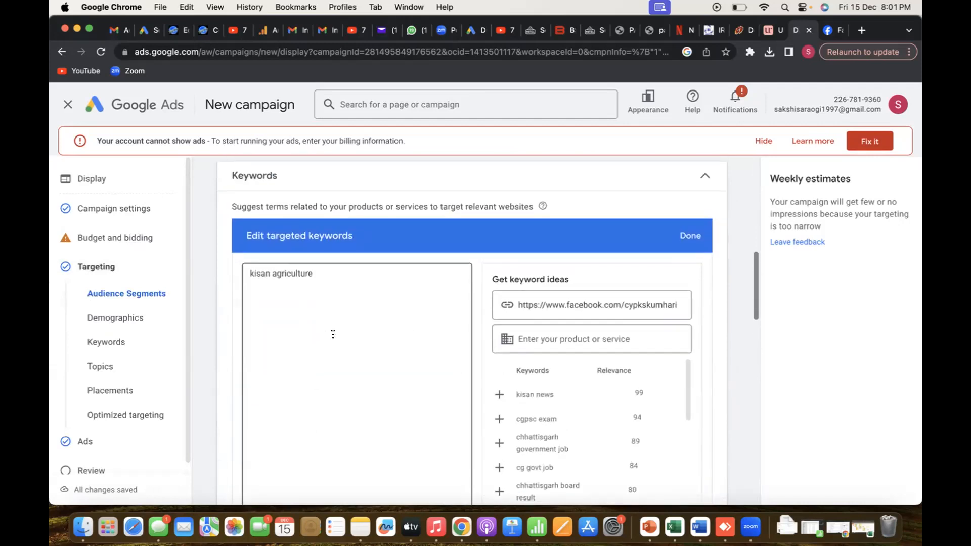
scroll(332, 334, up, 4)
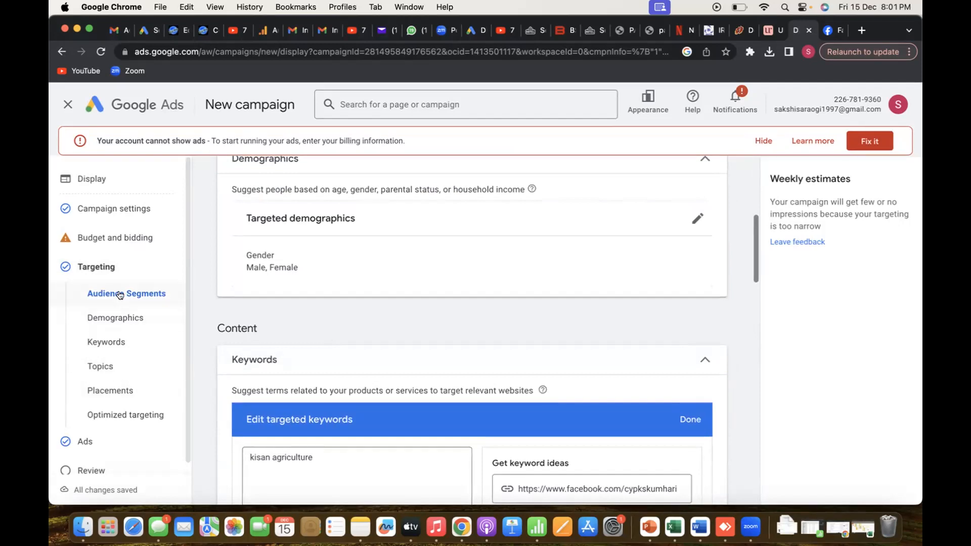
scroll(320, 305, up, 6)
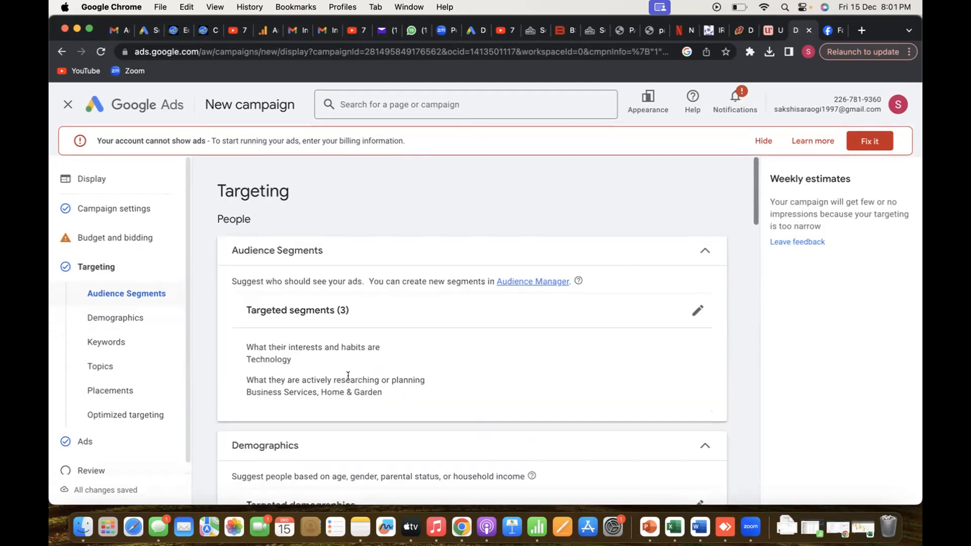
Open the targeted audience segments for editing and look through the recent and suggested segments
click(697, 308)
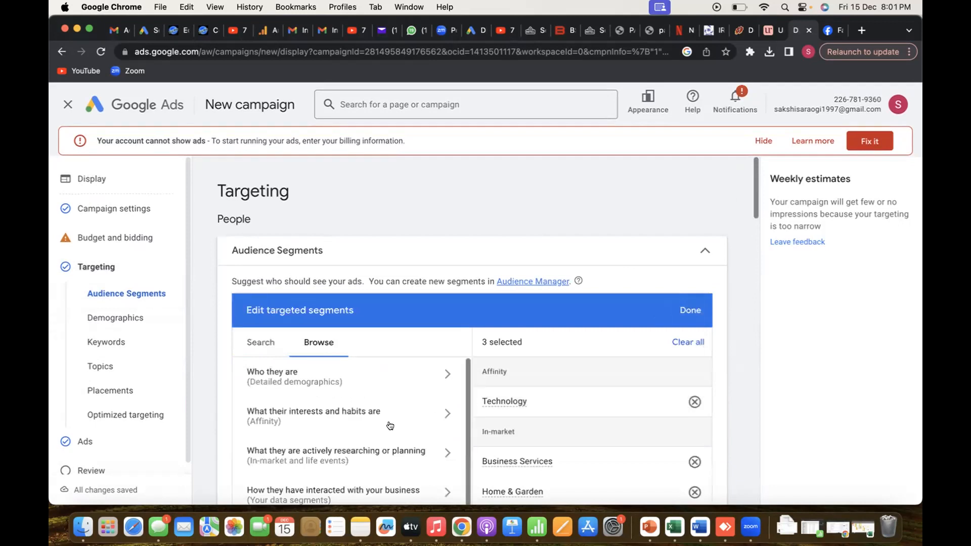
click(260, 342)
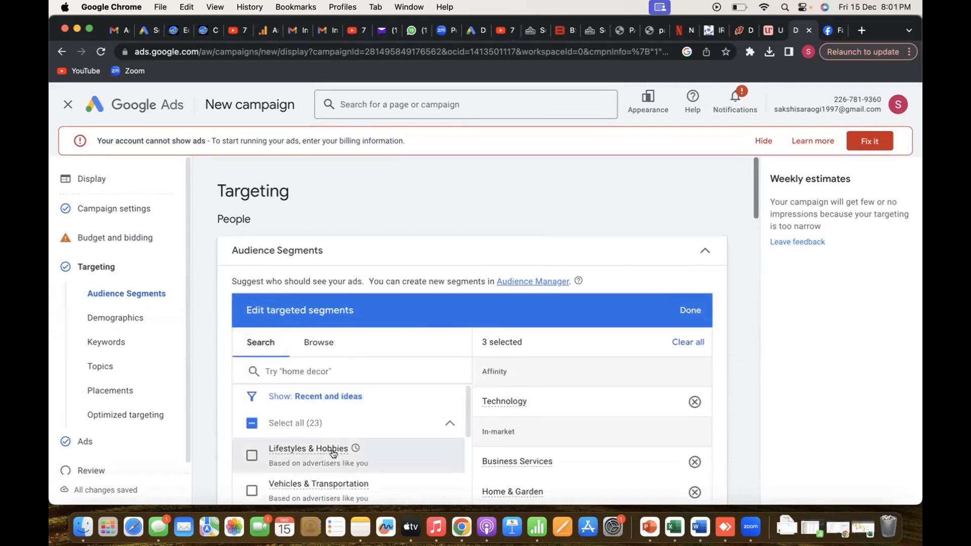
scroll(333, 452, down, 2)
scroll(333, 453, down, 8)
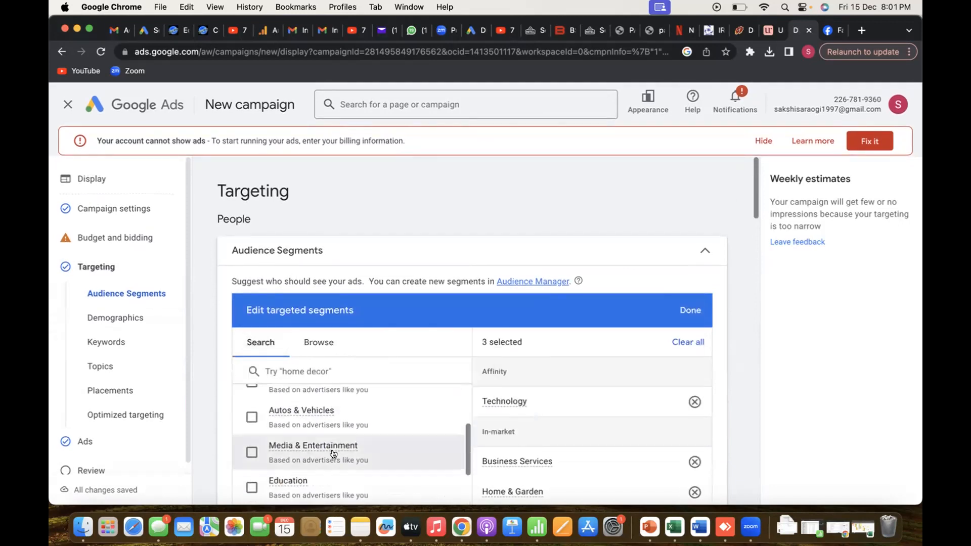
scroll(333, 453, down, 8)
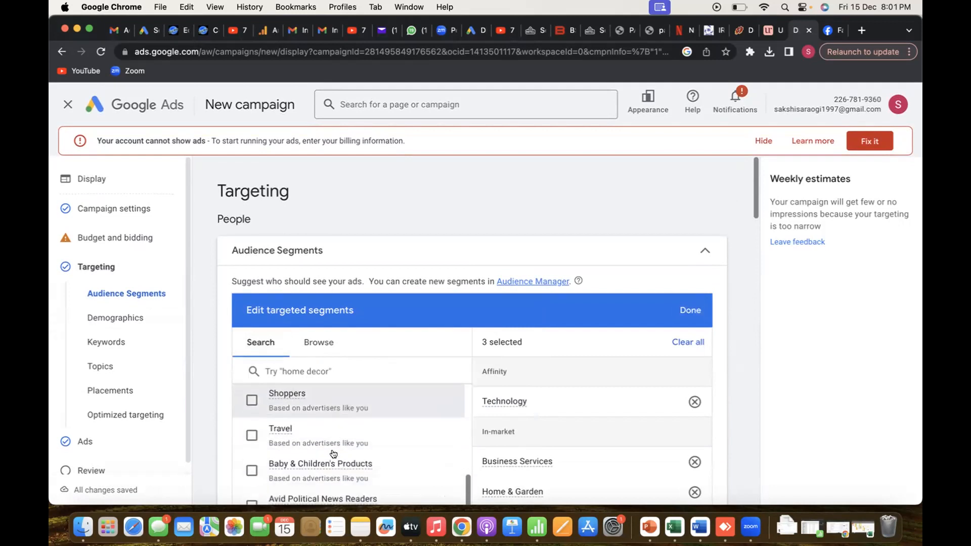
scroll(333, 452, down, 10)
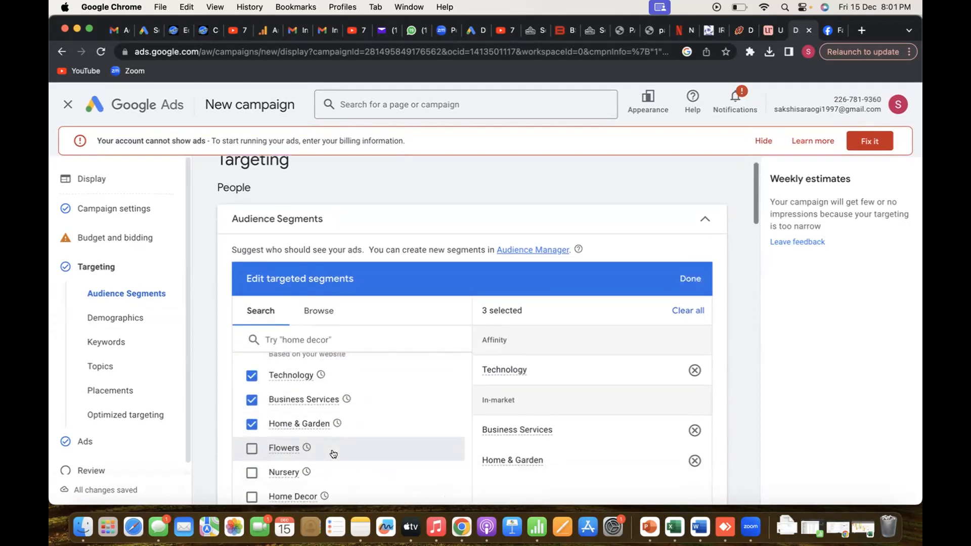
Search the targeted topics for "agriculture business"
scroll(333, 453, down, 2)
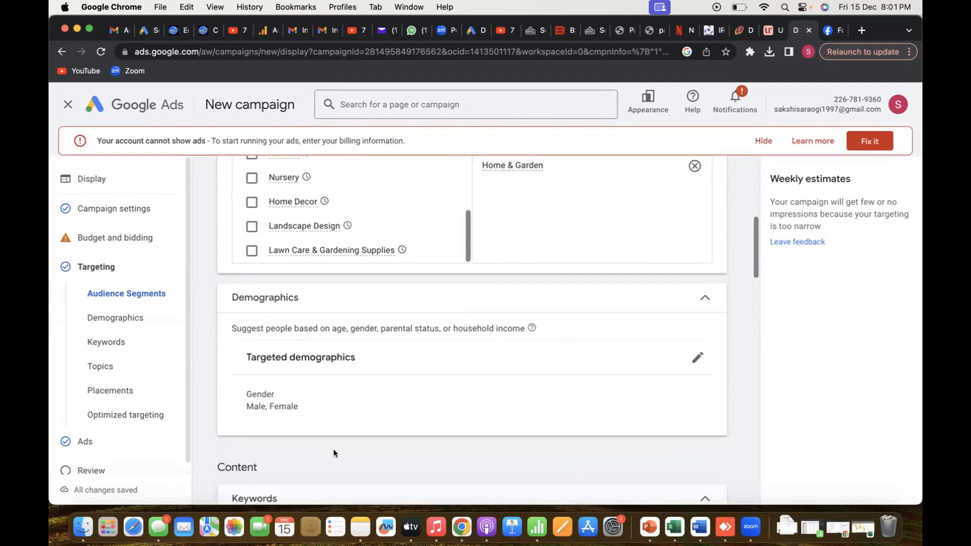
scroll(333, 453, down, 3)
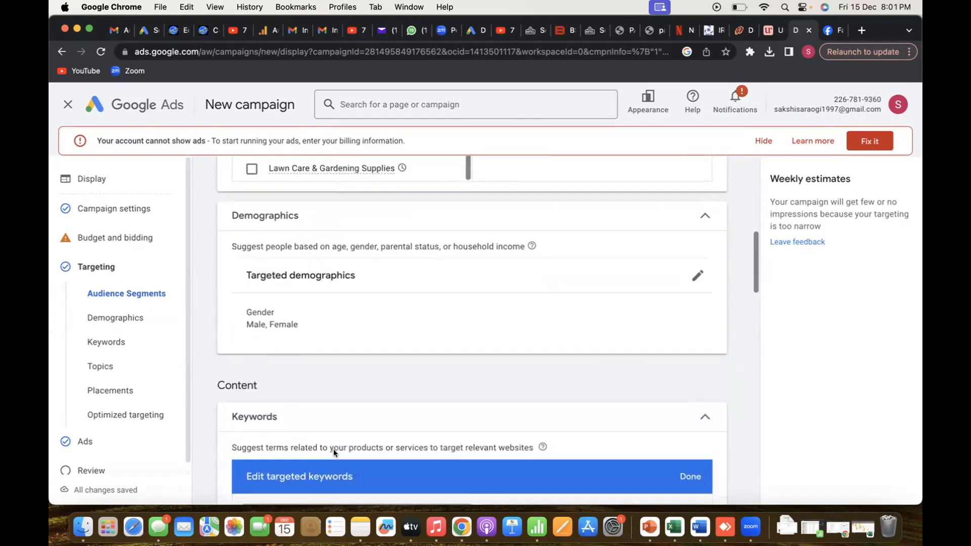
scroll(334, 450, down, 12)
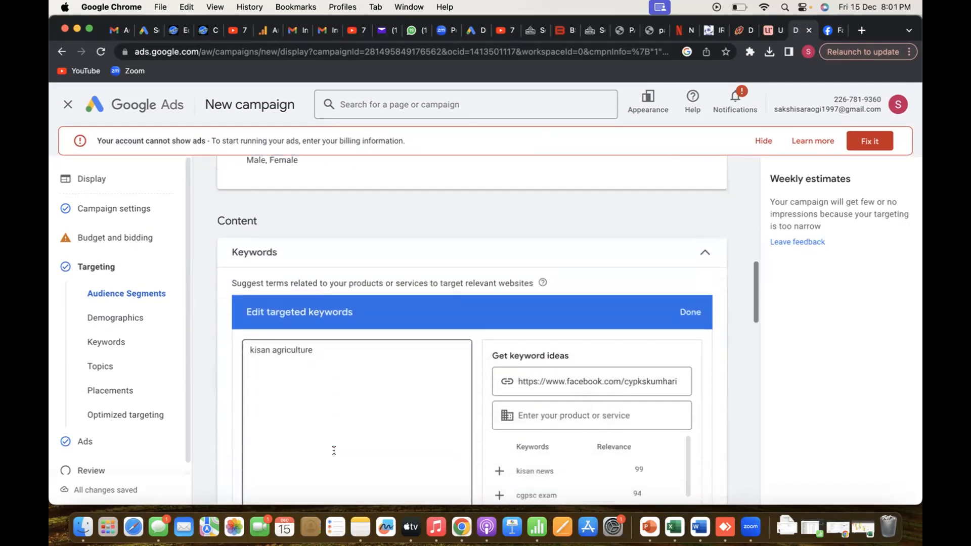
scroll(334, 451, down, 7)
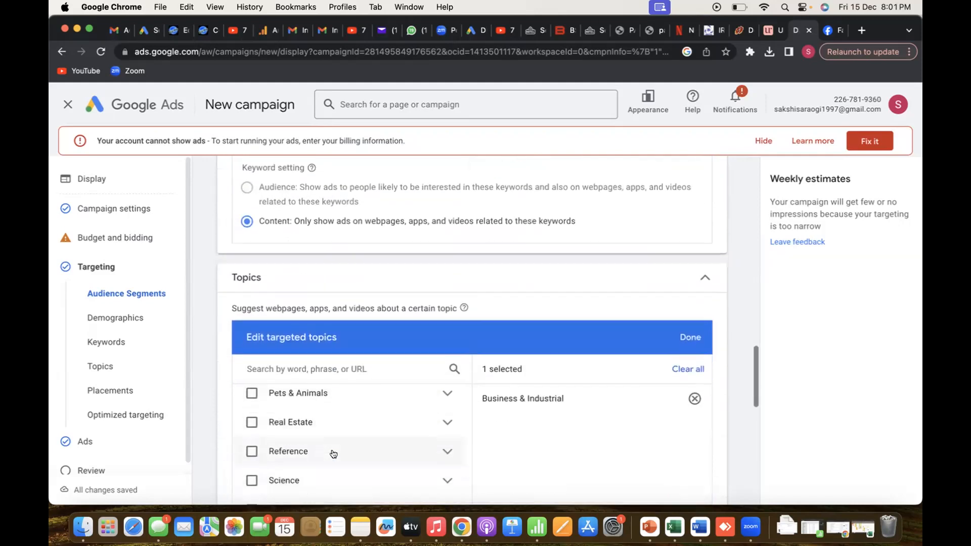
scroll(333, 453, down, 3)
scroll(332, 377, up, 8)
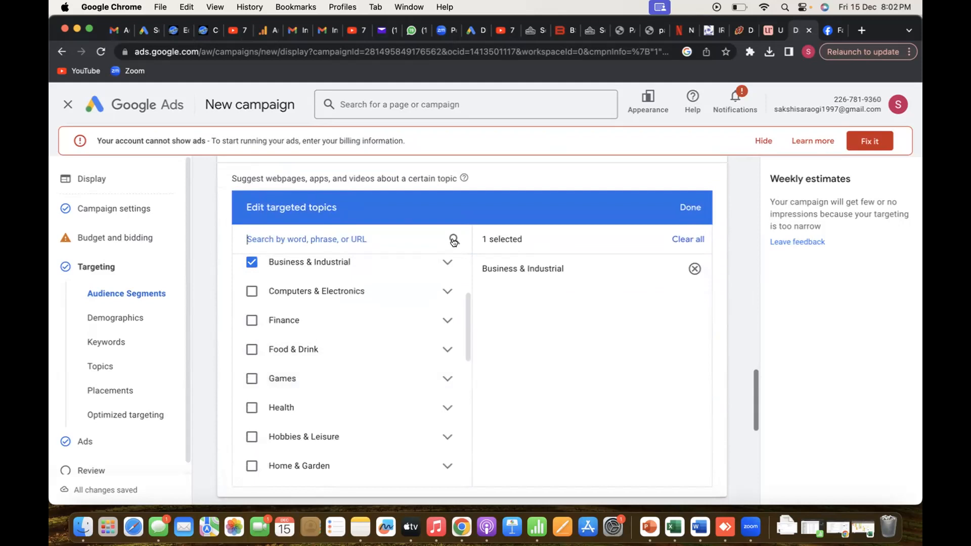
text(a)
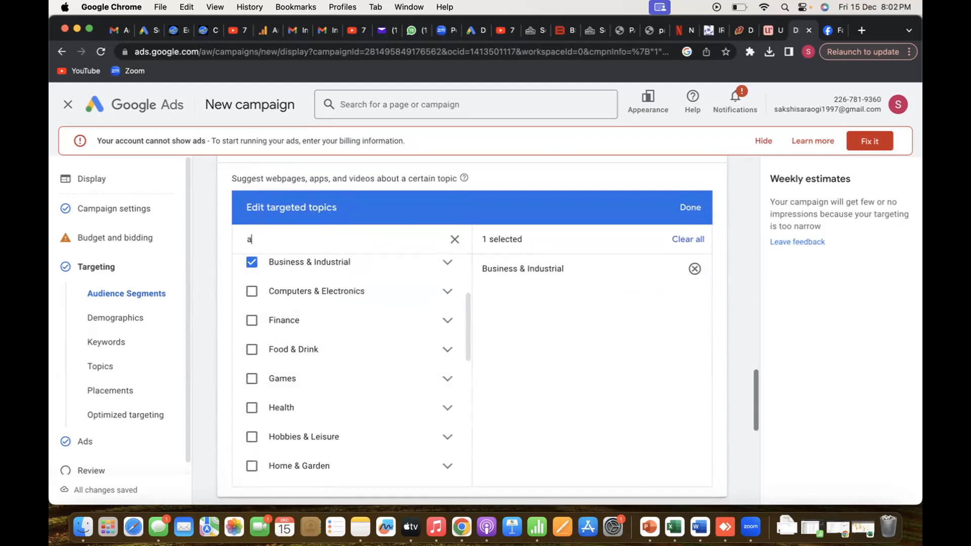
text(griculture business)
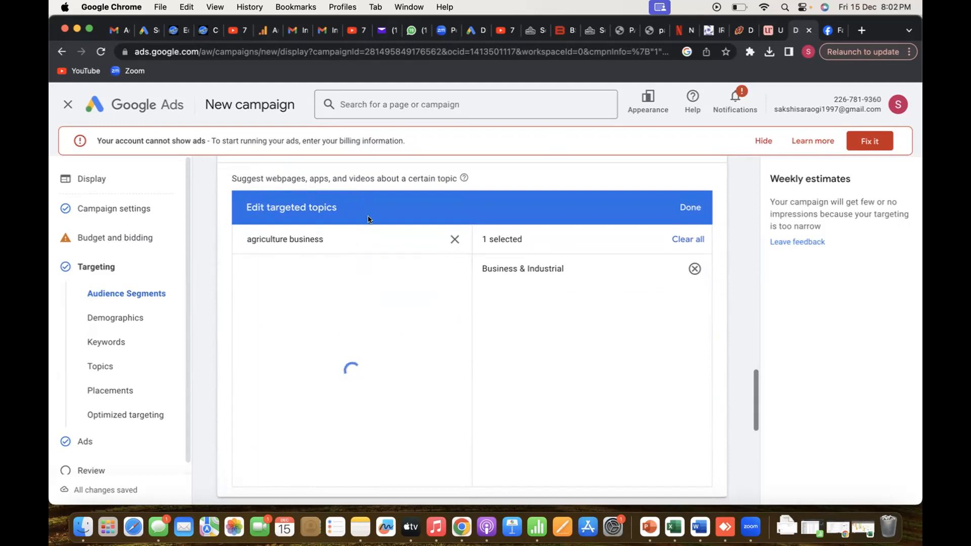
Add Agriculture & Forestry under Business & Industrial as a targeted topic
scroll(354, 316, down, 2)
scroll(354, 317, down, 5)
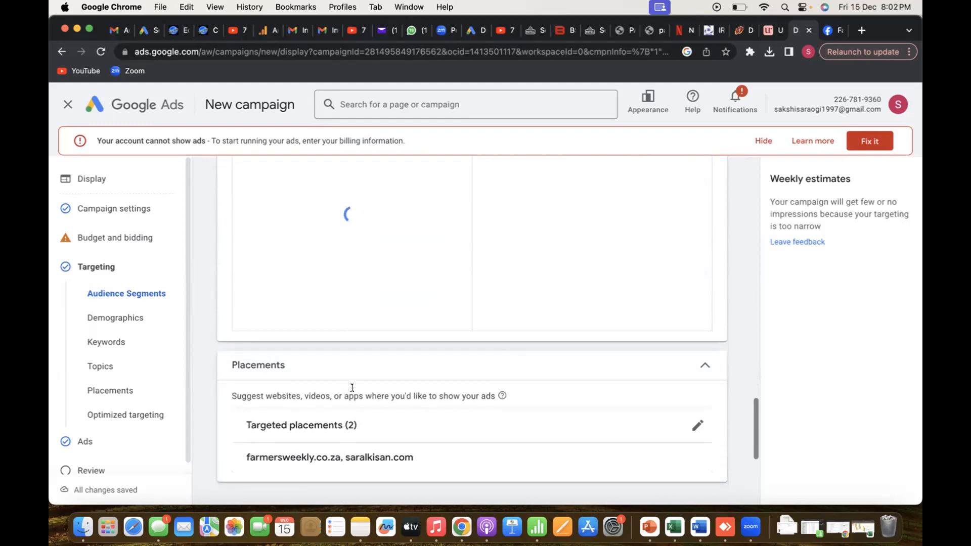
scroll(352, 387, up, 8)
scroll(352, 388, up, 20)
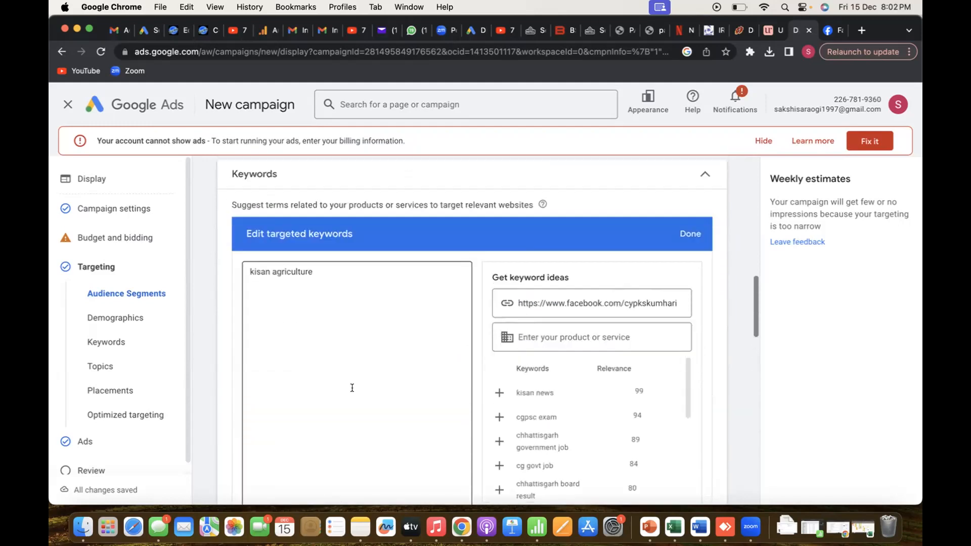
scroll(352, 387, down, 20)
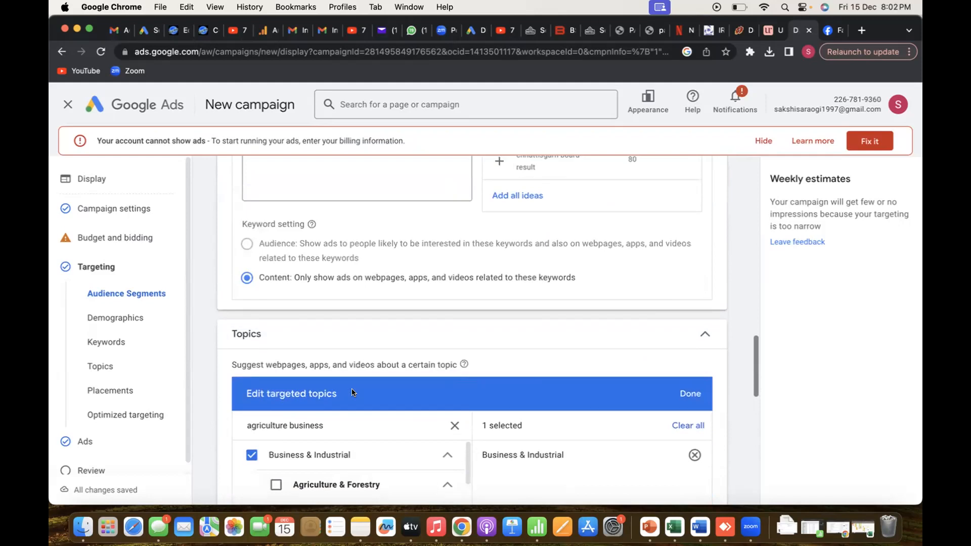
scroll(351, 392, down, 3)
scroll(324, 440, up, 1)
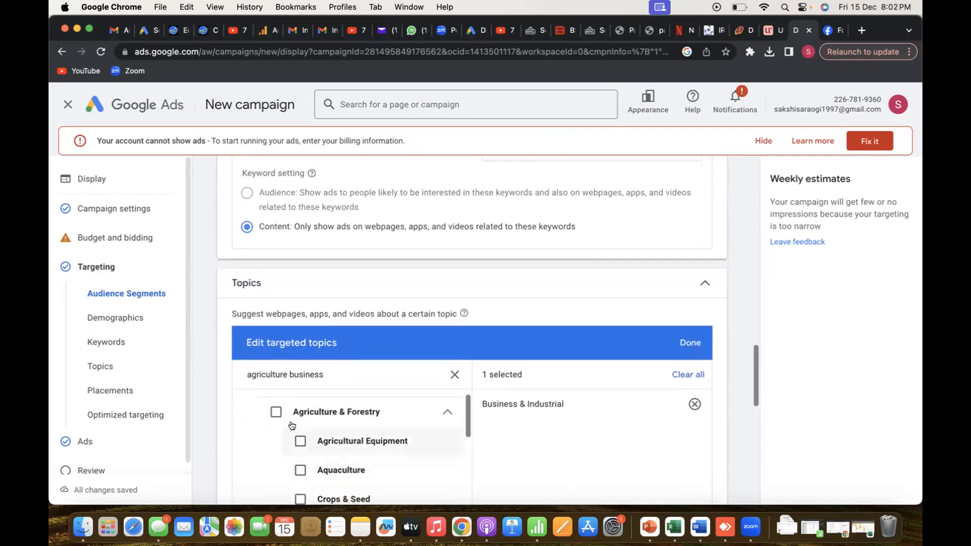
click(276, 413)
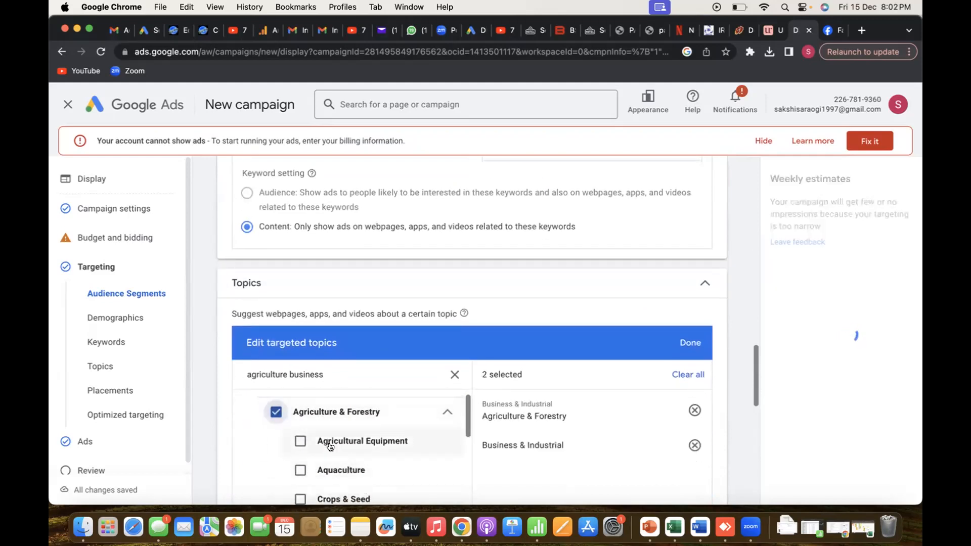
Add the Agrochemicals topic under Chemicals Industry to the targeted topics
scroll(329, 441, down, 2)
scroll(330, 445, down, 4)
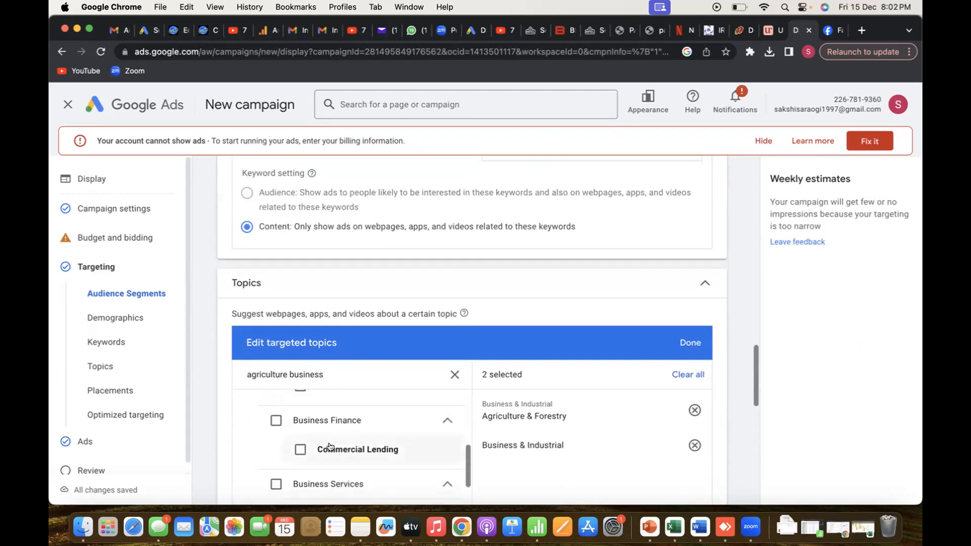
scroll(331, 465, down, 4)
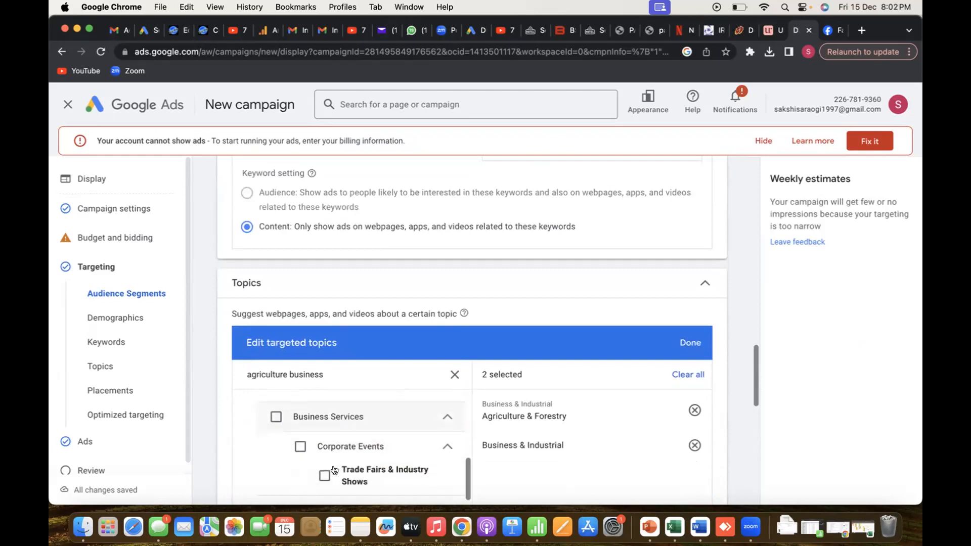
scroll(334, 471, down, 3)
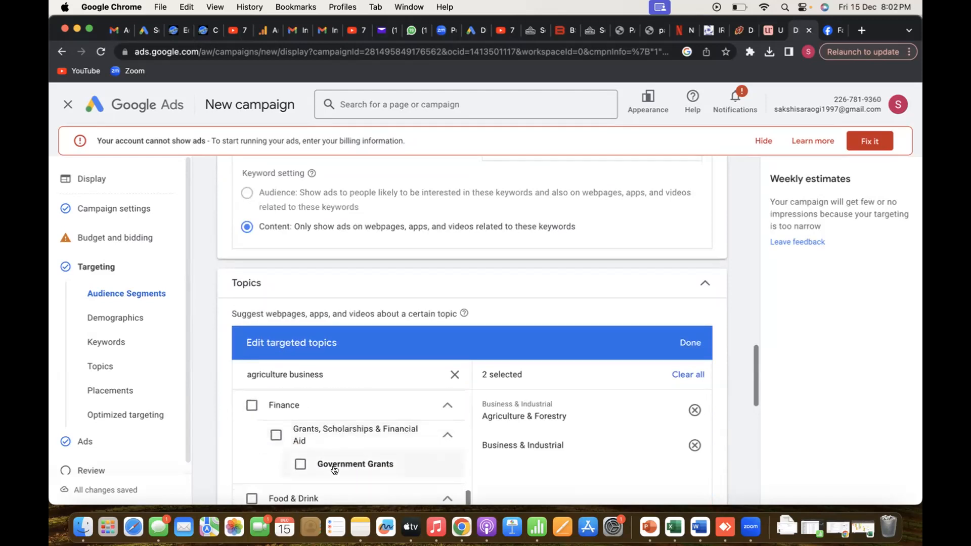
click(300, 415)
Add the Food & Drink topics Organic & Natural Foods and Farmers' Markets to the targeted topics
scroll(377, 461, down, 1)
scroll(371, 465, down, 5)
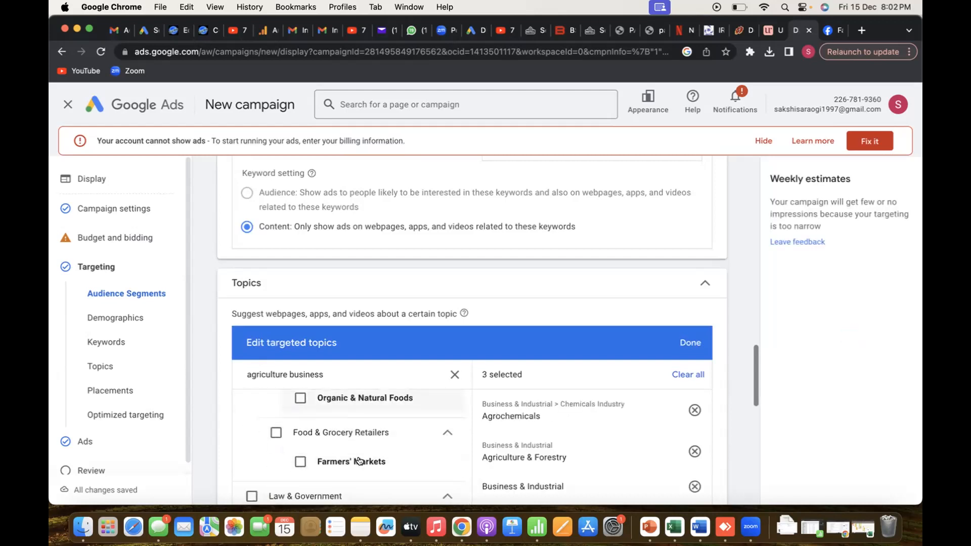
scroll(358, 461, down, 2)
scroll(358, 460, up, 2)
click(301, 397)
scroll(359, 464, down, 1)
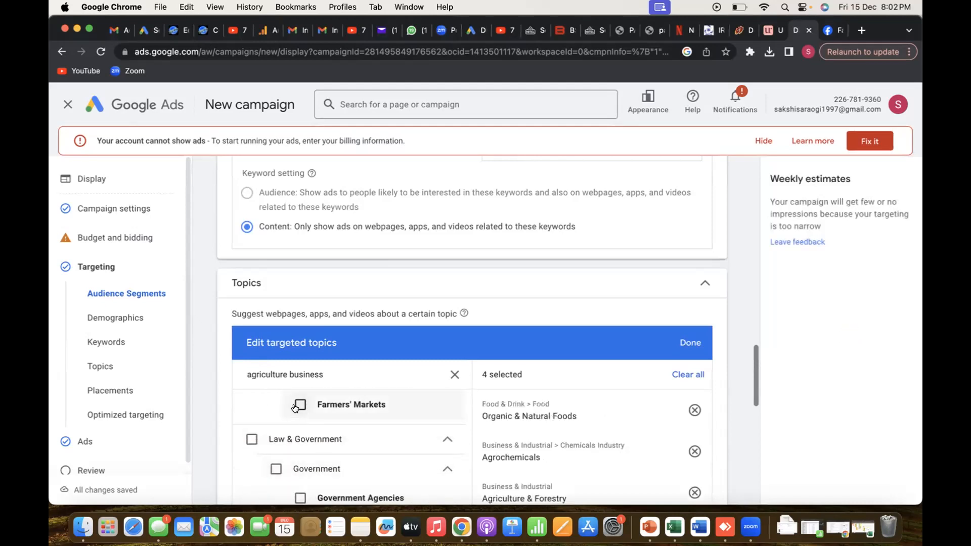
click(300, 403)
Look through the remaining "agriculture business" topics down to Agritourism and return to the start of the list
scroll(381, 497, down, 2)
scroll(380, 497, down, 2)
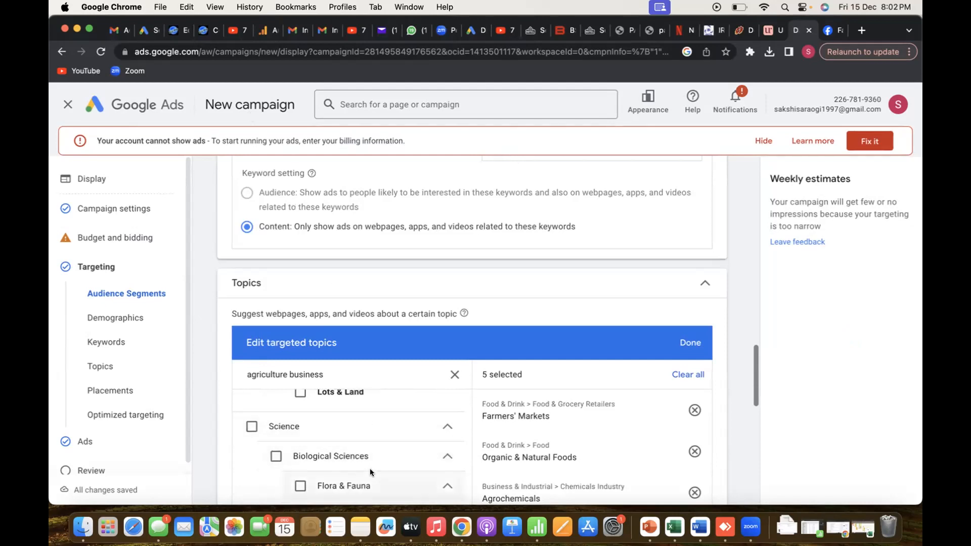
scroll(369, 468, down, 3)
scroll(372, 409, down, 4)
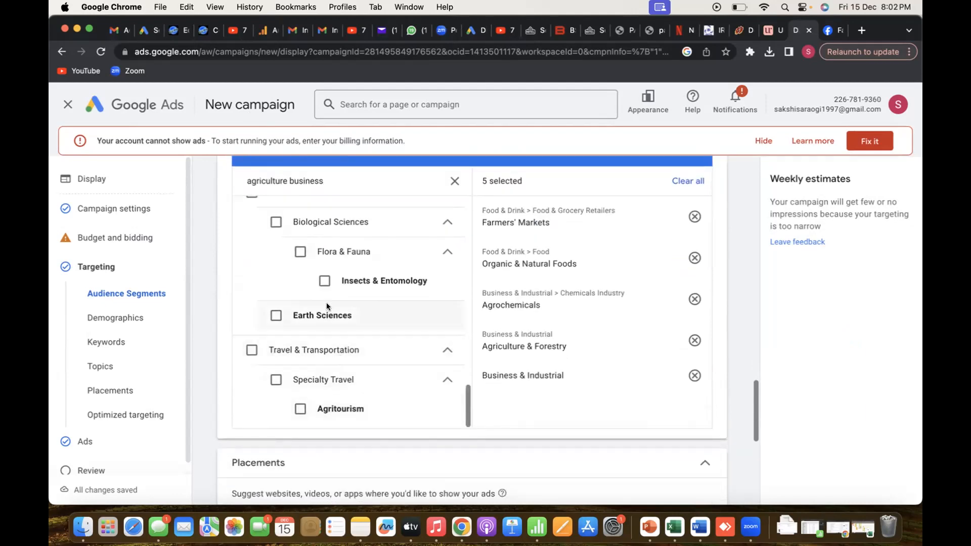
scroll(322, 392, down, 1)
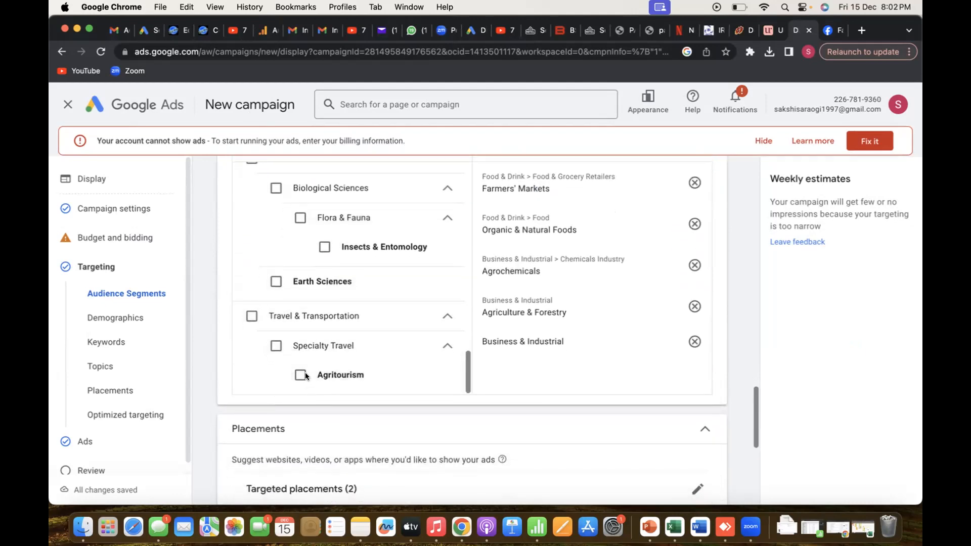
scroll(354, 342, up, 5)
scroll(363, 334, up, 10)
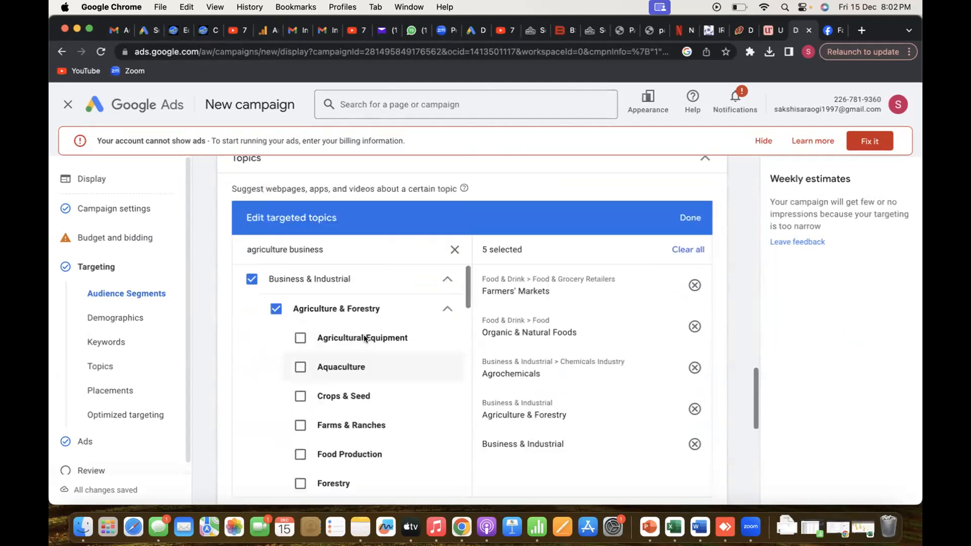
Try "healthy" as the product or service for keyword ideas, clear it, and look through the suggested keywords
scroll(405, 374, down, 4)
scroll(405, 372, down, 10)
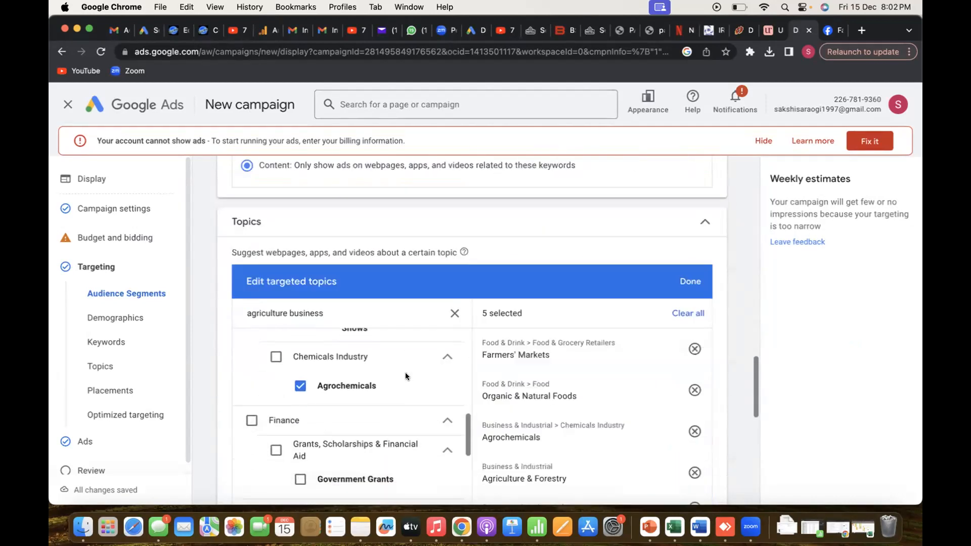
scroll(405, 372, up, 3)
scroll(405, 375, up, 10)
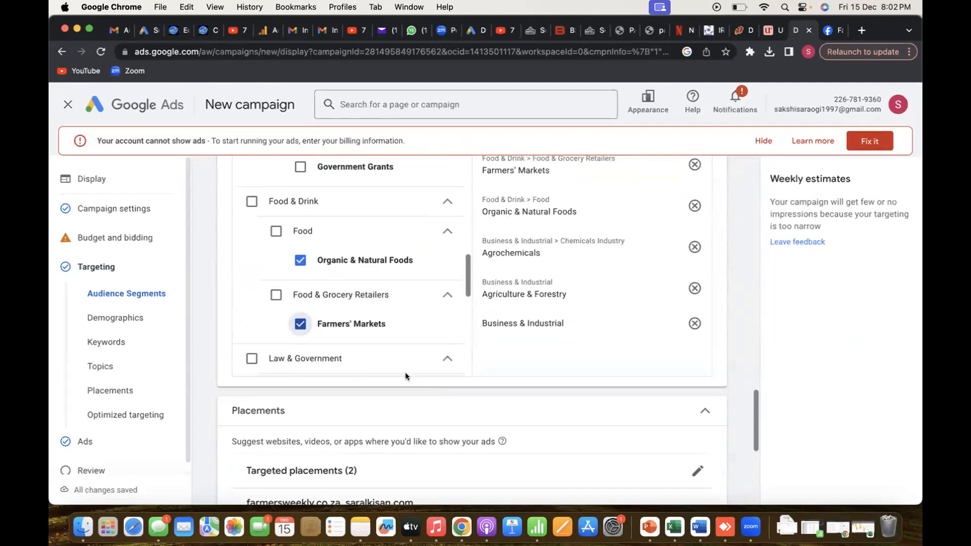
scroll(405, 375, up, 10)
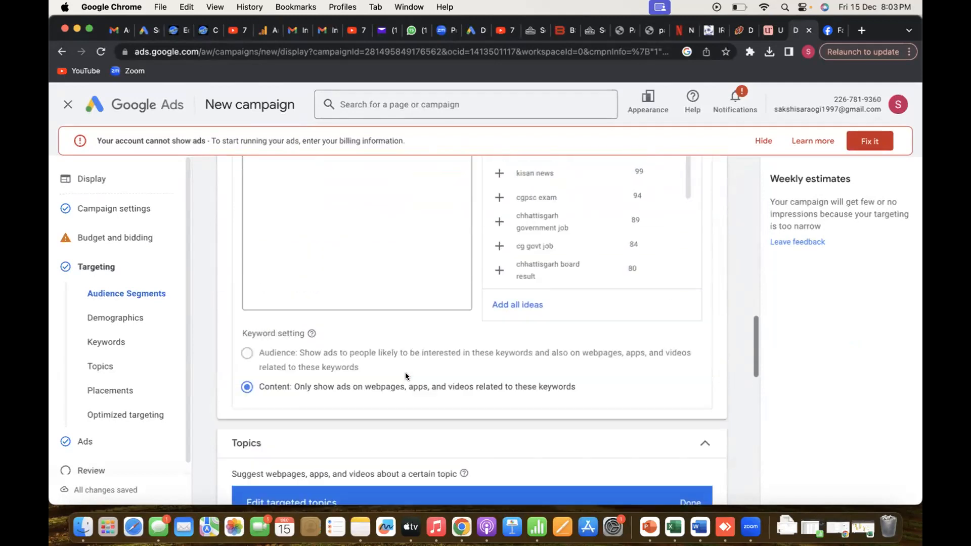
click(326, 287)
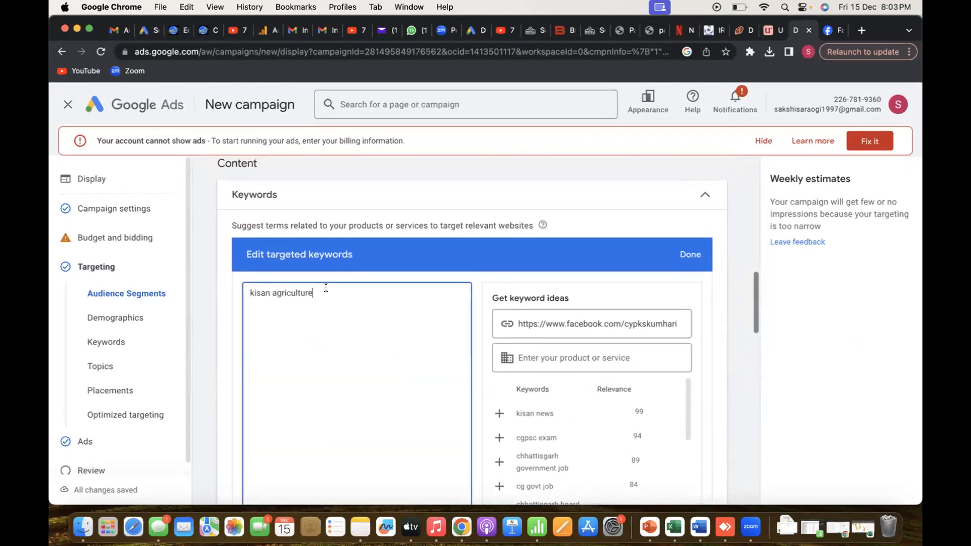
click(532, 357)
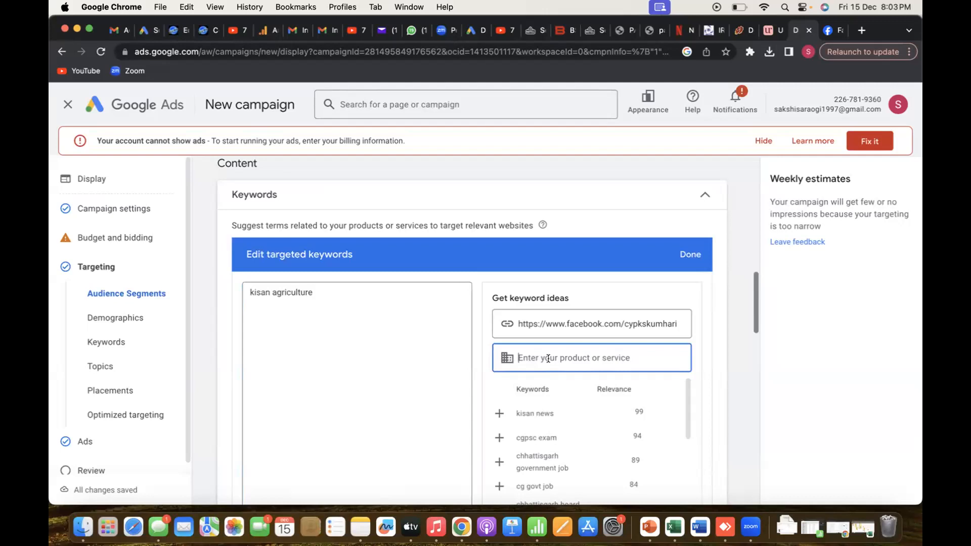
text(healthy)
drag(553, 355, 511, 357)
key(BackSpace)
scroll(584, 451, down, 4)
scroll(586, 450, down, 5)
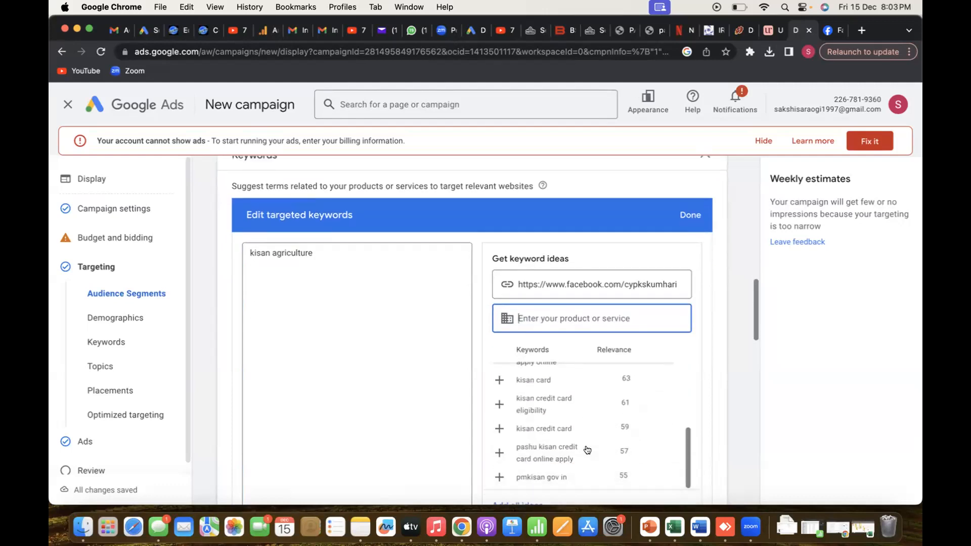
scroll(426, 389, up, 1)
Add the client's Facebook page name, Chhattisgarh Yuva Pragatisheel Kisan Sangh, as a targeted keyword on its own line
click(335, 246)
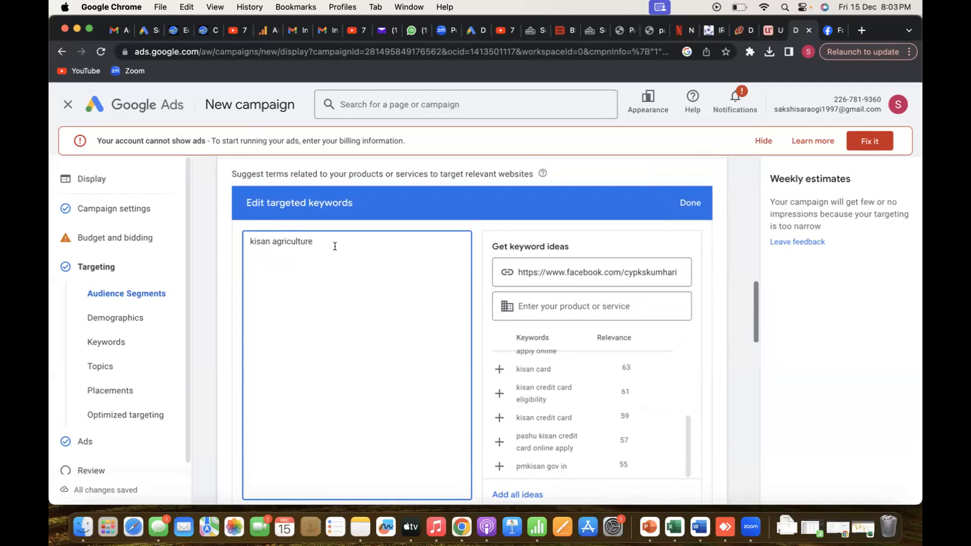
text(chhattisgarh)
key(super+shift+Left)
key(BackSpace)
click(831, 31)
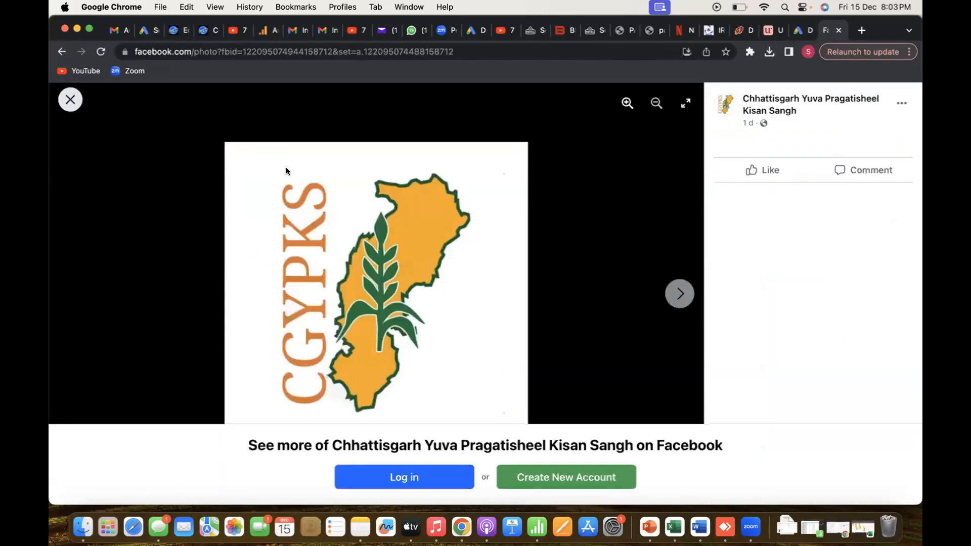
drag(797, 111, 740, 94)
key(super+c)
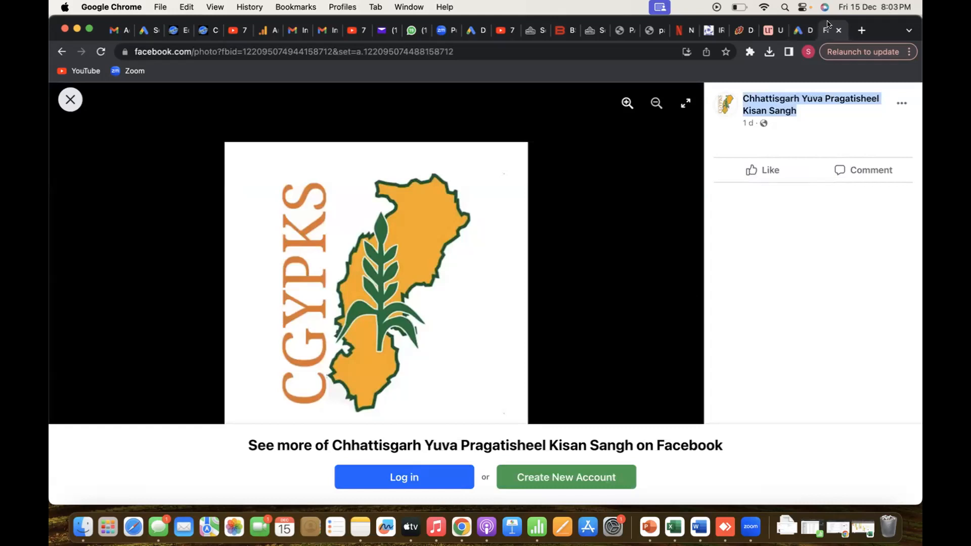
click(801, 29)
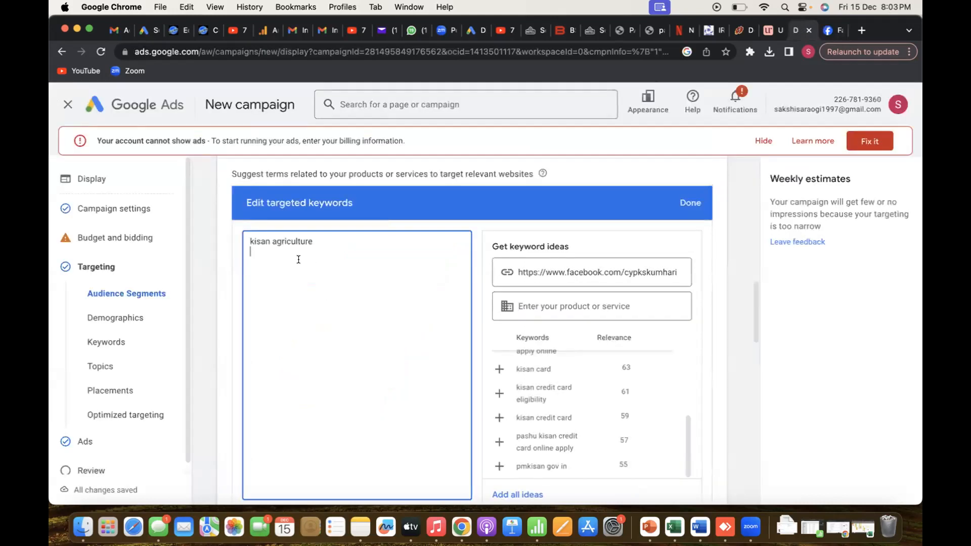
key(super+v)
key(Return)
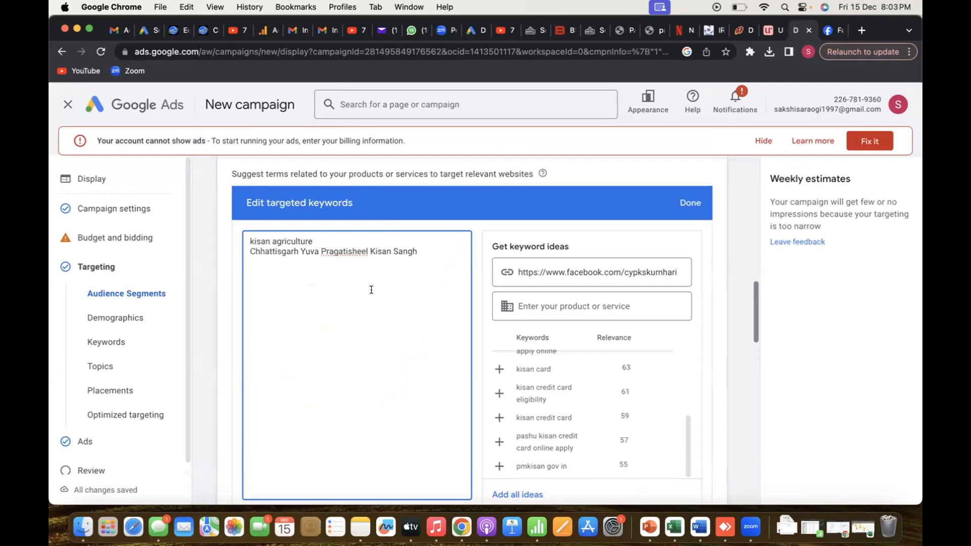
Request keyword ideas using Chhattisgarh Yuva Pragatisheel Kisan Sangh as the product or service
scroll(371, 290, down, 2)
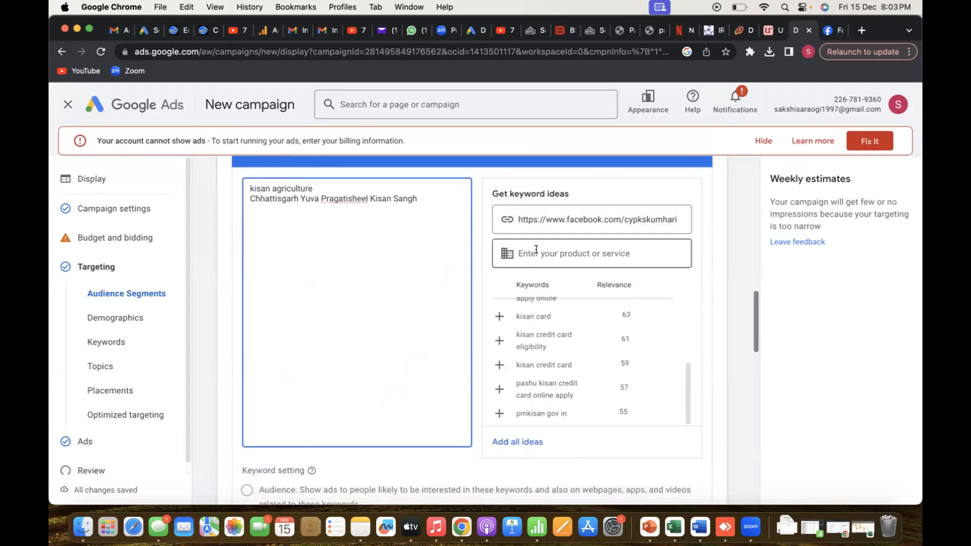
click(536, 249)
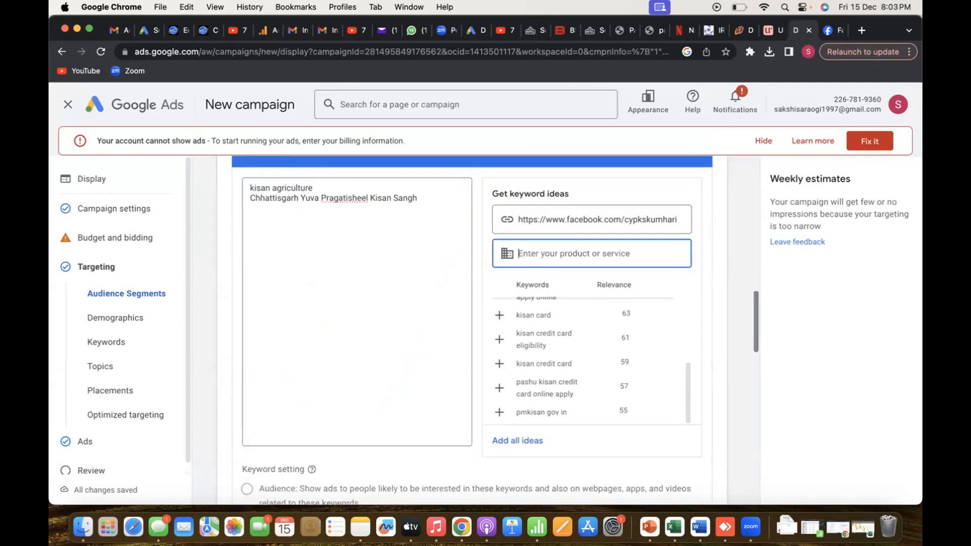
key(super+v)
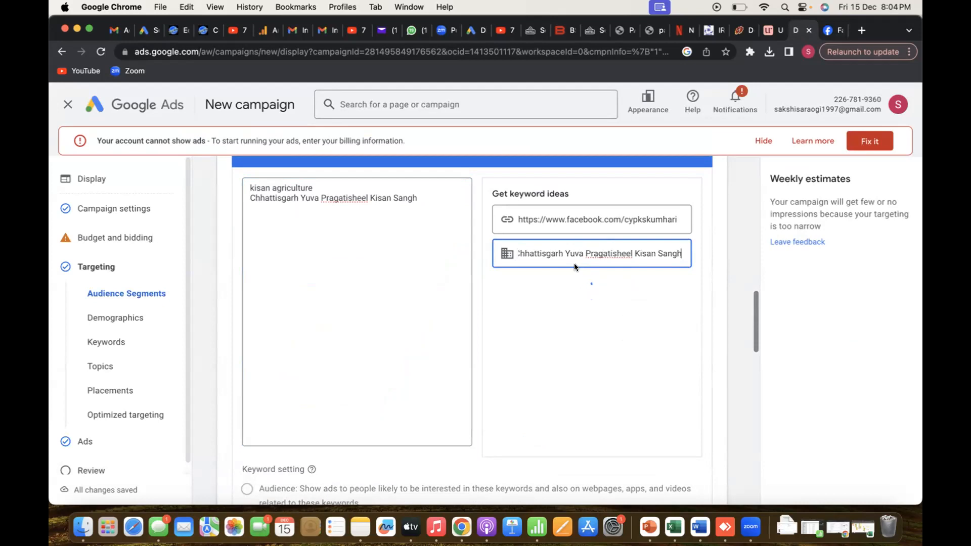
Review the intro and posts on the client's Facebook page for details about its business
click(830, 31)
click(71, 100)
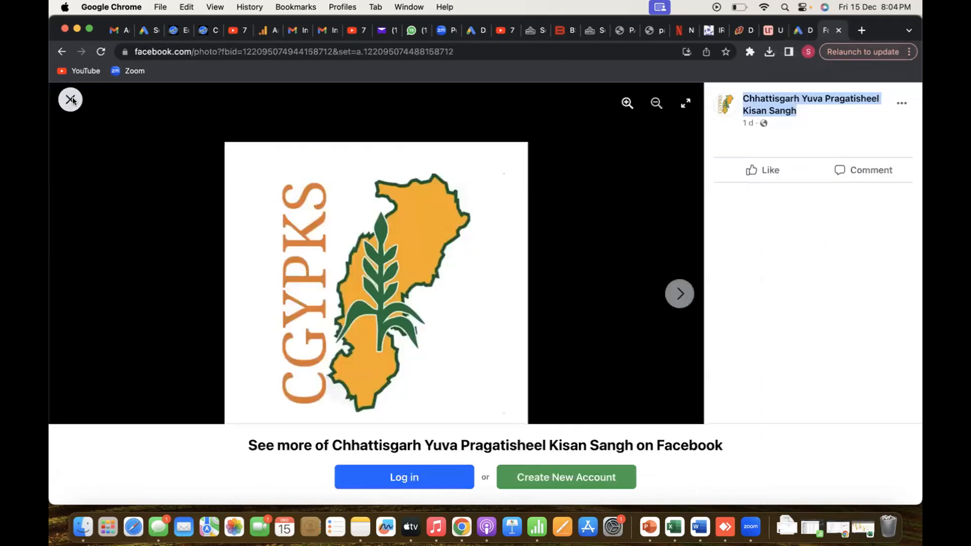
scroll(424, 266, up, 5)
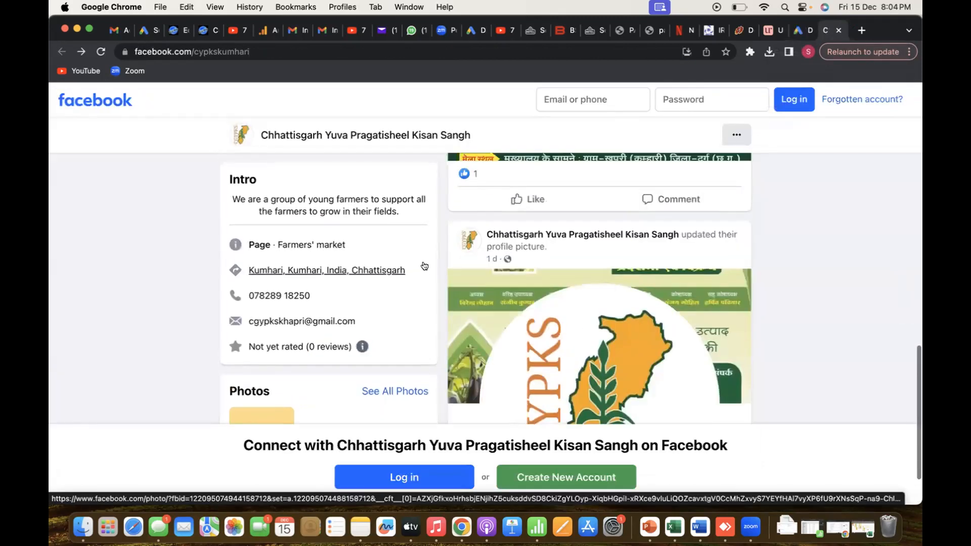
scroll(423, 265, down, 2)
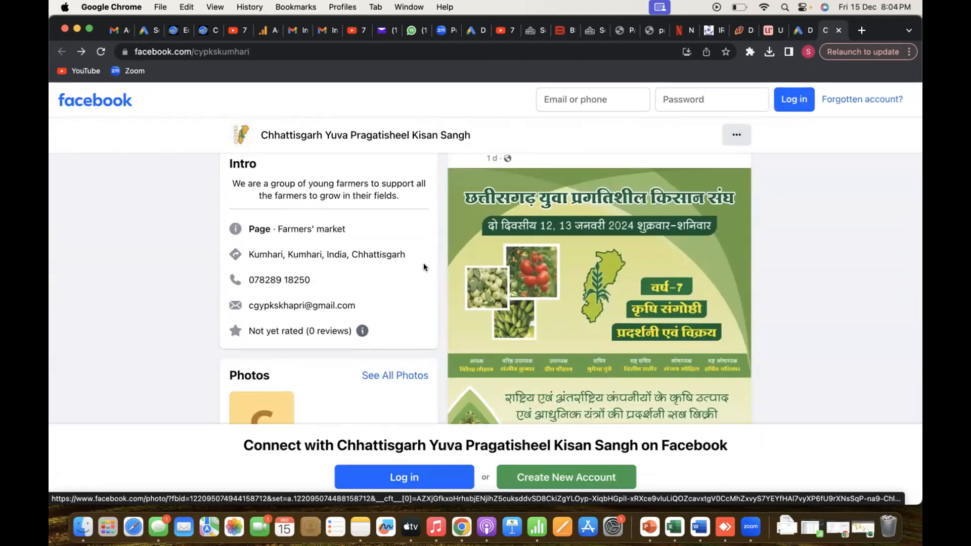
scroll(550, 351, down, 3)
scroll(551, 352, down, 10)
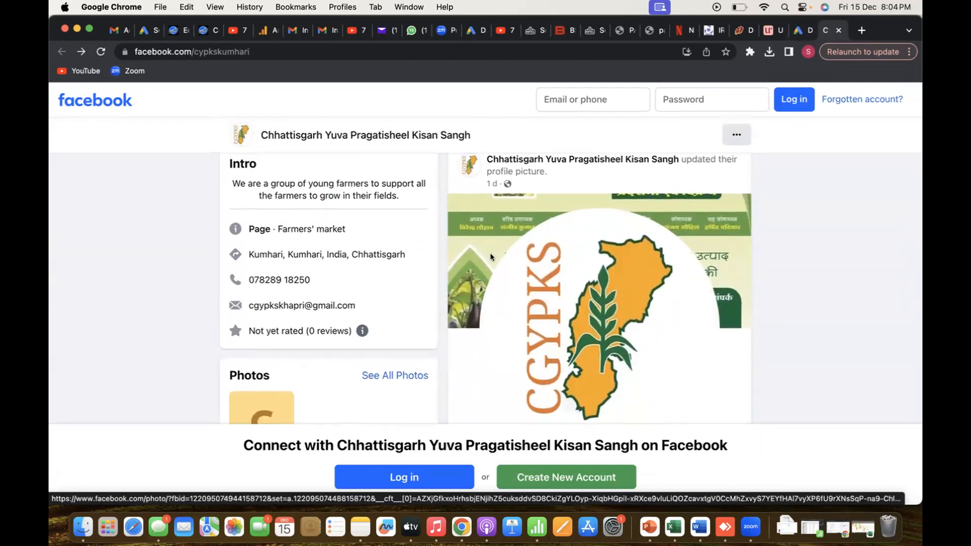
Return to the Google Ads campaign and clear the product or service term used for keyword ideas
click(785, 30)
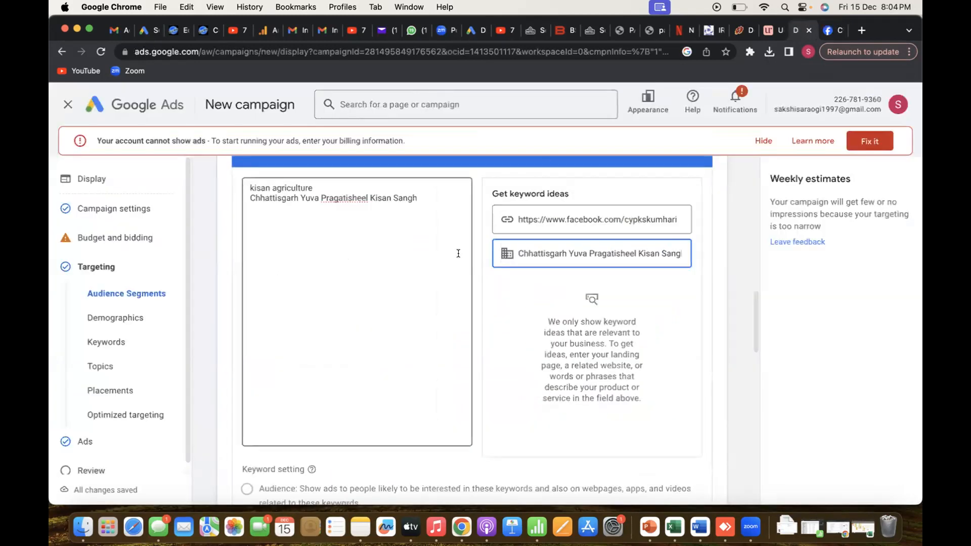
drag(522, 253, 635, 254)
key(BackSpace)
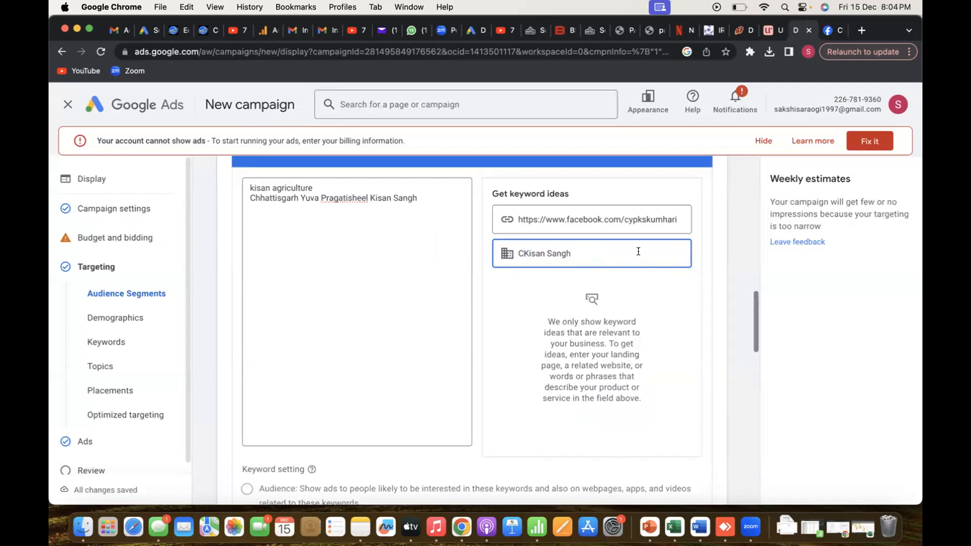
triple_click(584, 253)
key(BackSpace)
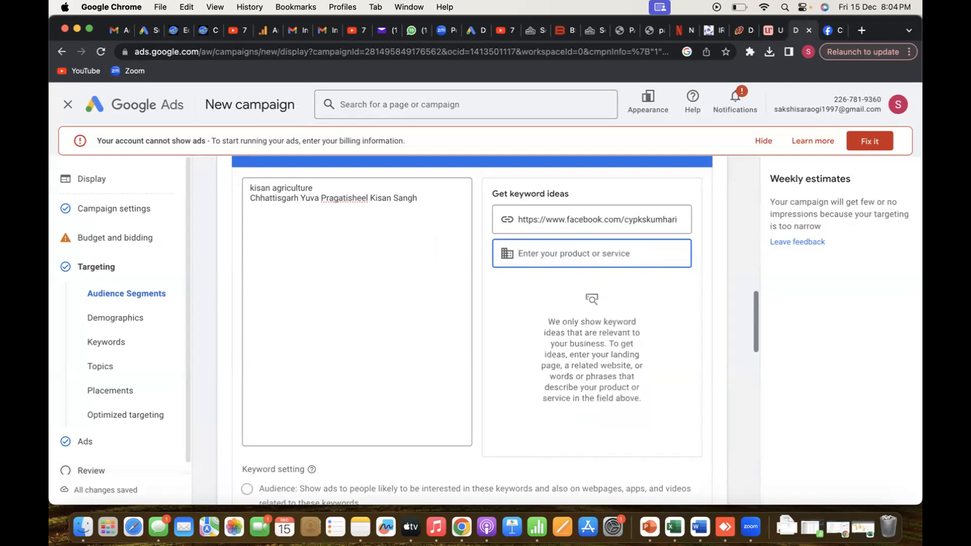
click(425, 191)
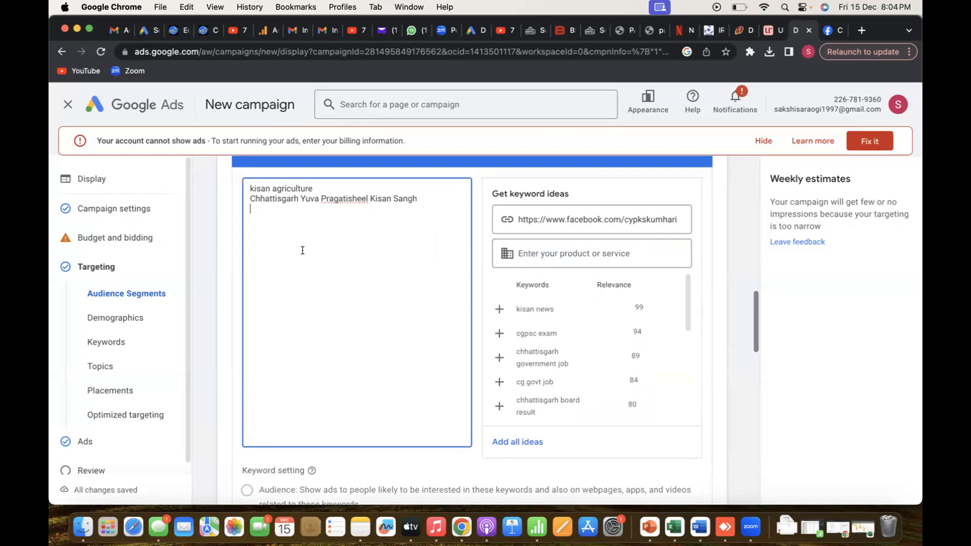
Open the targeted placements for editing and check the website suggestions for "agriculture"
scroll(318, 304, down, 6)
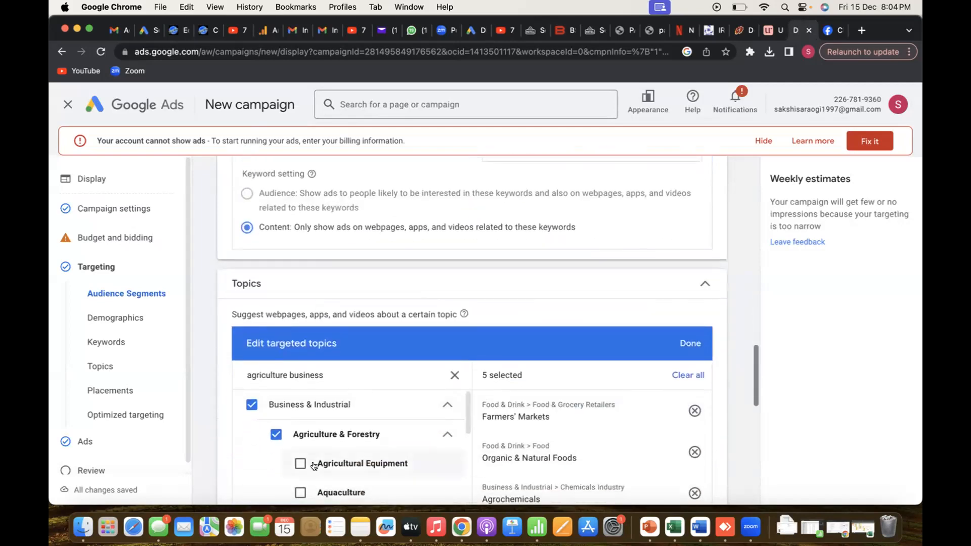
scroll(314, 462, down, 10)
scroll(314, 462, down, 10)
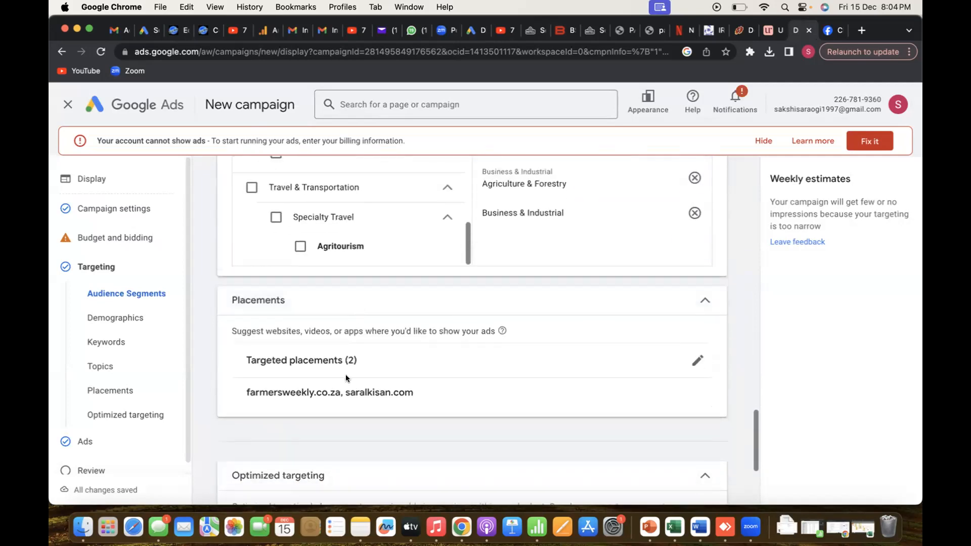
click(697, 359)
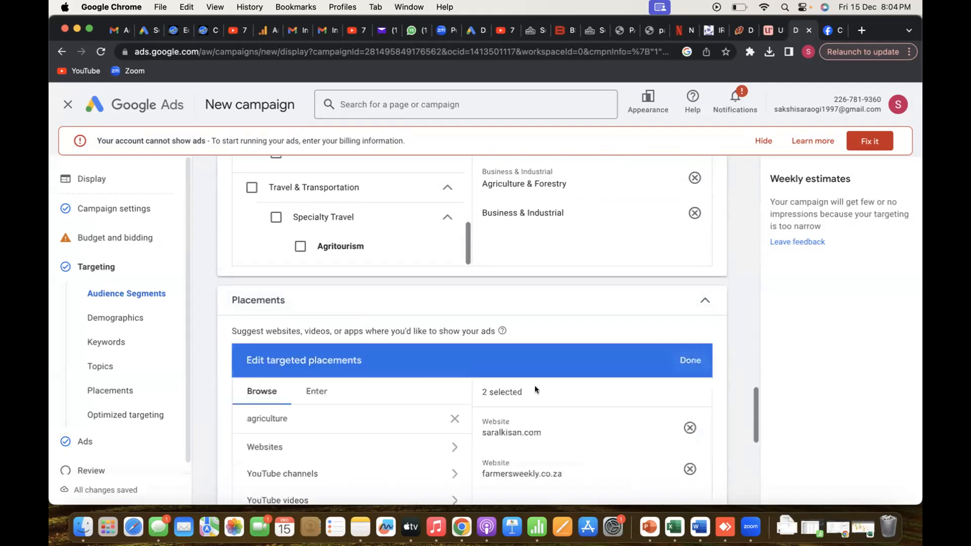
scroll(363, 465, down, 5)
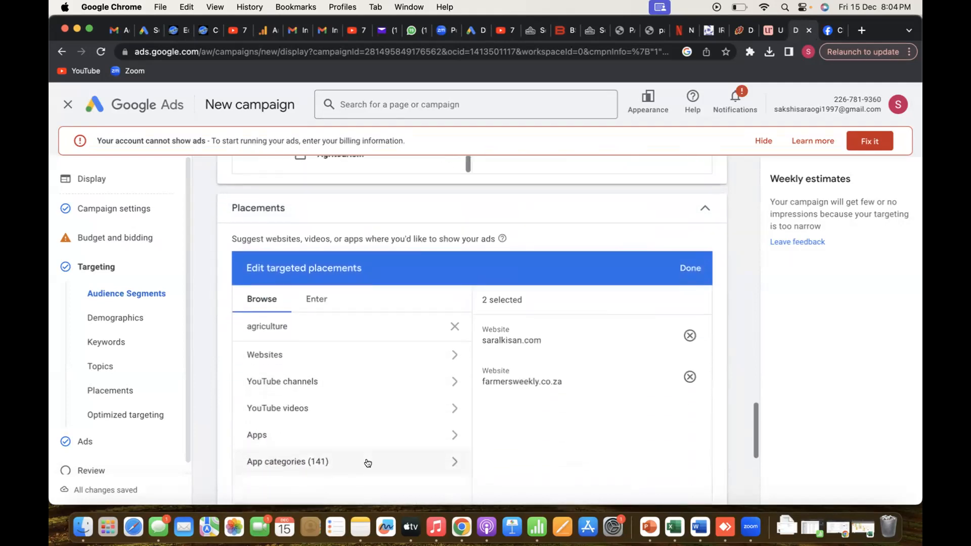
scroll(308, 340, up, 1)
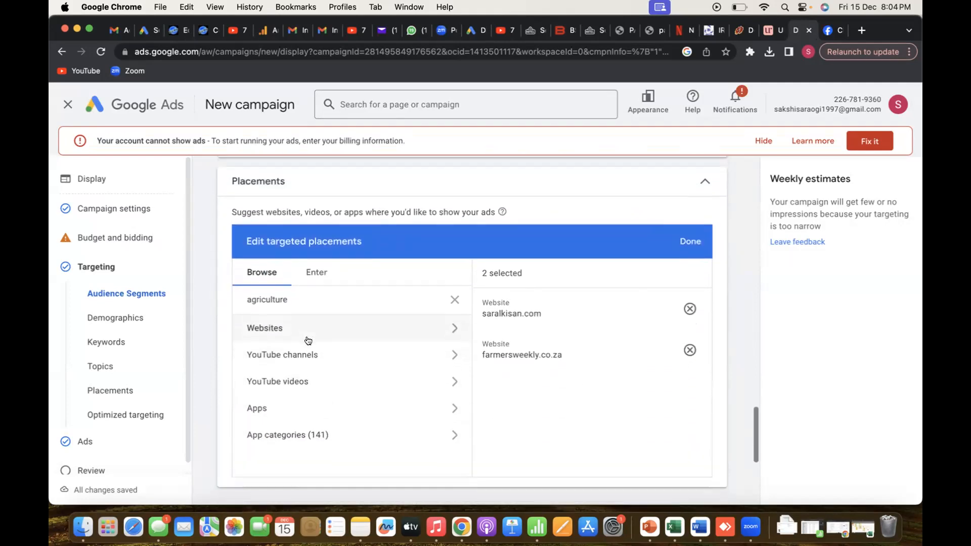
click(362, 324)
click(255, 324)
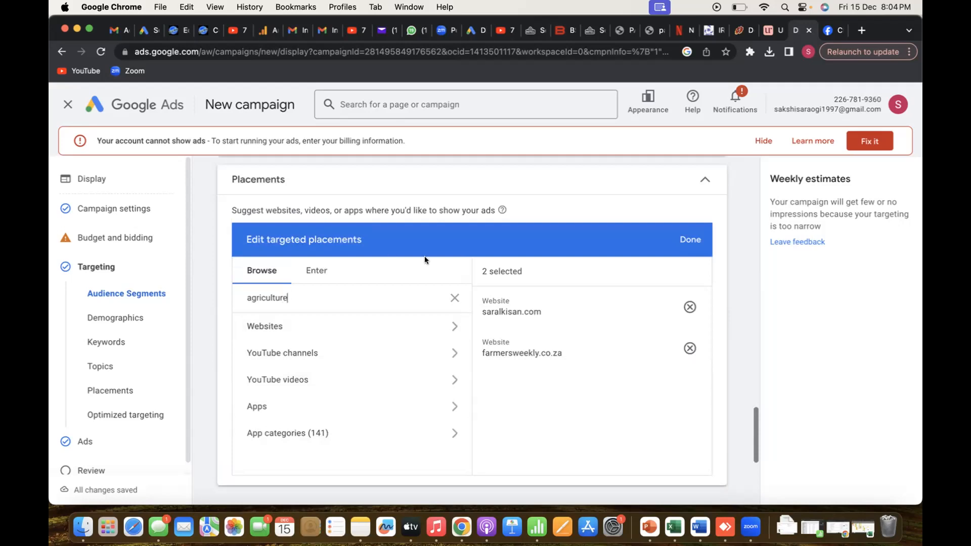
click(455, 297)
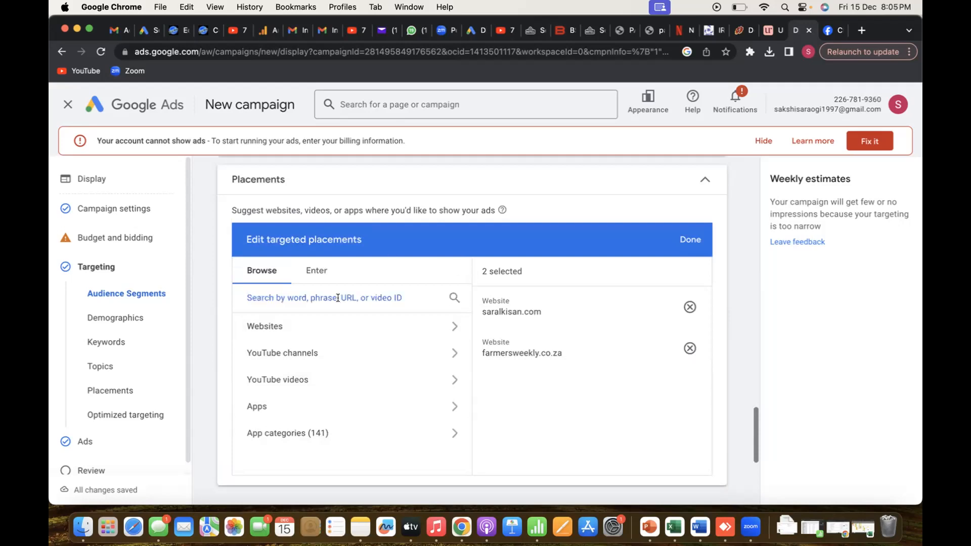
text(agriculture)
click(298, 328)
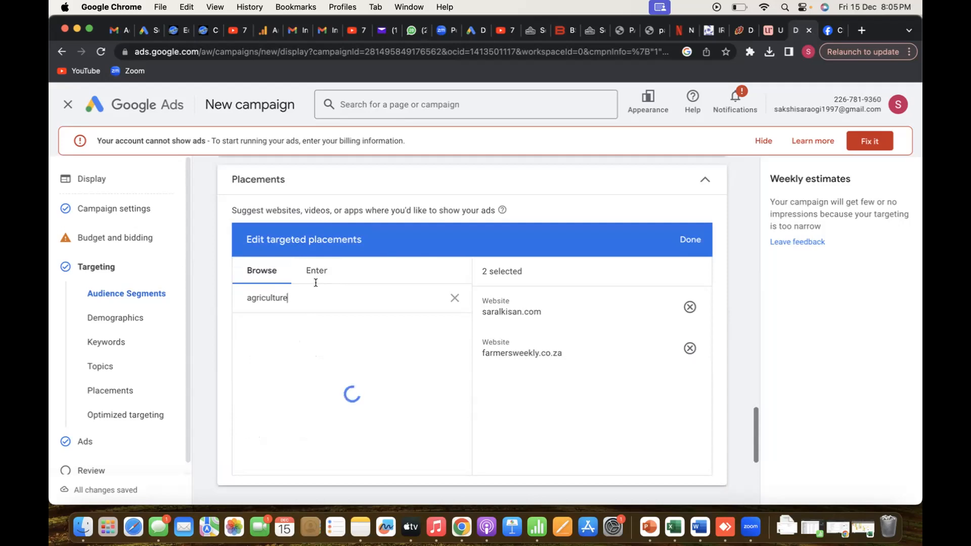
click(455, 299)
click(289, 326)
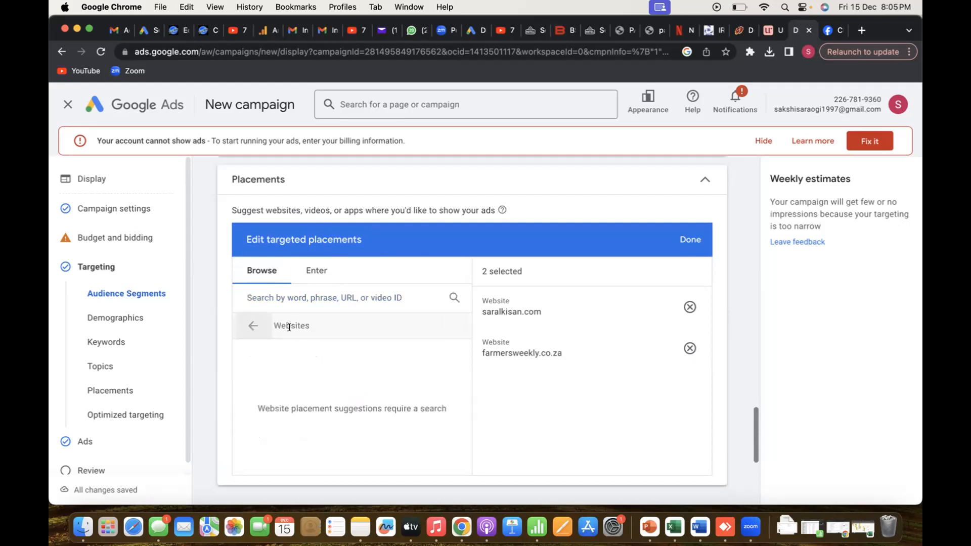
click(253, 326)
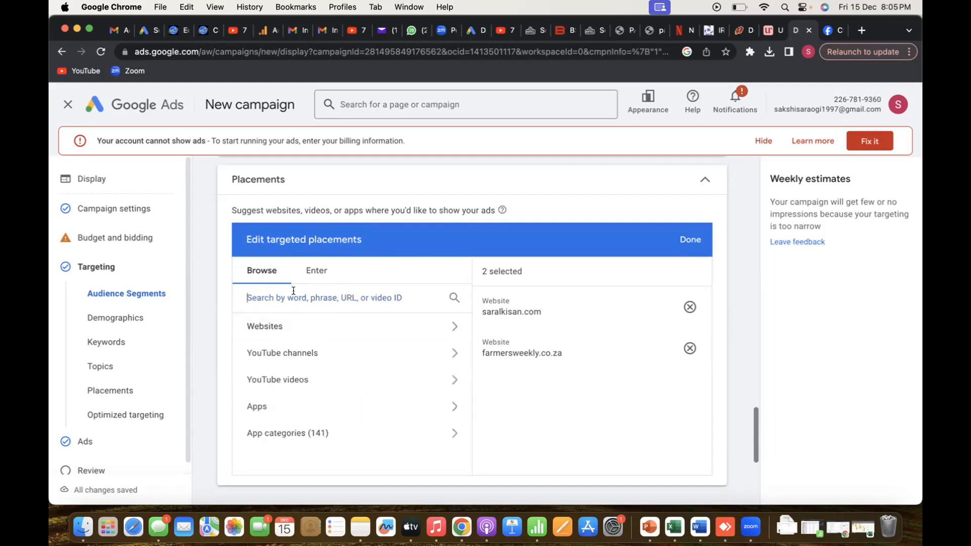
Search website placements for "agriculture" and add agrifarming.in, krishijagran.com and krishakjagat.org to the targeted placements
text(a)
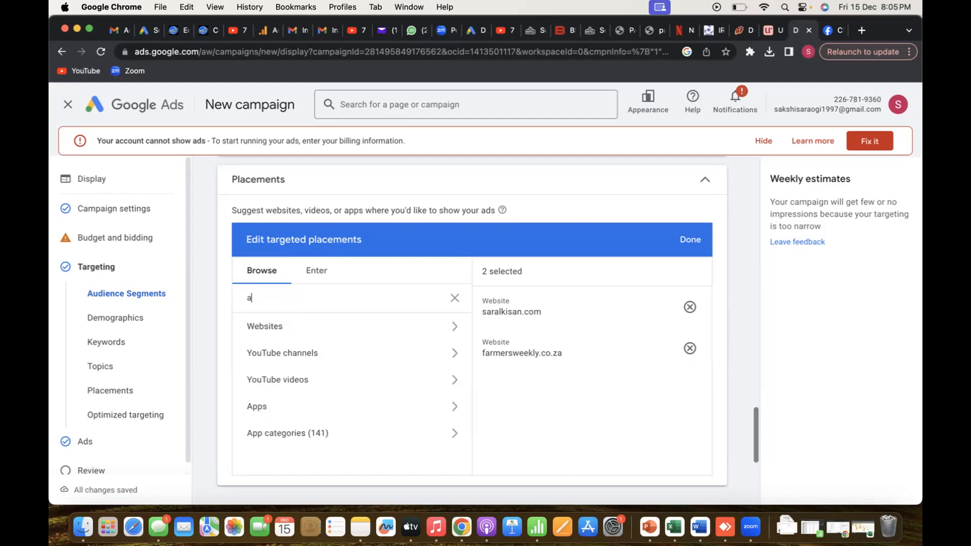
text(griculture)
click(312, 326)
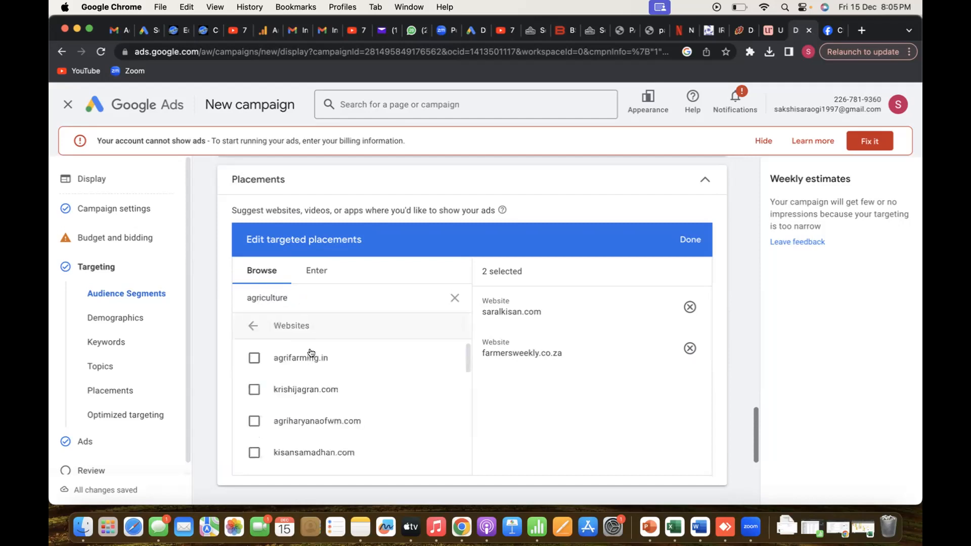
scroll(311, 426, down, 2)
scroll(311, 428, up, 1)
click(254, 402)
click(258, 431)
scroll(352, 325, down, 5)
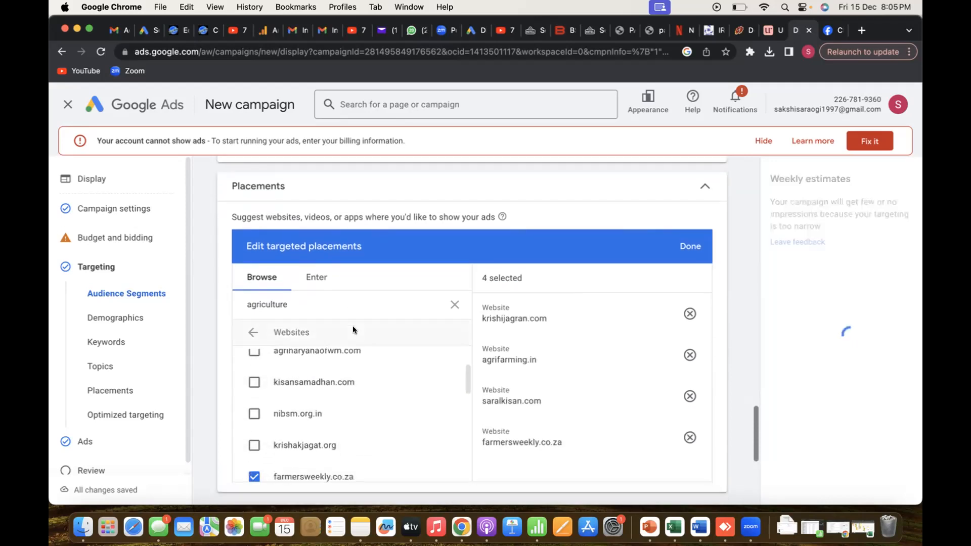
click(281, 376)
click(295, 330)
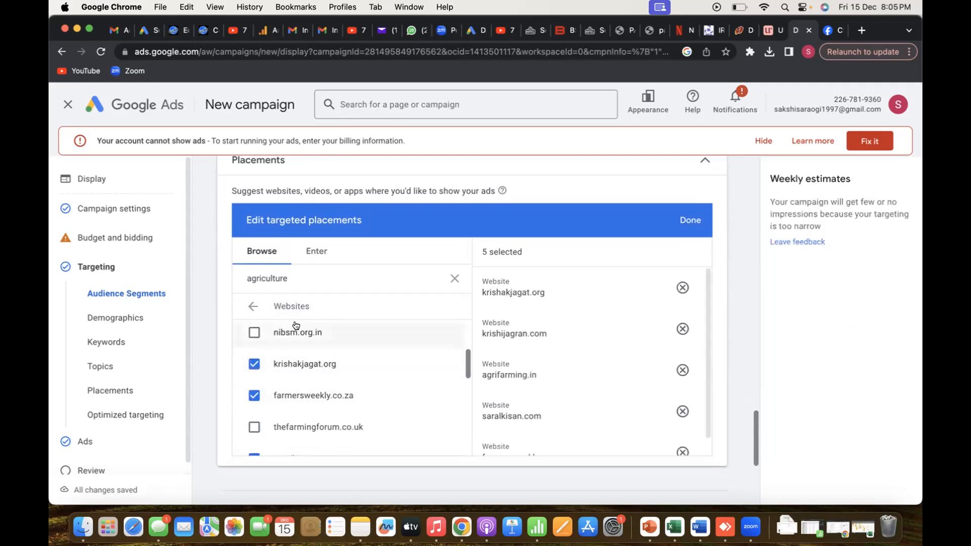
Add nibsm.org.in, kisanyojana.net and krushirushi.in to the targeted website placements and continue to ad creation
click(273, 428)
scroll(273, 424, down, 3)
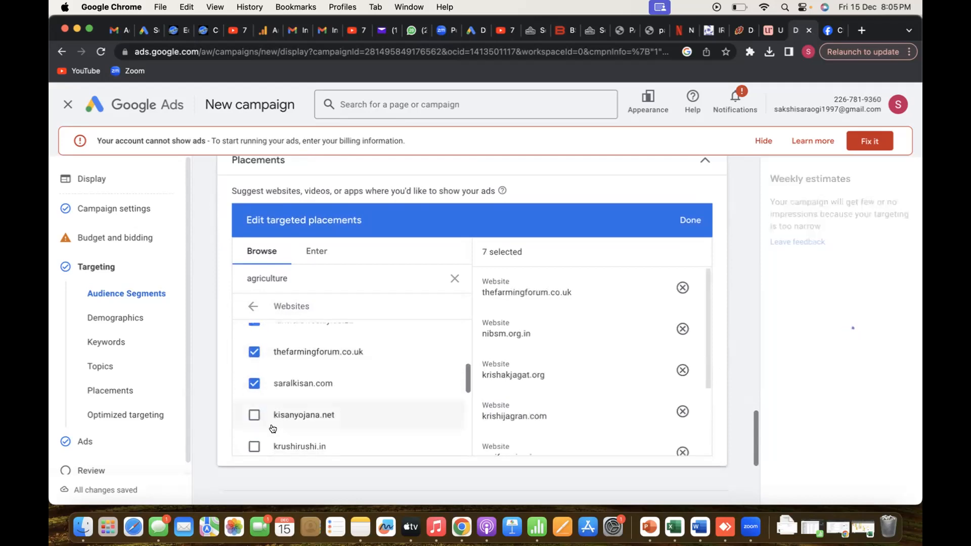
click(272, 351)
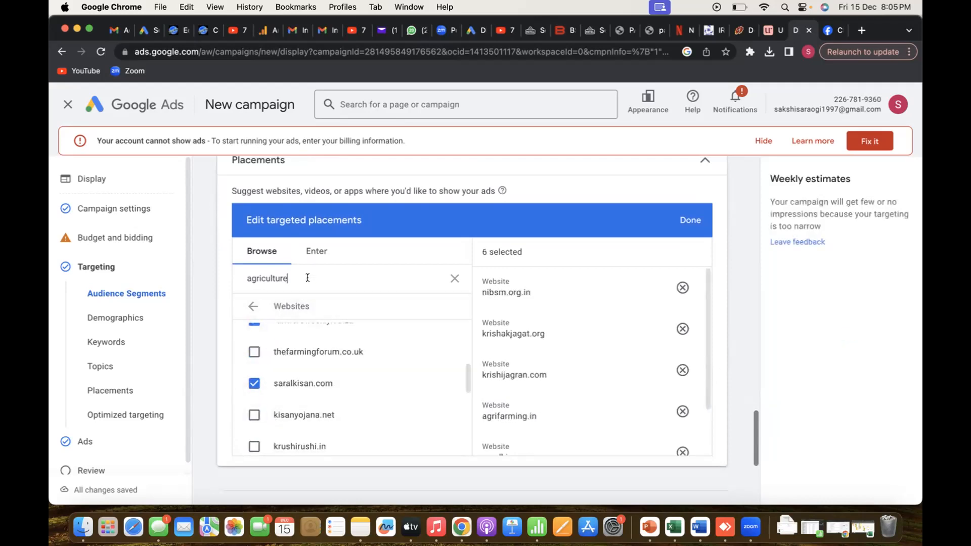
click(277, 415)
click(282, 448)
scroll(319, 394, down, 3)
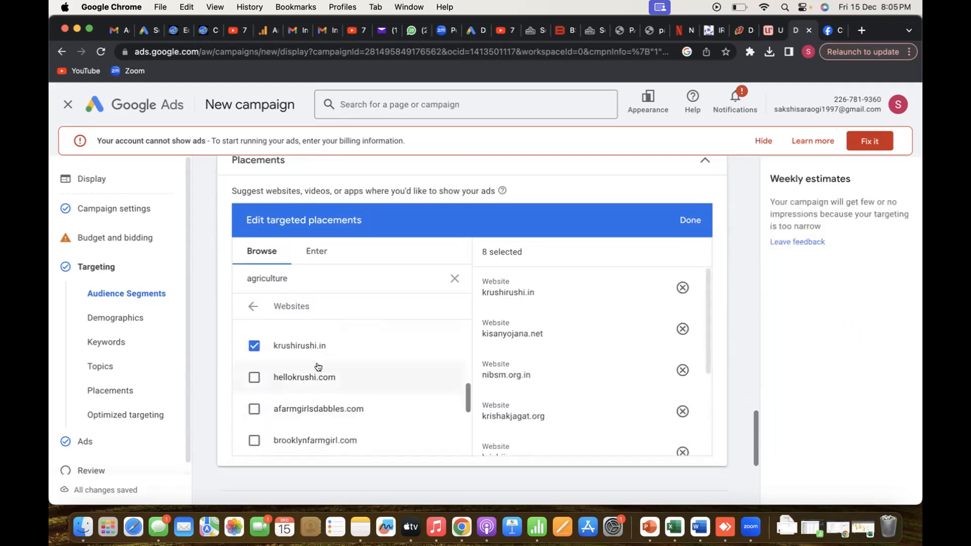
scroll(313, 412, down, 10)
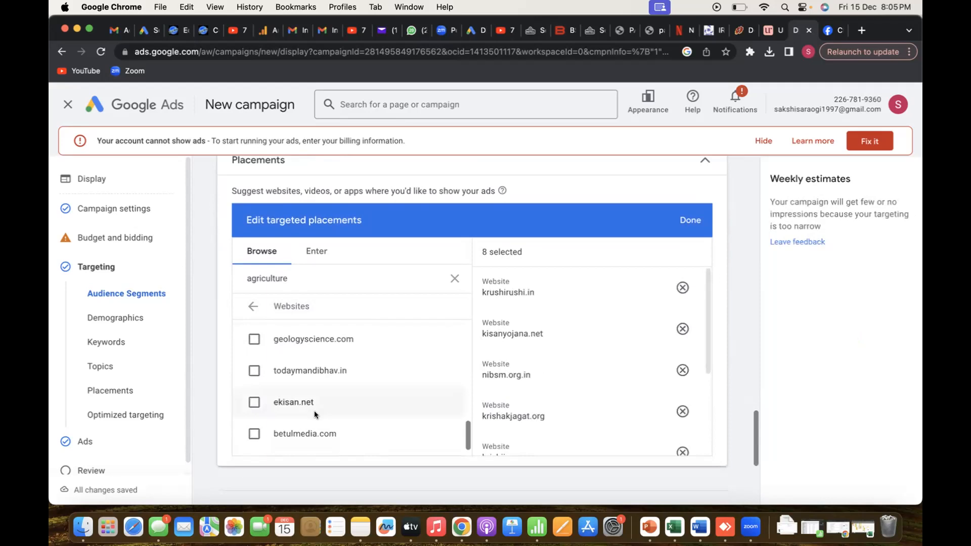
scroll(304, 438, down, 3)
click(704, 464)
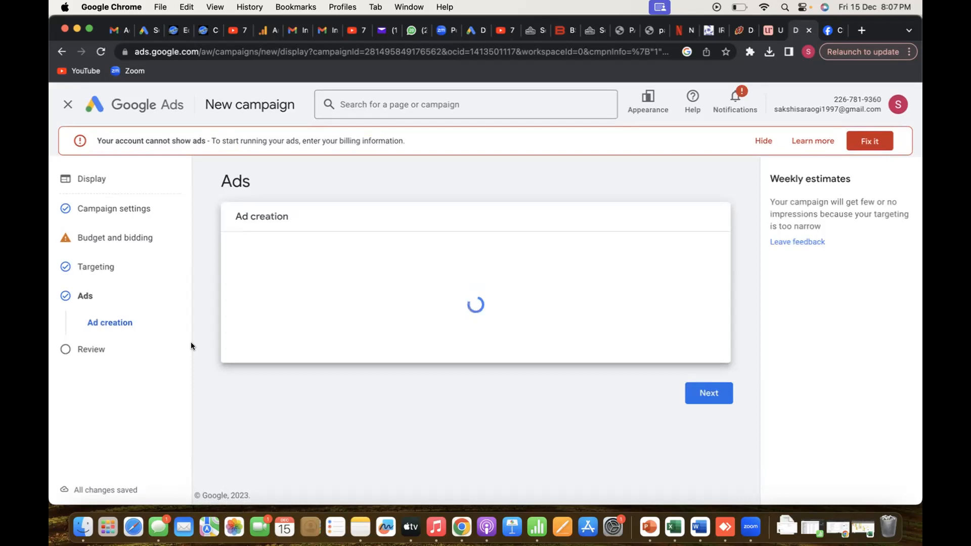
Set the ad group's viewable CPM bid to ₹50.00 in the bidding settings and continue to Targeting
click(138, 228)
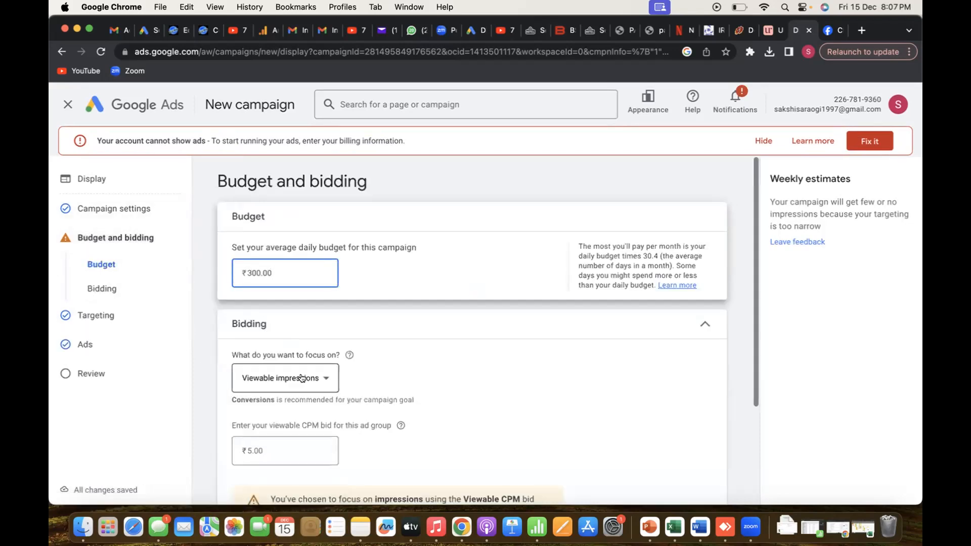
scroll(381, 404, down, 1)
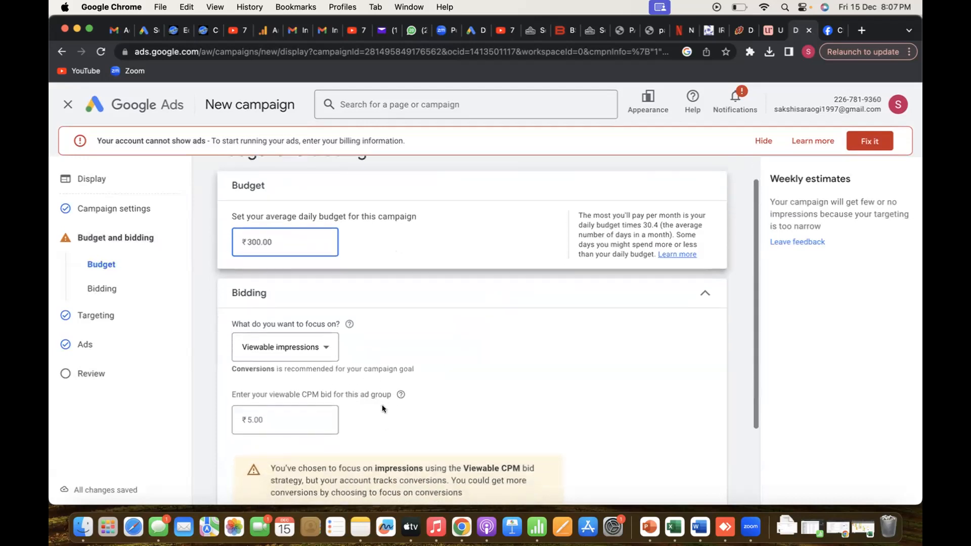
scroll(377, 403, down, 2)
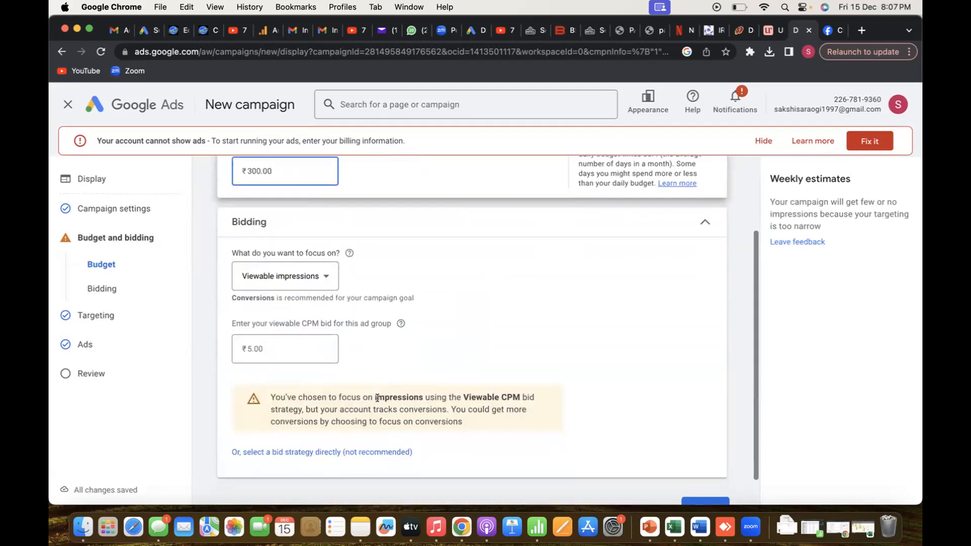
scroll(377, 398, up, 1)
click(286, 359)
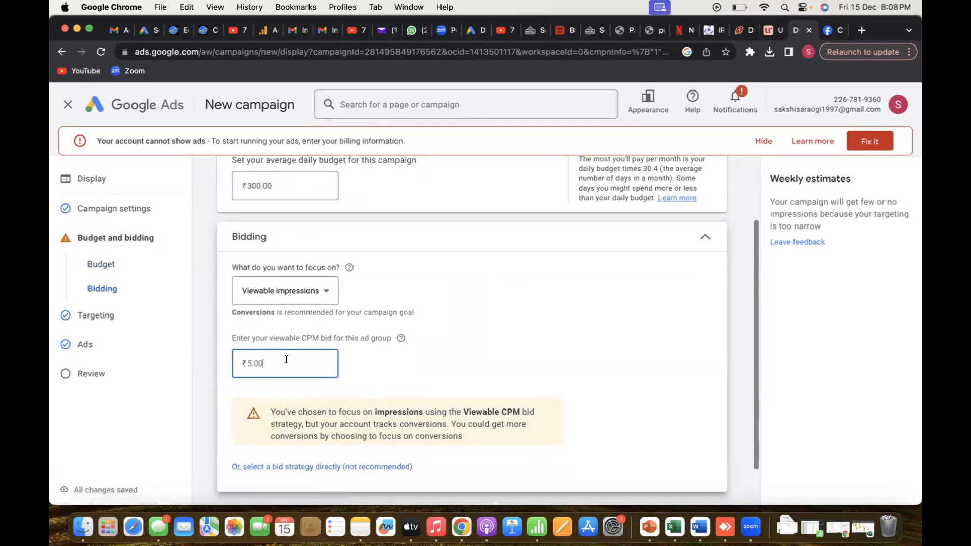
key(BackSpace)
key(BackSpace)
key(BackSpace)
text(0)
scroll(416, 360, down, 2)
click(703, 472)
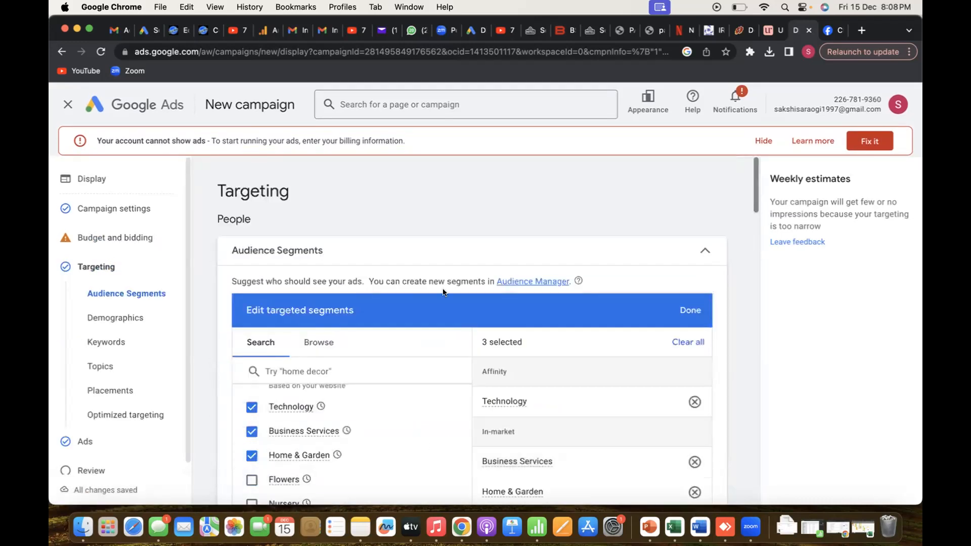
Examine the suggested and selected audience segments and the targeted demographics
scroll(405, 393, down, 5)
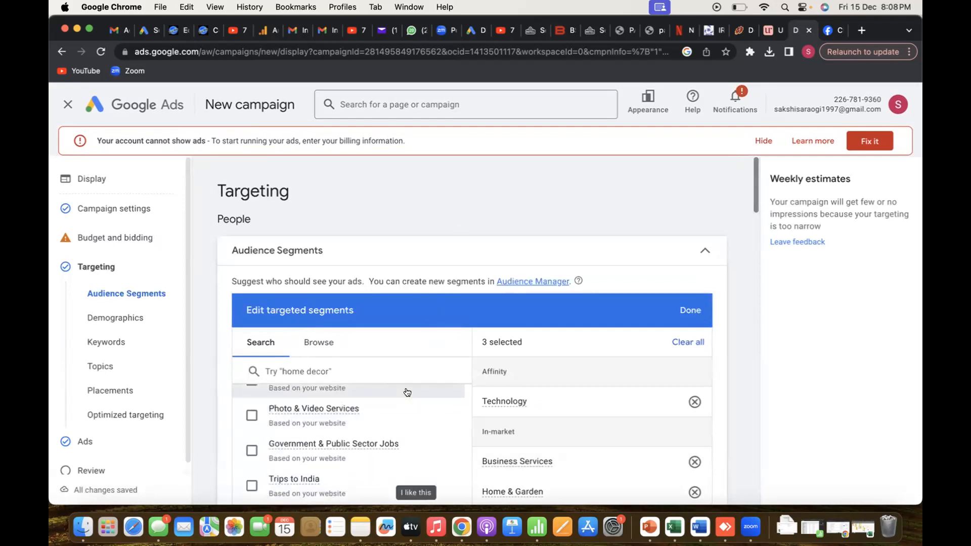
scroll(413, 250, down, 3)
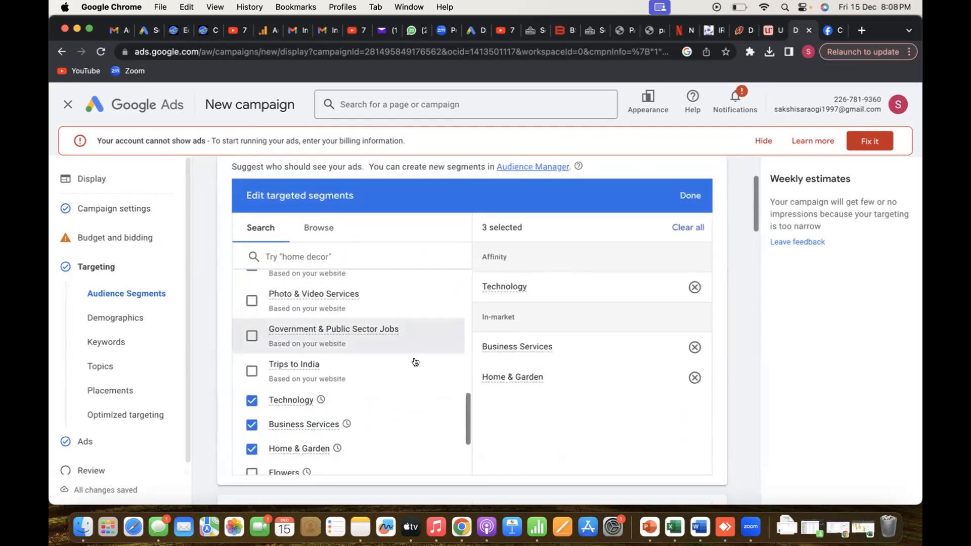
scroll(414, 400, up, 10)
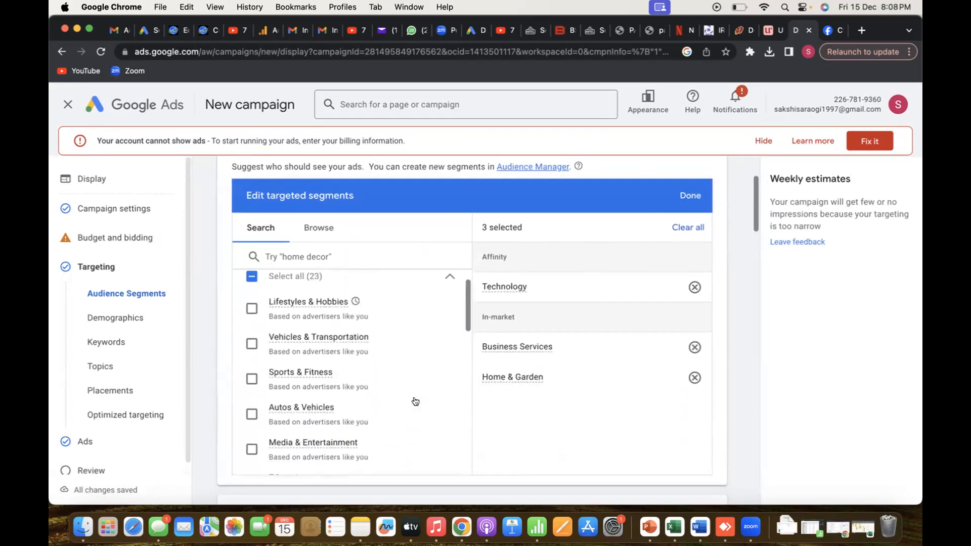
scroll(430, 270, down, 5)
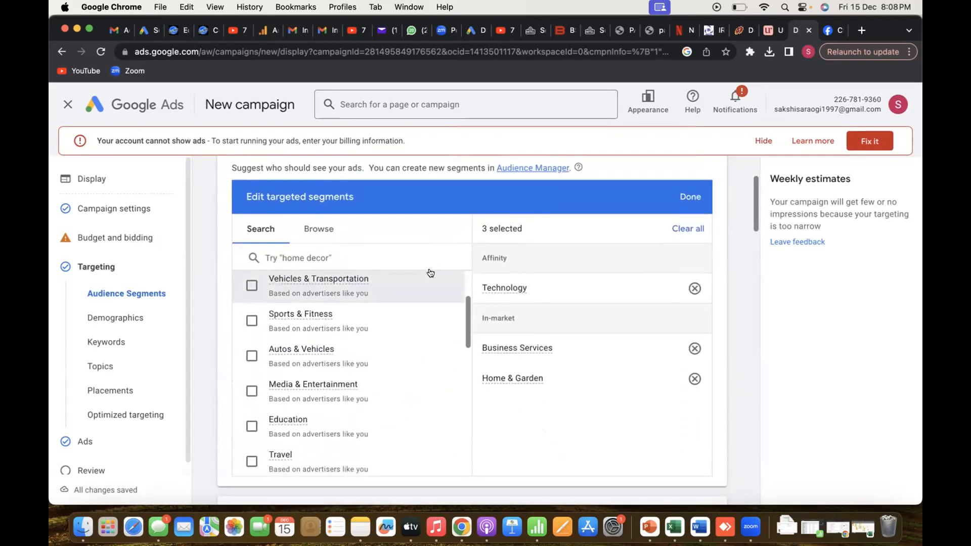
scroll(386, 405, down, 10)
scroll(386, 406, down, 5)
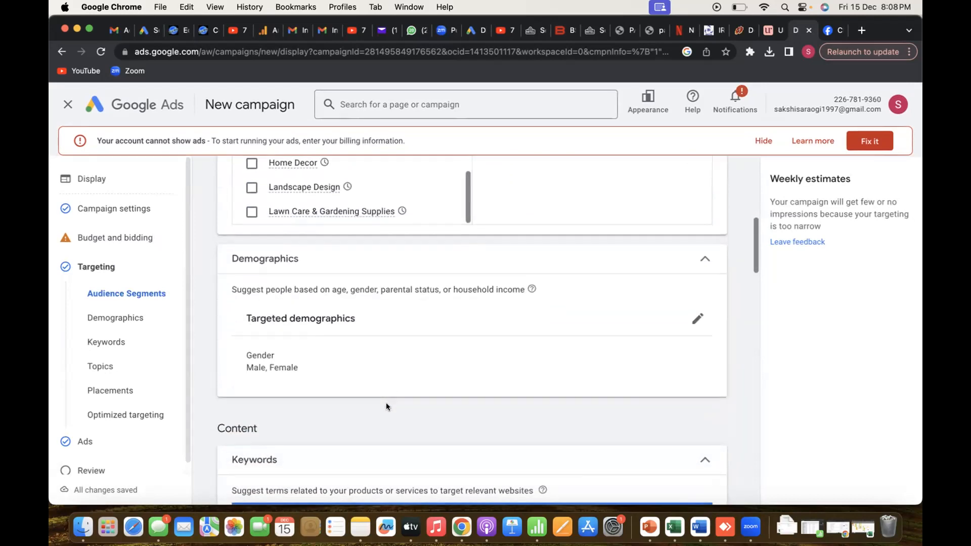
scroll(386, 405, up, 10)
scroll(386, 405, up, 10)
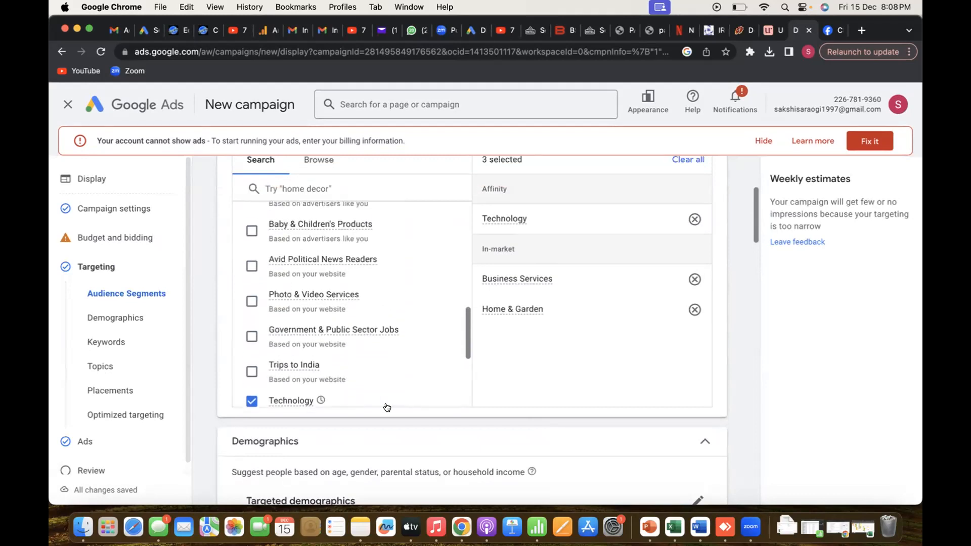
scroll(386, 407, down, 10)
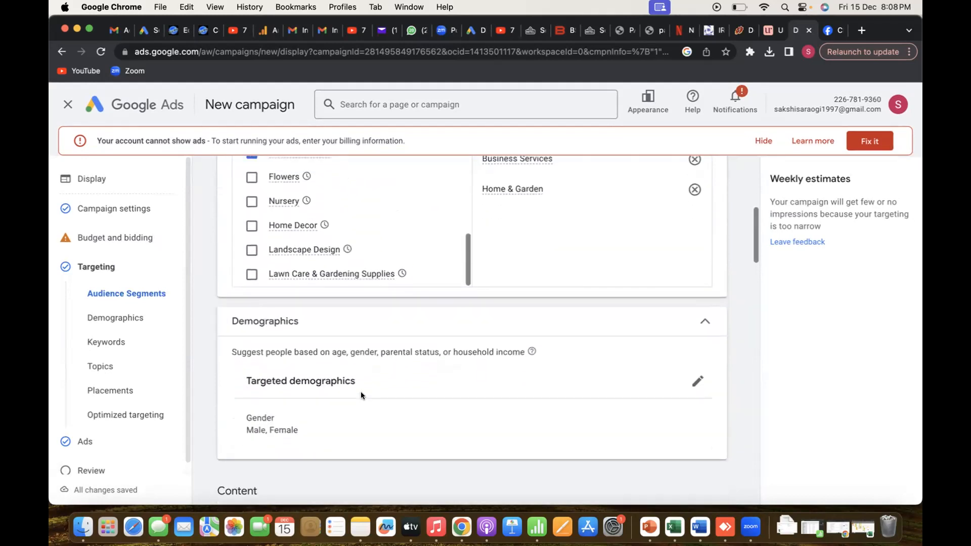
Remove all the entered targeted keywords, including "kisan agriculture"
scroll(361, 393, down, 10)
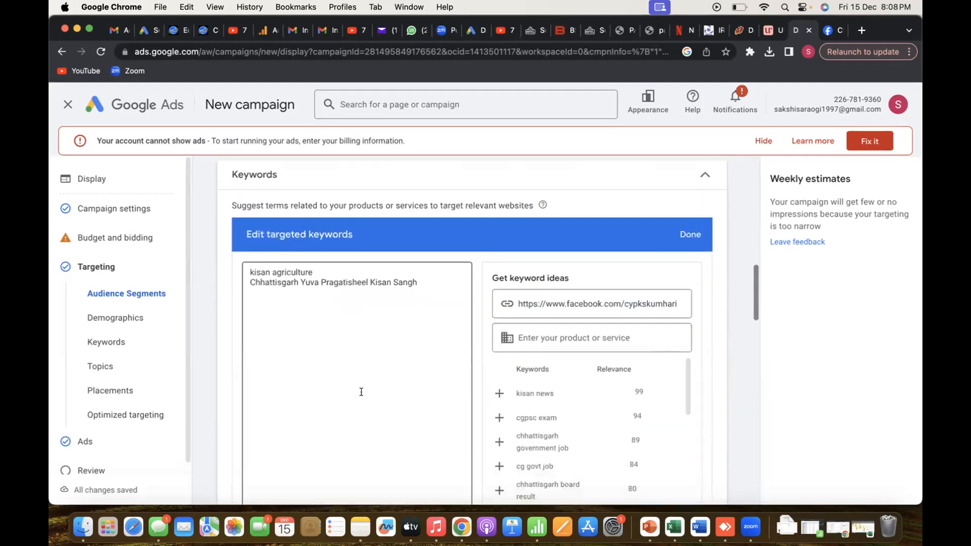
scroll(361, 392, down, 2)
drag(436, 243, 240, 219)
key(BackSpace)
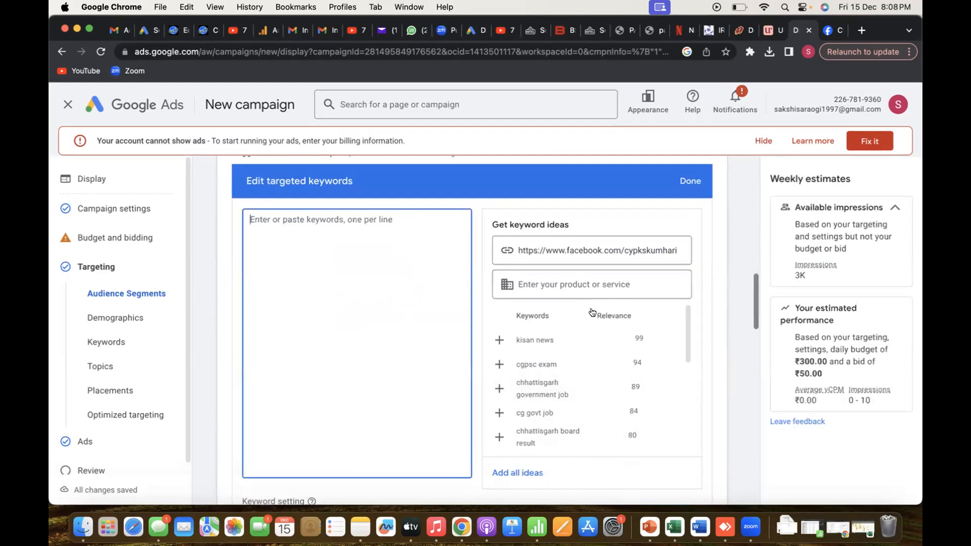
Examine the keyword setting, the targeted topics and the targeted placements for overly narrow targeting
scroll(556, 344, down, 2)
scroll(393, 370, down, 5)
scroll(392, 374, down, 4)
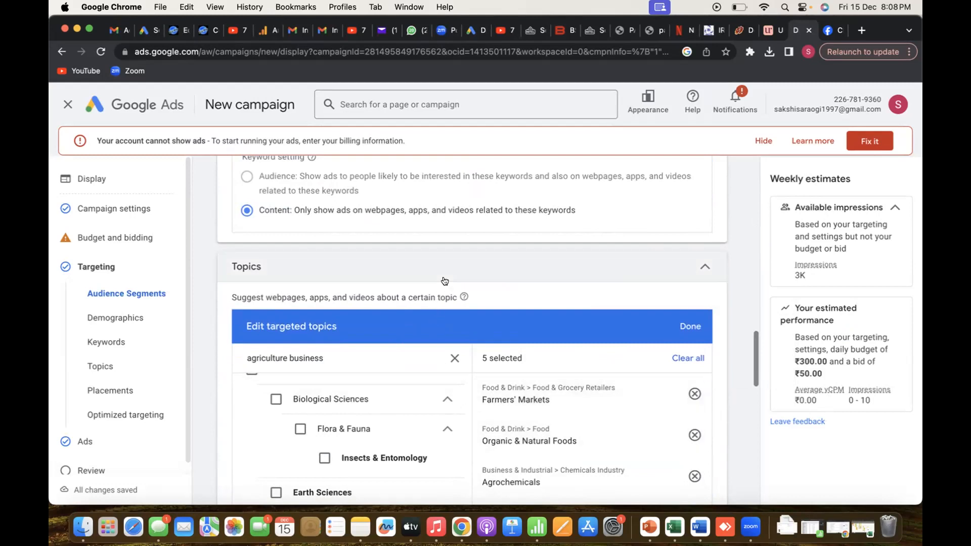
scroll(445, 281, up, 1)
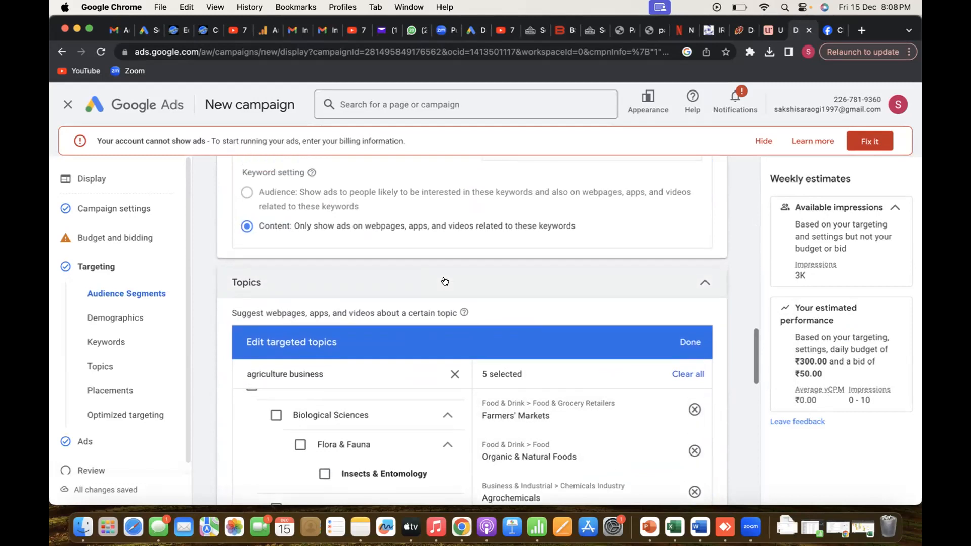
scroll(374, 395, down, 10)
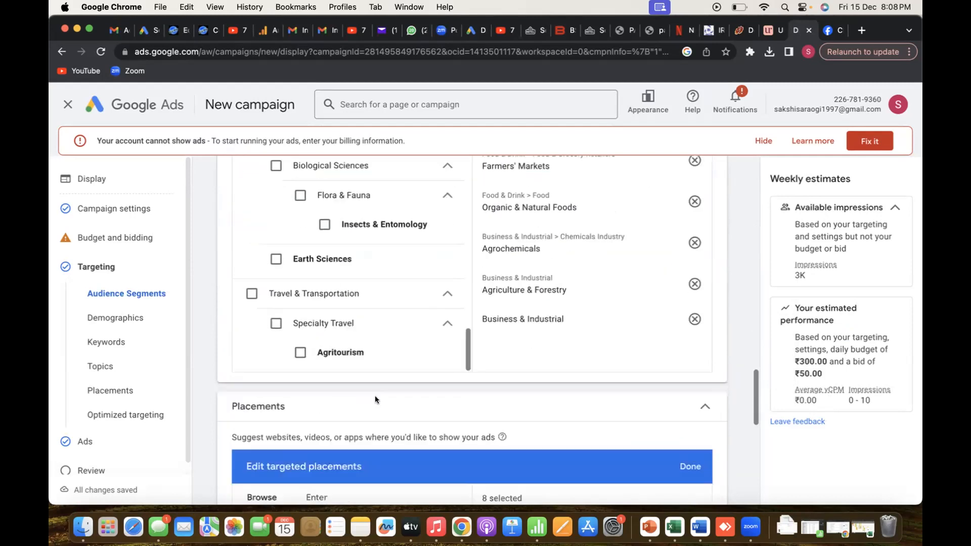
scroll(374, 395, up, 2)
scroll(375, 398, up, 3)
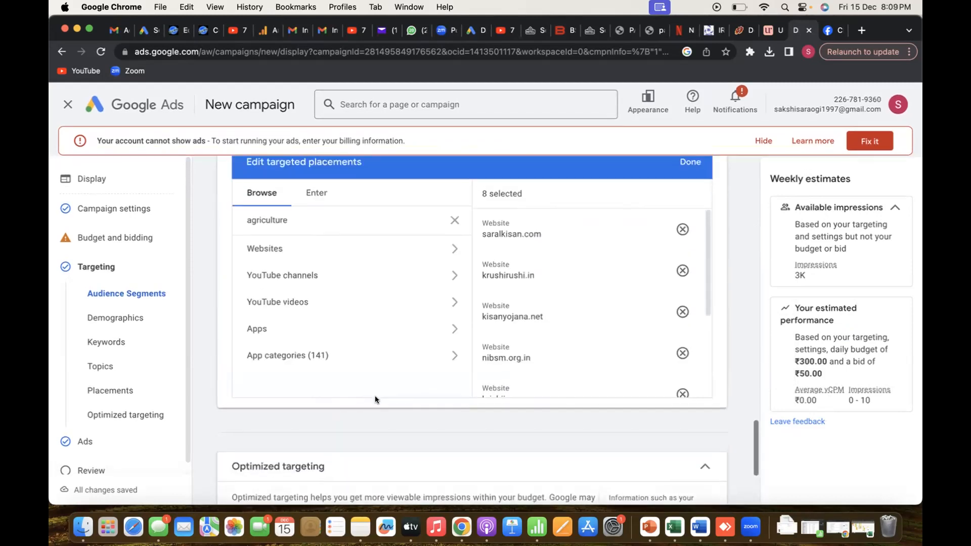
scroll(374, 392, up, 10)
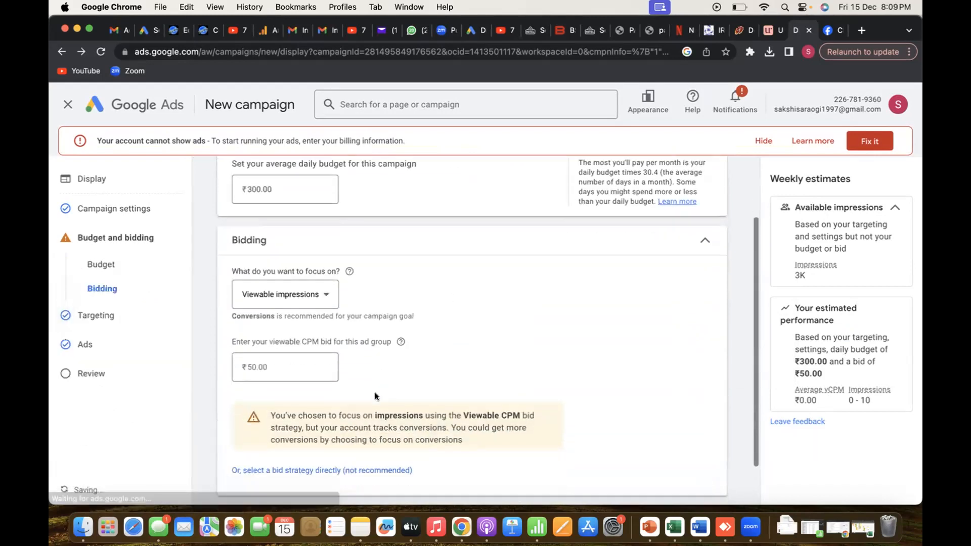
Return to the Targeting settings and look over the keywords, topics and demographics again
click(113, 316)
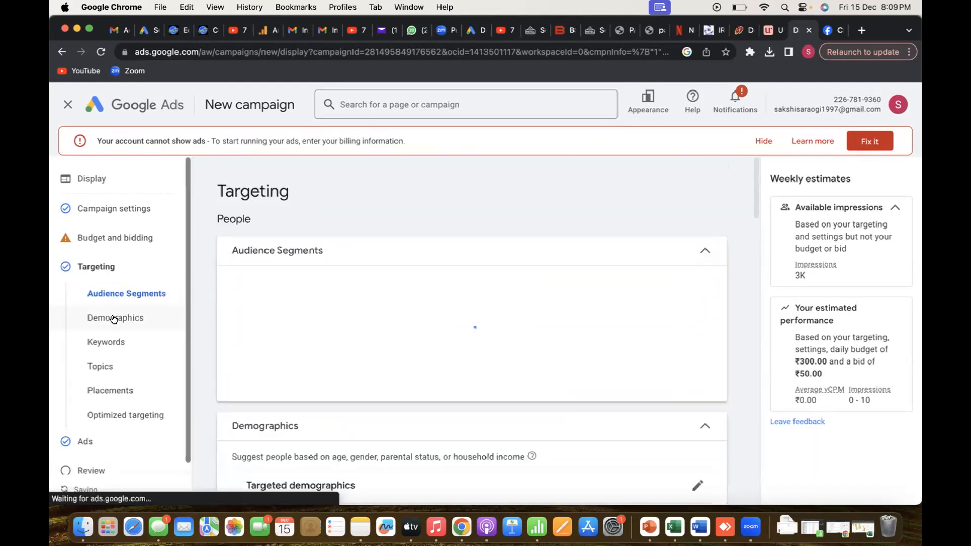
scroll(415, 363, down, 4)
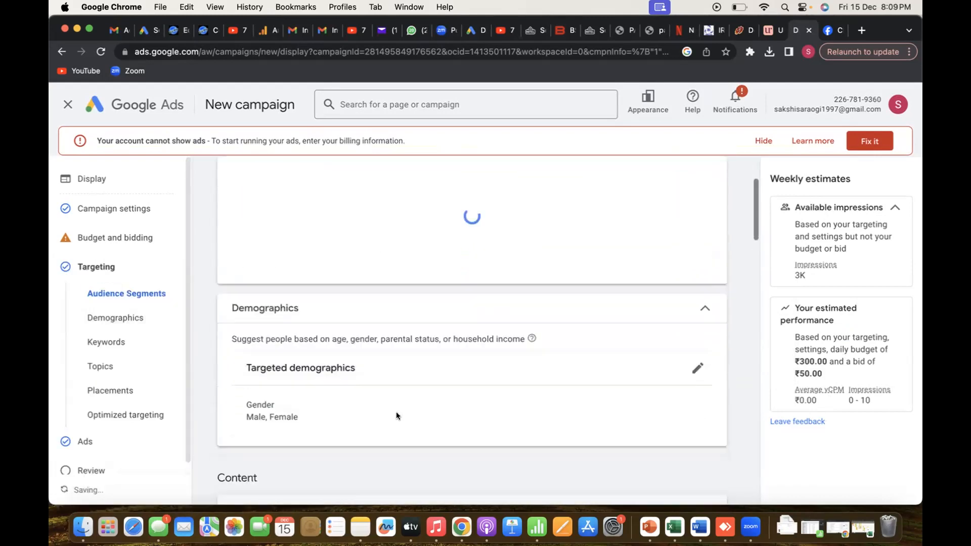
scroll(377, 409, down, 10)
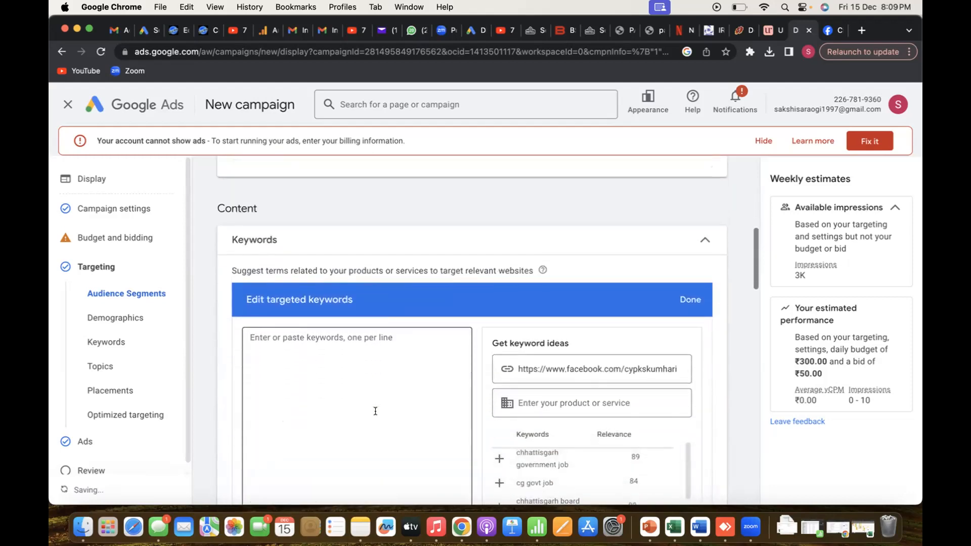
scroll(375, 413, down, 10)
scroll(373, 409, up, 8)
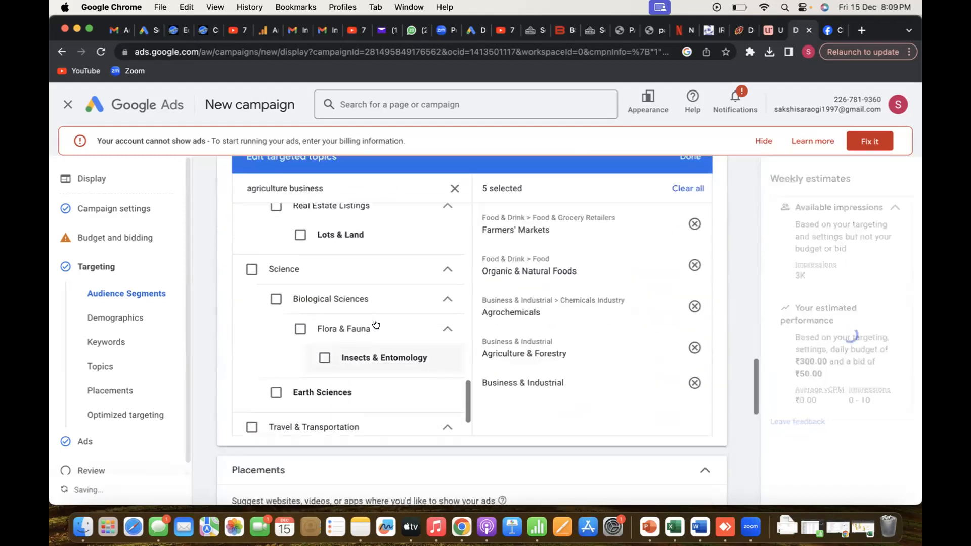
scroll(375, 324, up, 2)
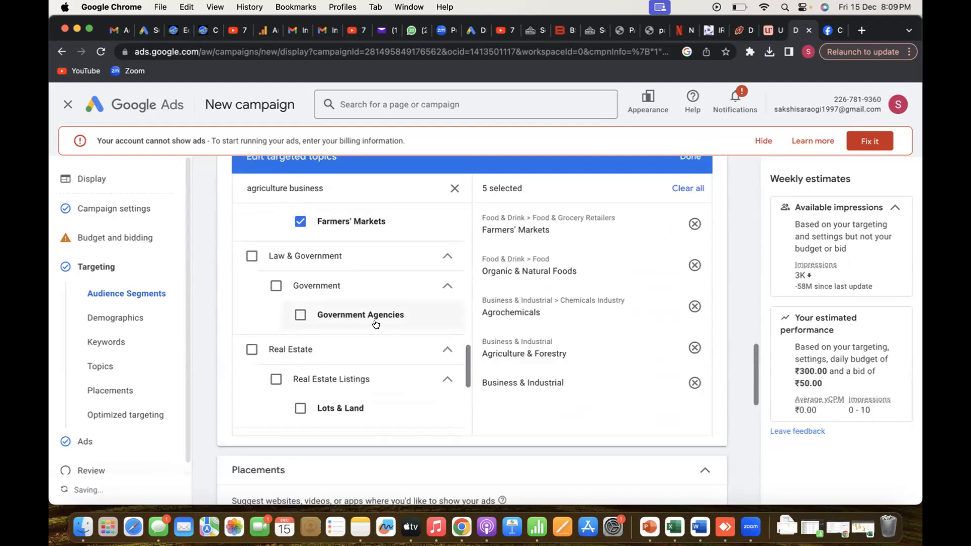
scroll(375, 324, up, 10)
scroll(375, 321, up, 8)
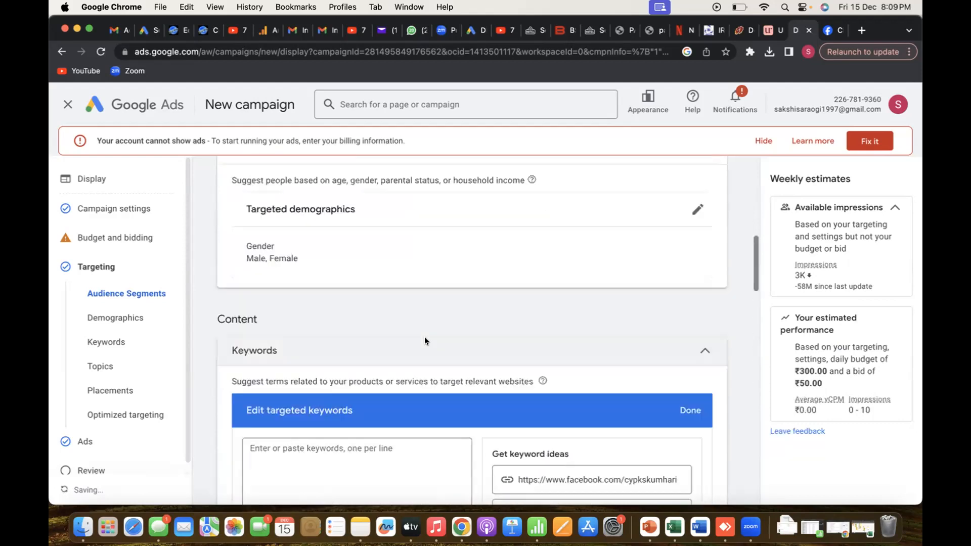
Edit the targeted demographics to include the Unknown gender alongside Female and Male
scroll(424, 341, up, 3)
click(697, 340)
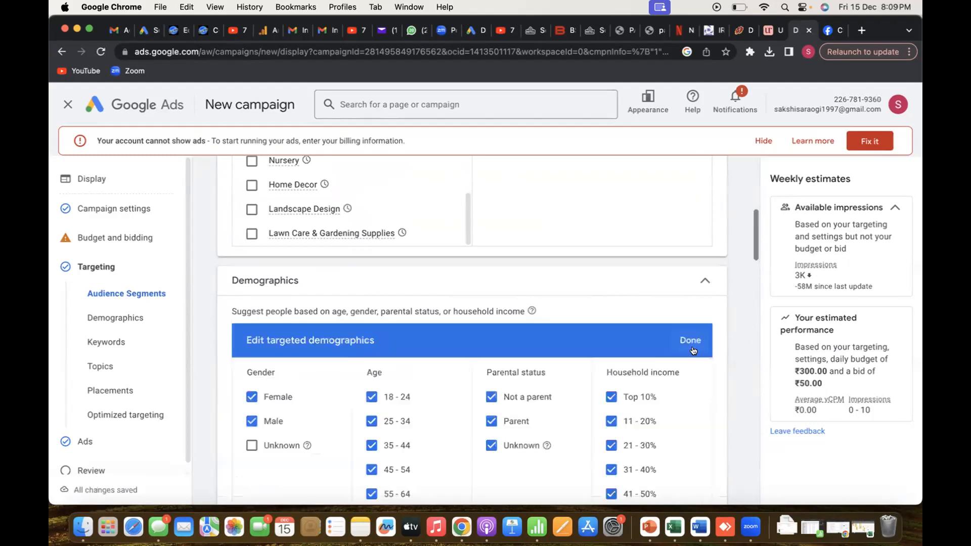
click(251, 447)
click(252, 447)
click(251, 447)
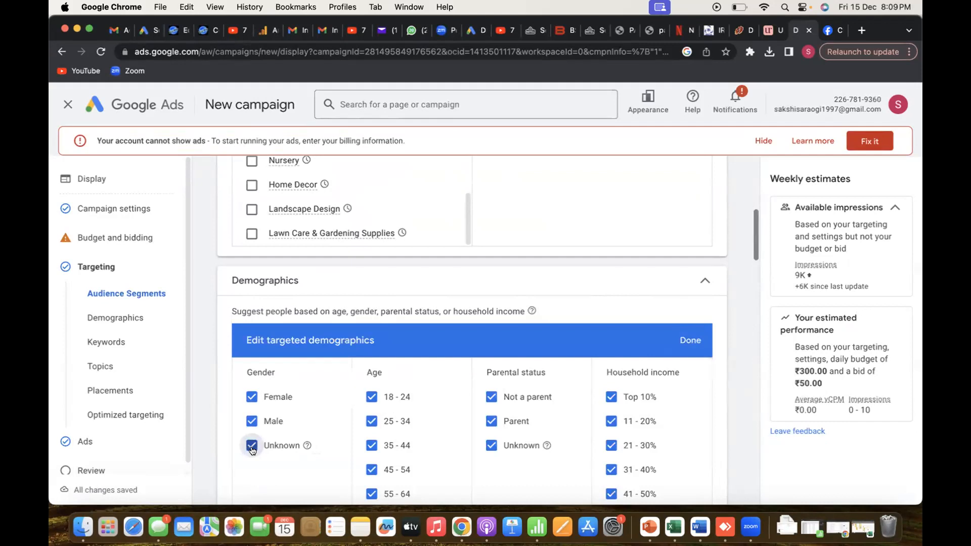
click(252, 447)
click(251, 447)
click(252, 447)
click(252, 447)
Review the suggested and selected audience segments, targeted keywords, targeted topics and targeted placements
scroll(473, 300, up, 2)
scroll(473, 301, up, 5)
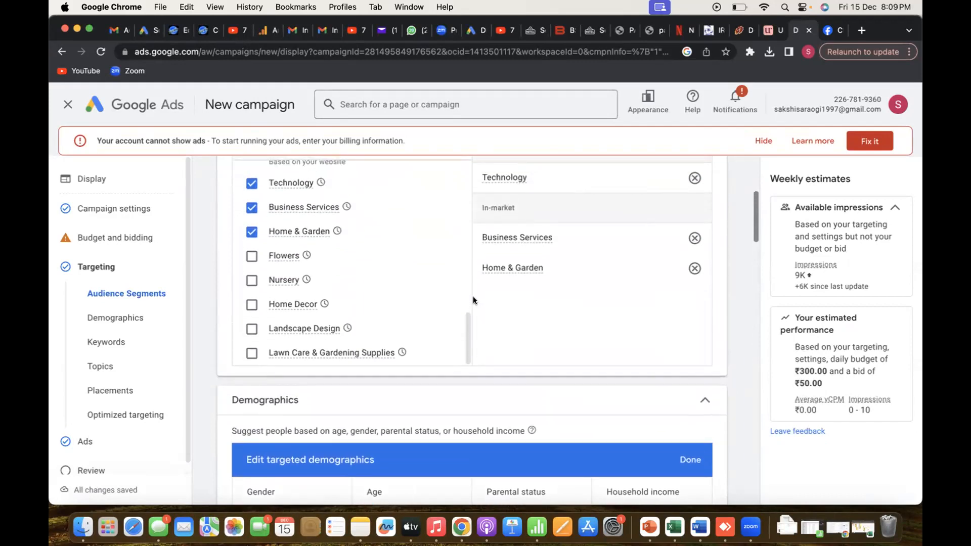
scroll(386, 333, up, 5)
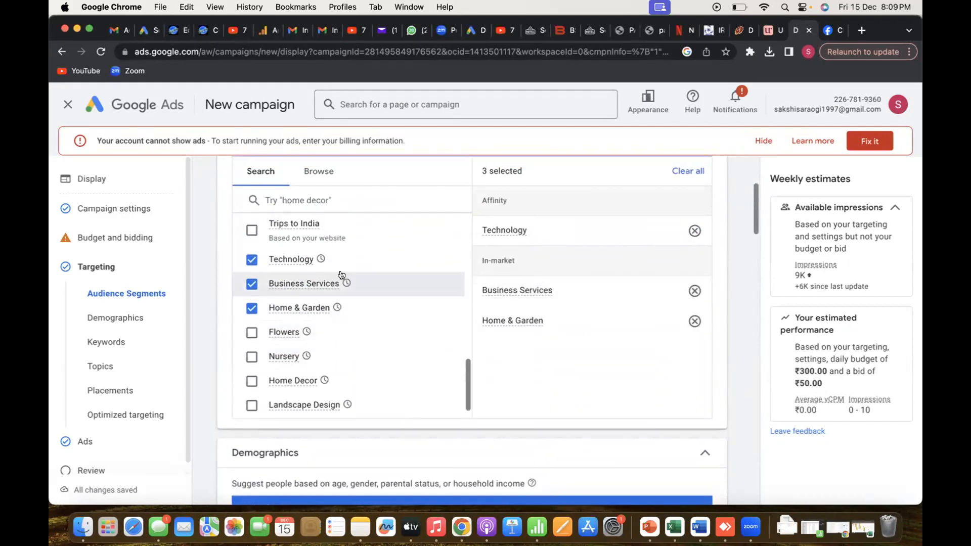
scroll(341, 276, up, 10)
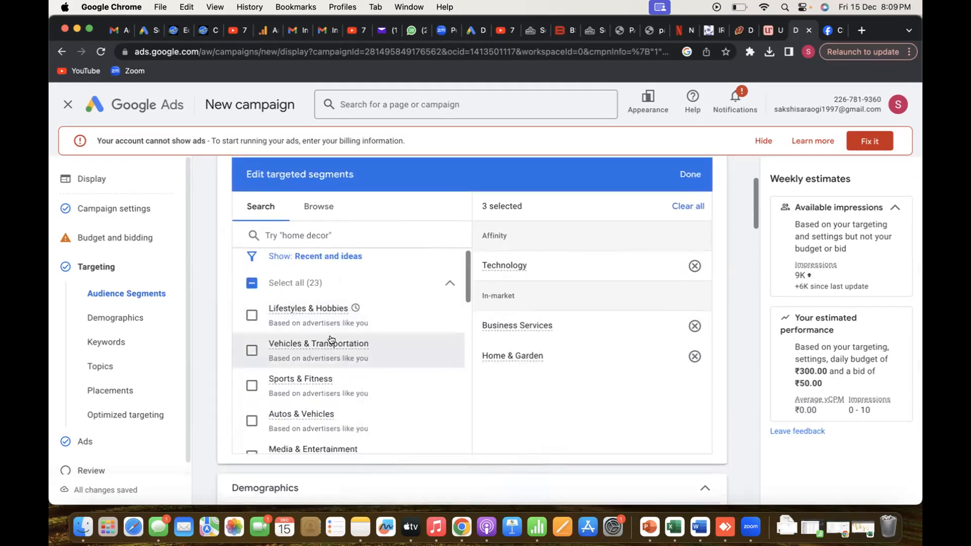
scroll(328, 354, up, 1)
scroll(338, 418, down, 5)
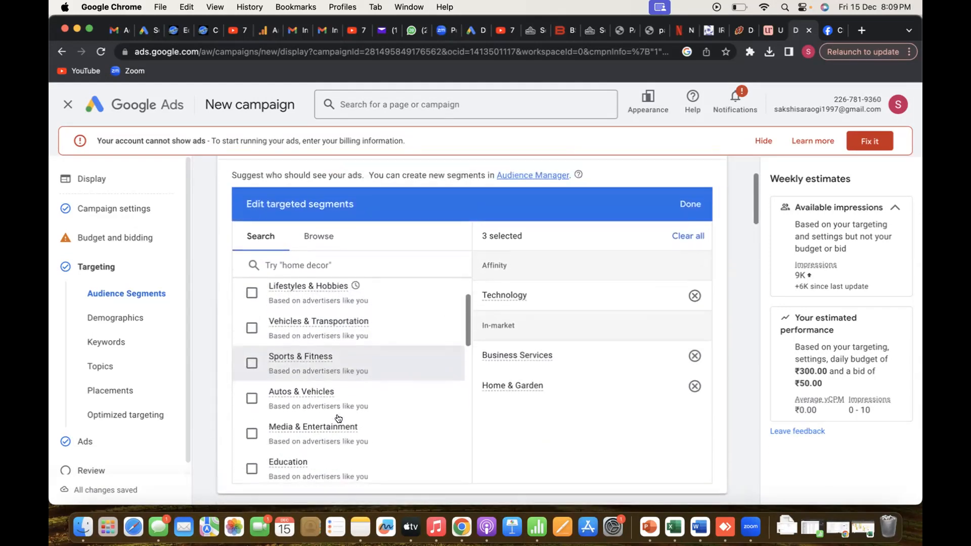
scroll(338, 419, down, 3)
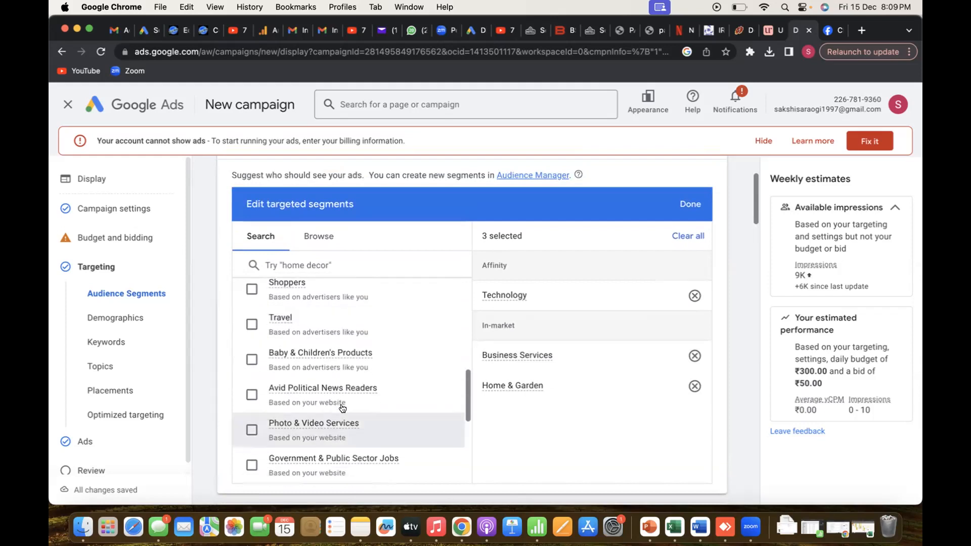
scroll(359, 390, down, 10)
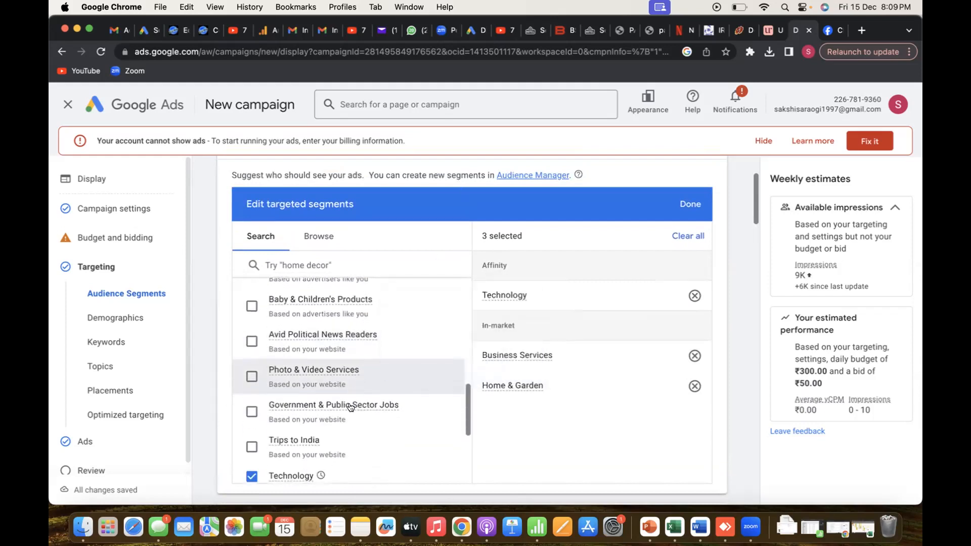
scroll(337, 449, down, 15)
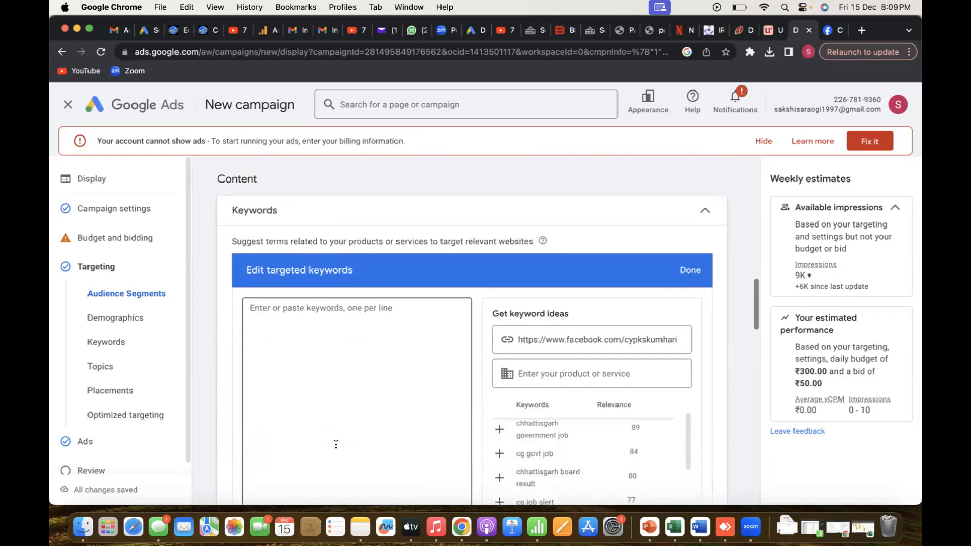
scroll(335, 443, down, 10)
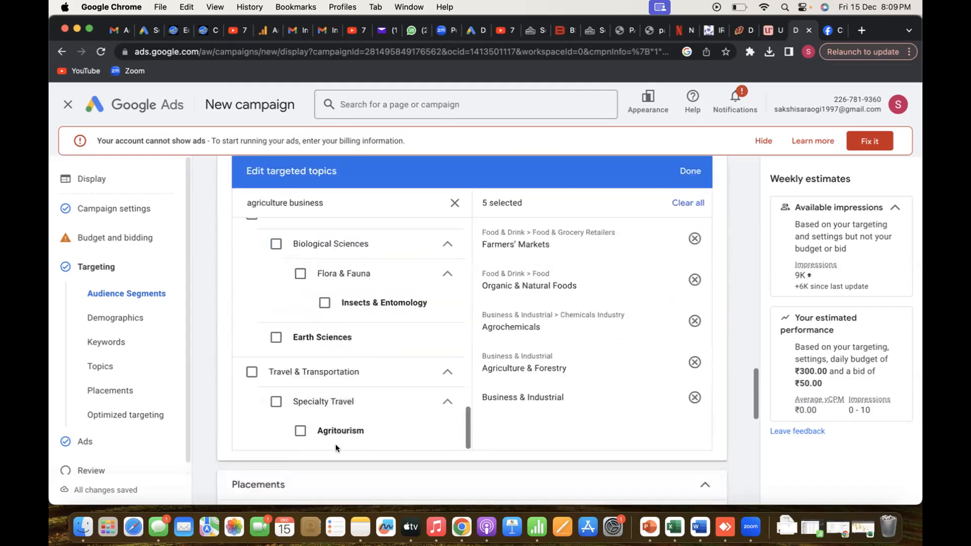
scroll(353, 345, up, 3)
scroll(353, 345, up, 1)
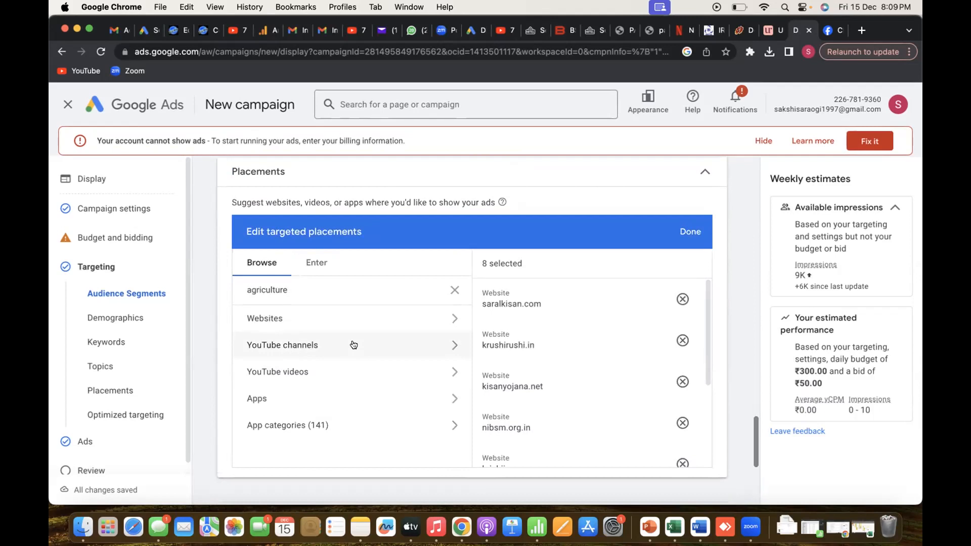
Search the website placements again for "agriculture"
click(292, 317)
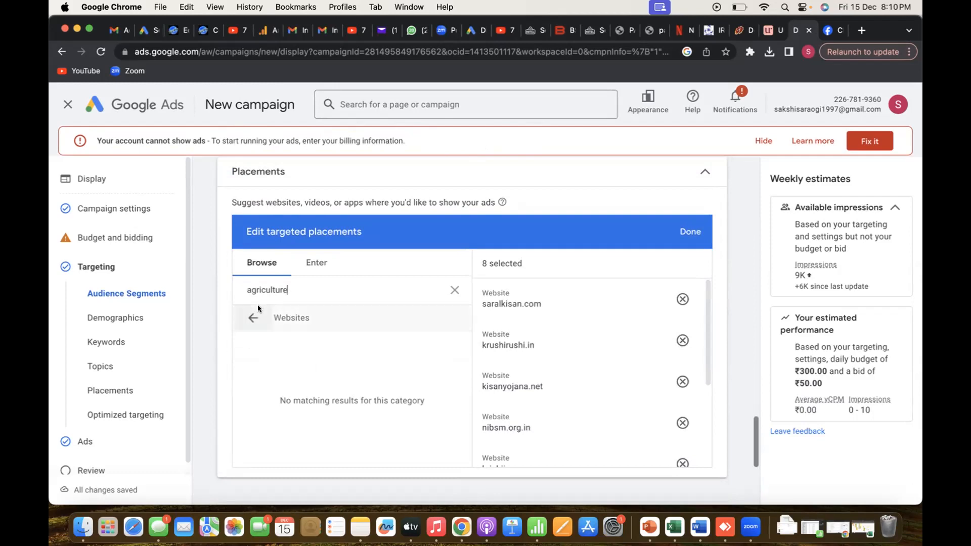
click(256, 317)
click(263, 318)
double_click(297, 289)
key(BackSpace)
text(ag)
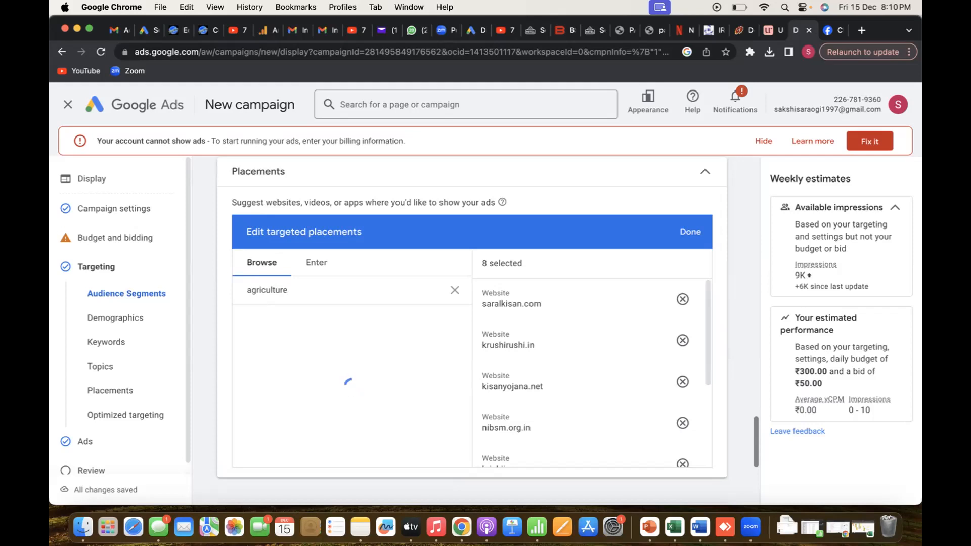
Add kisansamadhan.com and hellokrushi.com from the website suggestions to the targeted placements
scroll(314, 374, down, 3)
click(328, 356)
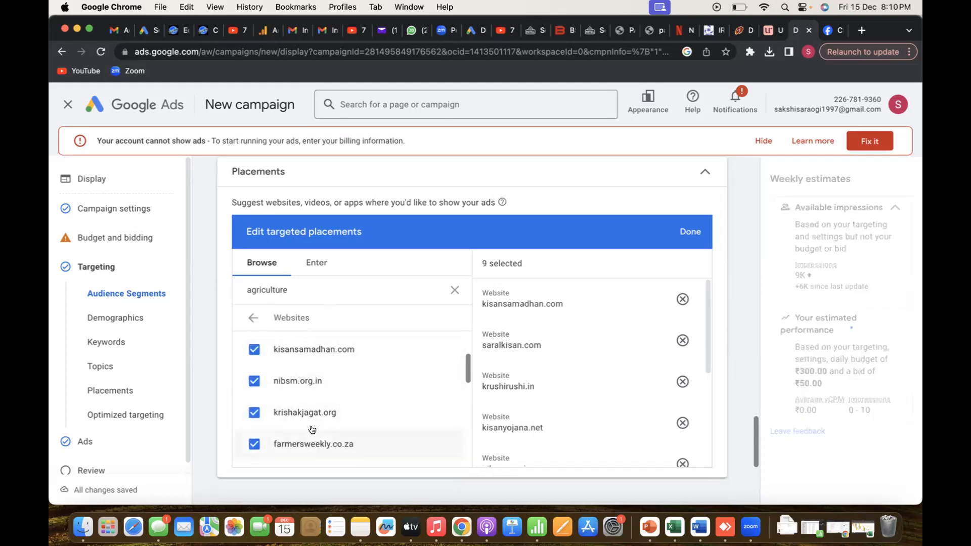
scroll(311, 427, down, 6)
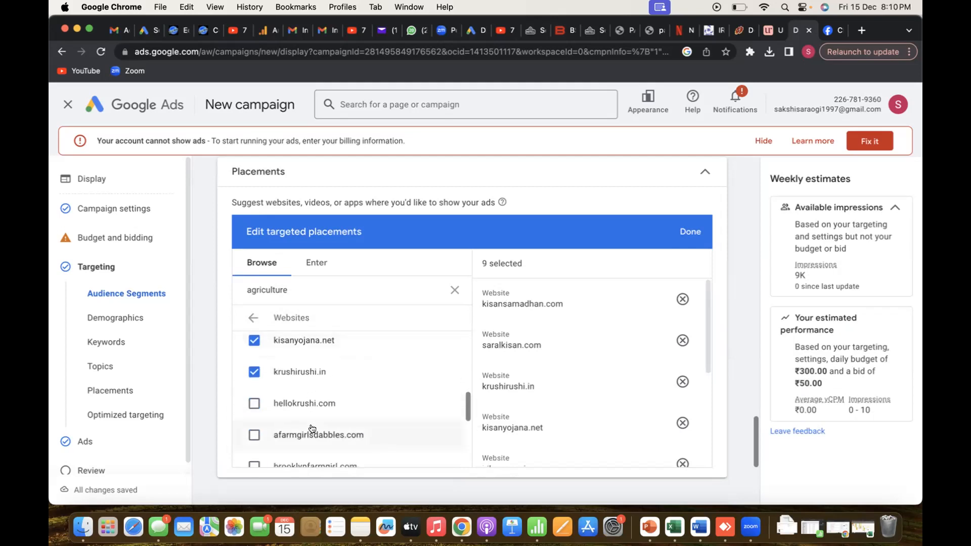
click(293, 403)
scroll(319, 439, down, 3)
scroll(320, 443, down, 5)
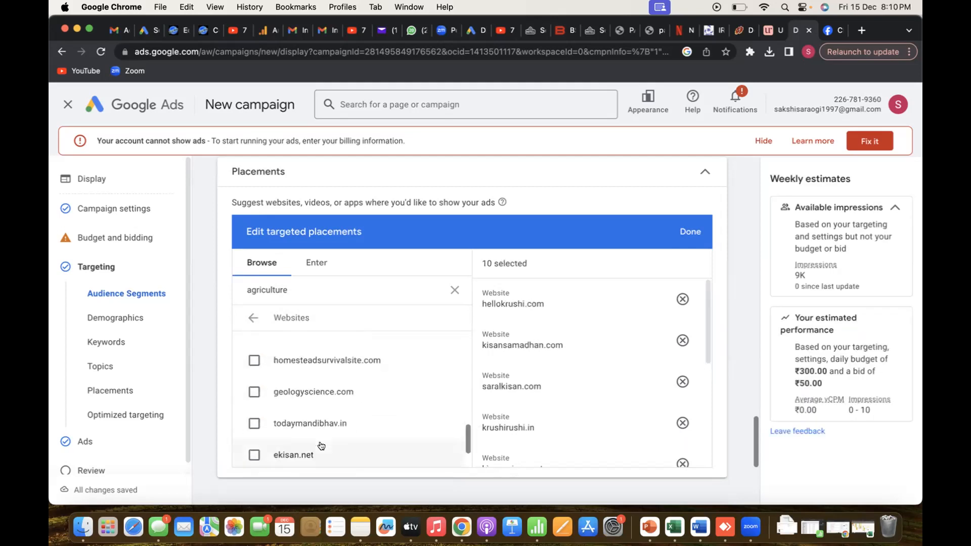
click(259, 424)
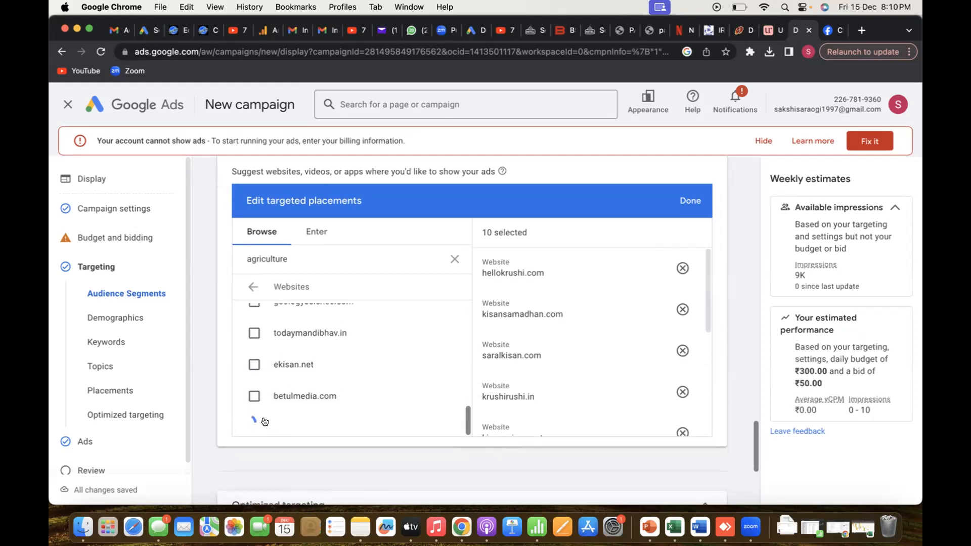
Check the optimized targeting setting and look over the website suggestions in the targeted placements
scroll(302, 402, down, 1)
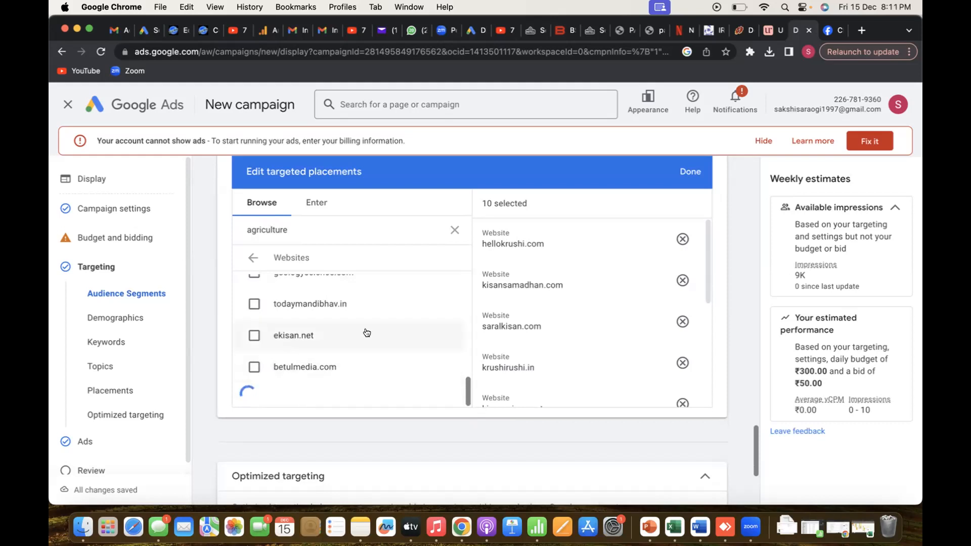
scroll(368, 337, up, 1)
scroll(369, 336, down, 4)
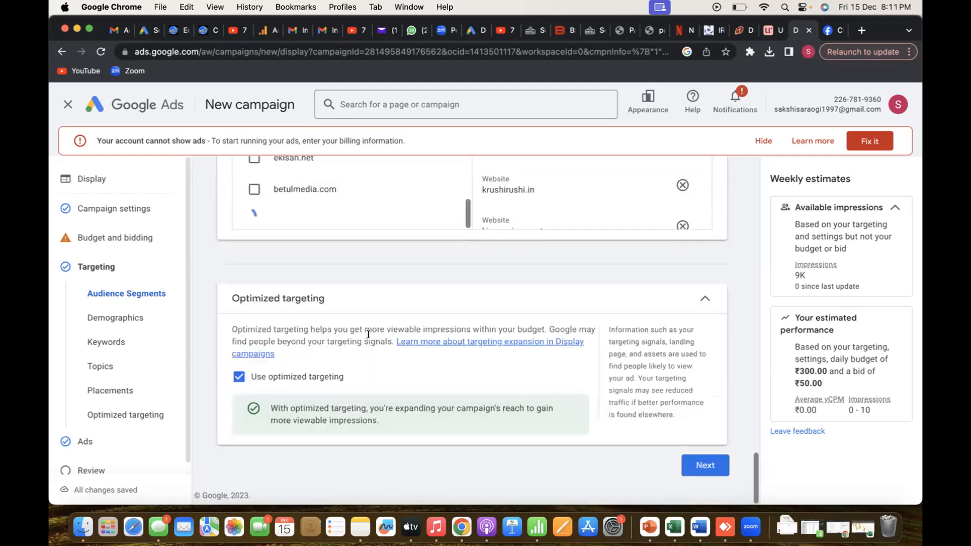
scroll(366, 329, up, 6)
scroll(363, 319, up, 3)
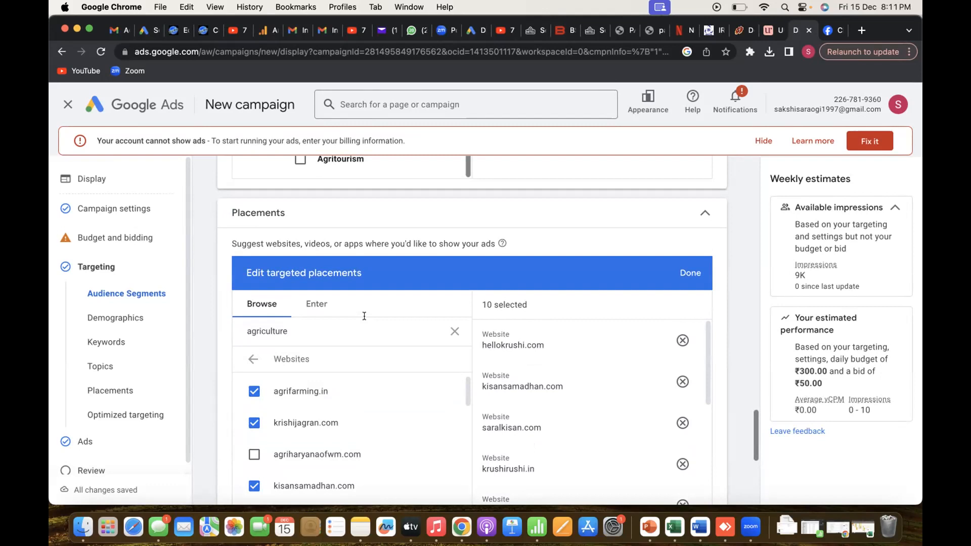
scroll(315, 423, down, 15)
scroll(347, 416, up, 5)
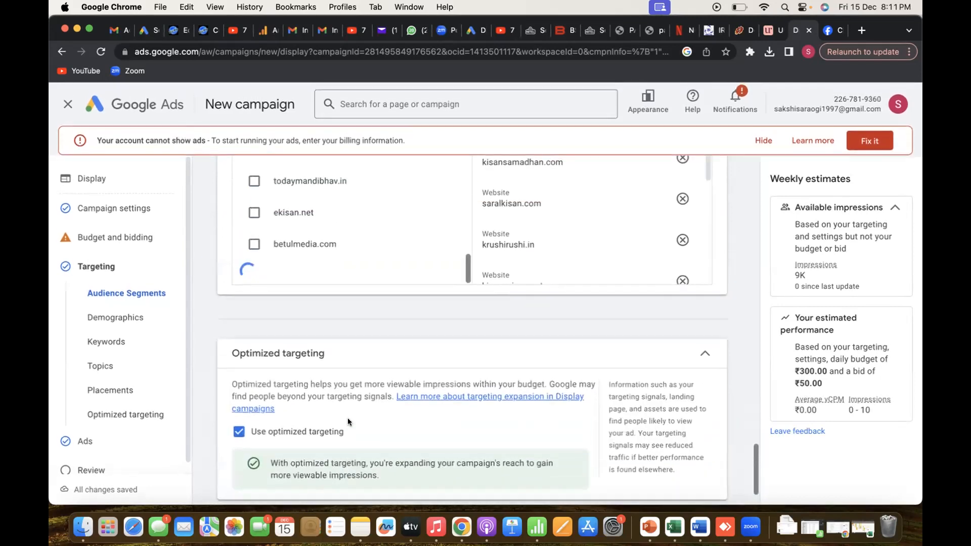
scroll(346, 395, down, 5)
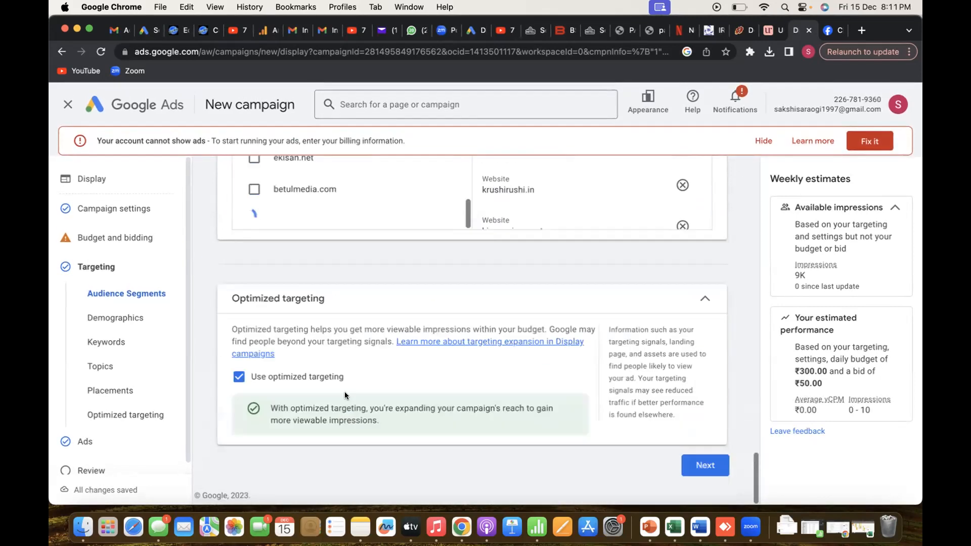
Go back over the targeted topics, keyword setting and audience segments, and return to the targeted placements
scroll(344, 384, up, 5)
scroll(344, 387, down, 2)
scroll(344, 387, up, 10)
scroll(345, 386, up, 8)
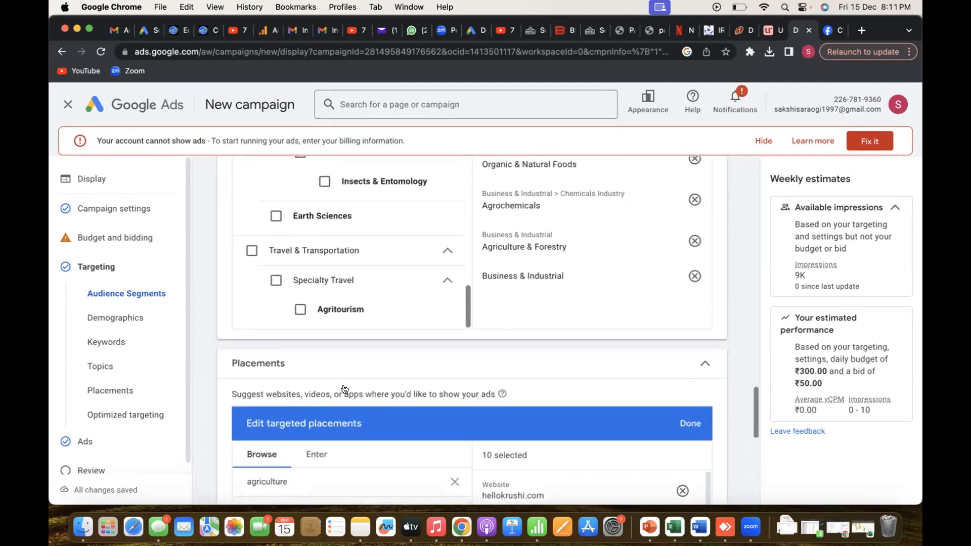
scroll(345, 388, up, 10)
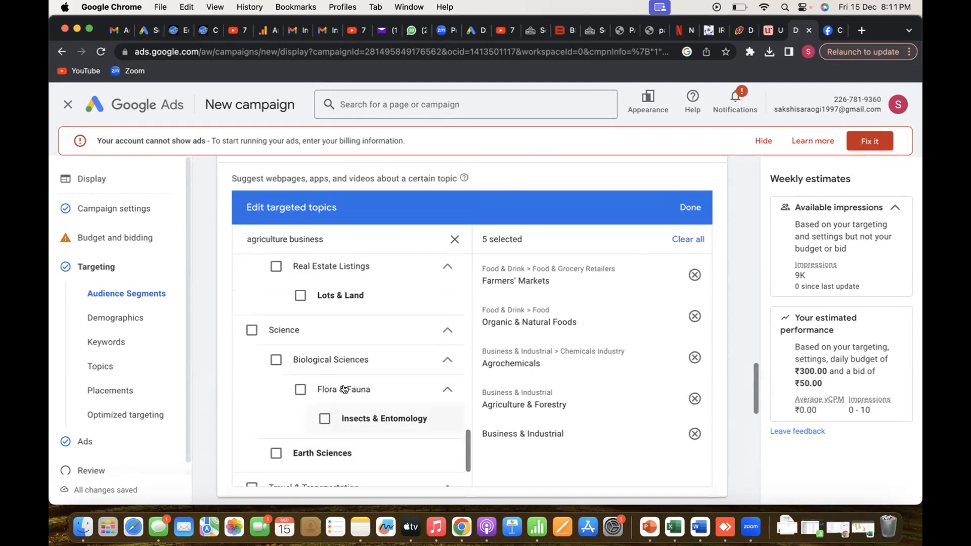
scroll(344, 386, up, 10)
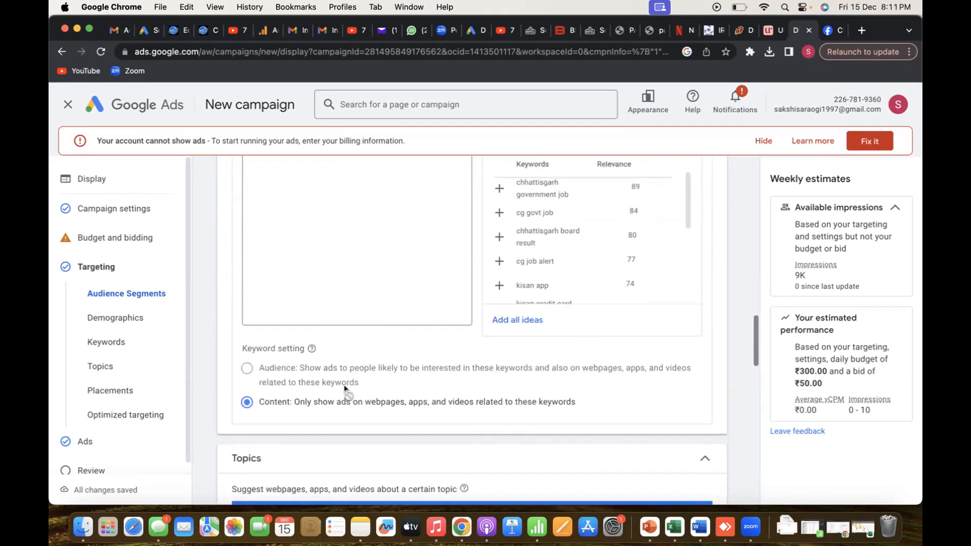
scroll(344, 385, up, 10)
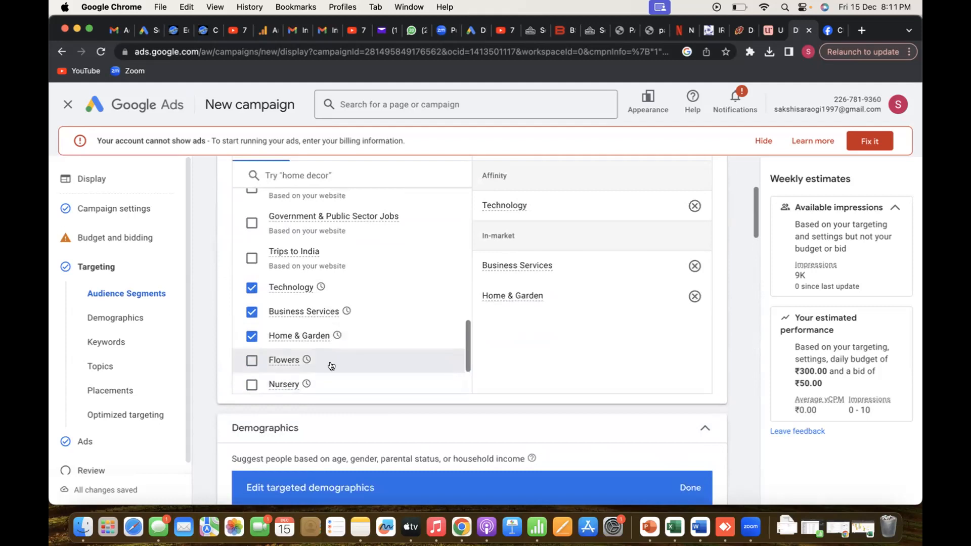
scroll(361, 224, up, 15)
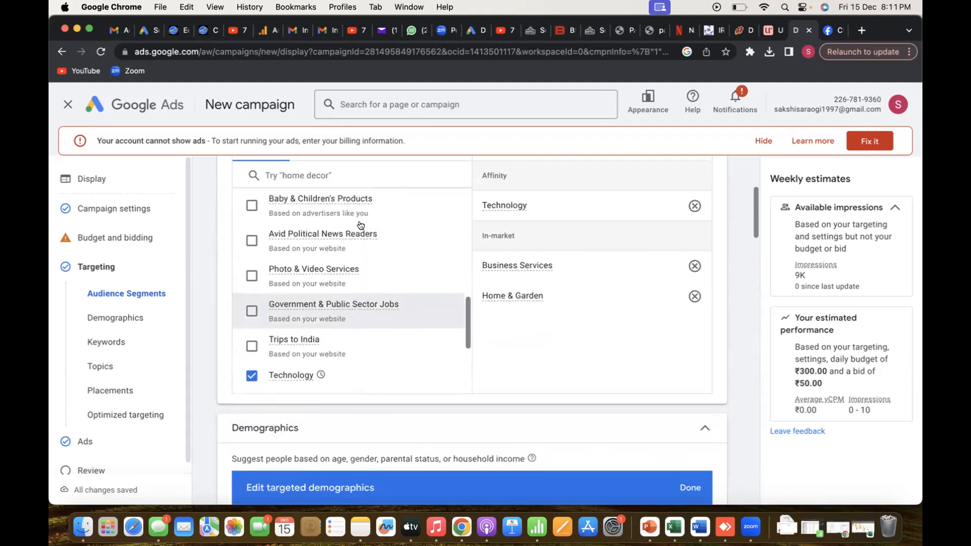
scroll(362, 222, up, 4)
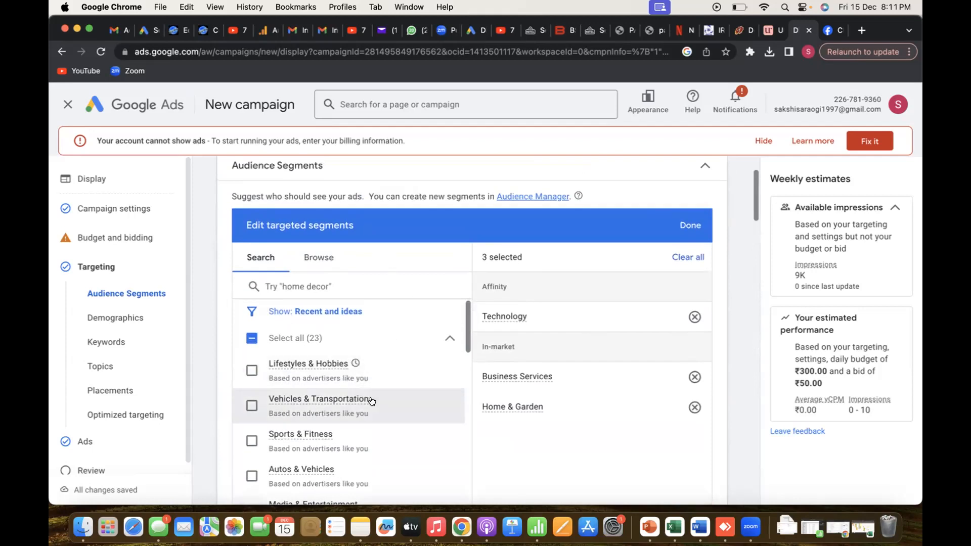
scroll(372, 401, down, 20)
scroll(372, 401, down, 10)
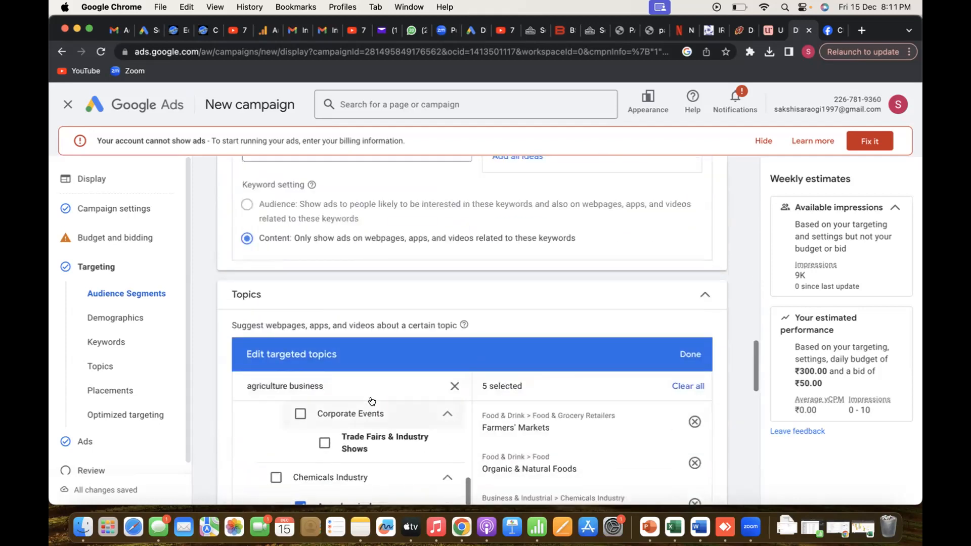
scroll(371, 401, down, 6)
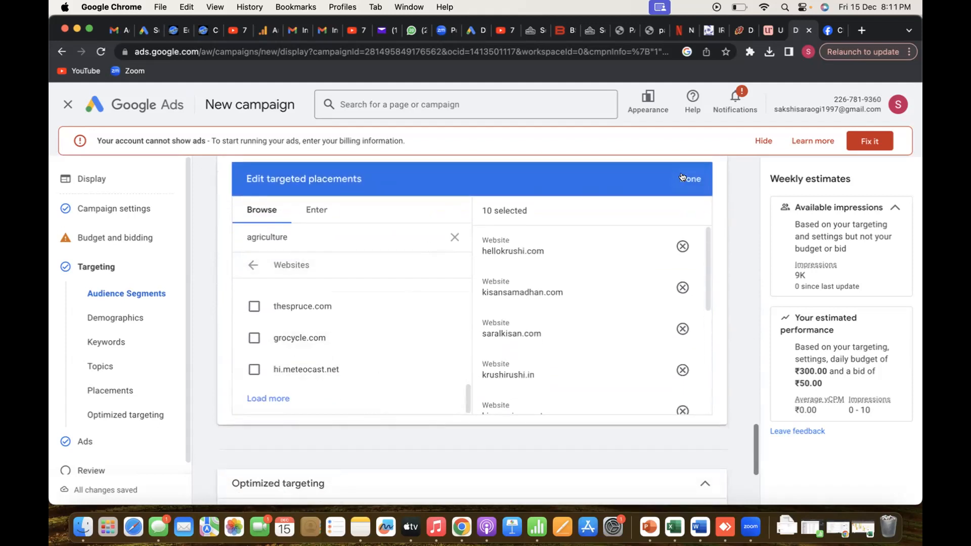
Try removing nibsm.org.in and krishakjagat.org from the targeted placements, and restore both websites
scroll(303, 337, up, 10)
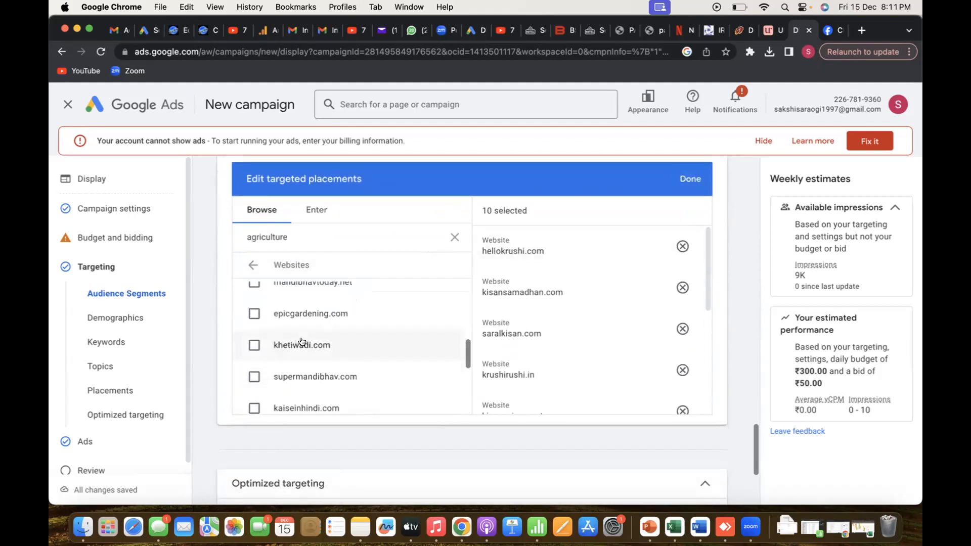
scroll(303, 336, up, 5)
scroll(303, 336, down, 2)
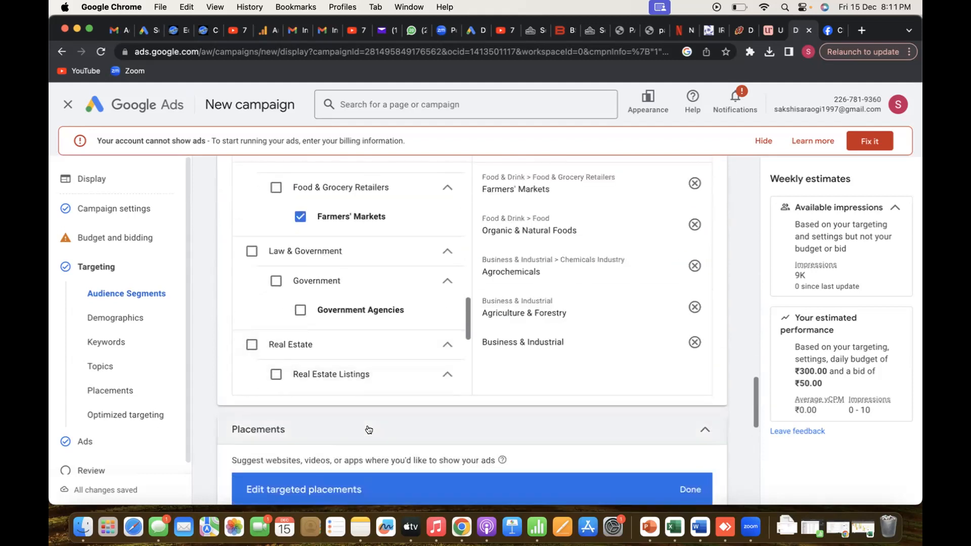
scroll(369, 430, down, 5)
scroll(369, 429, down, 1)
click(255, 432)
click(262, 464)
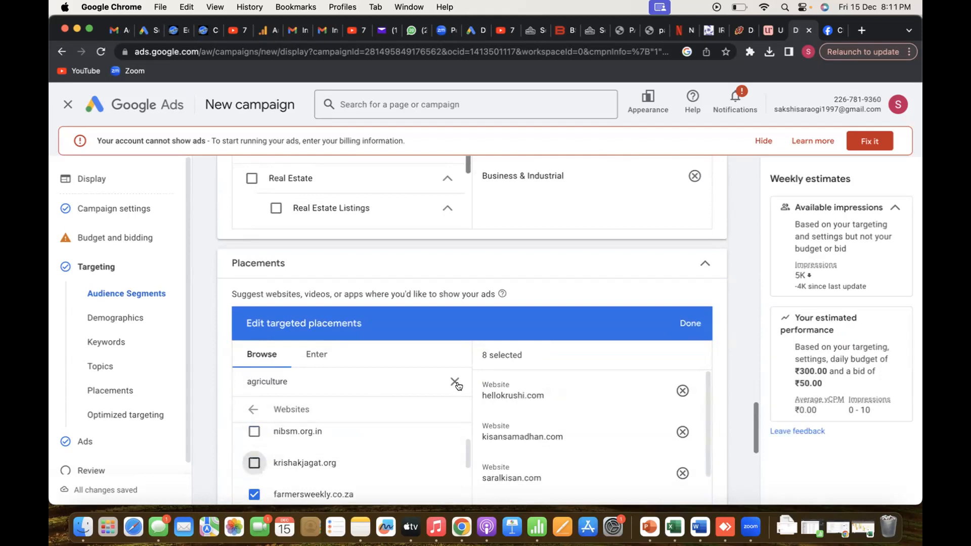
click(254, 431)
click(254, 462)
Add three more agriculture websites to the targeted placements, including epicgardening.com and khetiwadi.com
scroll(303, 462, down, 3)
scroll(308, 463, down, 2)
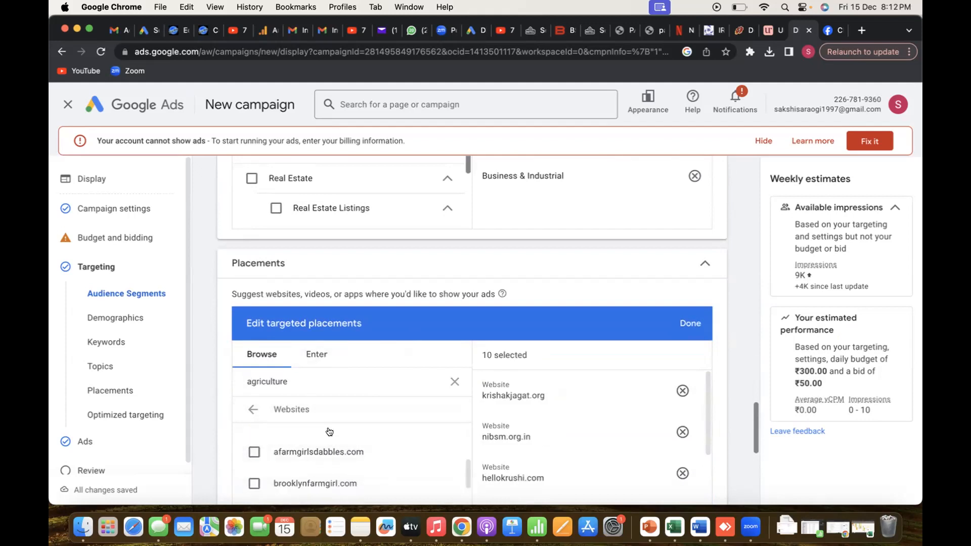
scroll(331, 436, down, 1)
scroll(333, 440, down, 1)
scroll(673, 243, down, 3)
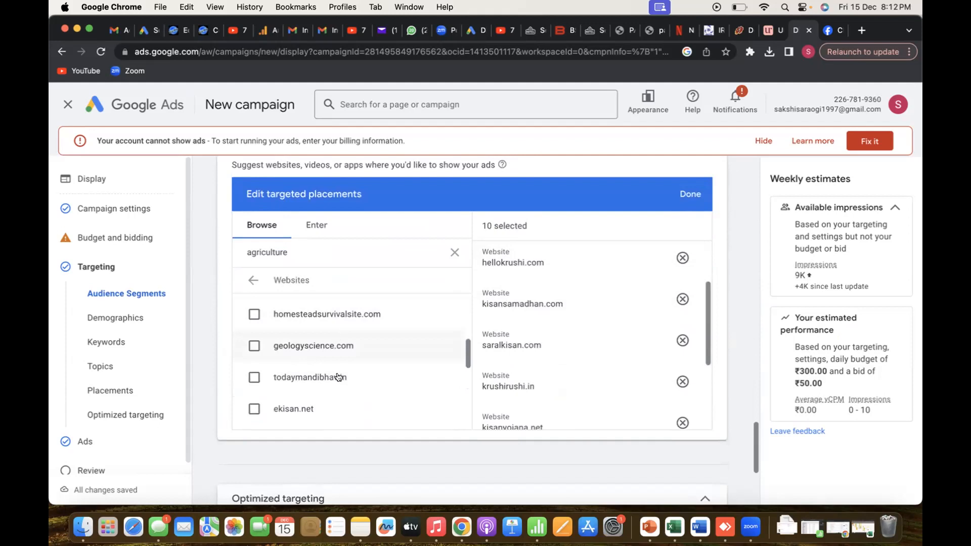
scroll(342, 398, down, 1)
click(347, 373)
scroll(349, 344, down, 2)
scroll(336, 363, down, 1)
click(320, 380)
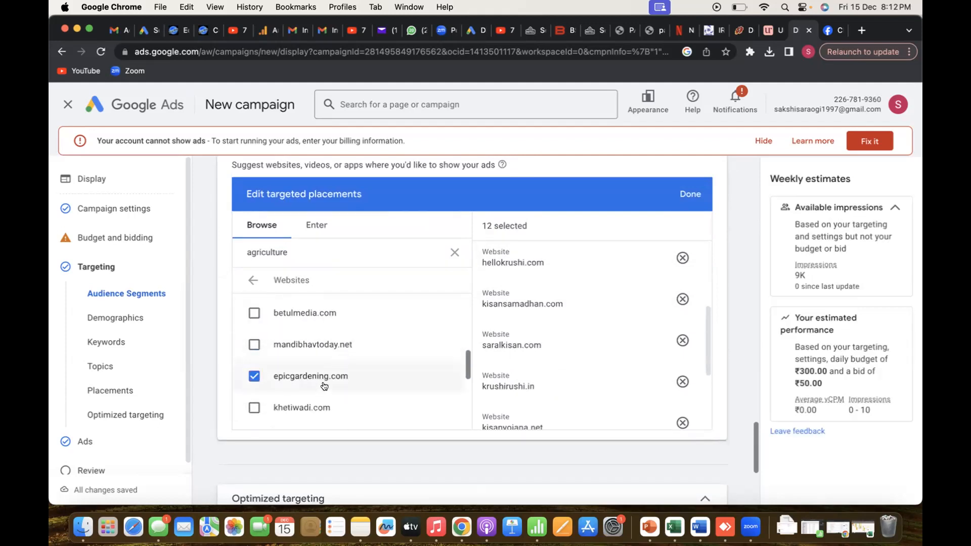
click(311, 408)
scroll(319, 384, down, 3)
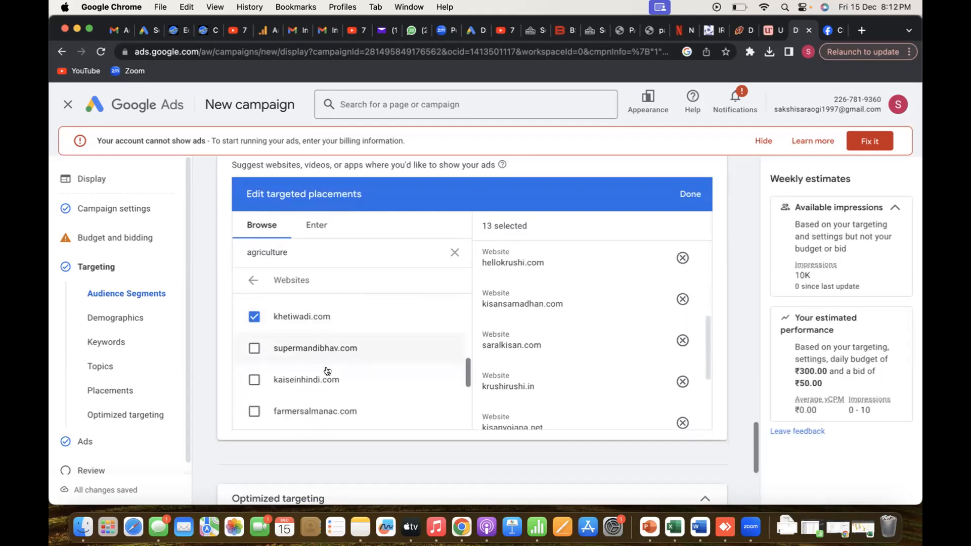
Add the websites thechopal.com, evergreenseeds.com and amodernhomestead.com to the targeted placements
double_click(327, 374)
scroll(349, 364, down, 1)
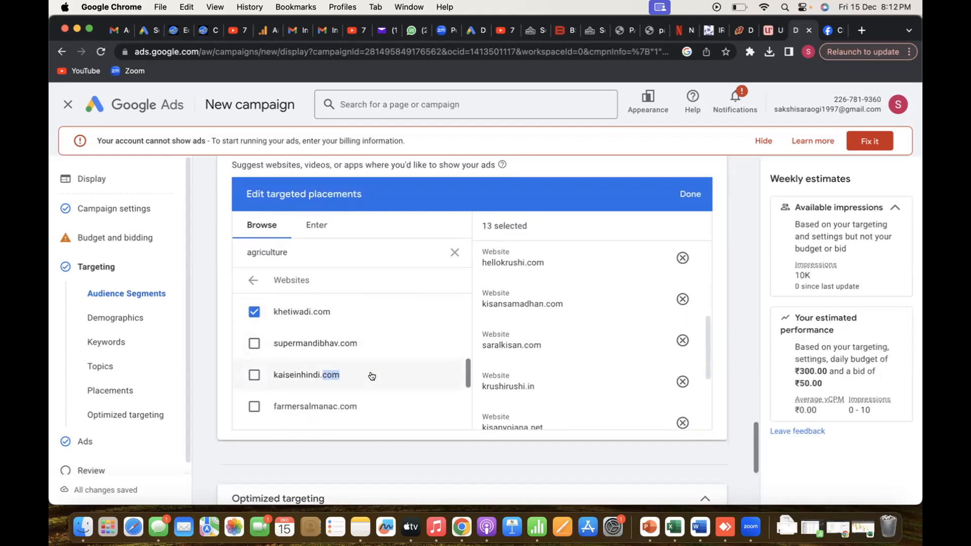
scroll(338, 379, down, 3)
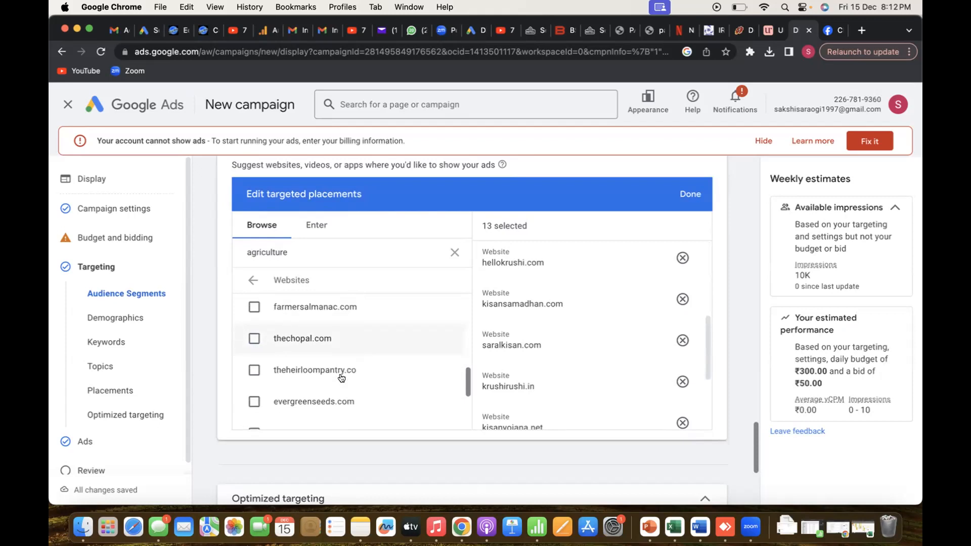
click(311, 345)
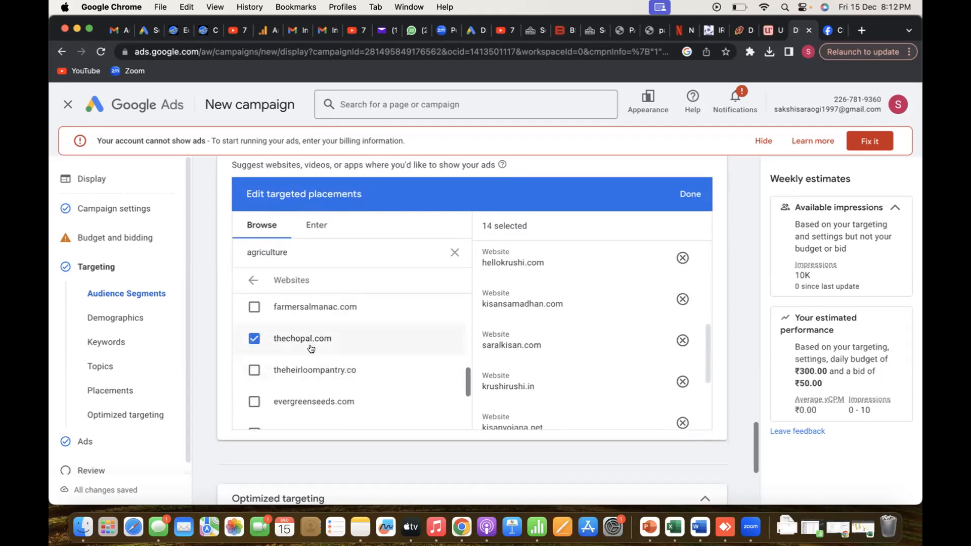
scroll(315, 373, down, 1)
click(315, 374)
scroll(315, 384, down, 1)
click(315, 394)
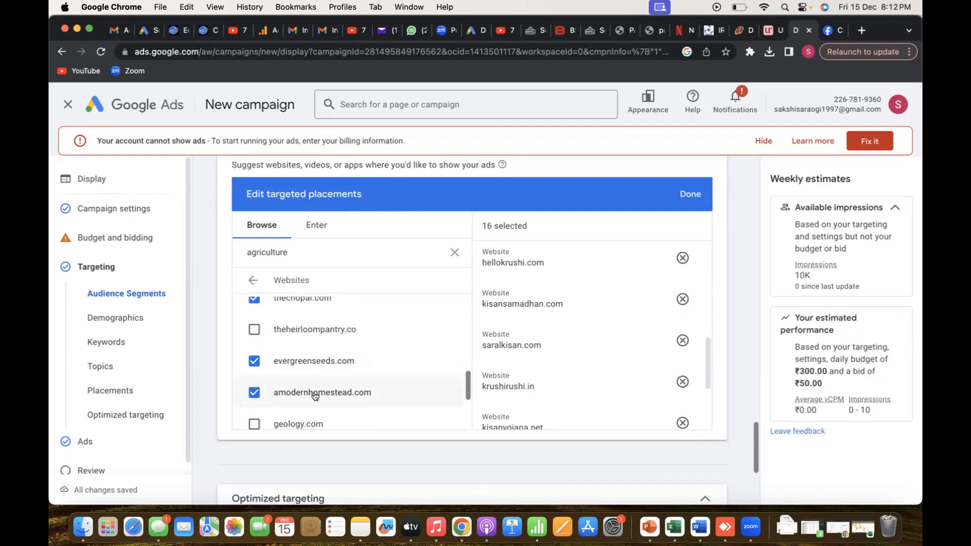
Add apsbb.org to the targeted placements and look over the remaining agriculture website suggestions
scroll(284, 418, down, 3)
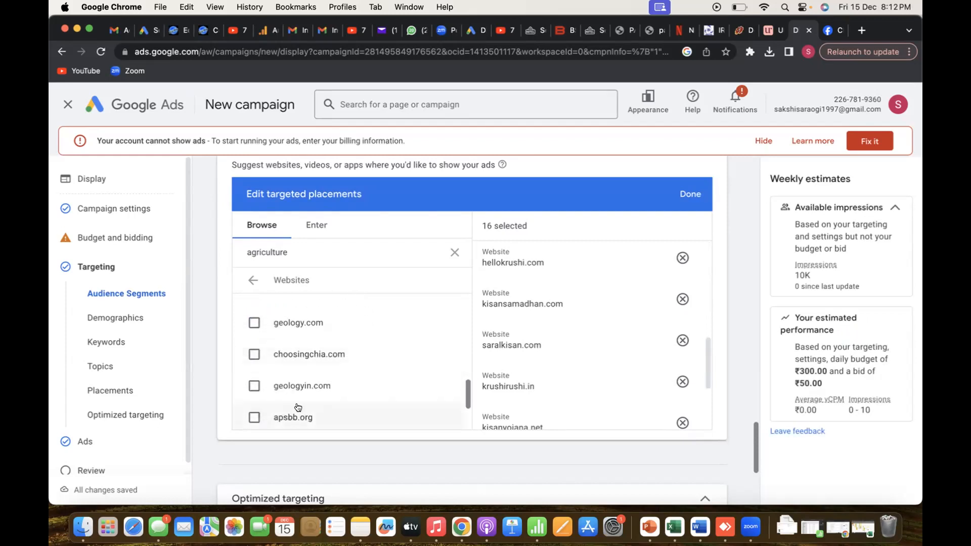
scroll(304, 387, down, 2)
click(295, 360)
scroll(312, 394, down, 1)
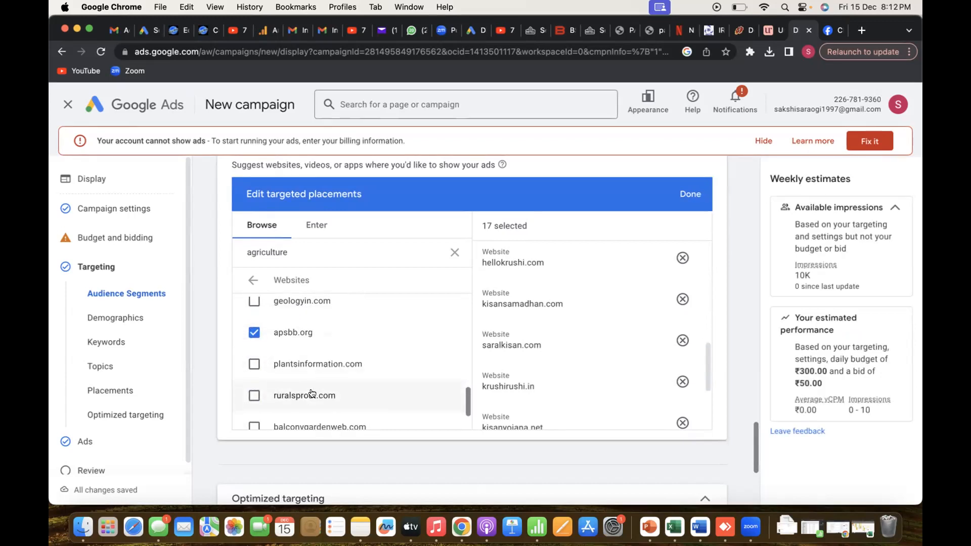
scroll(311, 394, down, 4)
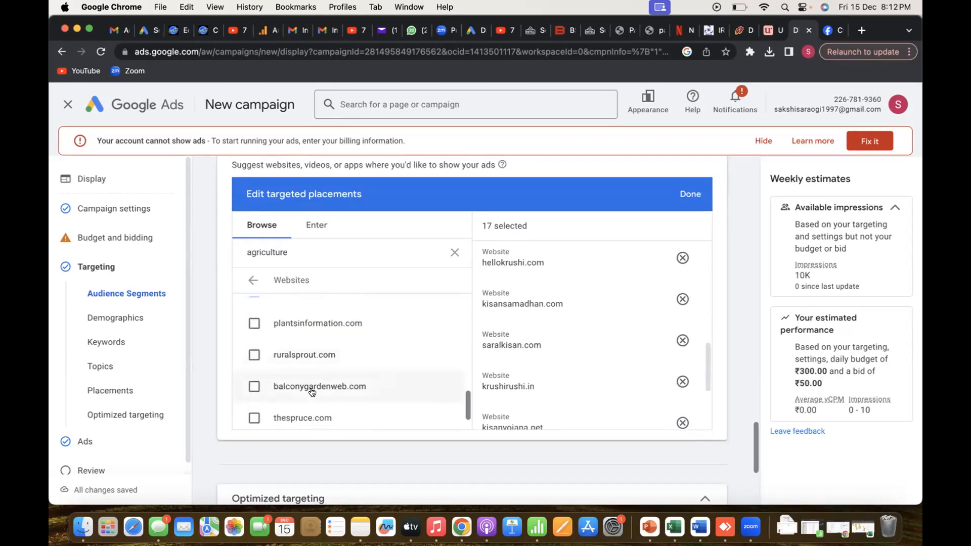
scroll(312, 392, down, 2)
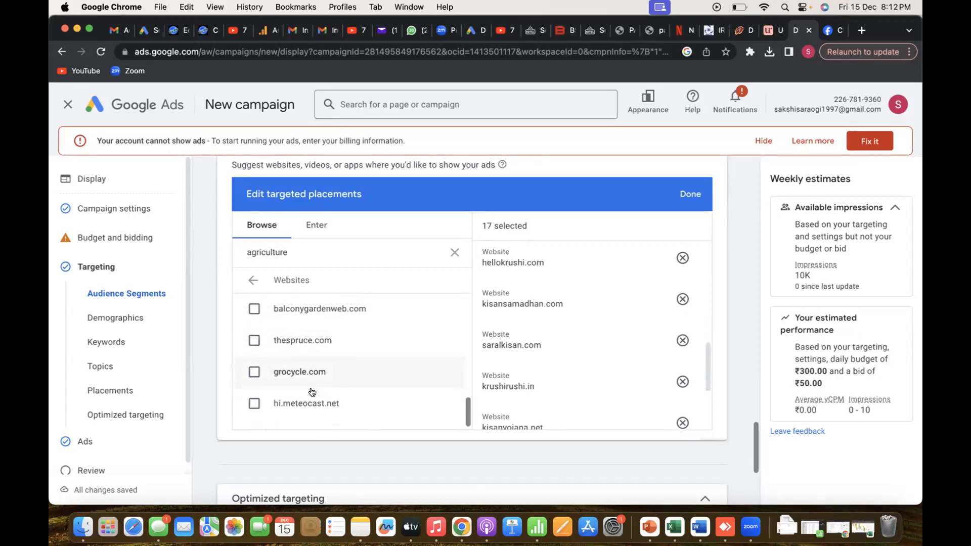
click(260, 391)
scroll(324, 353, down, 1)
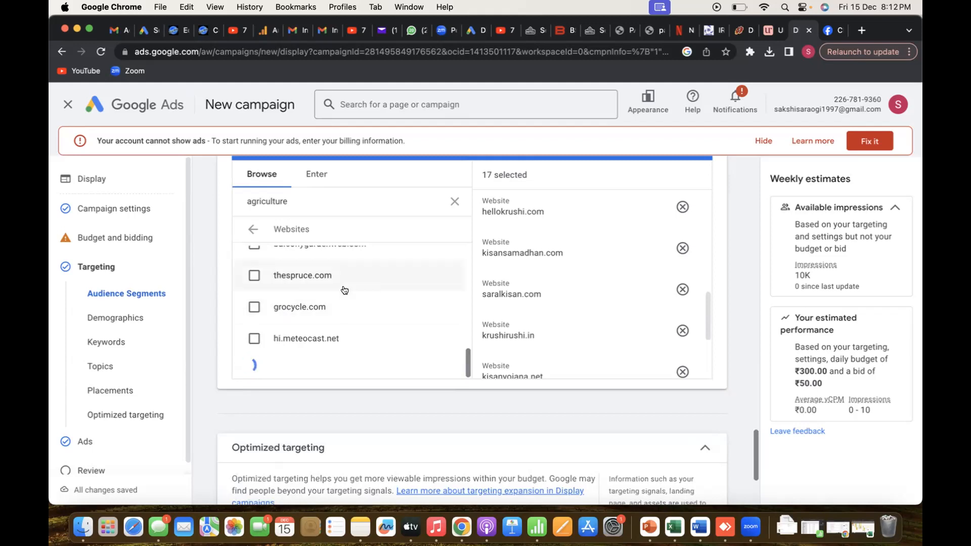
scroll(344, 290, down, 1)
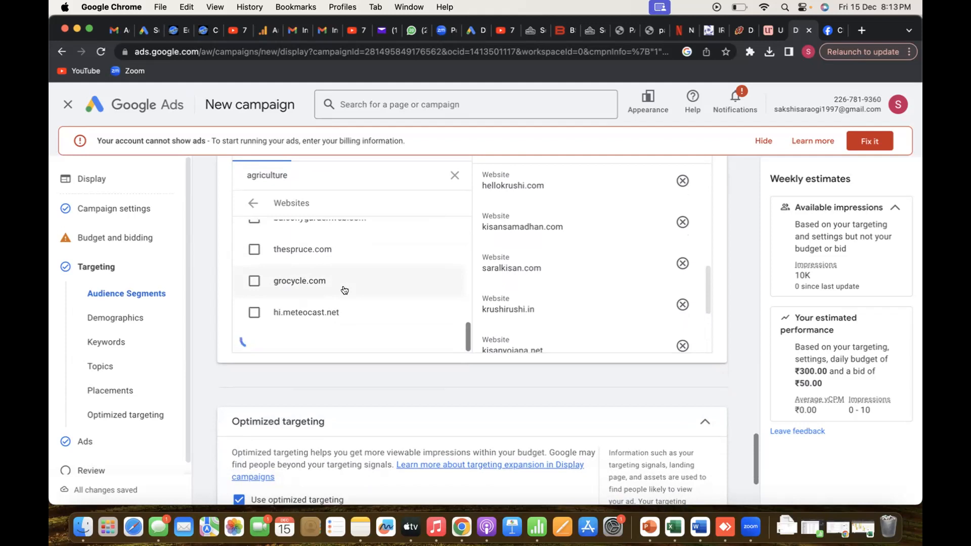
Try adding Travel & Transportation to the targeted topics, and deselect it again
scroll(344, 289, up, 8)
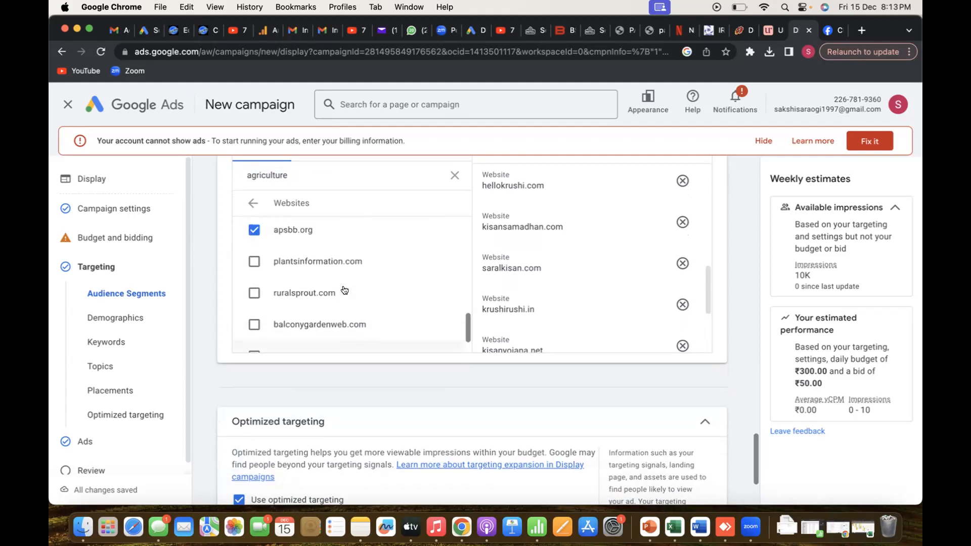
scroll(345, 290, up, 10)
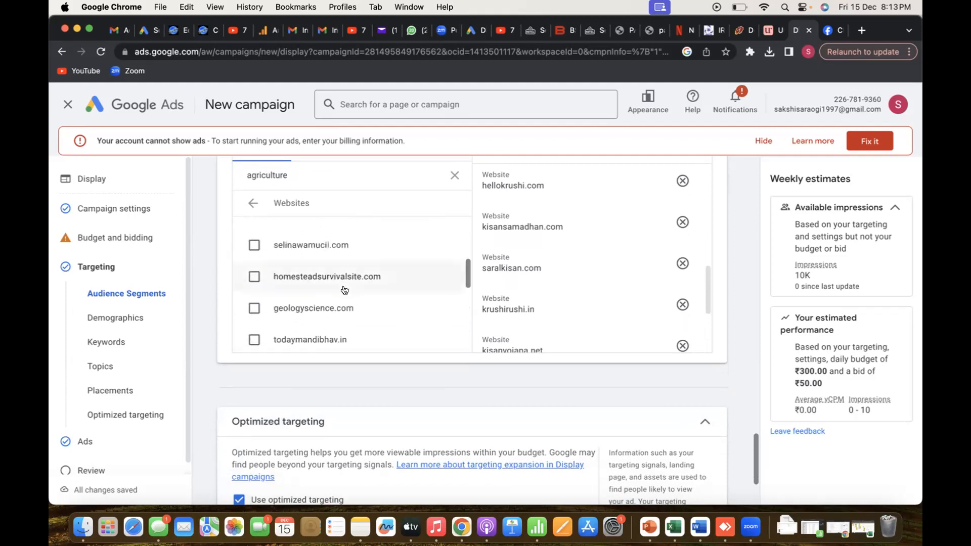
scroll(344, 289, up, 10)
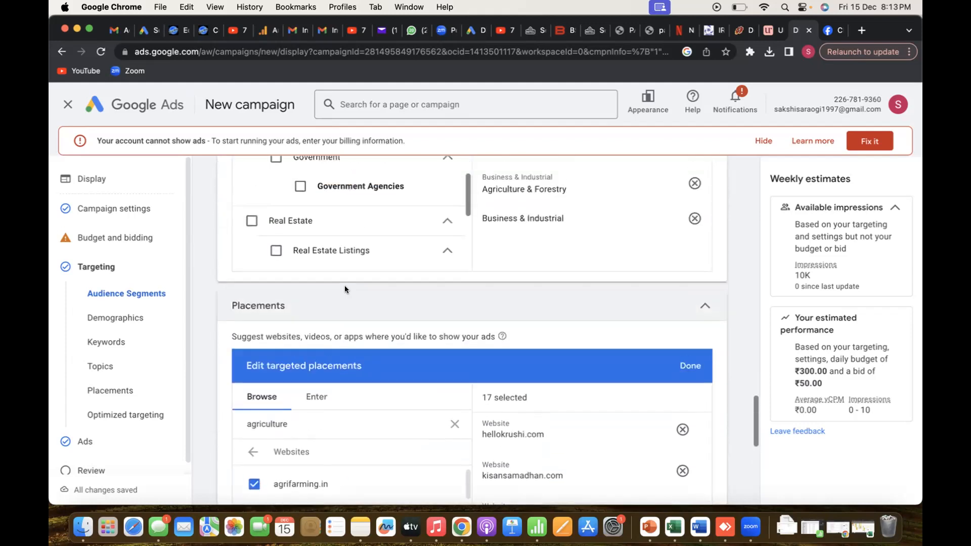
scroll(344, 290, down, 5)
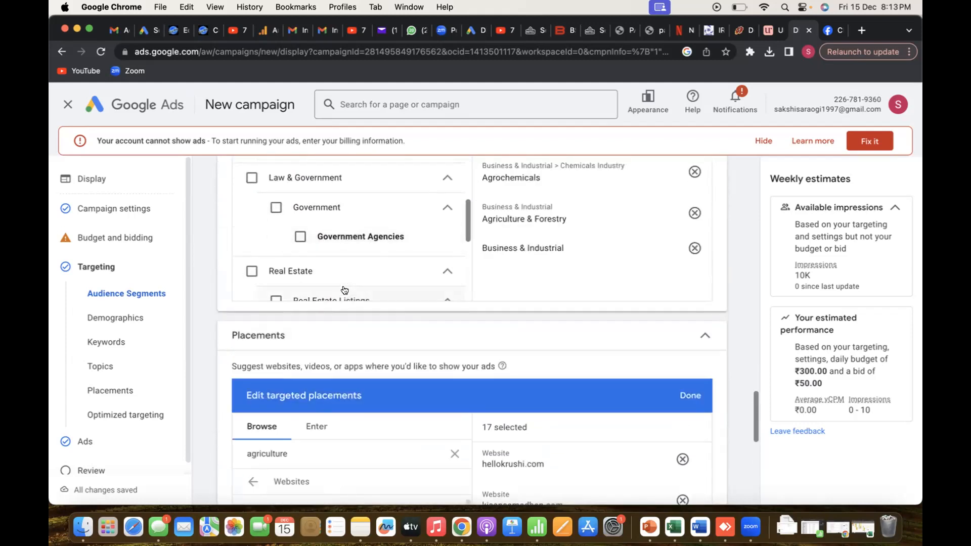
scroll(344, 290, down, 5)
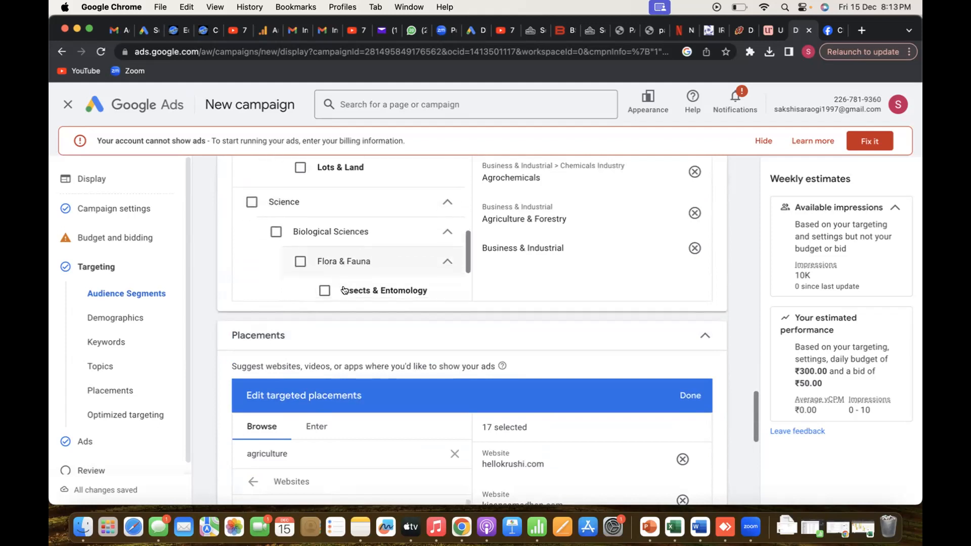
scroll(344, 289, down, 5)
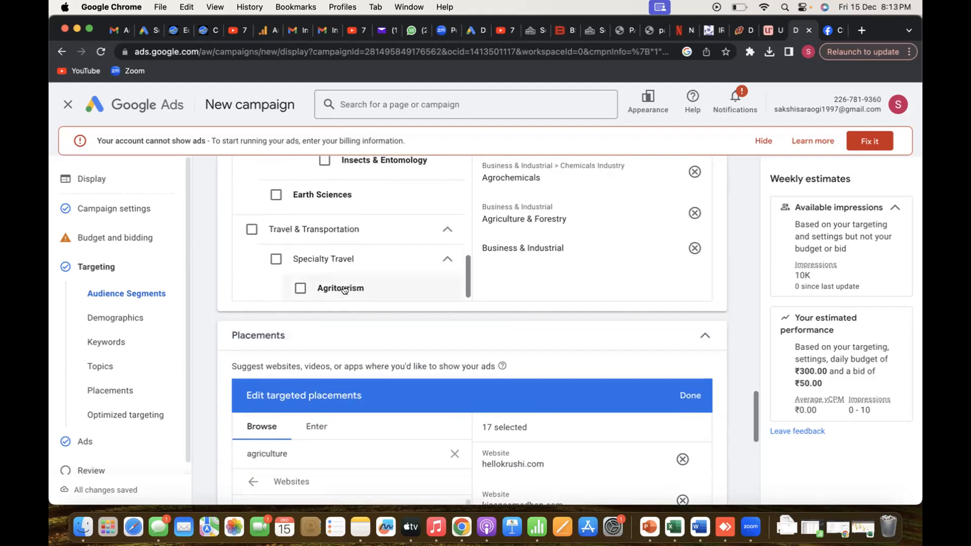
click(388, 216)
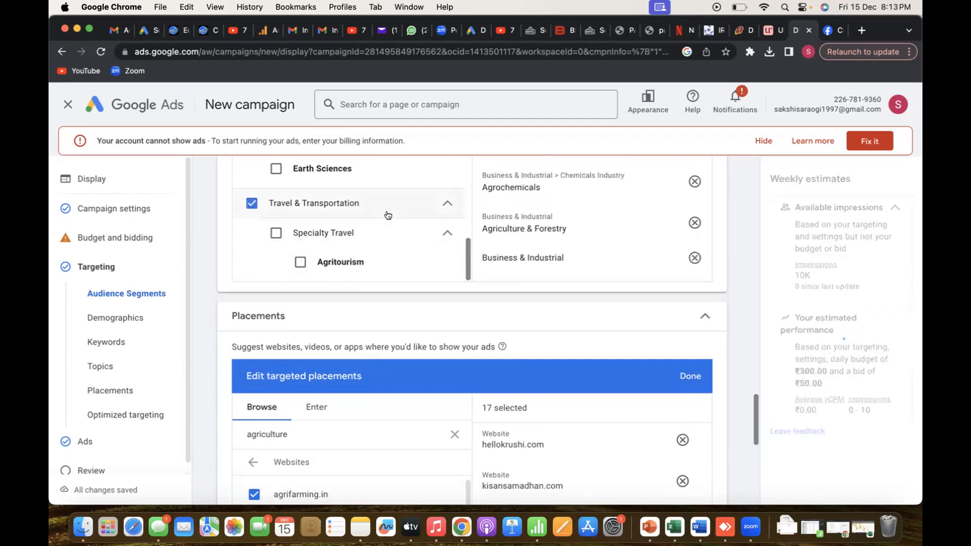
scroll(388, 216, up, 5)
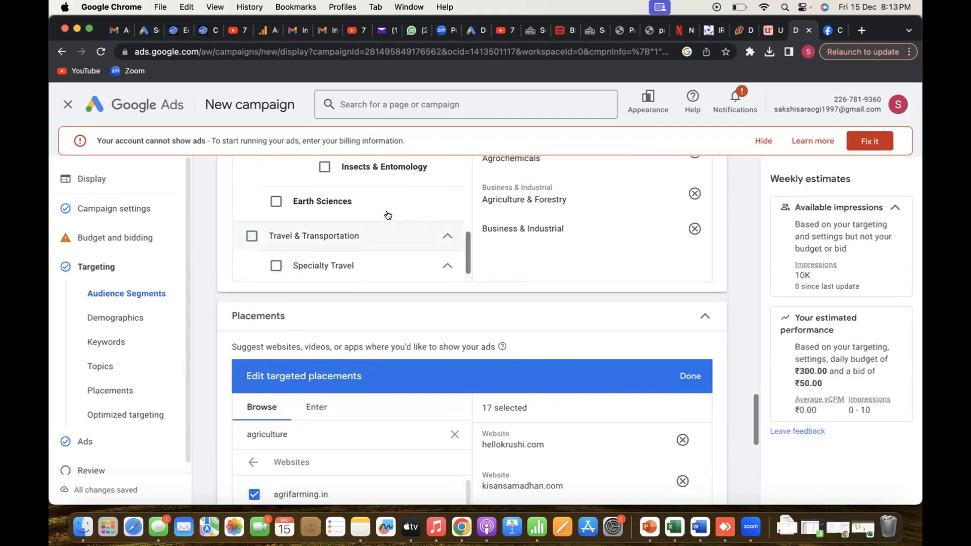
scroll(388, 216, up, 10)
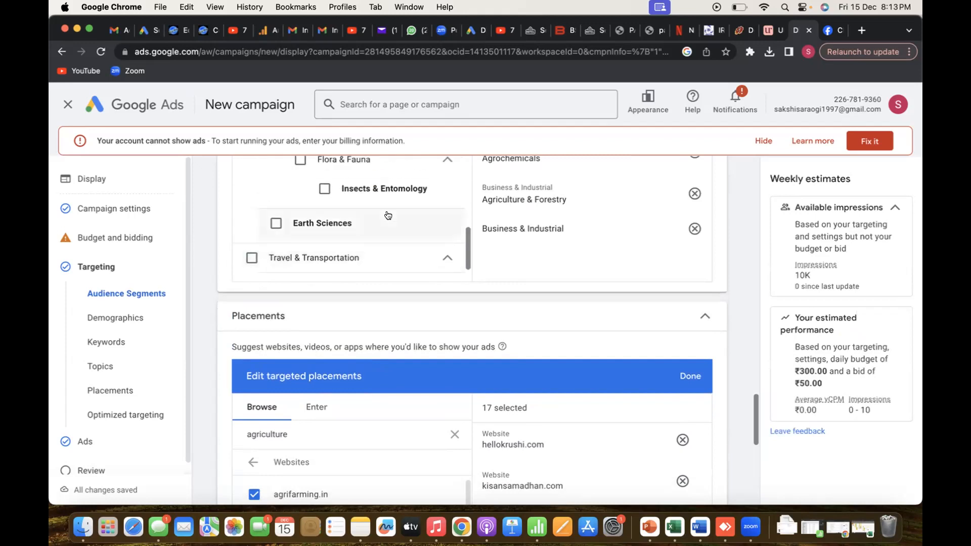
Switch between the targeting and ad creation sections to check the weekly estimates
click(134, 392)
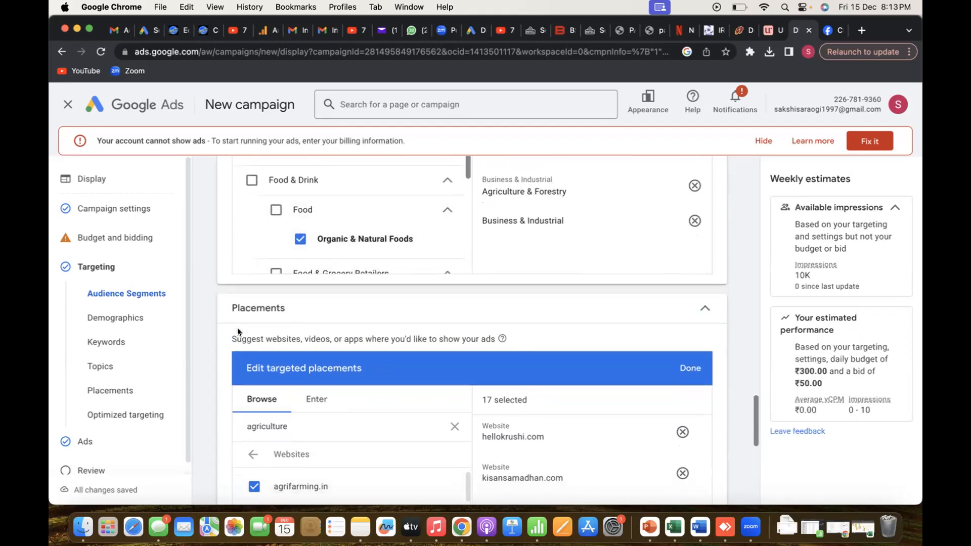
click(82, 433)
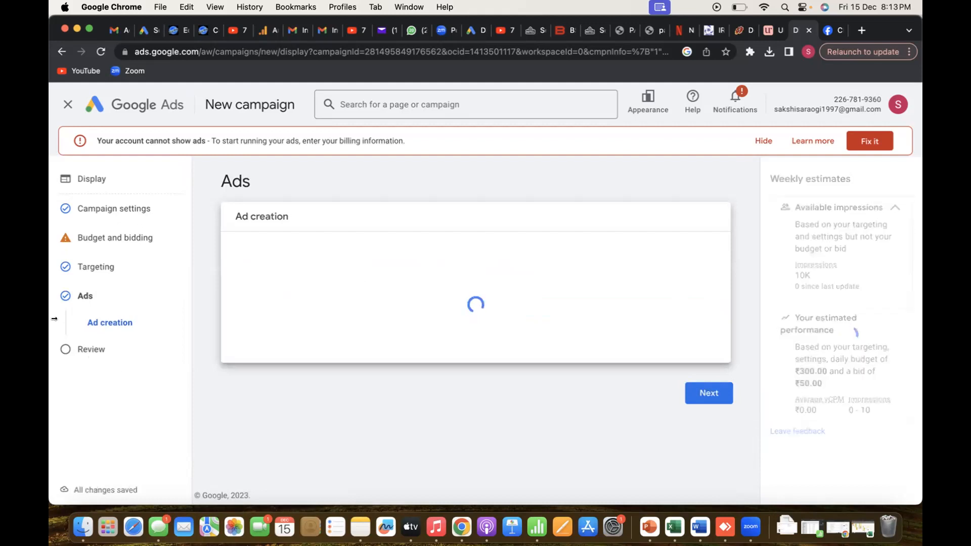
click(90, 268)
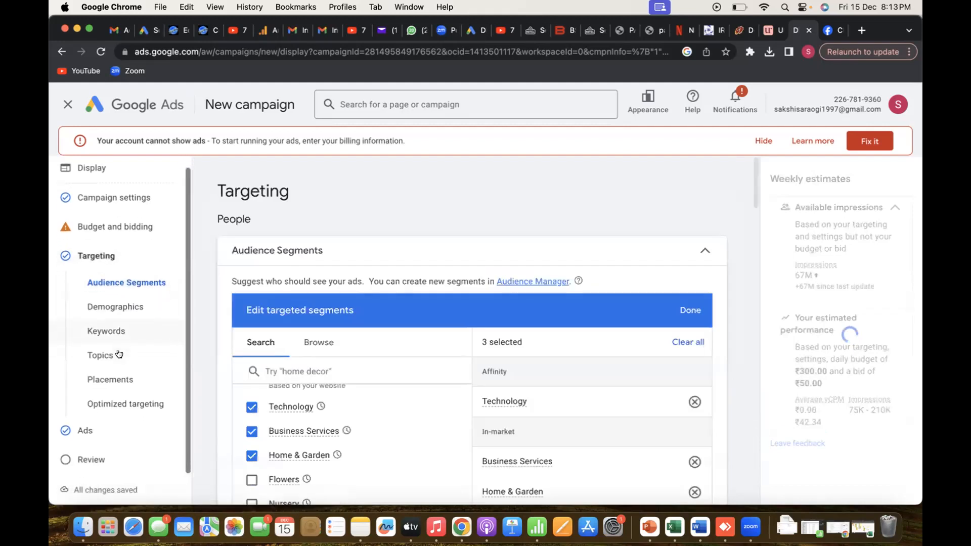
click(90, 435)
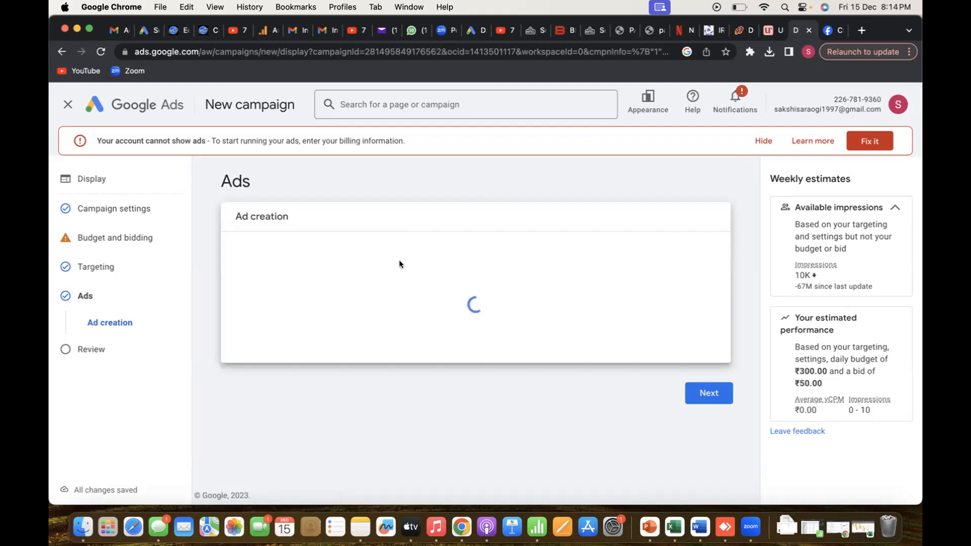
Examine the campaign review summary and go to the content exclusions error that has to be fixed
click(66, 351)
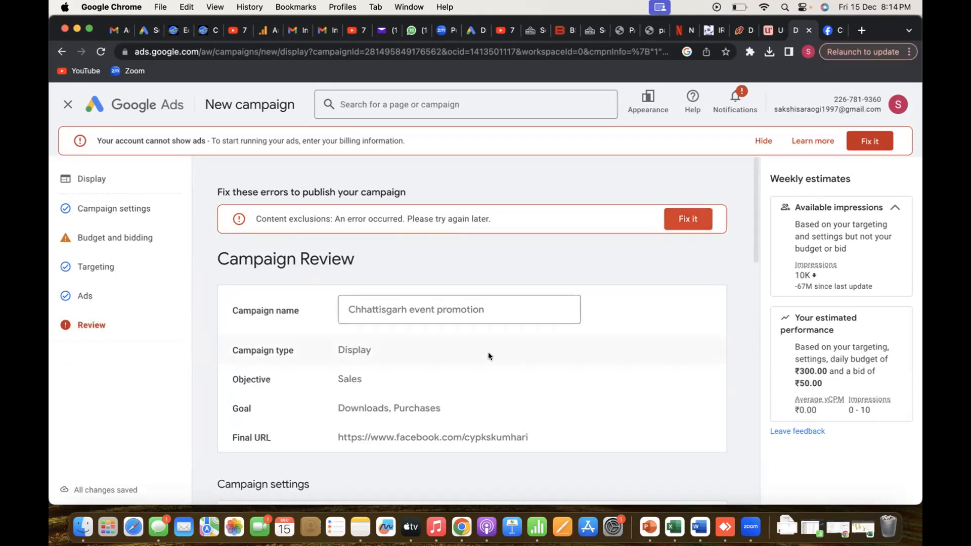
scroll(487, 354, down, 7)
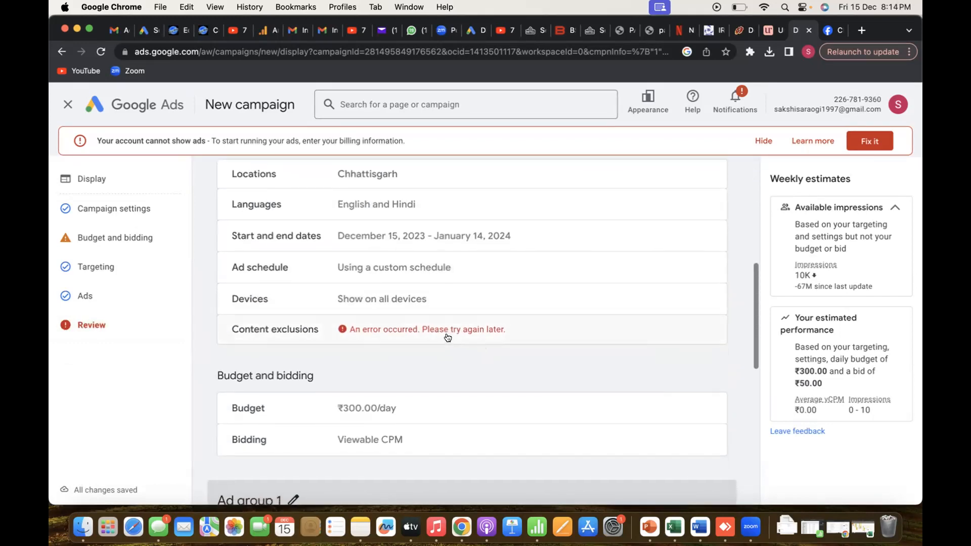
scroll(446, 335, down, 6)
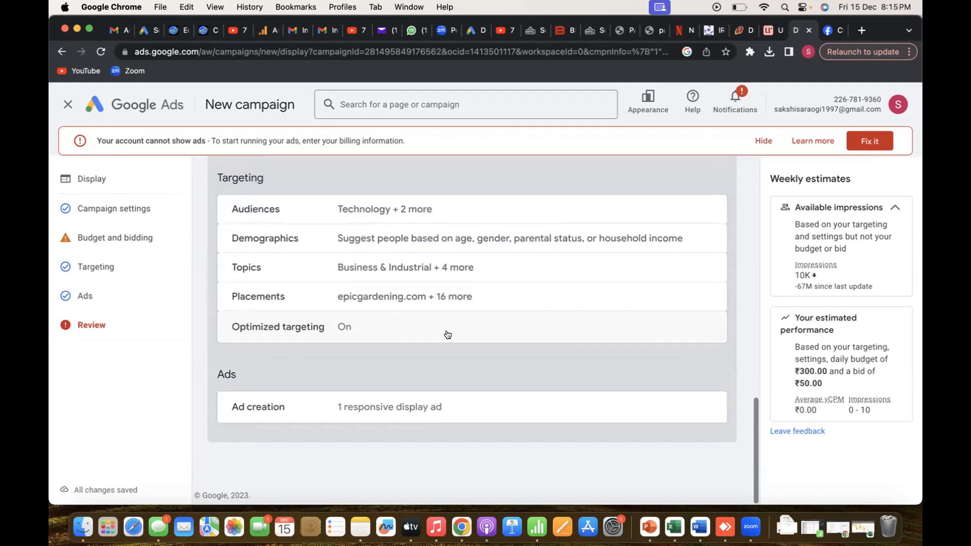
scroll(448, 333, up, 15)
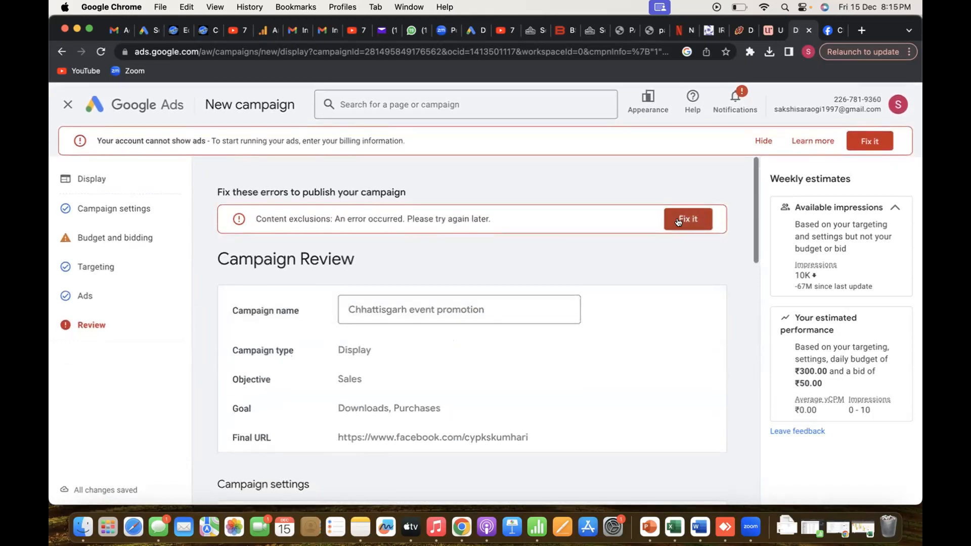
triple_click(404, 220)
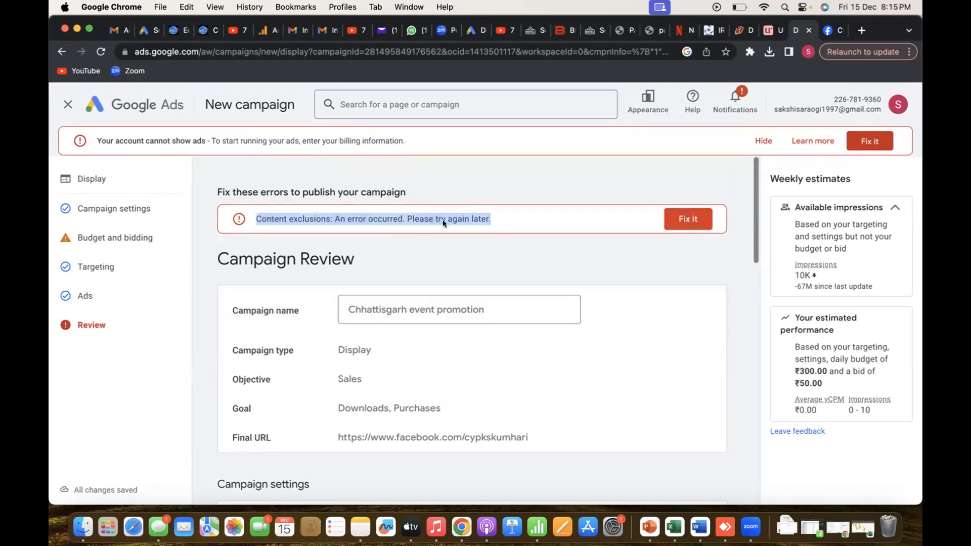
click(672, 224)
click(682, 218)
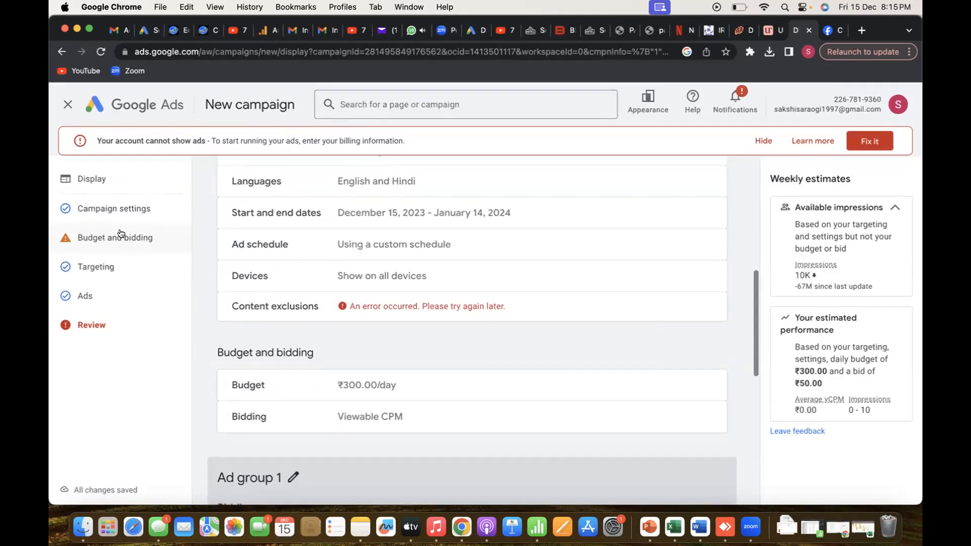
Look through the targeting and campaign settings for the error's source, and expand the content exclusions to examine their options
click(101, 261)
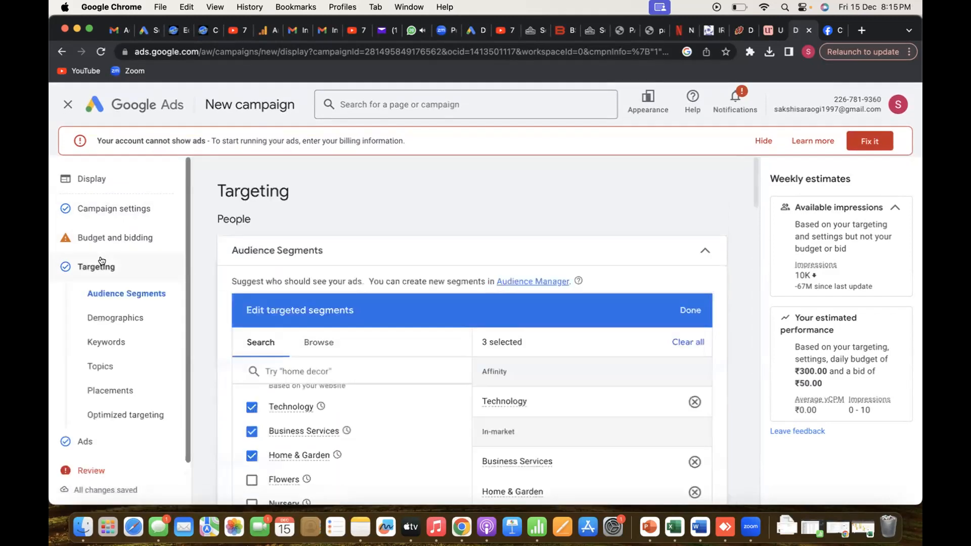
scroll(205, 355, down, 10)
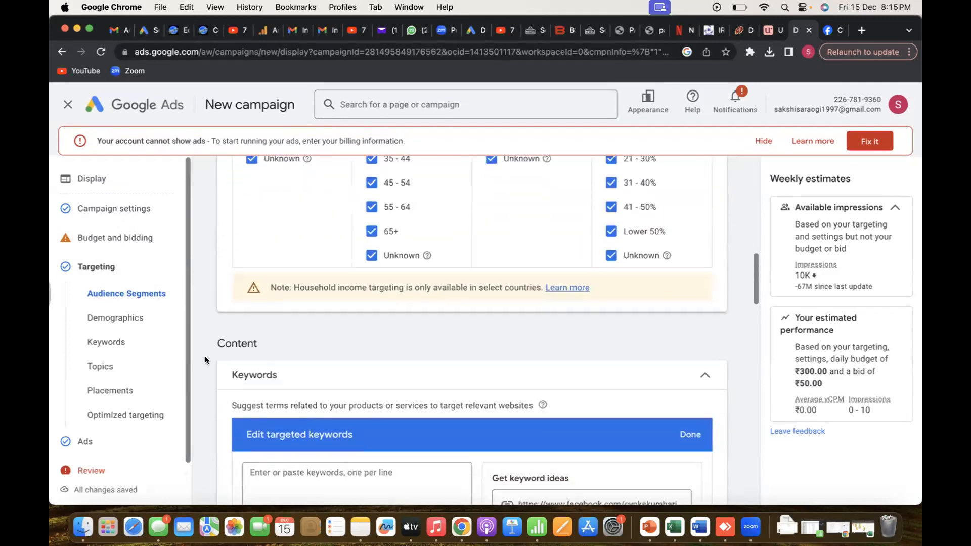
scroll(204, 356, down, 15)
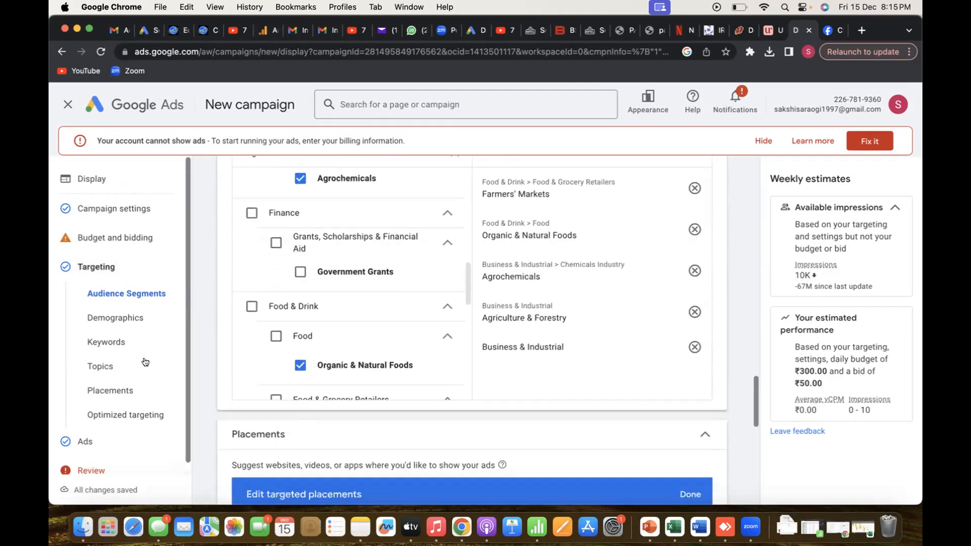
click(121, 236)
click(133, 207)
scroll(369, 344, down, 15)
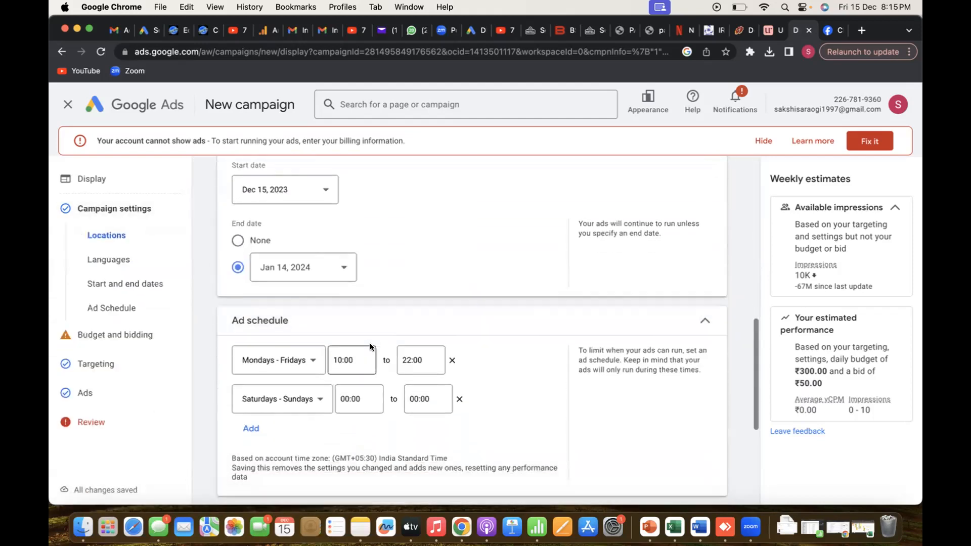
click(347, 446)
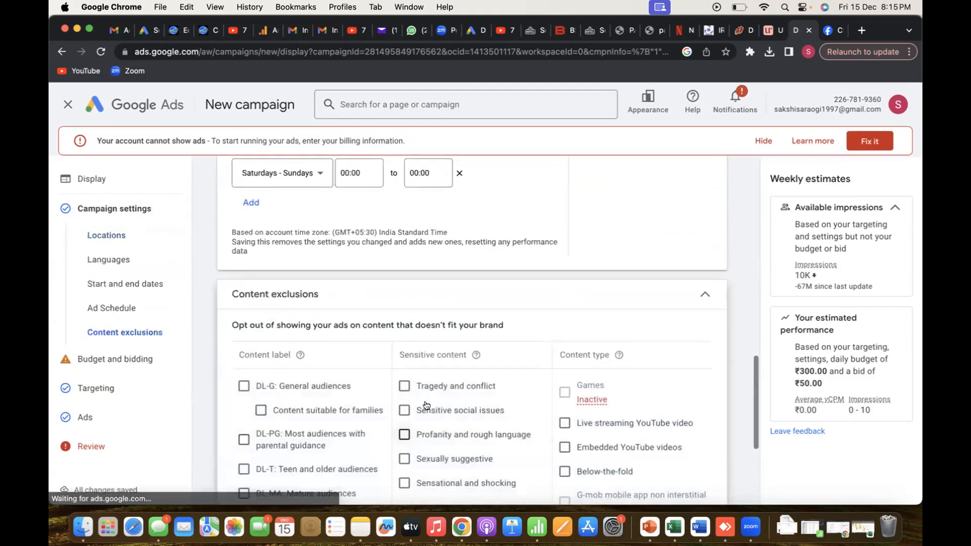
scroll(425, 398, down, 3)
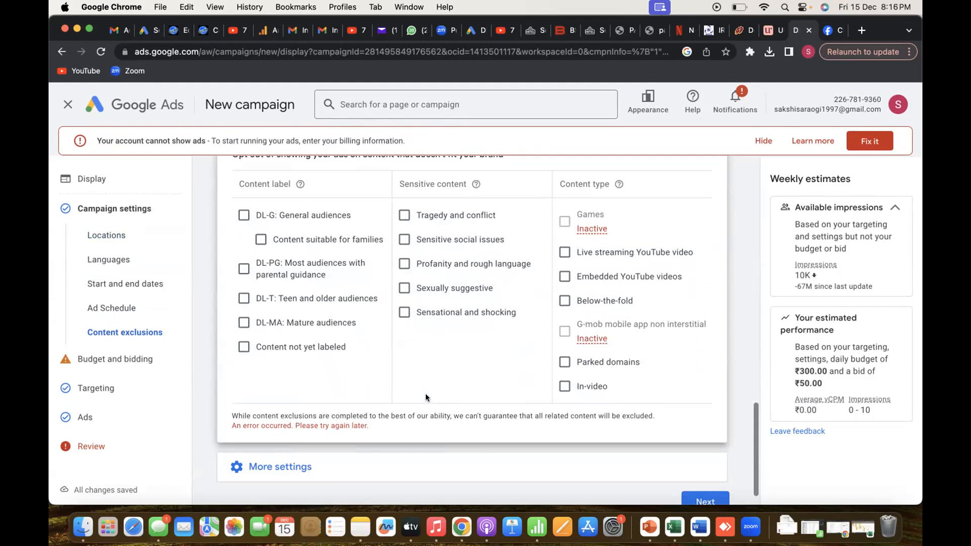
Try excluding Below-the-fold content in the content exclusions, and recheck the campaign review
scroll(426, 397, up, 2)
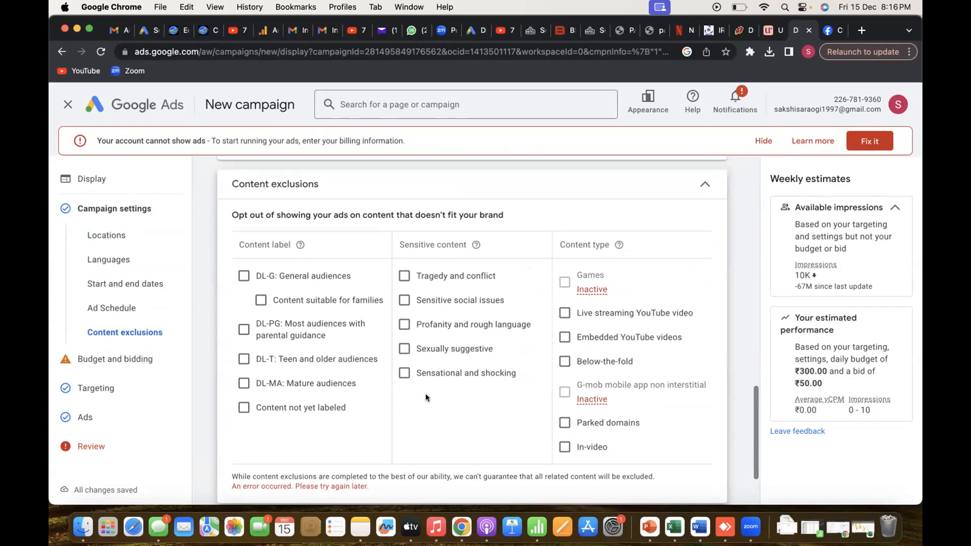
scroll(426, 394, down, 3)
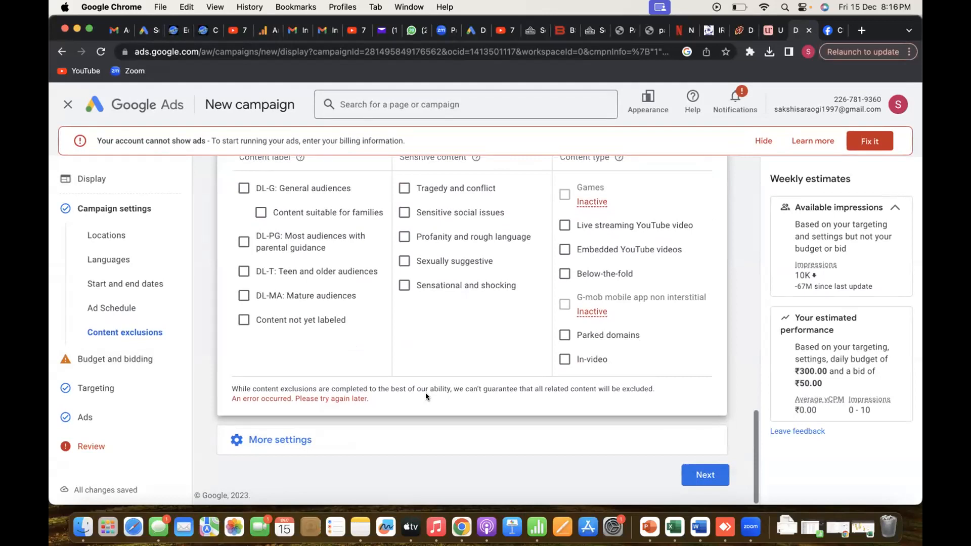
scroll(426, 396, up, 2)
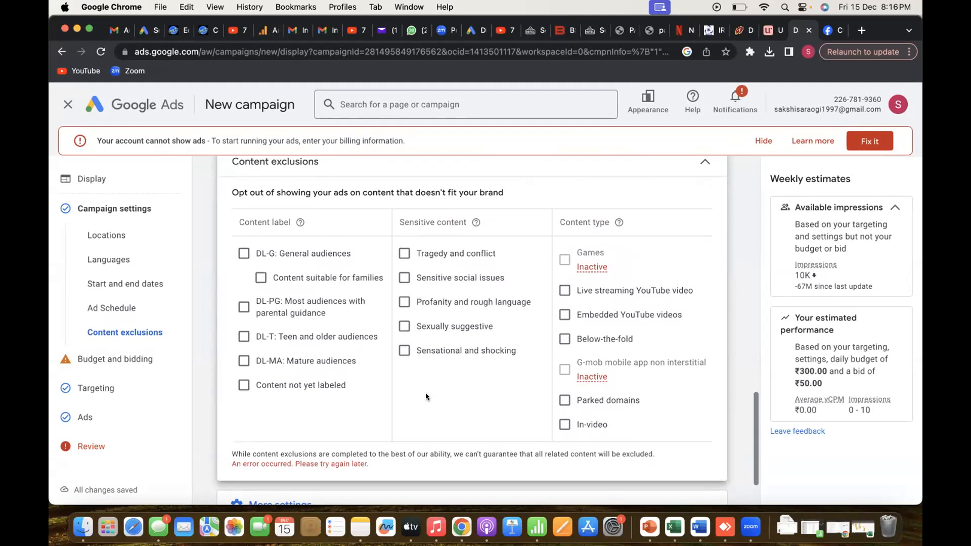
click(564, 336)
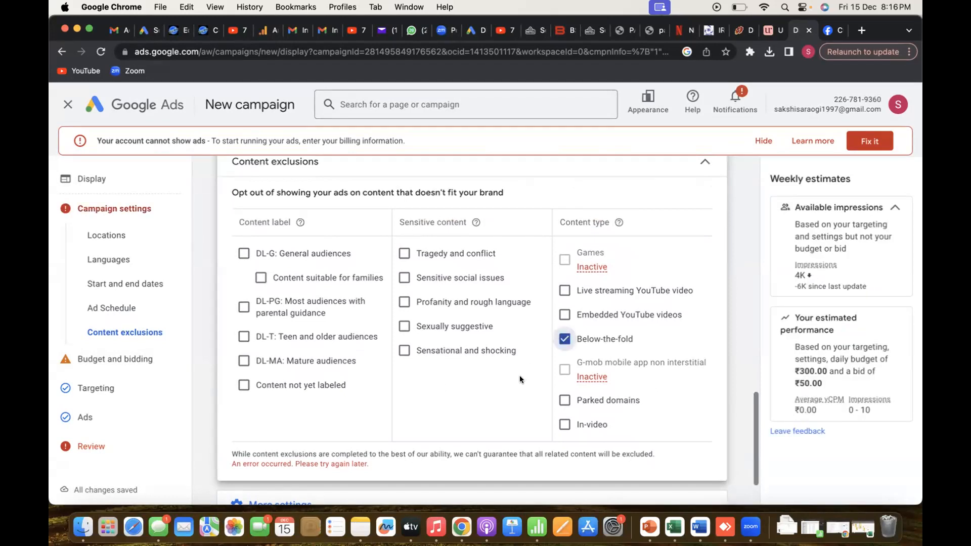
scroll(519, 375, down, 3)
click(681, 470)
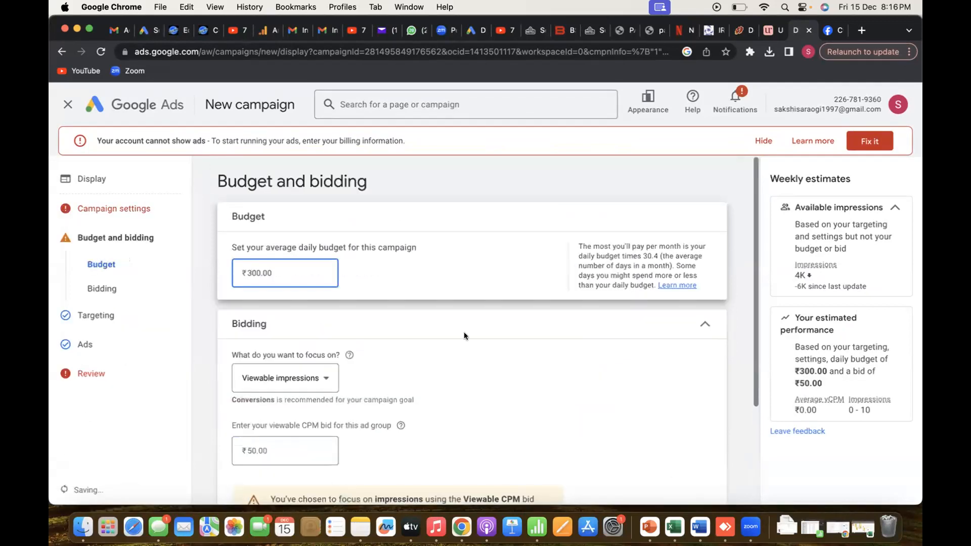
click(91, 373)
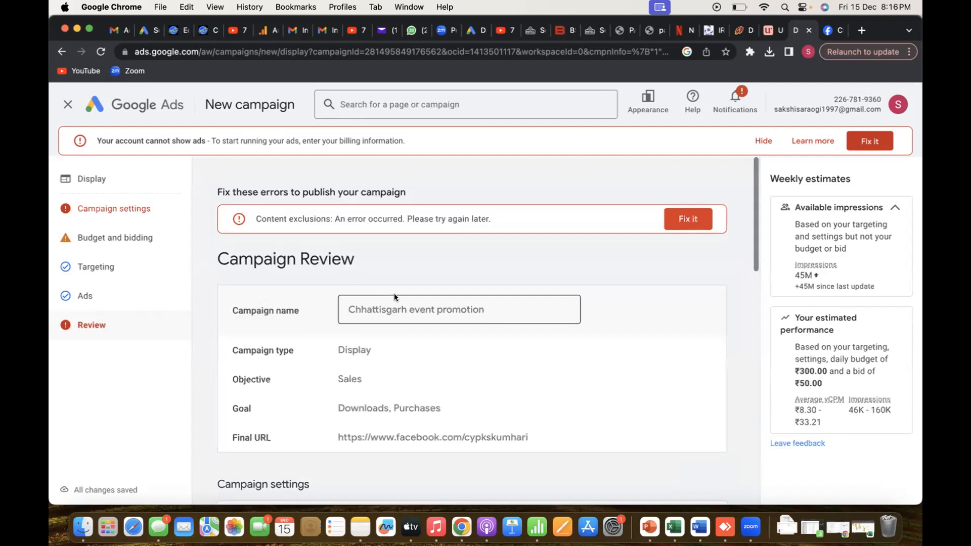
Return to the content exclusions error, remove the Below-the-fold exclusion, and examine the campaign review summary again
click(687, 219)
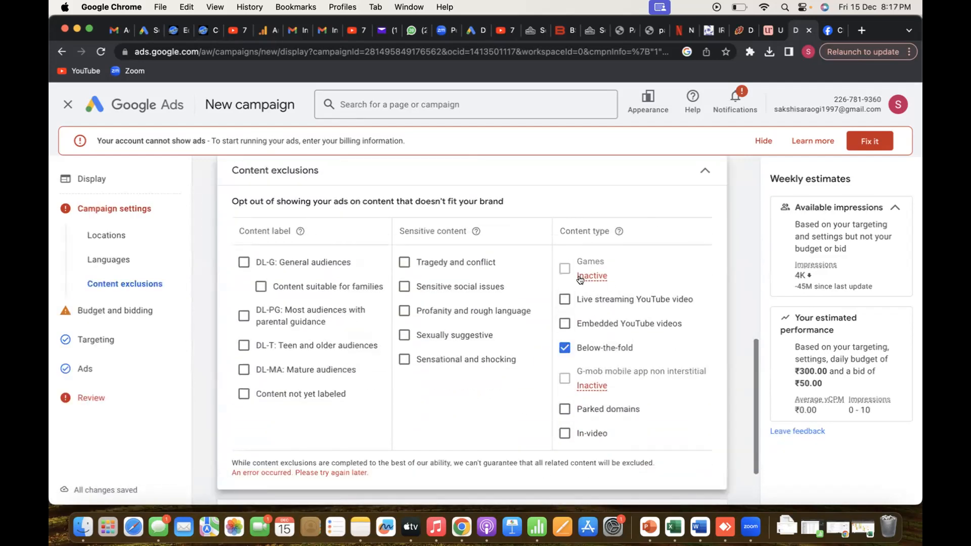
click(562, 348)
scroll(581, 413, down, 3)
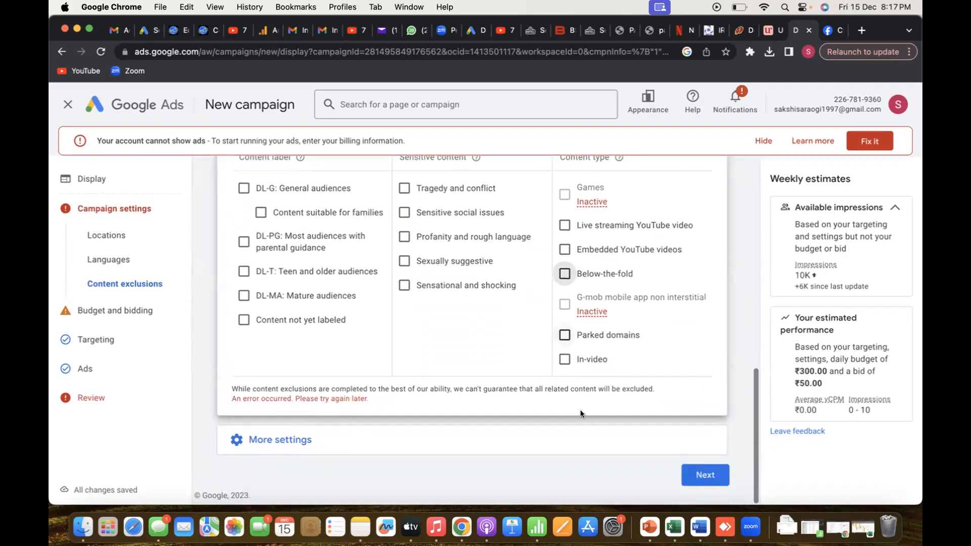
click(703, 473)
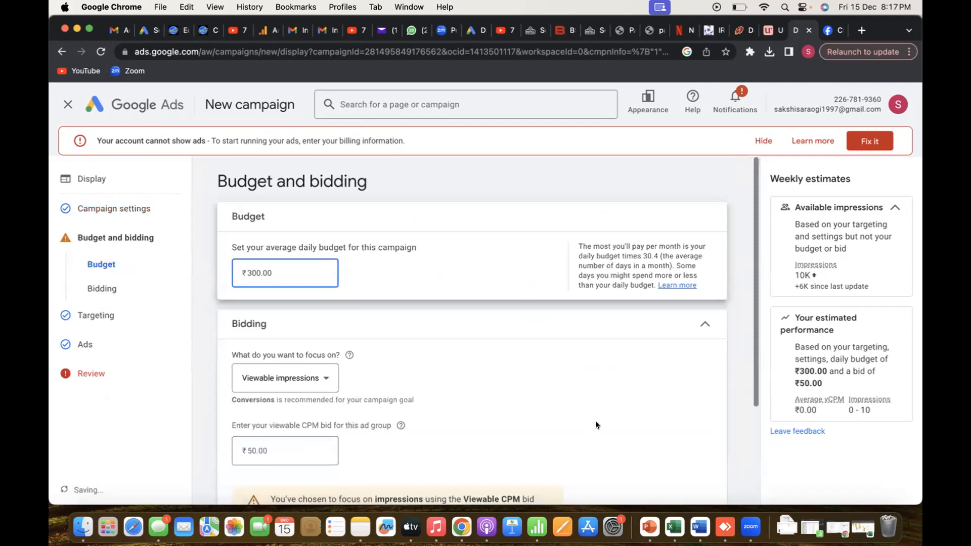
click(109, 375)
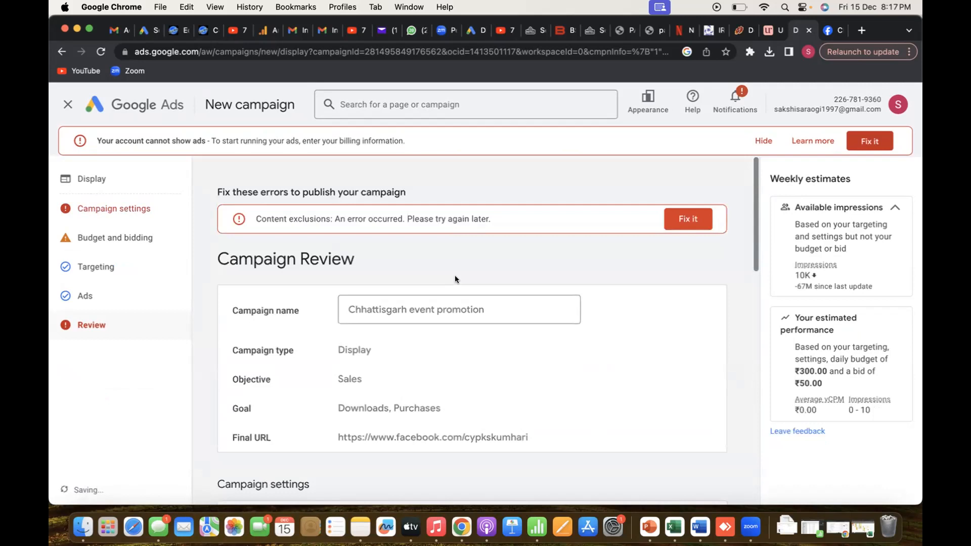
scroll(407, 419, down, 10)
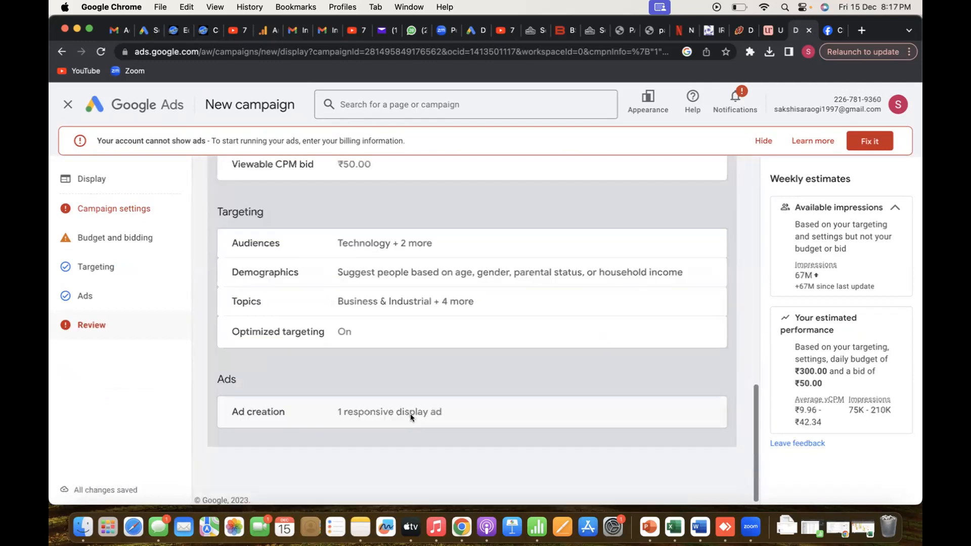
scroll(437, 365, up, 7)
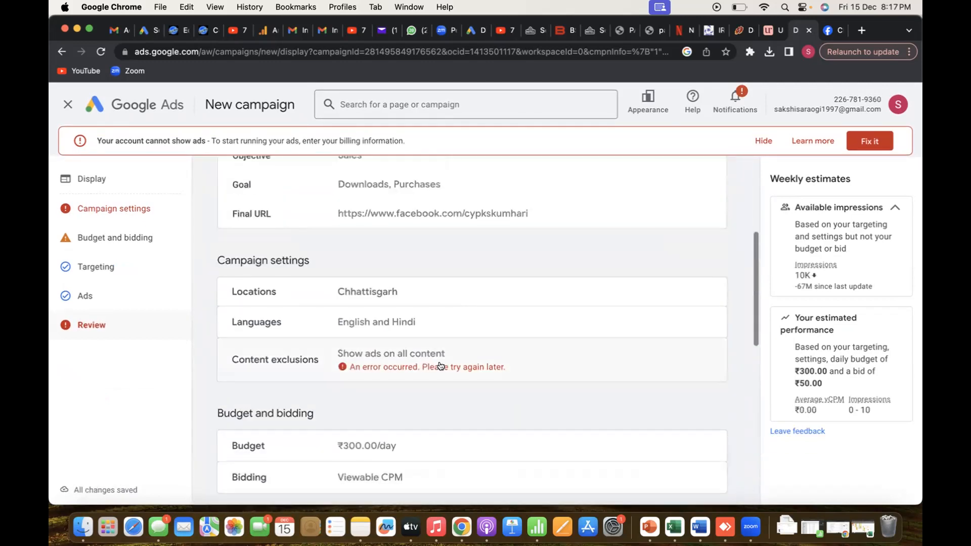
Reopen the content exclusions from the review, try excluding DL-G: General audiences, and deselect it again
click(431, 372)
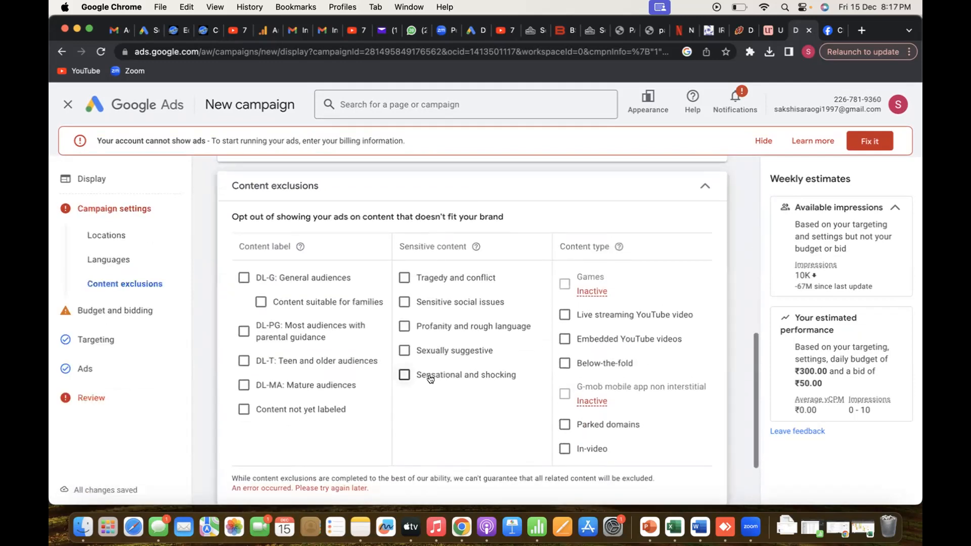
scroll(422, 408, down, 2)
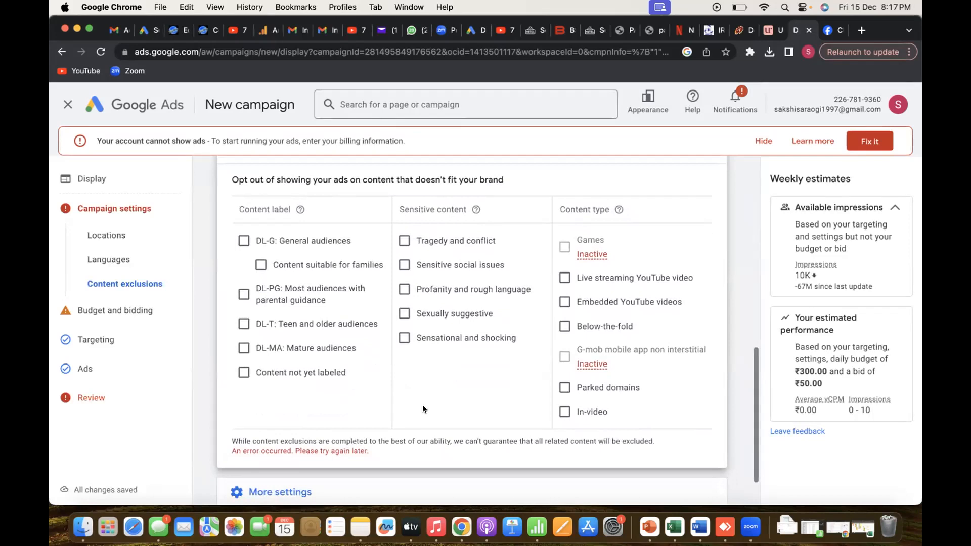
click(241, 238)
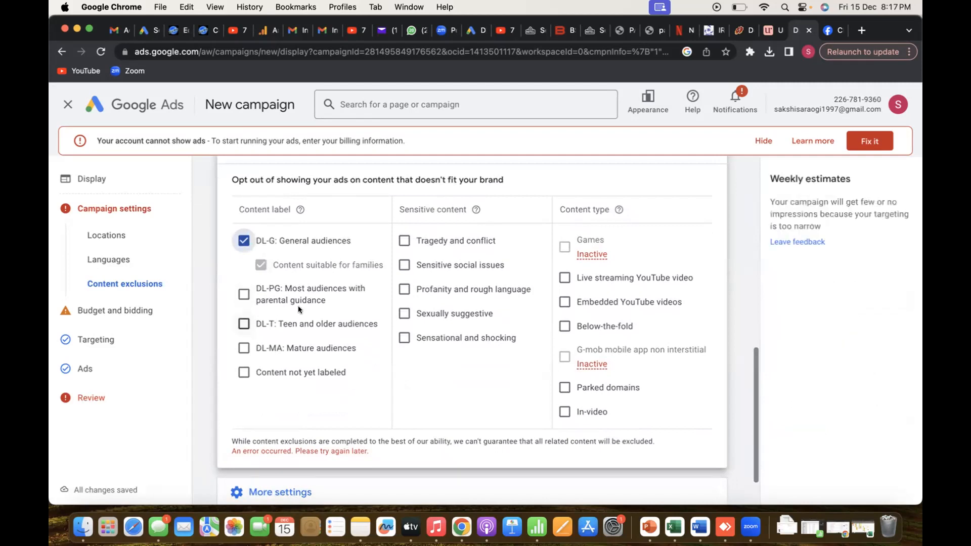
click(242, 242)
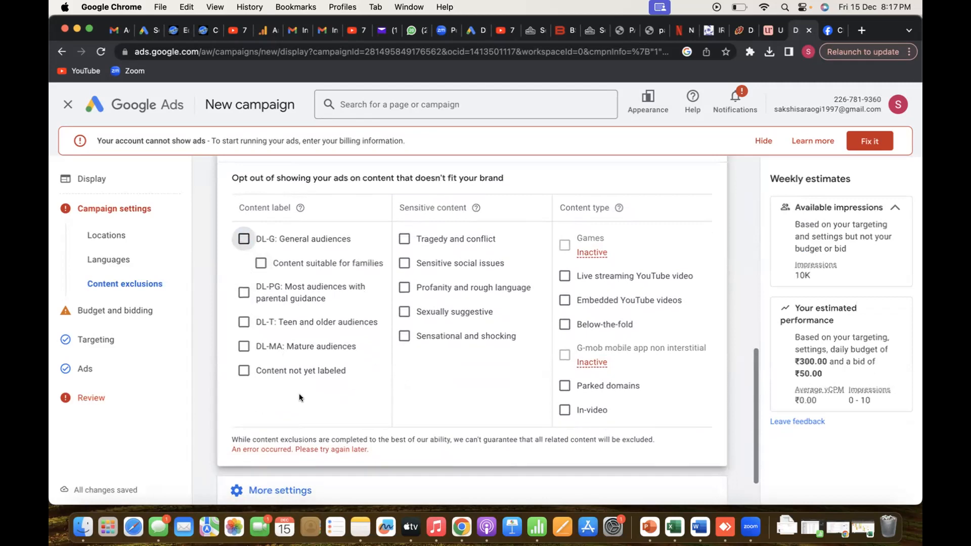
scroll(299, 397, down, 2)
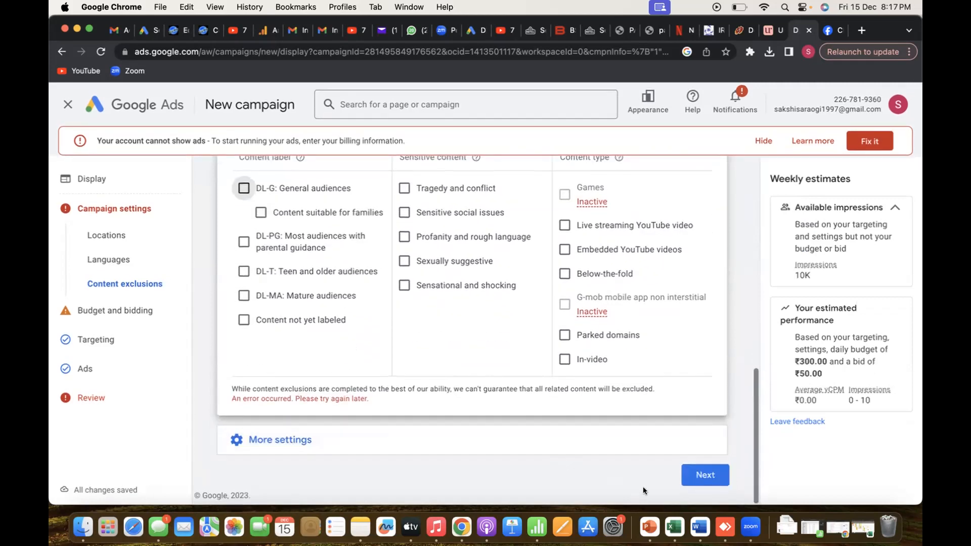
Continue to the bidding settings, recheck the campaign review, and return to the content exclusions error
click(704, 473)
scroll(558, 424, down, 5)
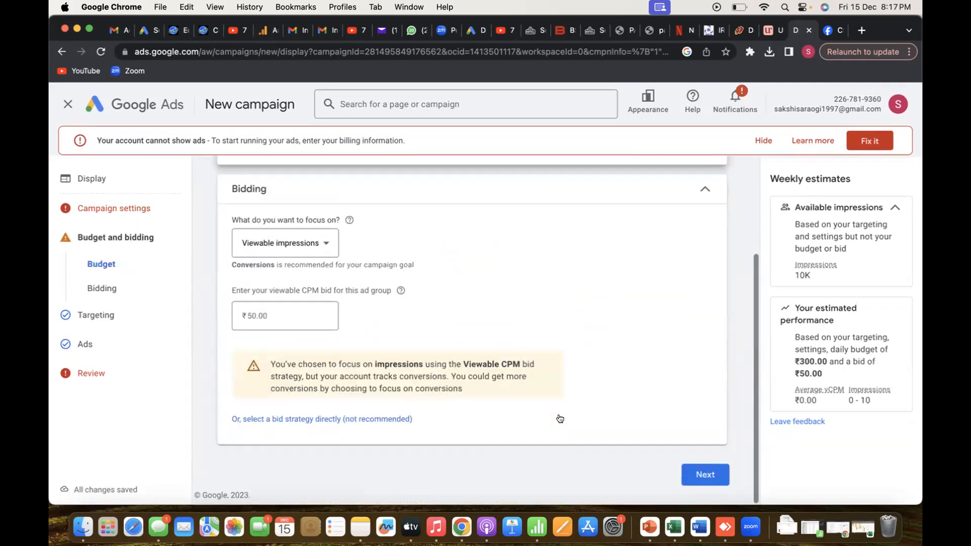
click(152, 372)
click(687, 218)
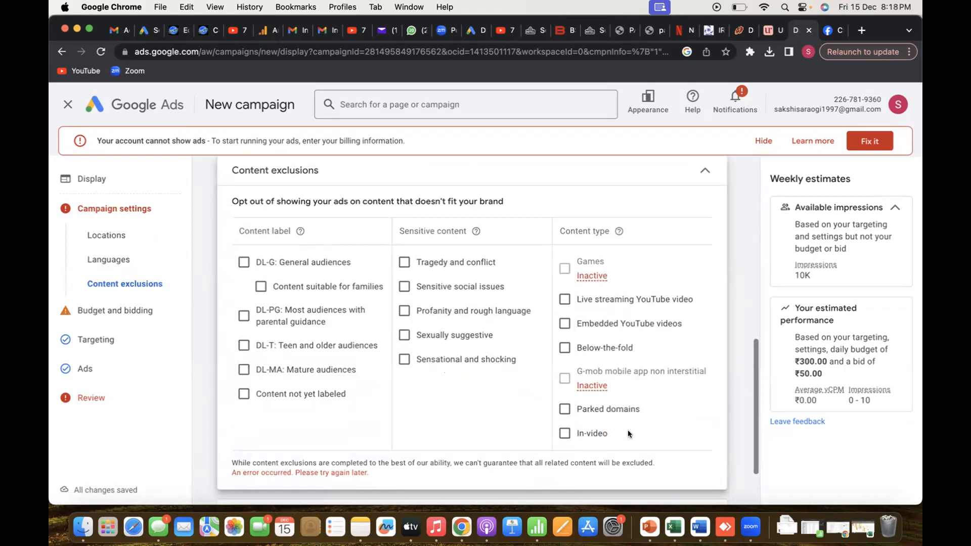
scroll(629, 415, down, 3)
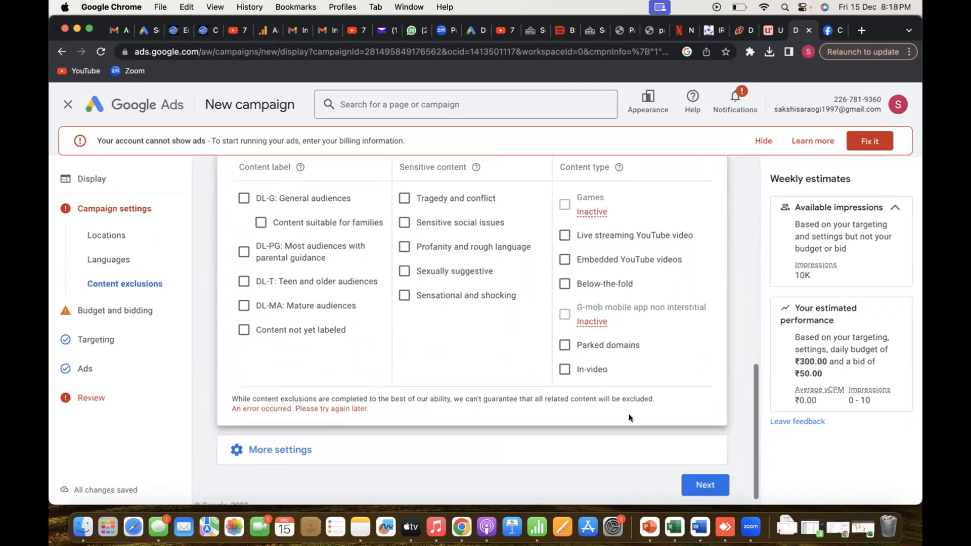
scroll(629, 414, down, 1)
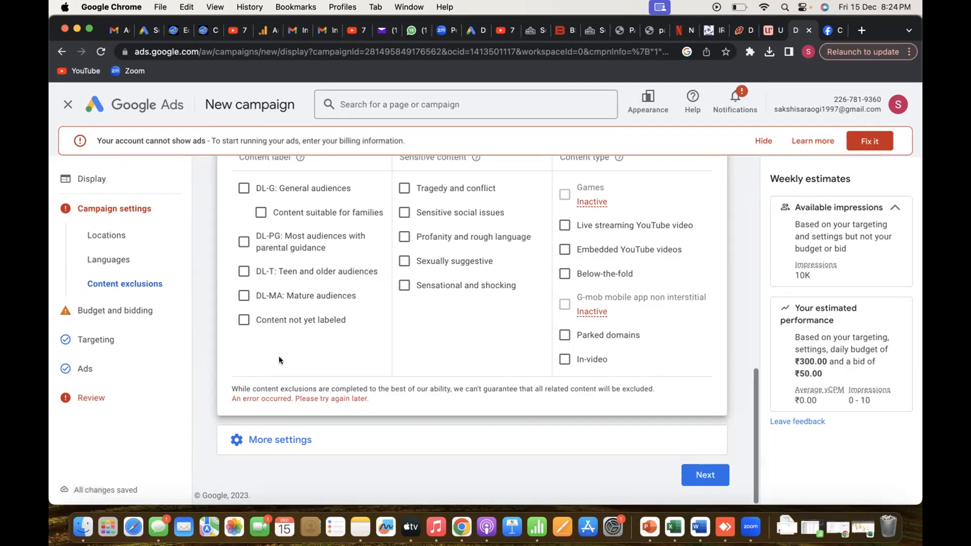
Examine the campaign review summary and the budget and bidding section for the error's source, and go back to the content exclusions fix
scroll(264, 419, left, 5)
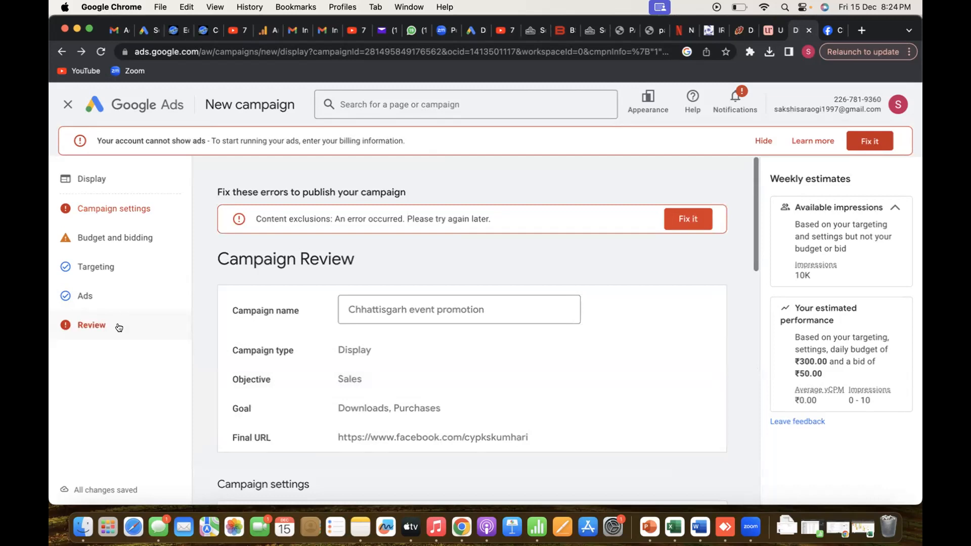
scroll(292, 376, down, 15)
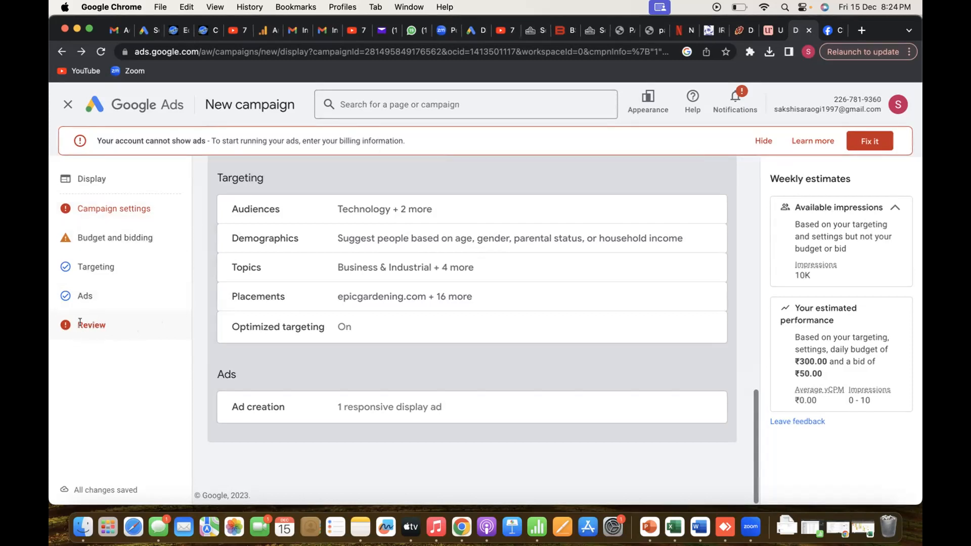
scroll(142, 264, up, 1)
scroll(142, 263, down, 1)
double_click(80, 323)
click(61, 326)
click(102, 233)
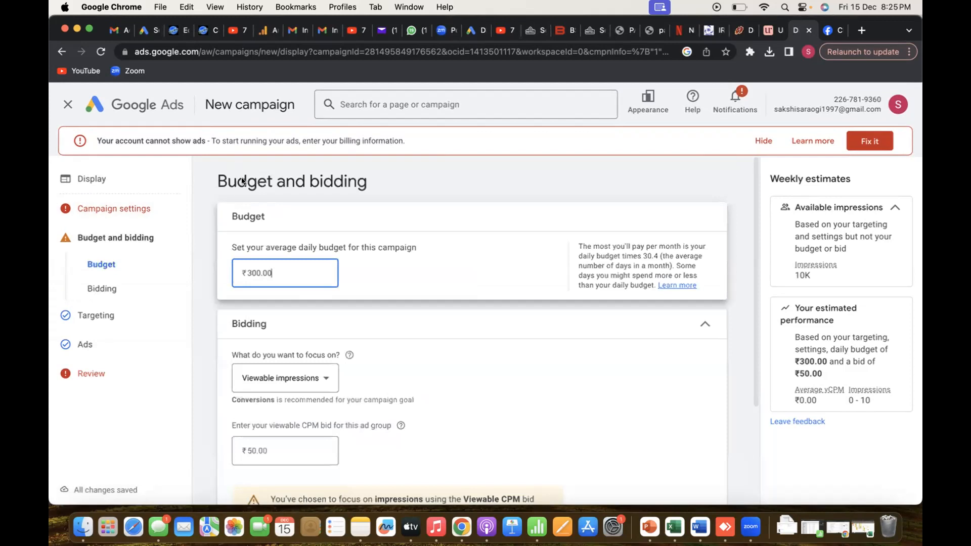
scroll(192, 322, down, 3)
click(90, 370)
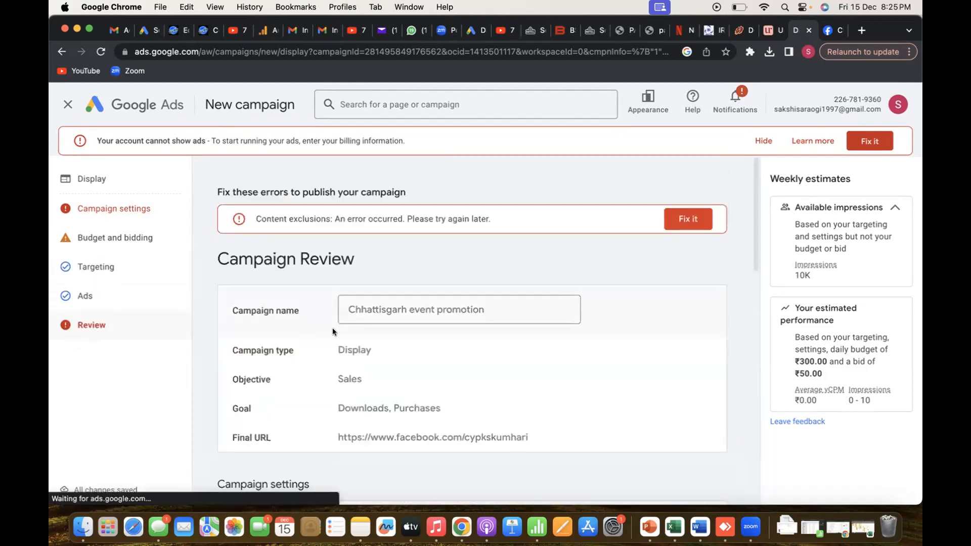
scroll(332, 331, down, 6)
scroll(332, 331, up, 6)
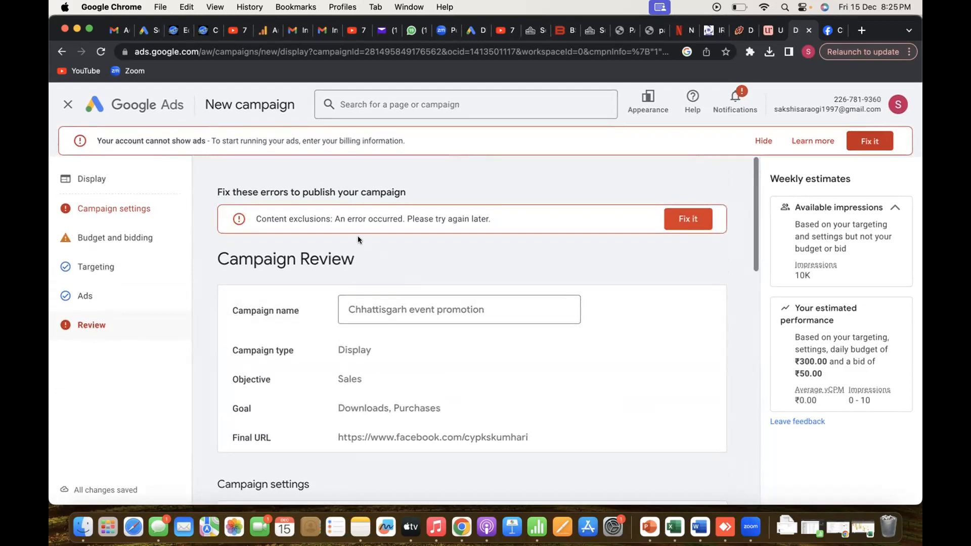
click(677, 219)
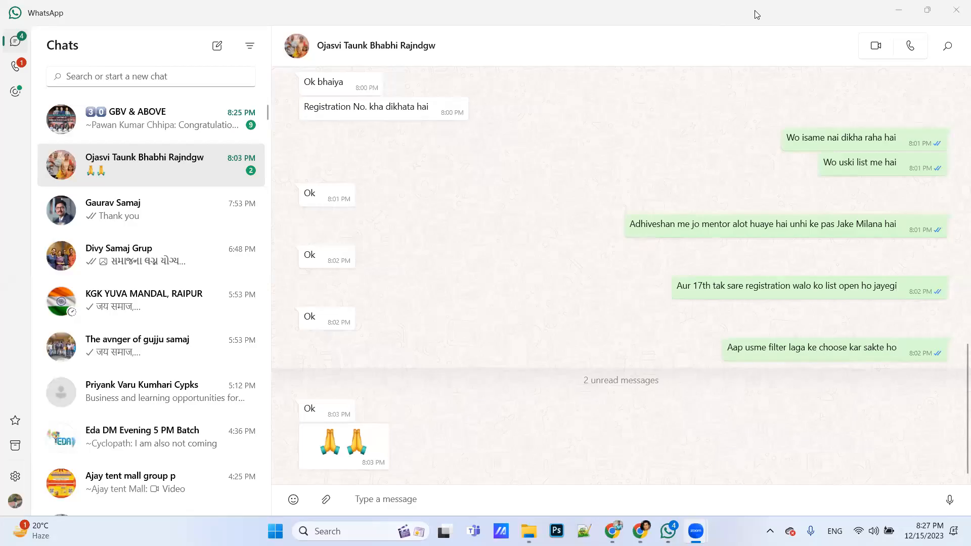
Switch from WhatsApp to Chrome and close all browser pages except the Google Ads audience manager
key(alt+Tab)
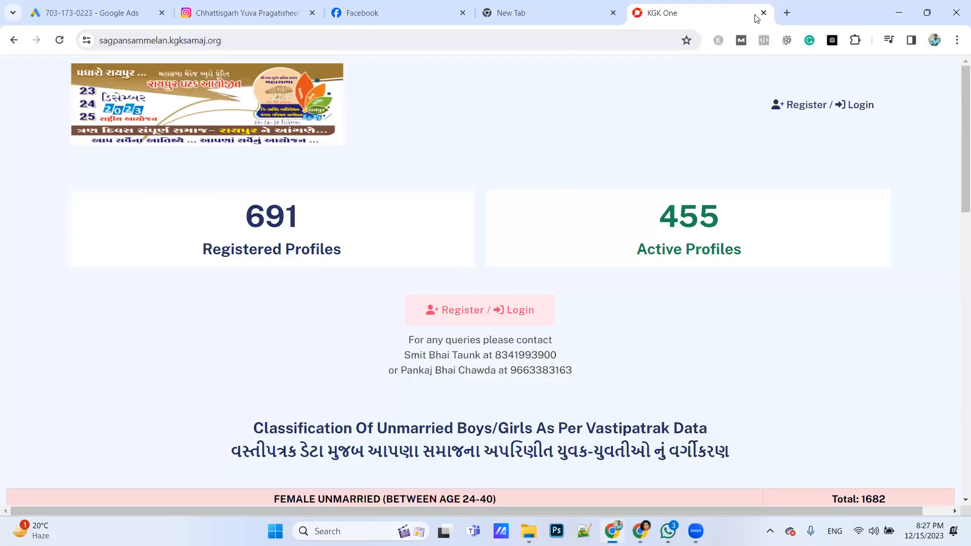
click(762, 13)
click(134, 11)
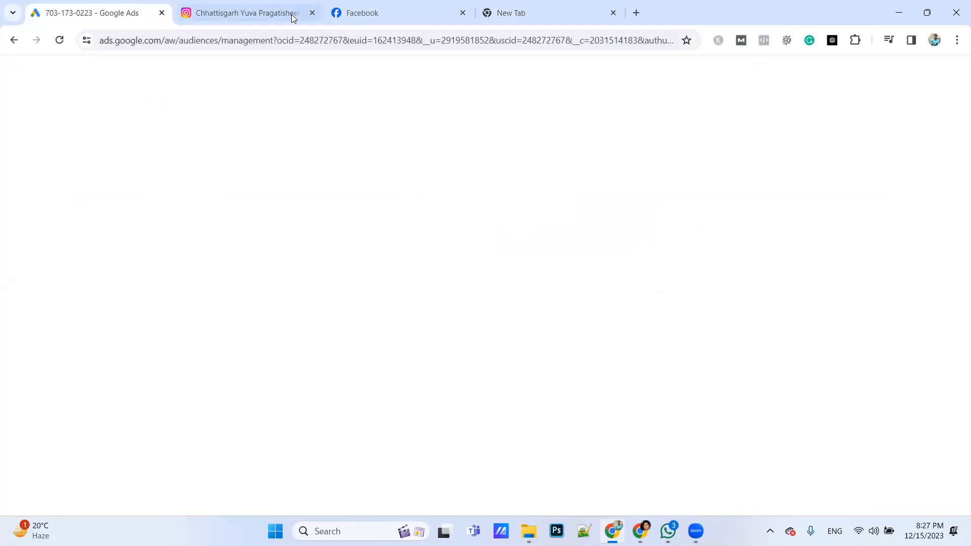
click(312, 13)
click(312, 14)
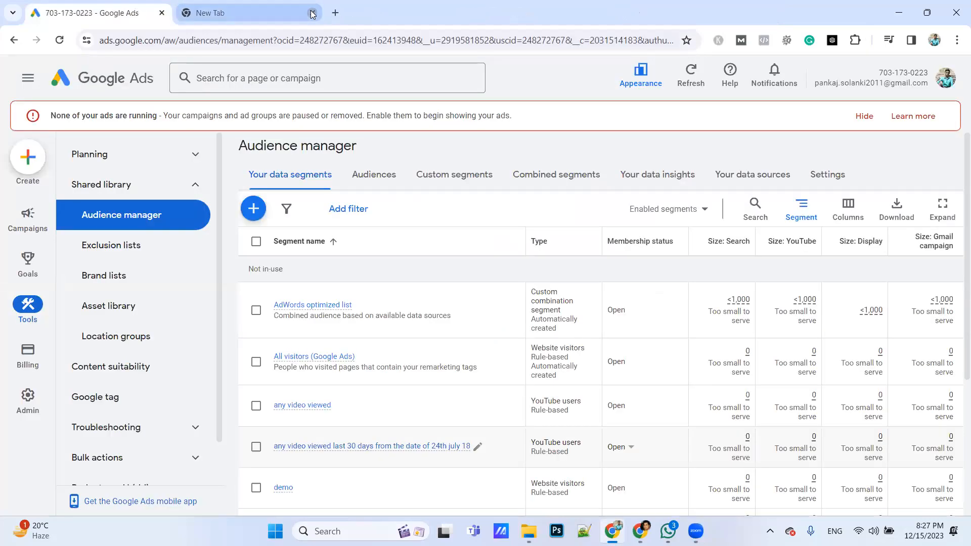
click(311, 14)
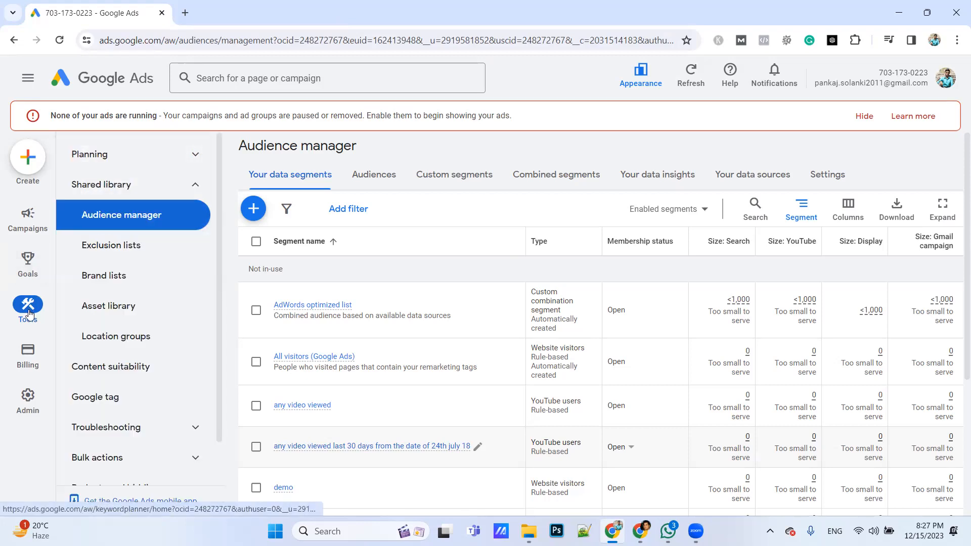
Open the conversion goals summary and start a new conversion action
mouse_move(30, 352)
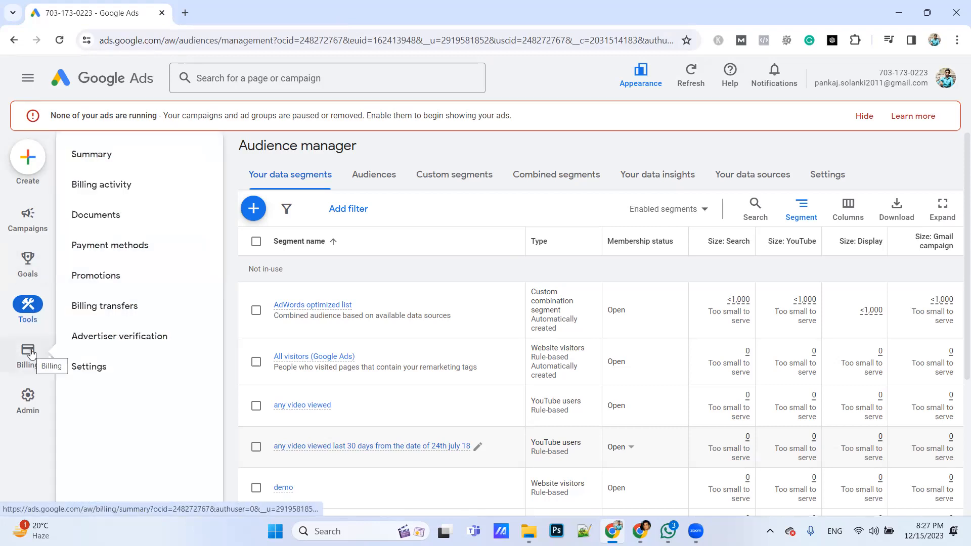
mouse_move(27, 273)
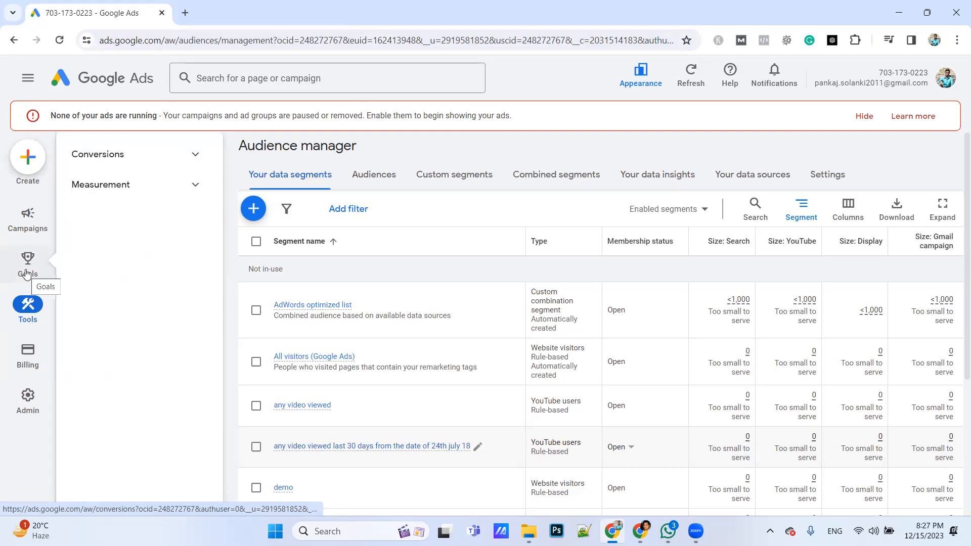
click(166, 156)
click(132, 186)
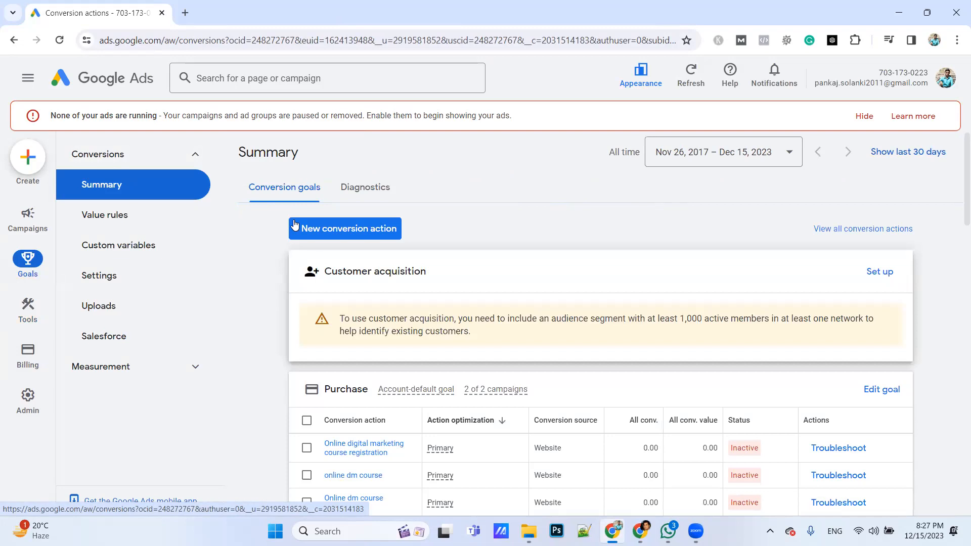
click(326, 231)
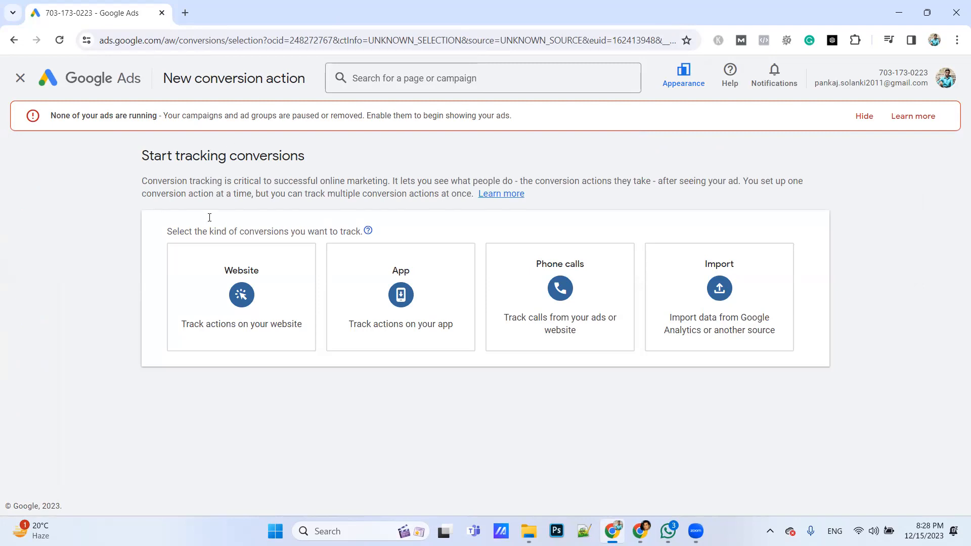
click(210, 287)
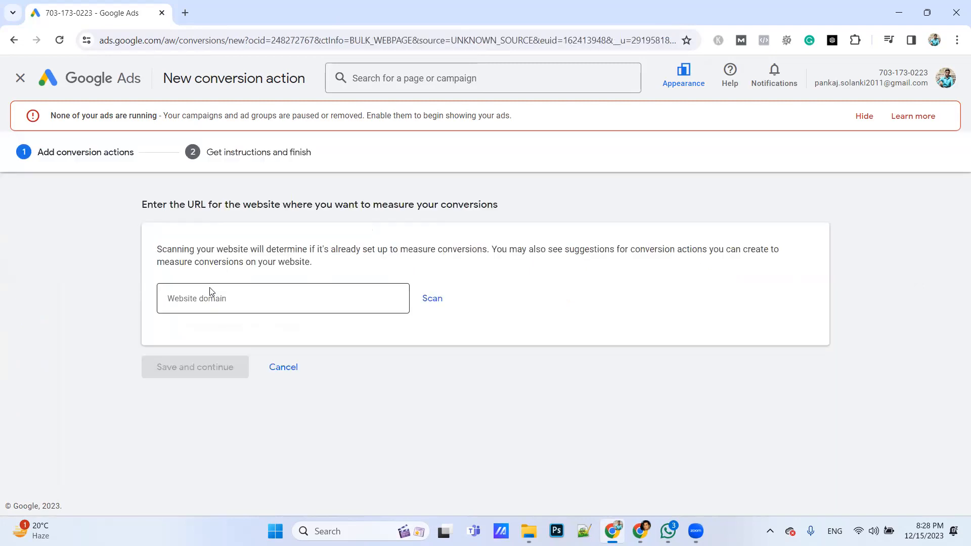
click(223, 296)
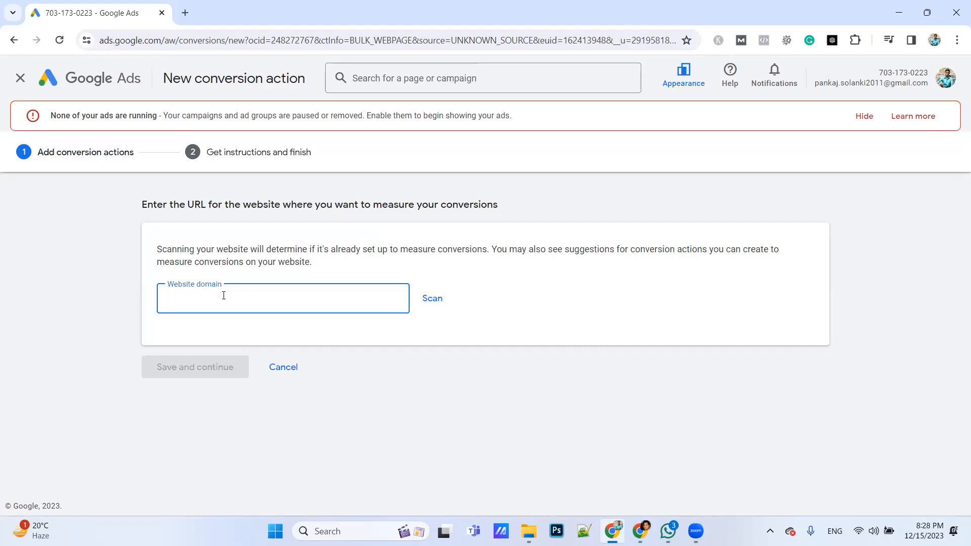
text(www.schoolofdigitalmarketing.co.in)
key(Return)
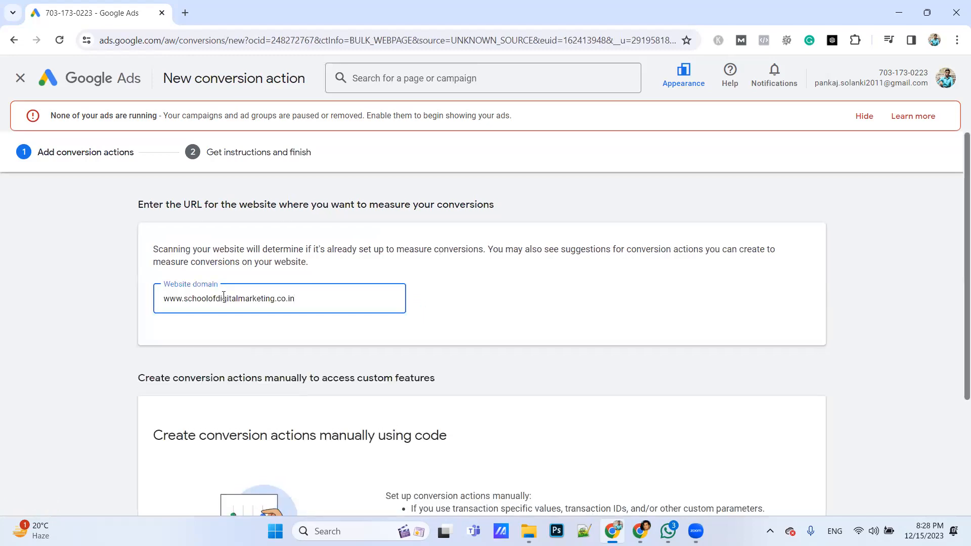
Add a conversion action manually with the goal category Submit lead form and name it demo-sdm
scroll(297, 368, down, 3)
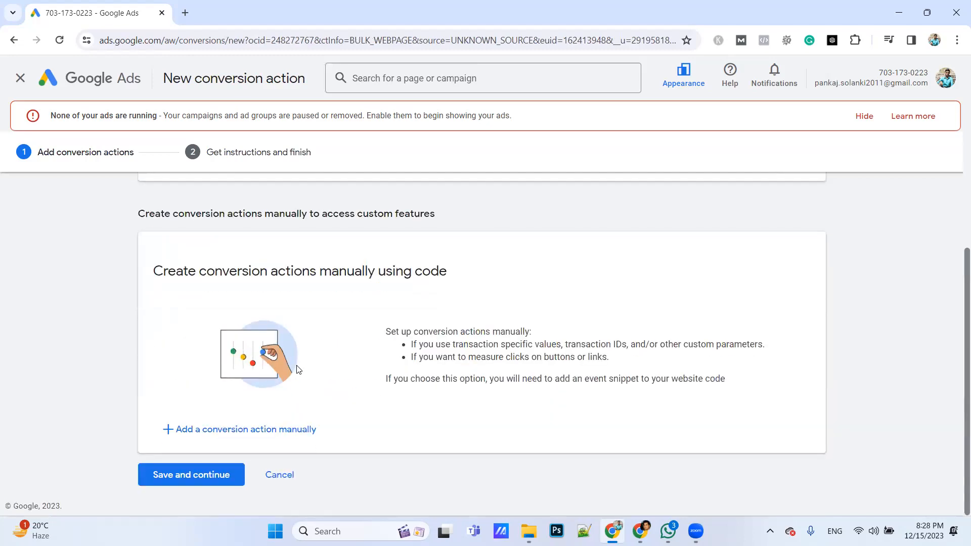
click(248, 438)
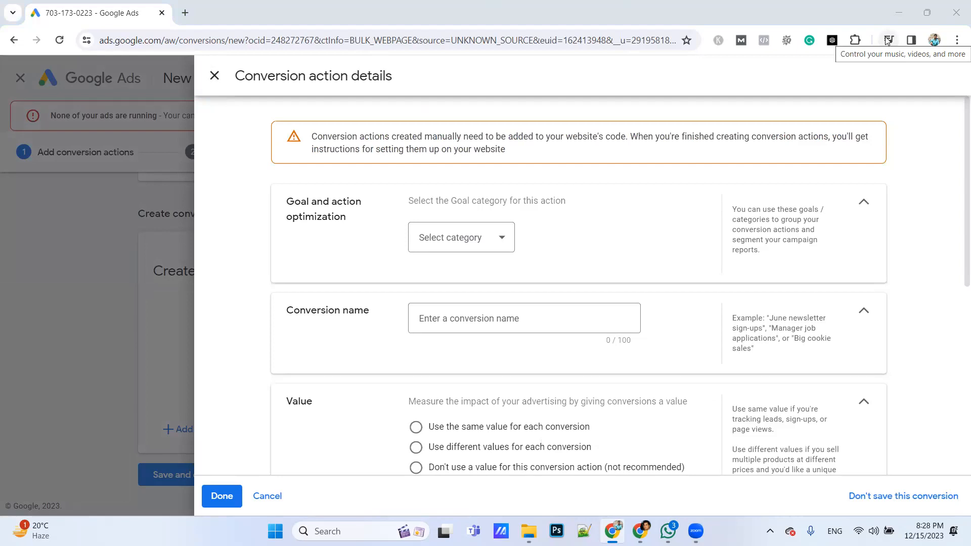
click(488, 241)
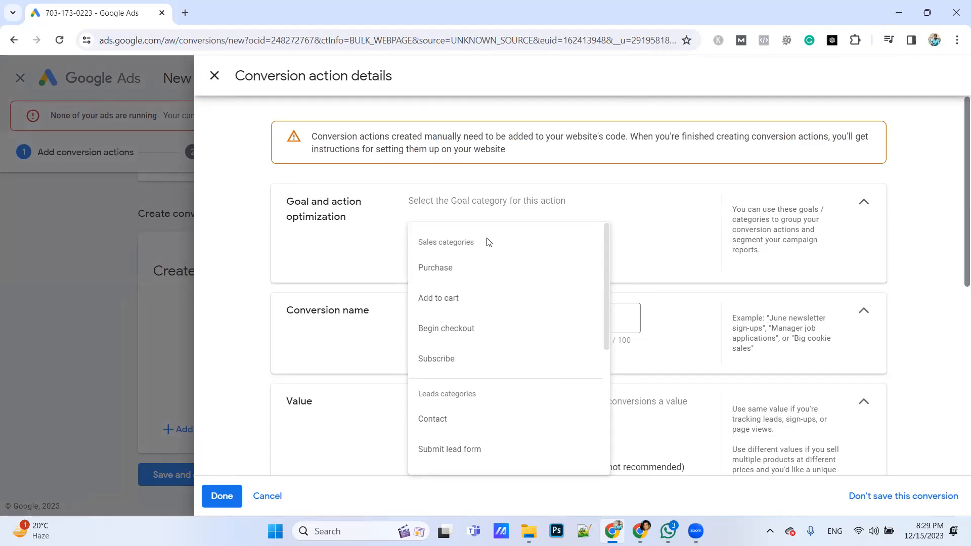
scroll(488, 242, down, 2)
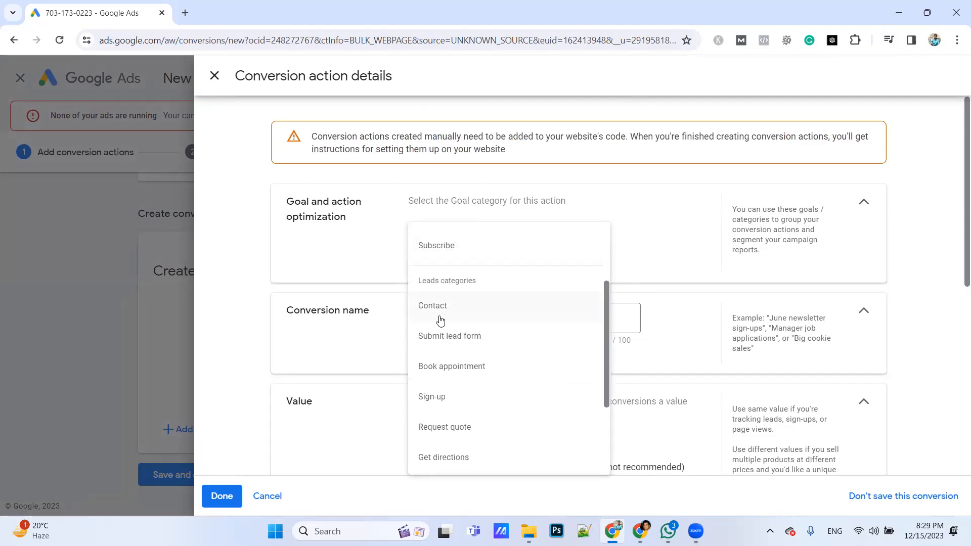
scroll(440, 319, down, 2)
scroll(440, 319, up, 2)
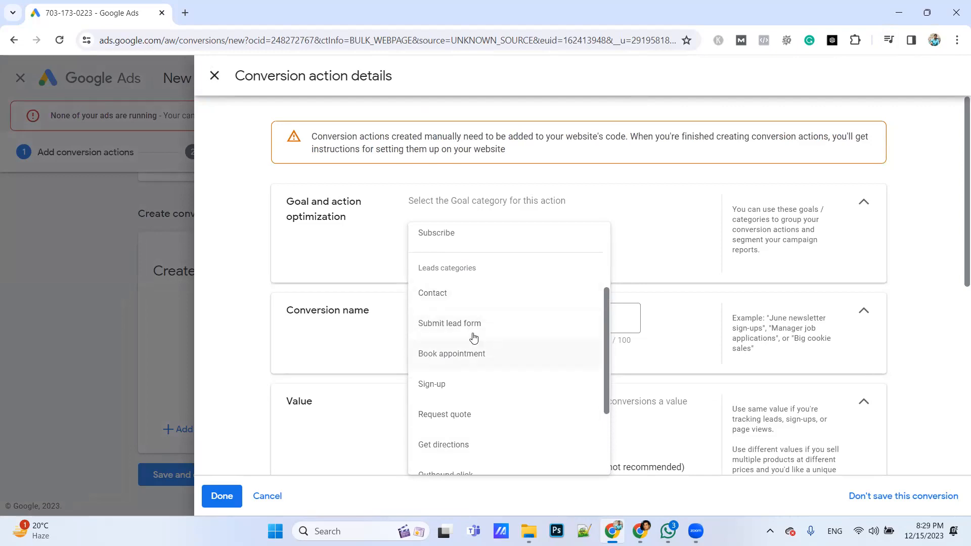
click(469, 331)
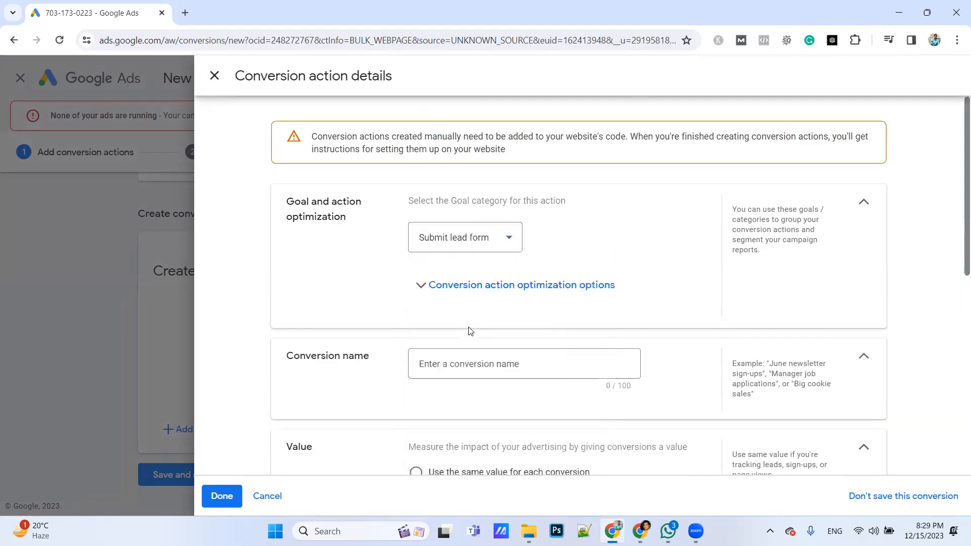
click(471, 358)
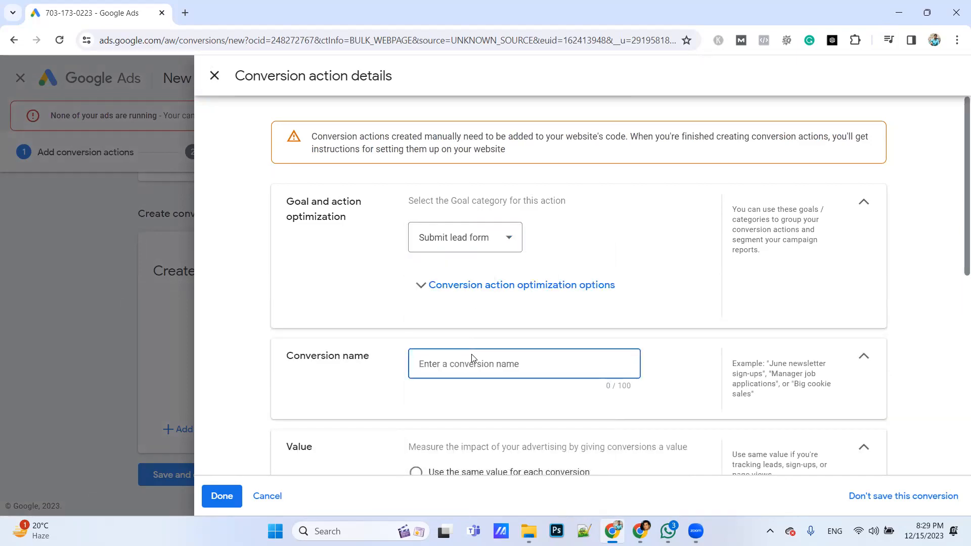
text(demo-sdm)
Try the same-value and different-values options for the conversion action and look at the currency choices
scroll(473, 357, down, 3)
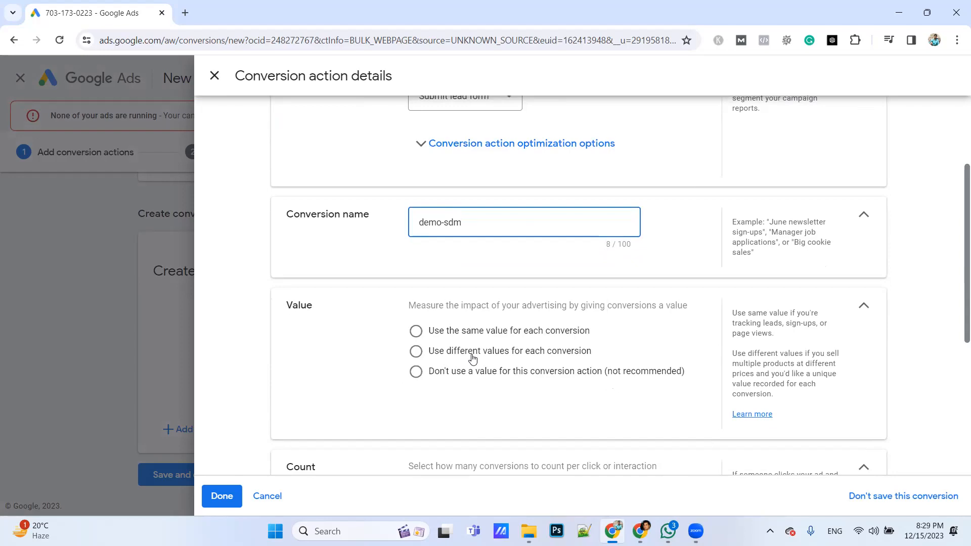
scroll(472, 358, down, 3)
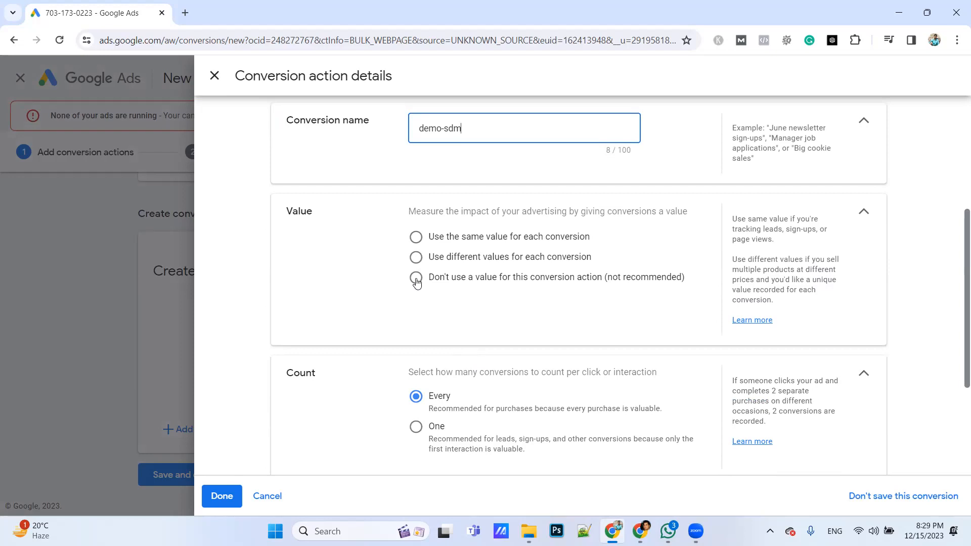
scroll(416, 282, up, 1)
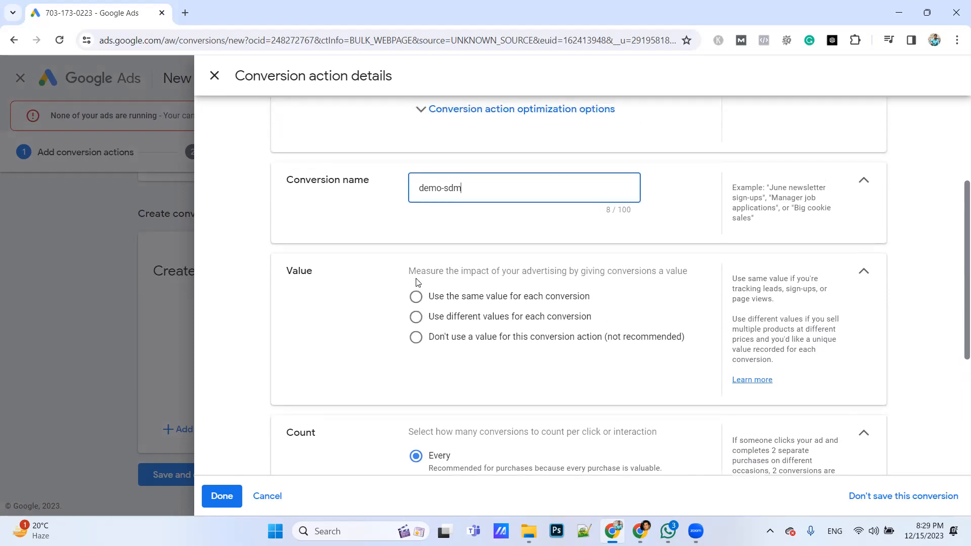
click(415, 310)
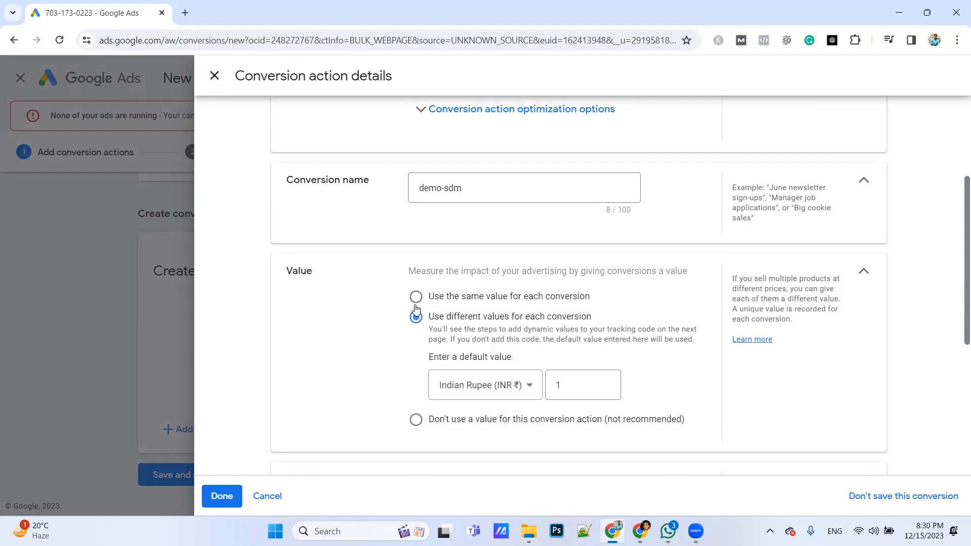
click(416, 299)
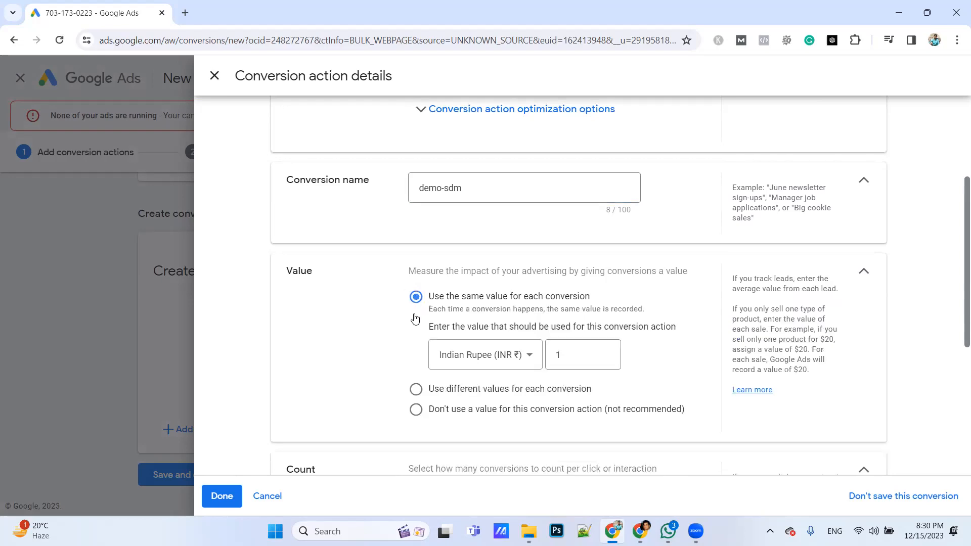
click(417, 388)
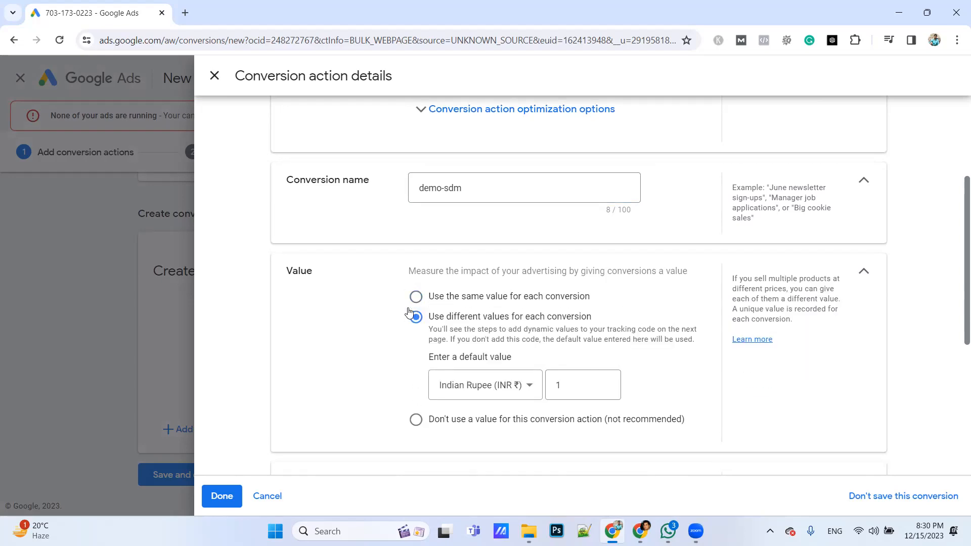
click(494, 394)
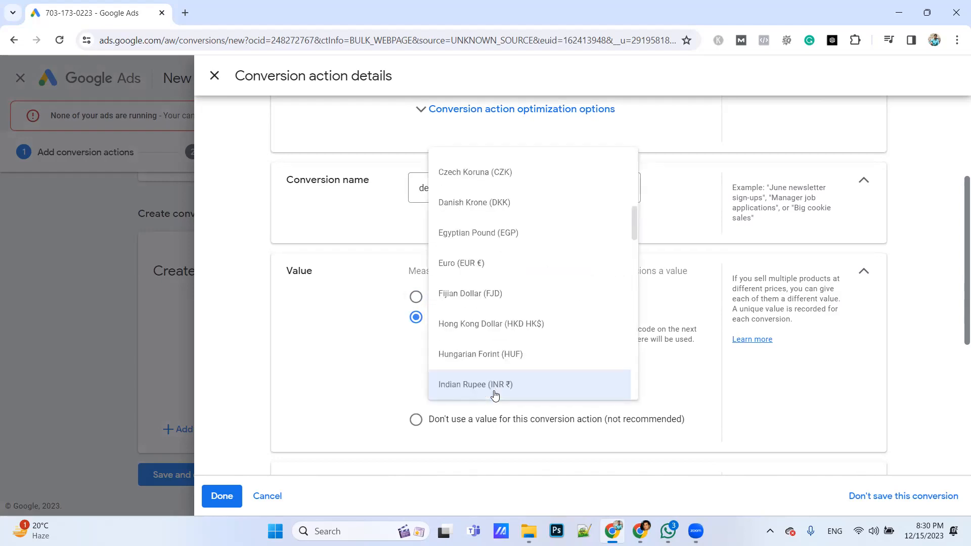
click(317, 395)
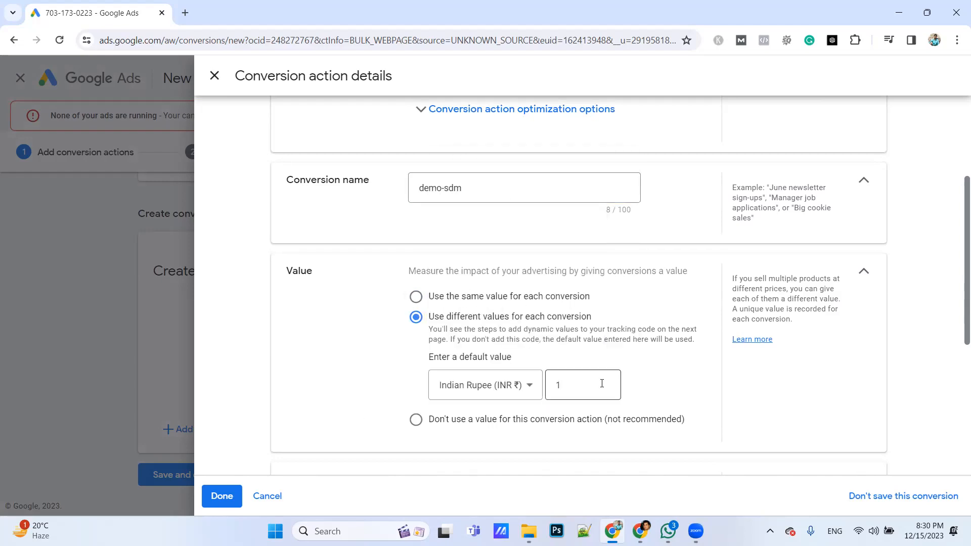
click(440, 302)
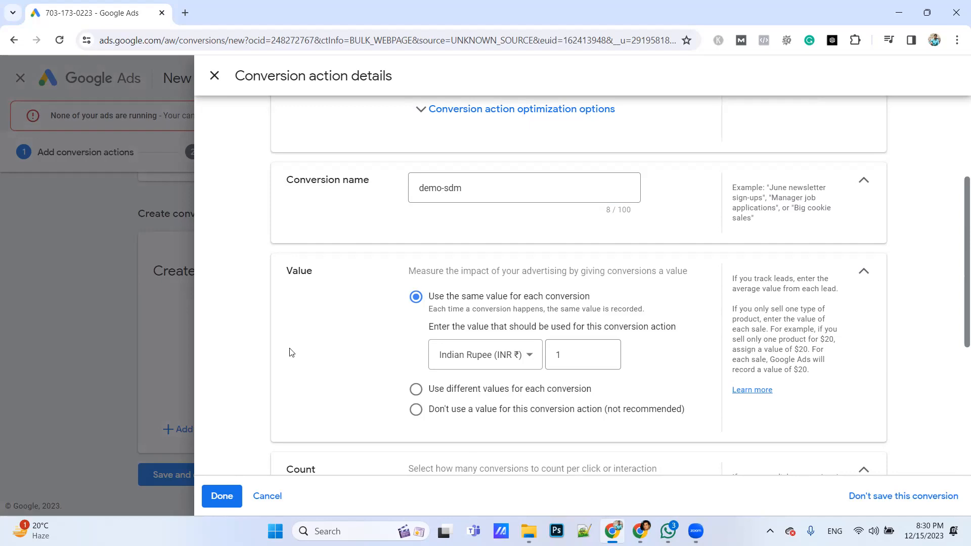
Set the conversion action not to use a value and go to the count settings
key(XF86AudioRaiseVolume)
click(422, 396)
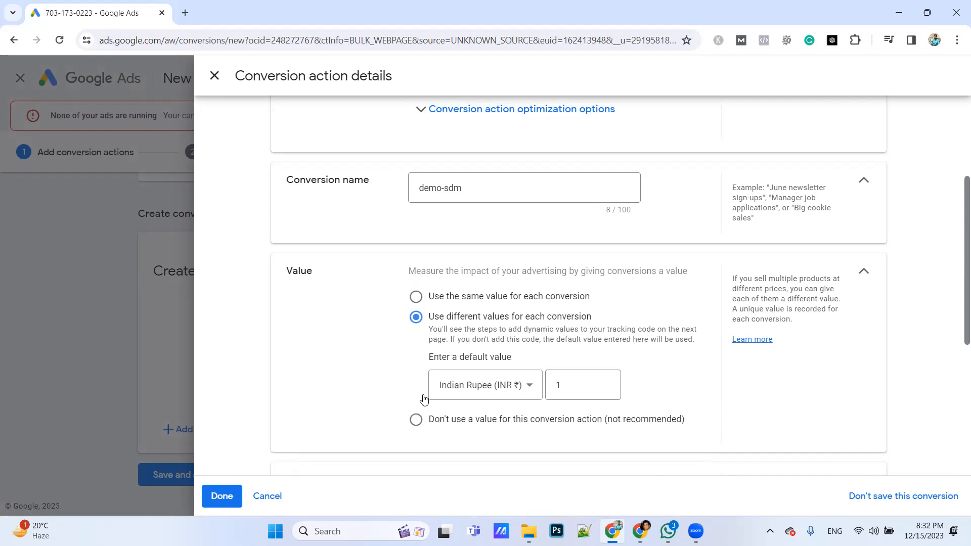
click(416, 420)
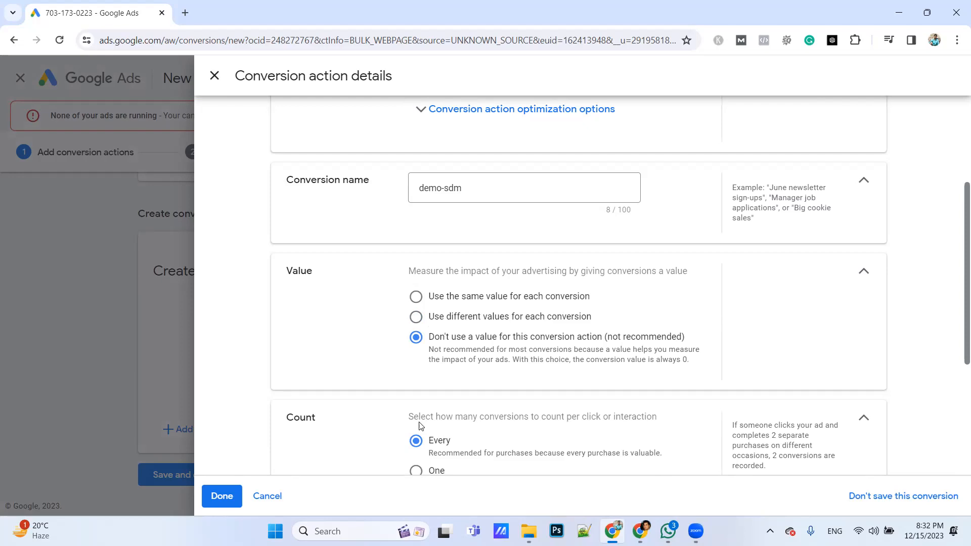
scroll(419, 426, down, 3)
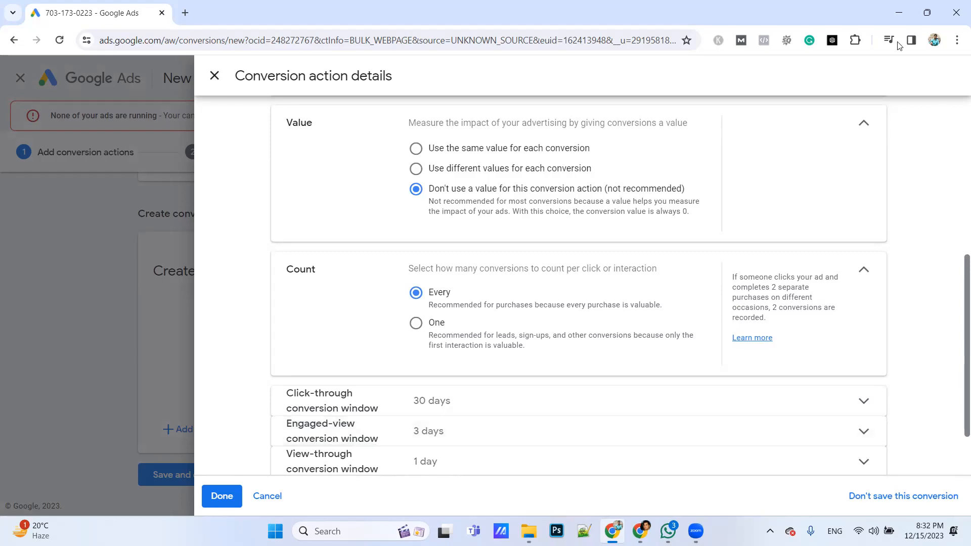
Switch from Chrome to Notepad by opening New Text Document from the desktop, and clear its contents
click(903, 16)
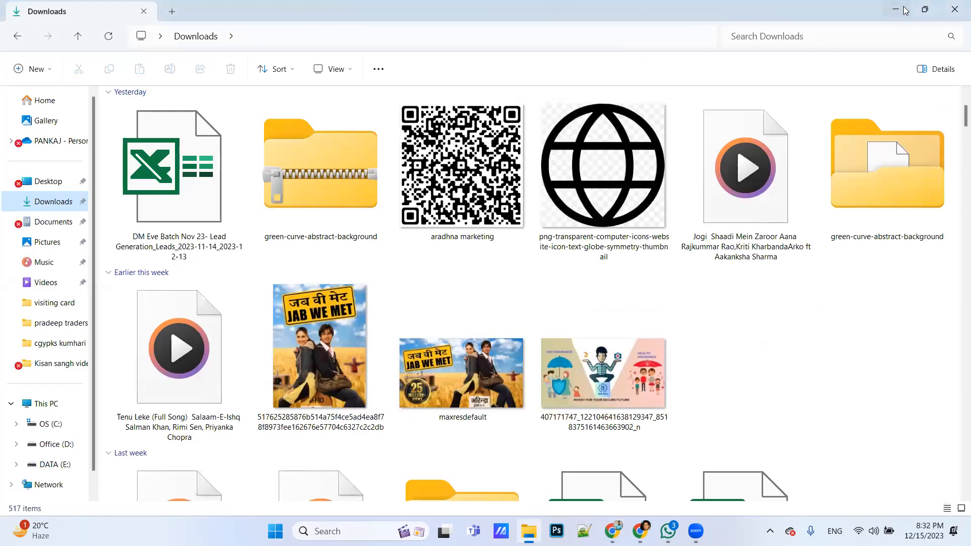
key(super+d)
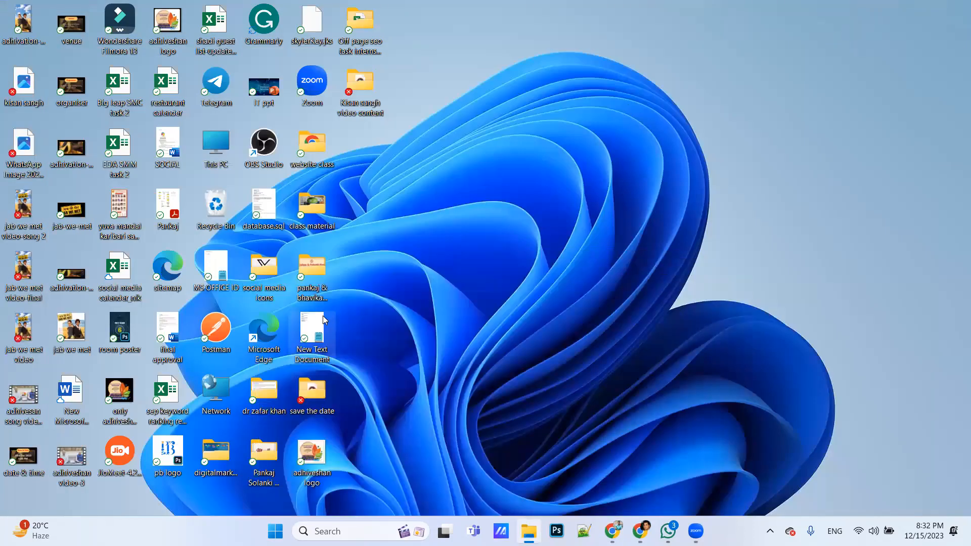
double_click(314, 326)
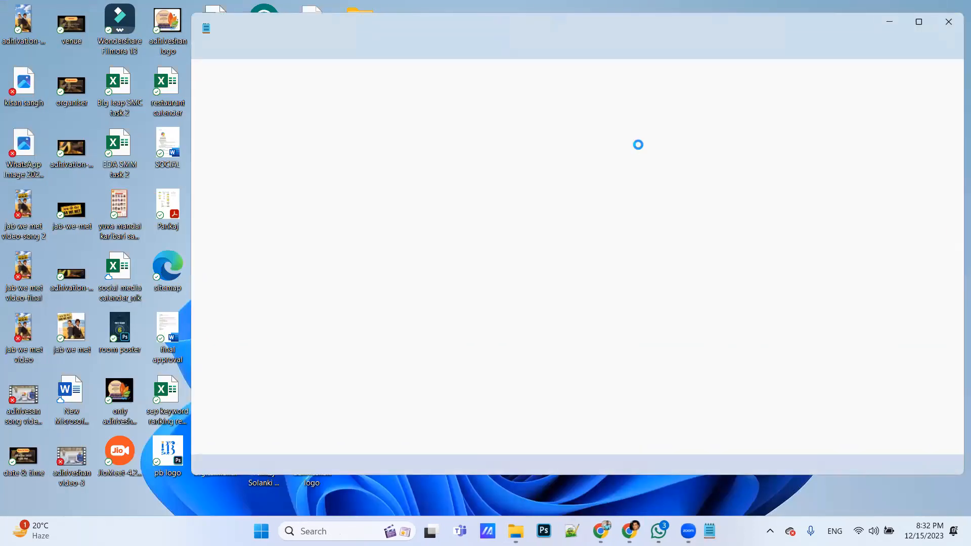
click(922, 18)
key(ctrl+a)
key(Delete)
Write "Movie: 4 Fridns:" on the first line of the text document
text(Moview)
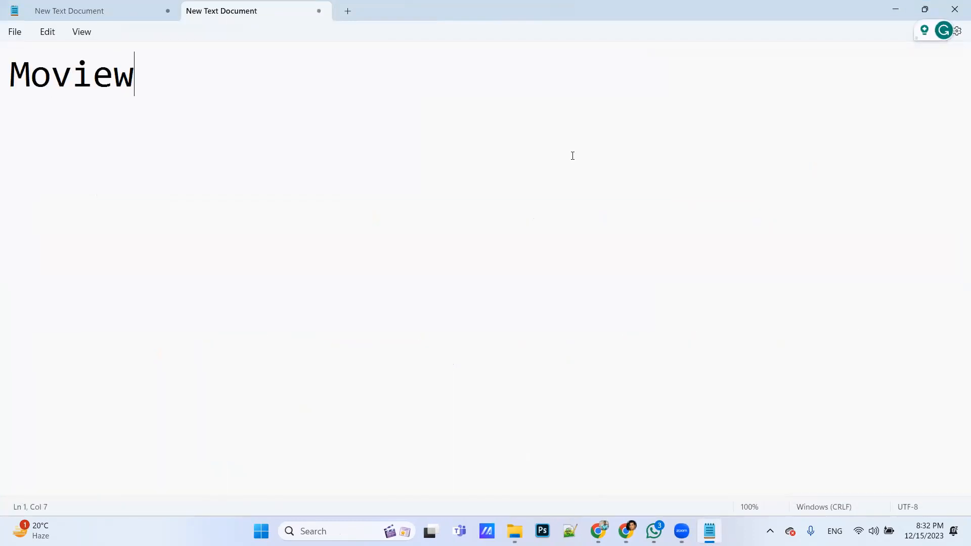
key(BackSpace)
text(s)
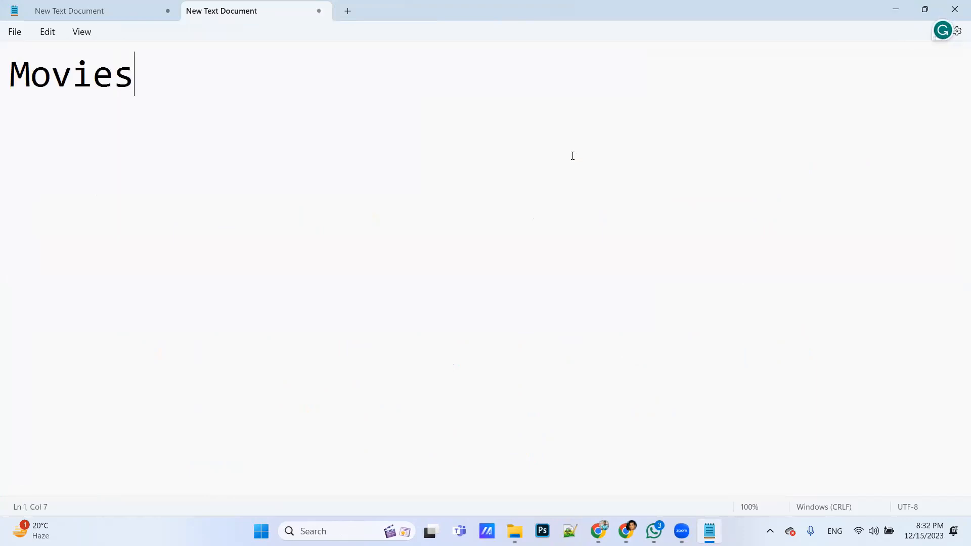
key(BackSpace)
text(:)
key(alt+Tab)
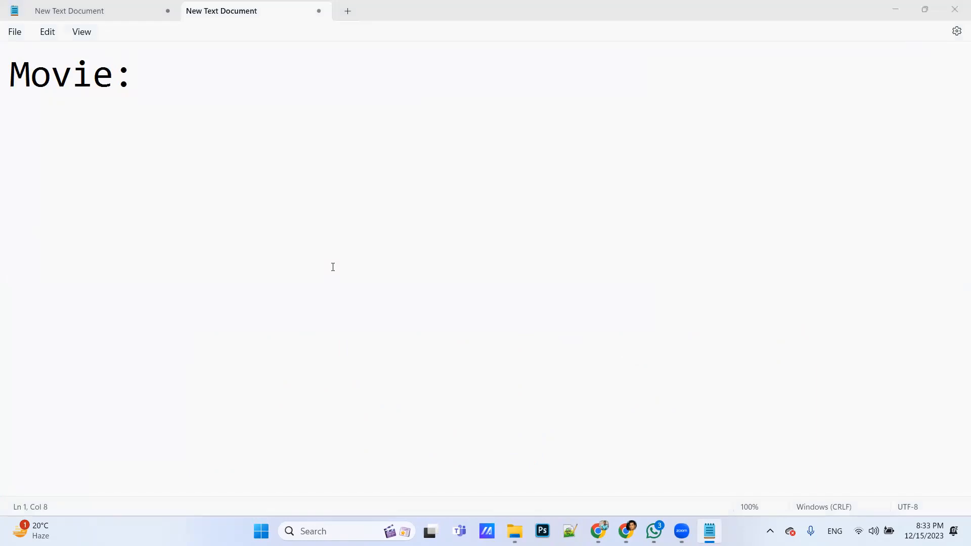
click(270, 81)
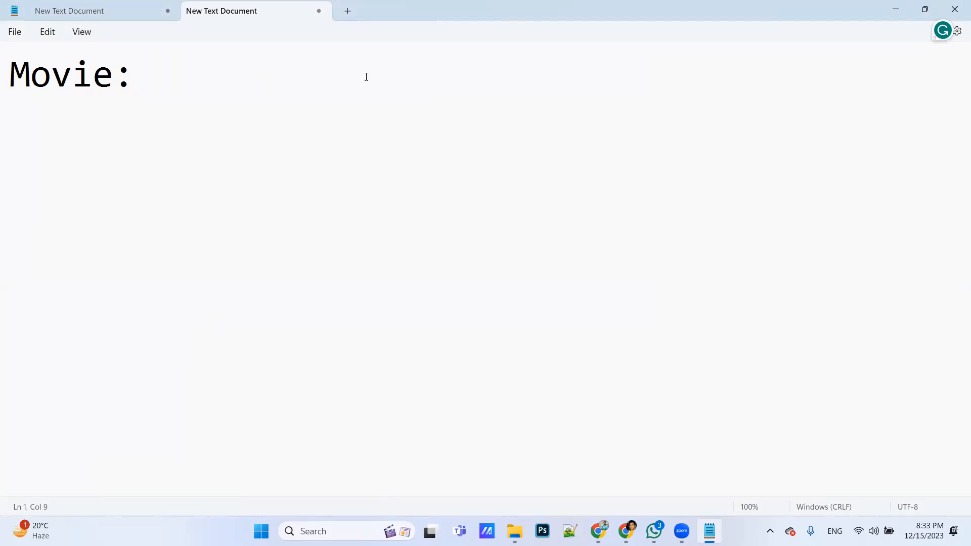
text(4 Fridns:)
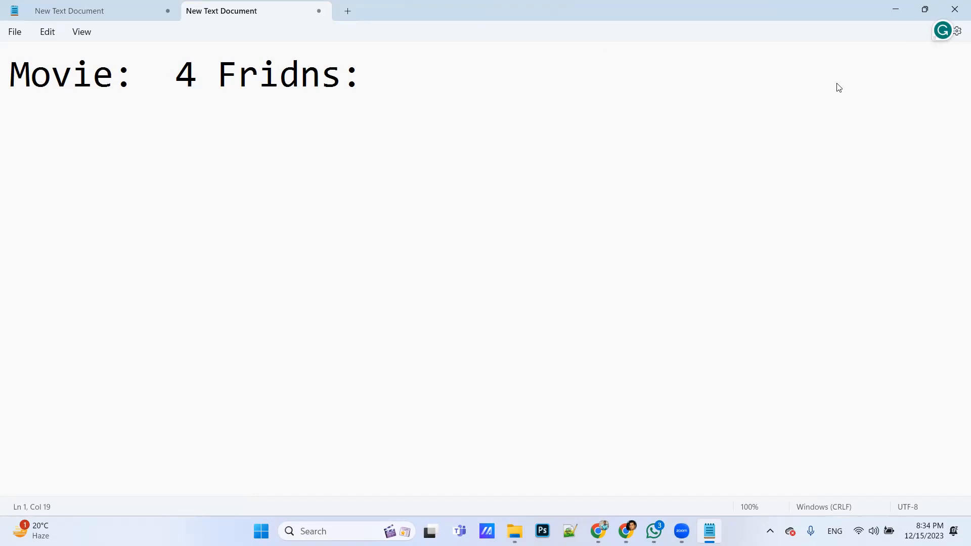
Add a second line reading "200: x4: 800:" below the movie line
click(876, 87)
click(571, 70)
key(Return)
text(20)
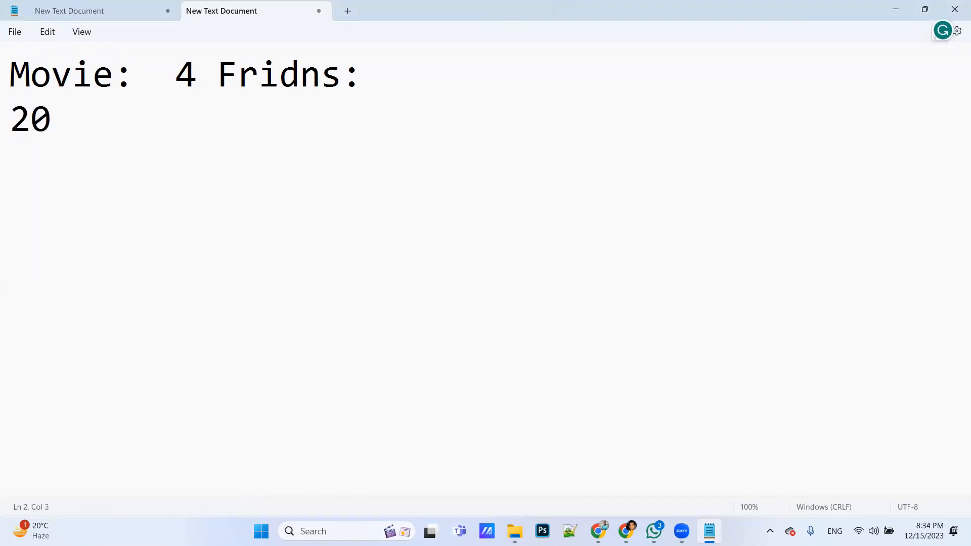
text(0: )
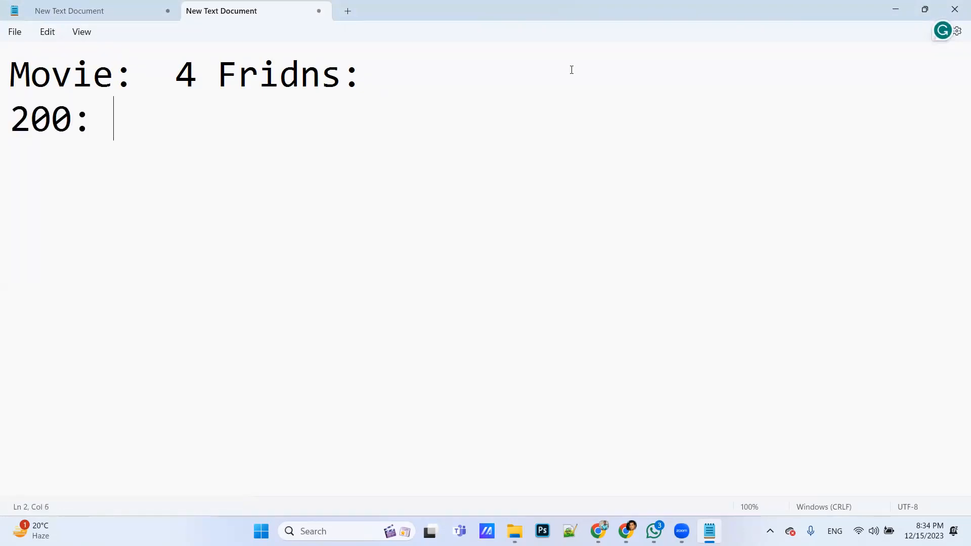
text(x4: )
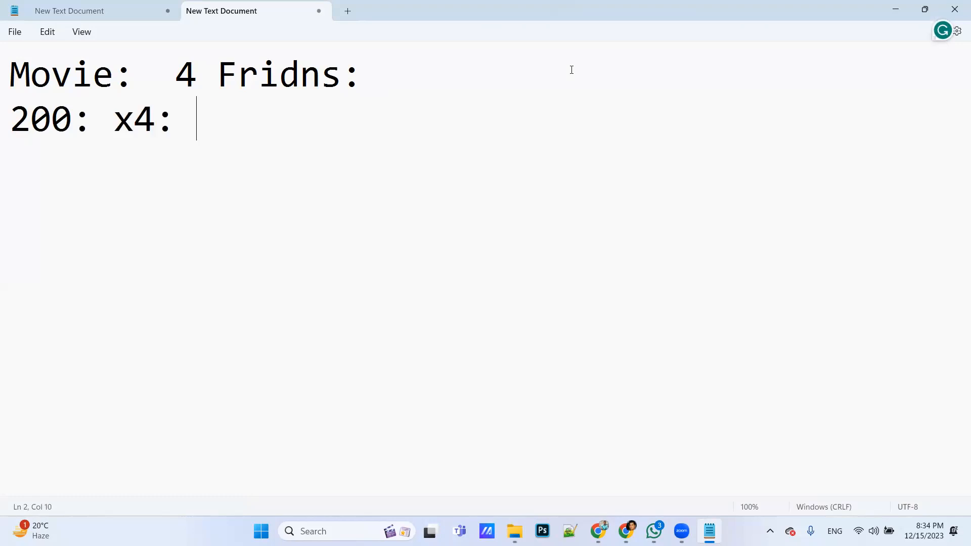
text(800:)
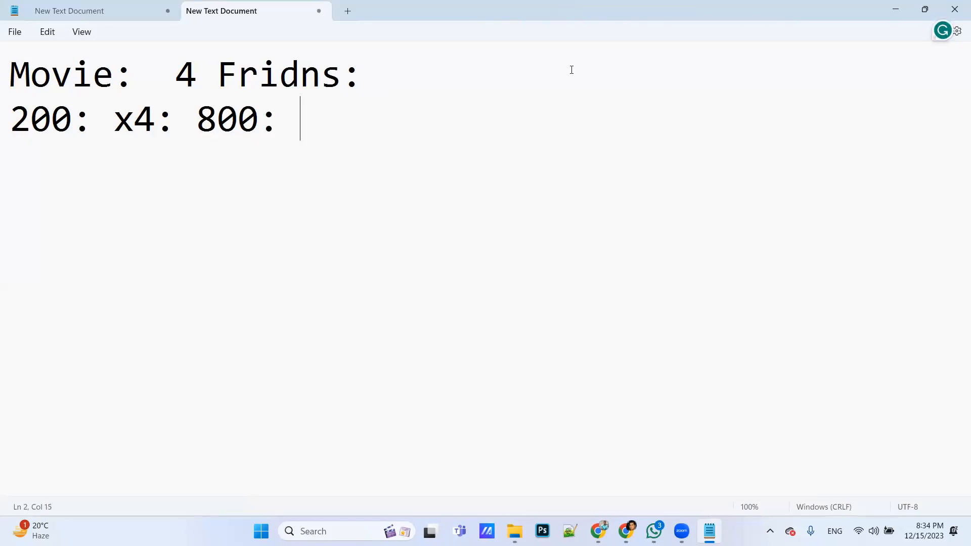
Add the line "2x200: 400: every" below the ticket calculation, leaving one blank line between them
key(Return)
key(Return)
text(2x)
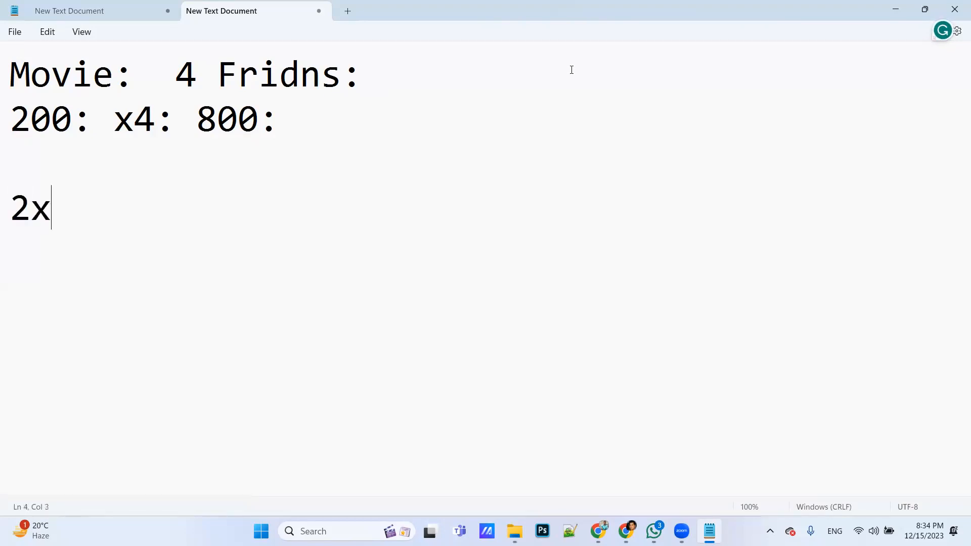
text(200: 400)
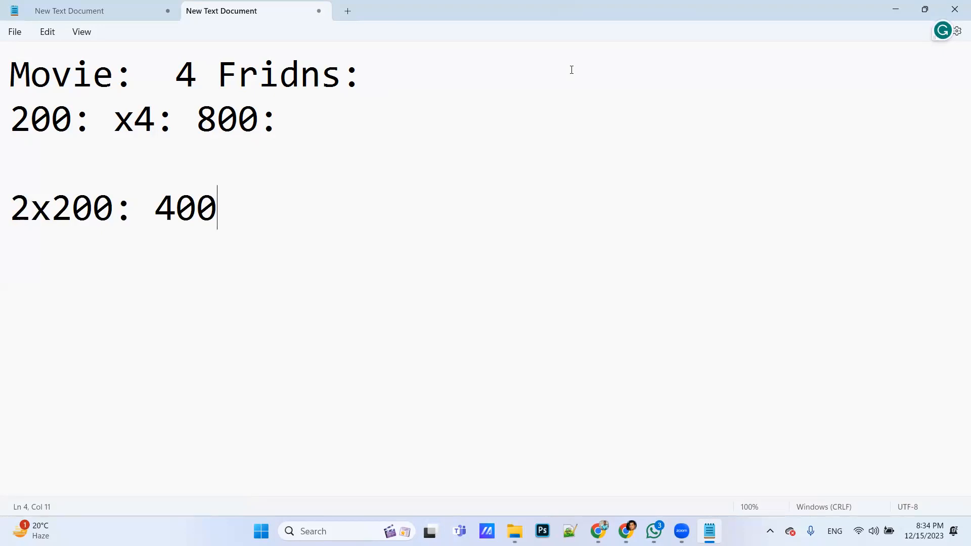
text(: every)
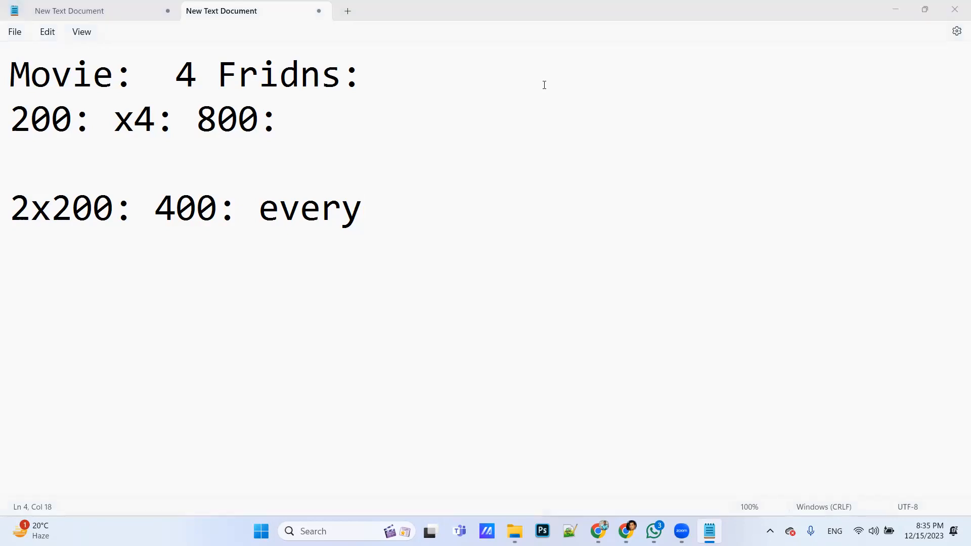
Switch back to Google Ads in Chrome and set the conversion count to One
key(alt+Tab)
key(alt+Tab)
key(alt+Tab)
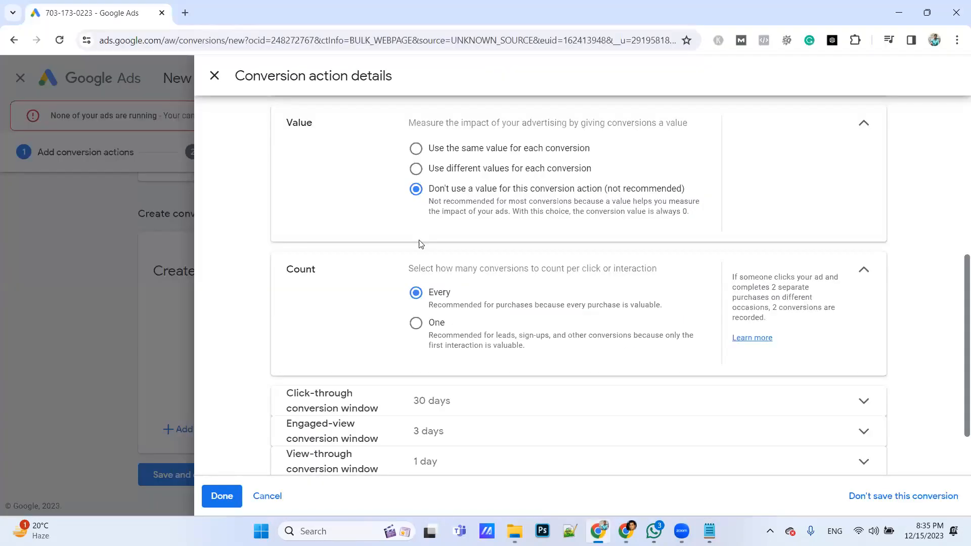
click(429, 337)
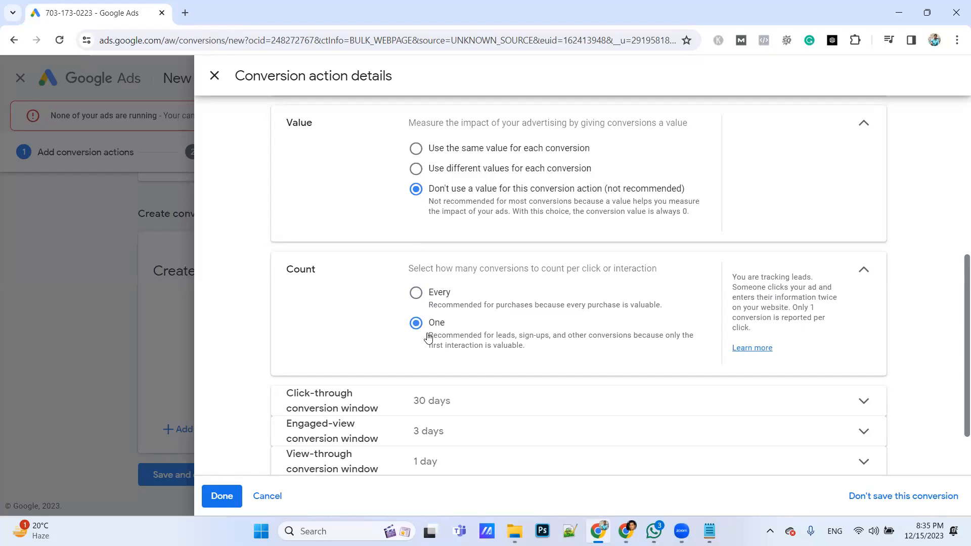
key(alt)
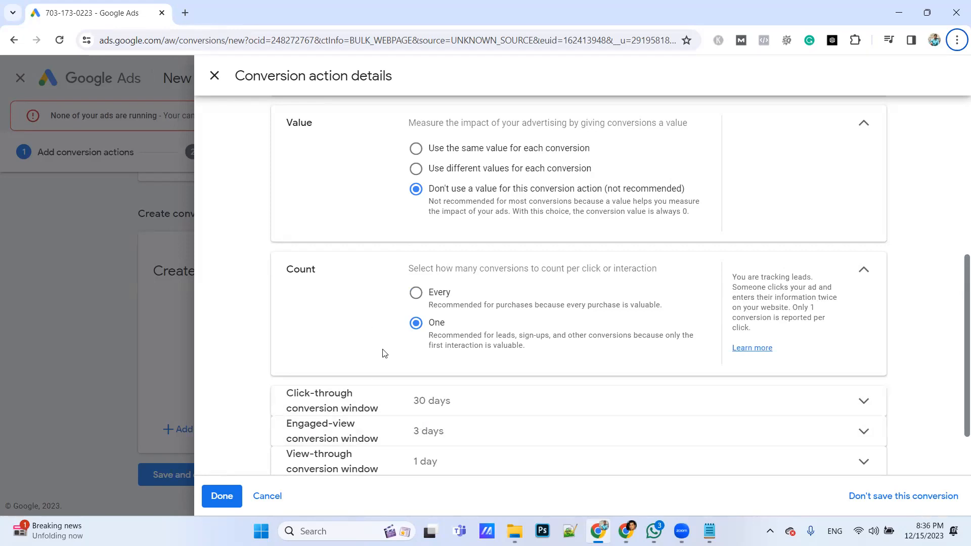
Expand the click-through conversion window and examine its available durations
scroll(383, 353, down, 2)
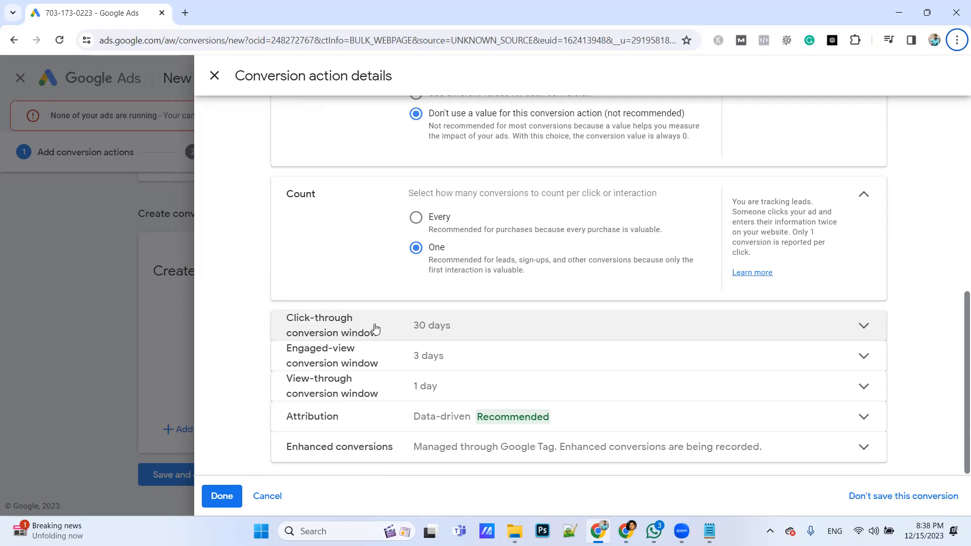
click(403, 325)
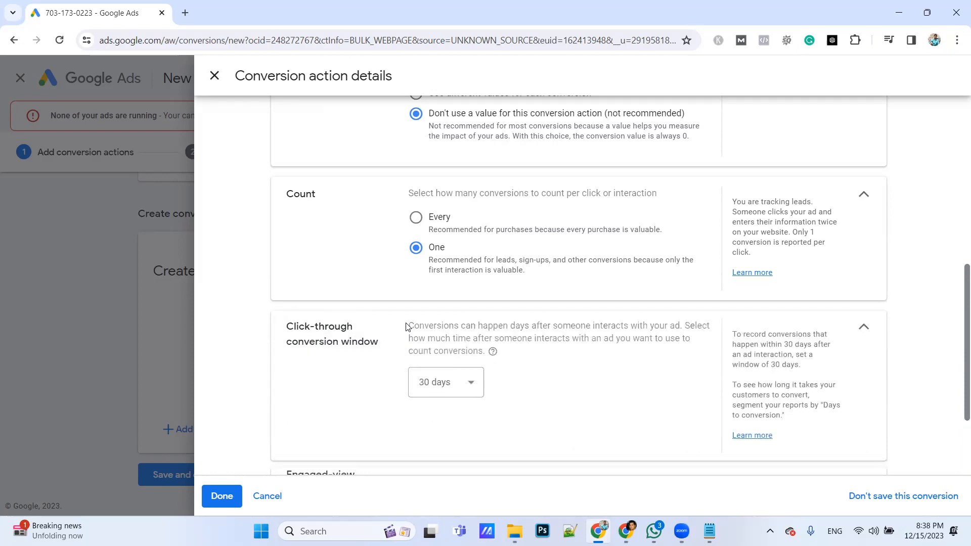
click(458, 398)
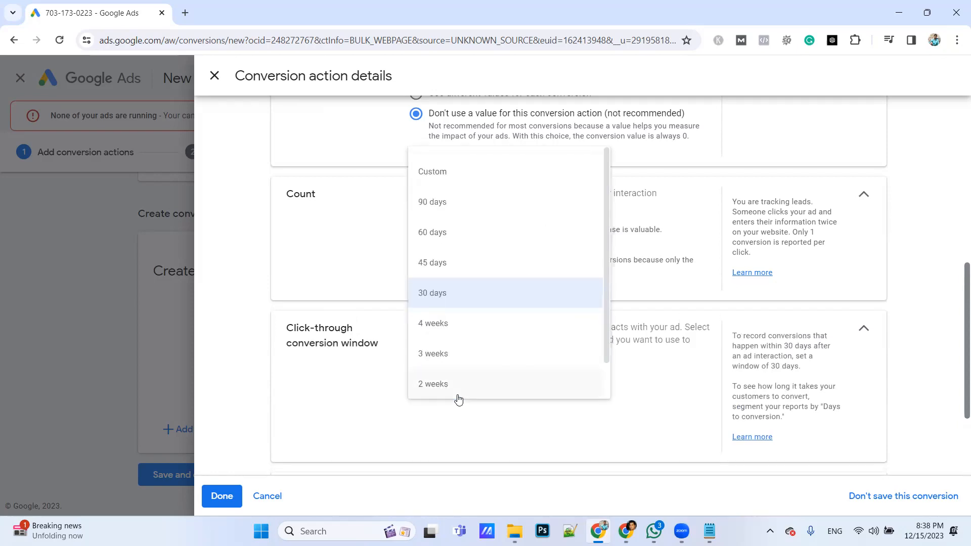
scroll(458, 399, down, 1)
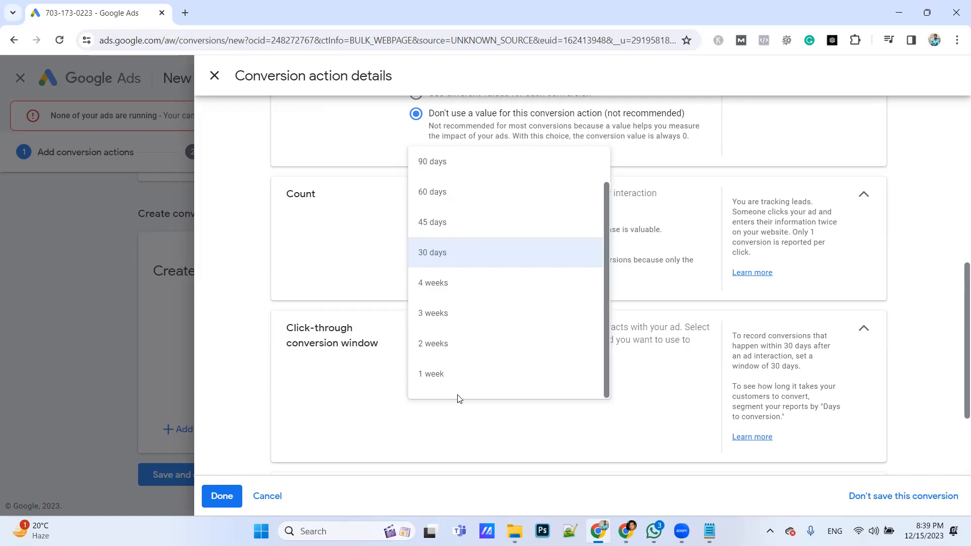
click(387, 405)
scroll(386, 407, down, 3)
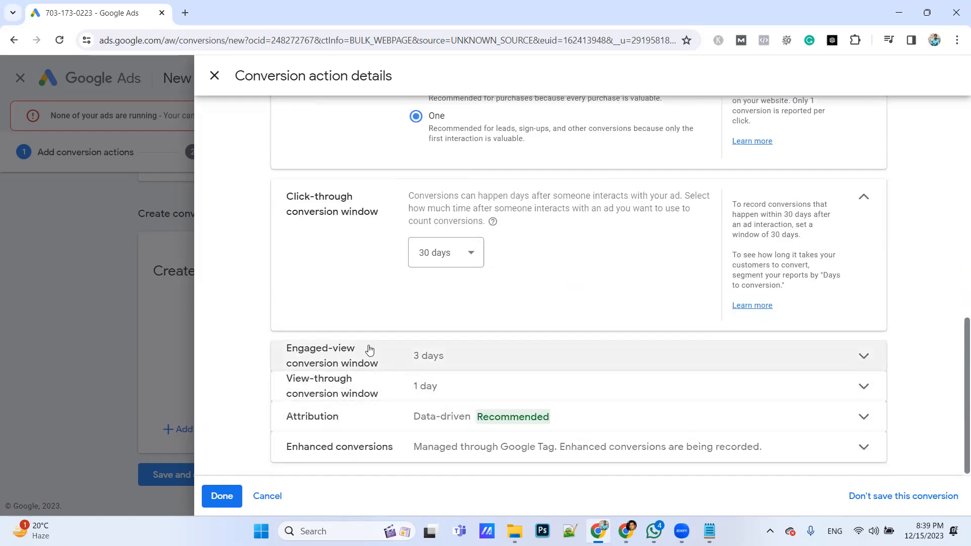
Expand the engaged-view and view-through conversion windows and examine the durations offered for view-through conversions
click(327, 362)
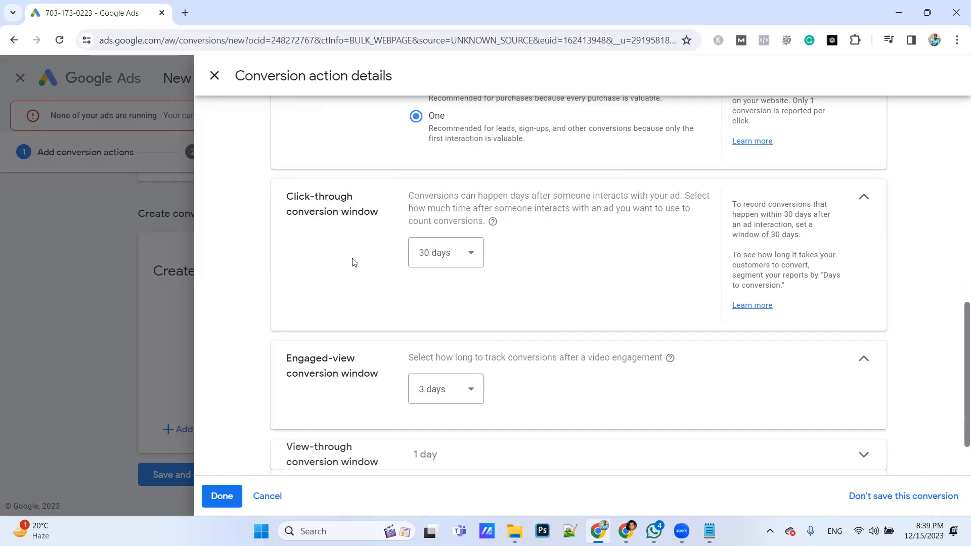
scroll(368, 256, down, 2)
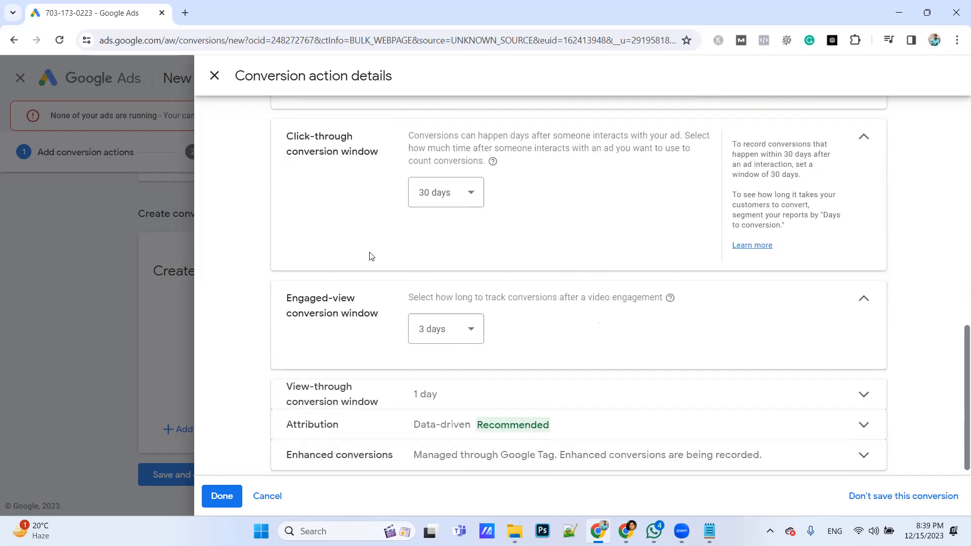
click(343, 385)
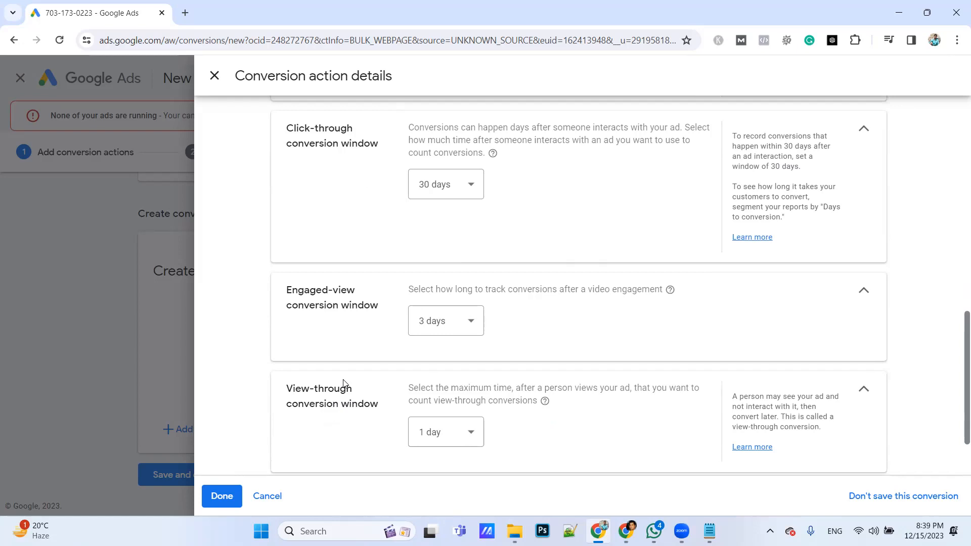
click(433, 432)
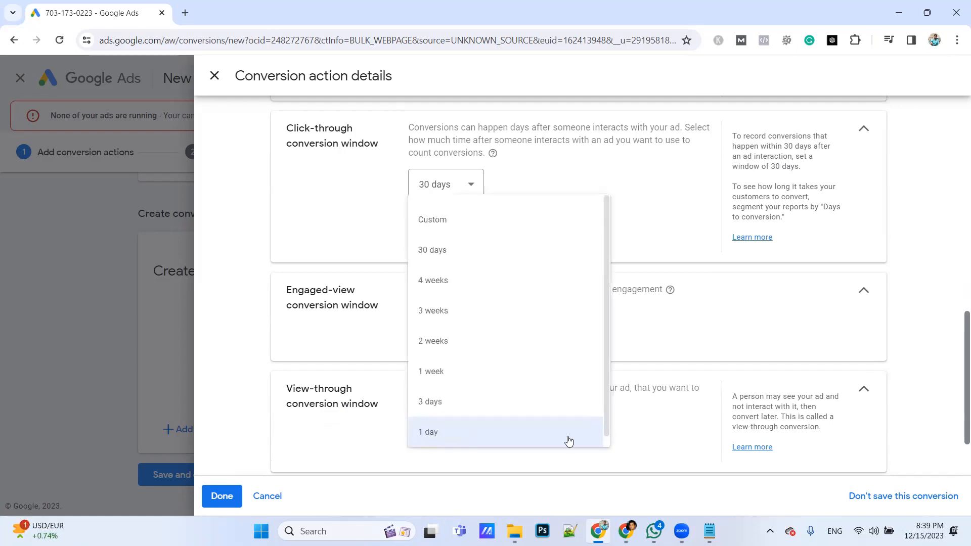
click(627, 445)
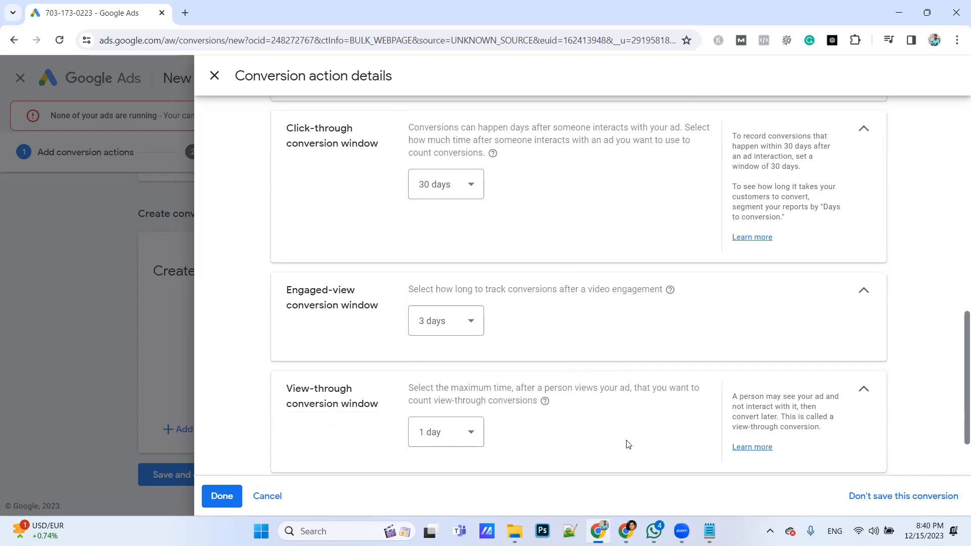
Recheck the click-through conversion window's duration choices from the custom option downward
click(459, 195)
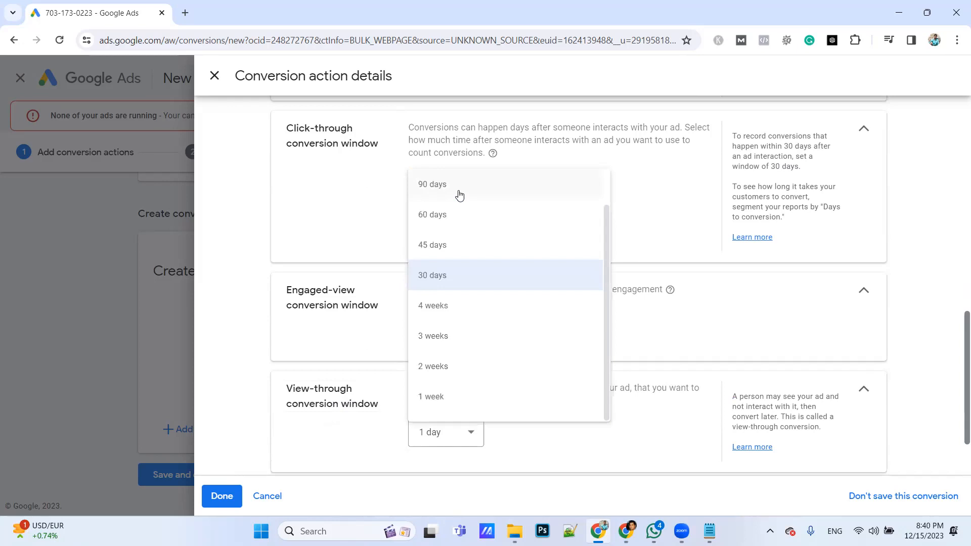
scroll(460, 196, up, 1)
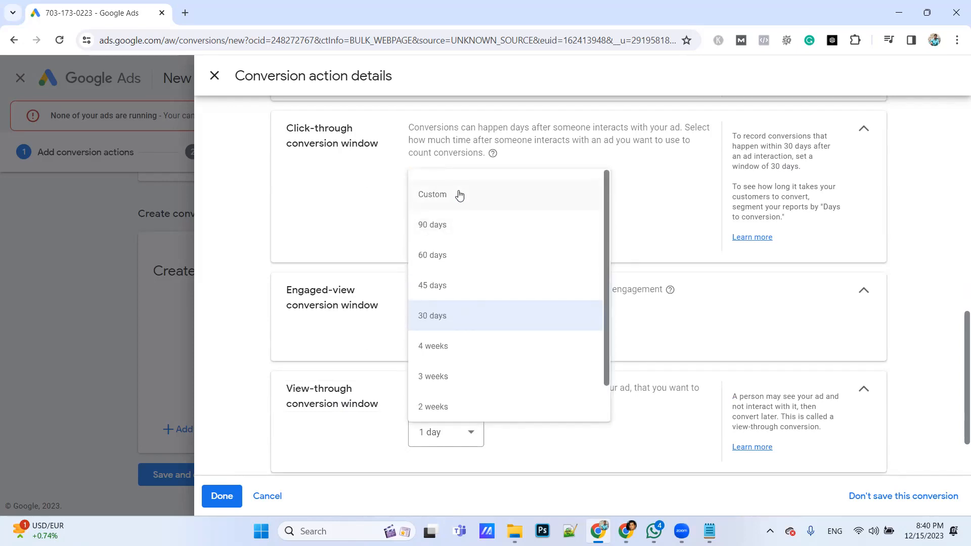
click(644, 237)
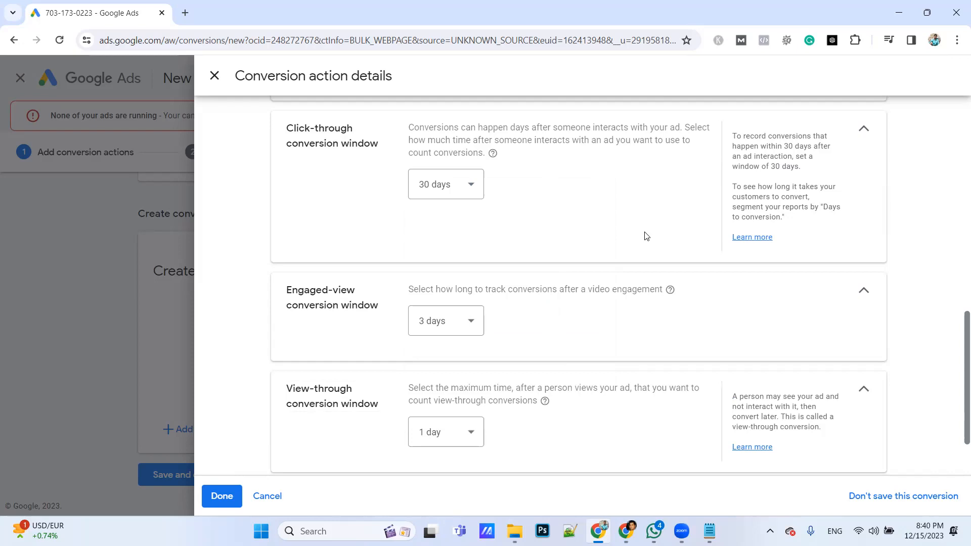
Confirm the conversion action details, save the demo-sdm action and continue to the tag instructions
scroll(645, 235, down, 2)
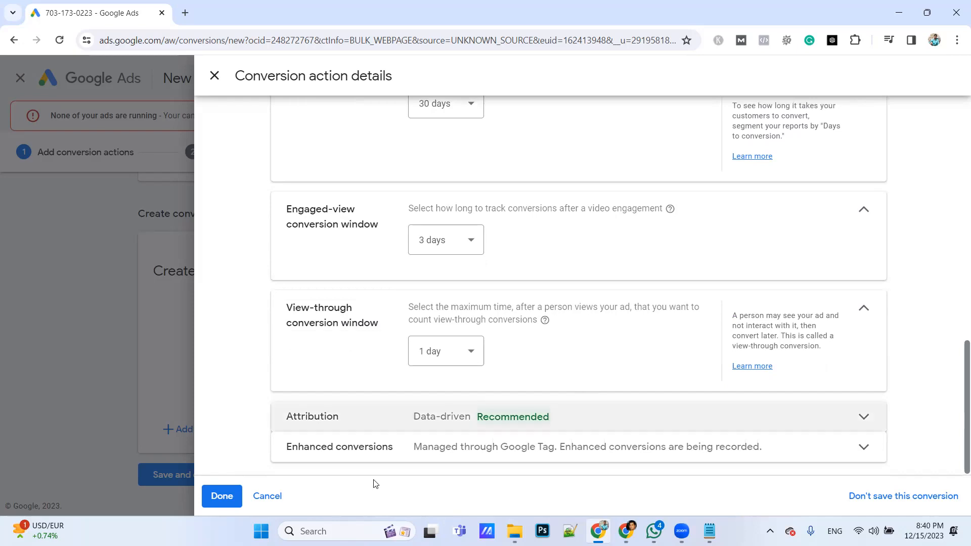
click(229, 499)
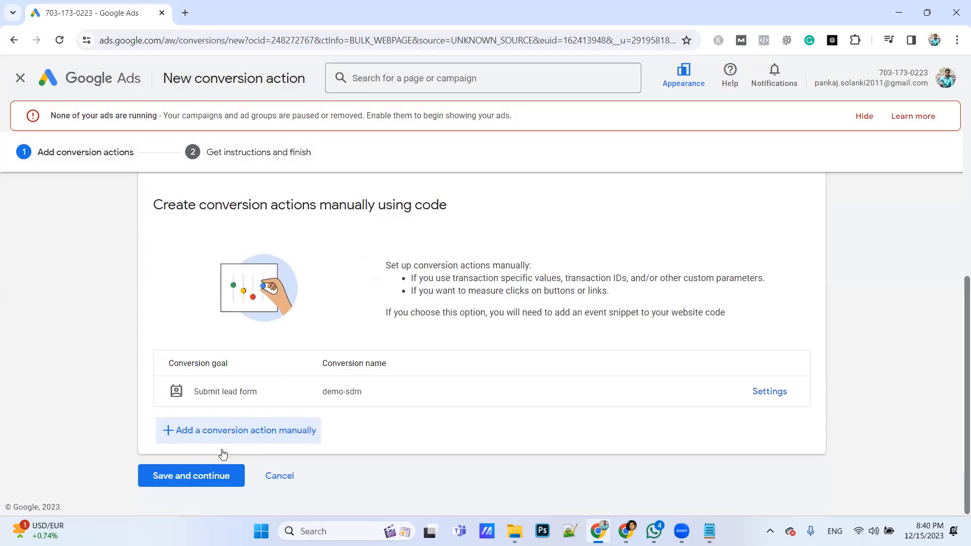
click(178, 475)
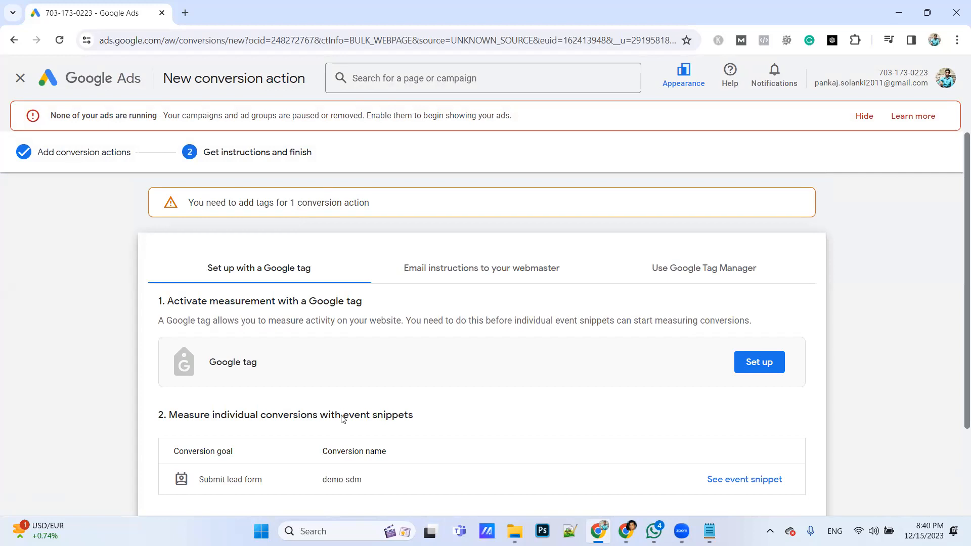
Review the Google tag, Google Tag Manager and webmaster email methods for installing the conversion tag
scroll(342, 439, down, 2)
scroll(238, 260, up, 1)
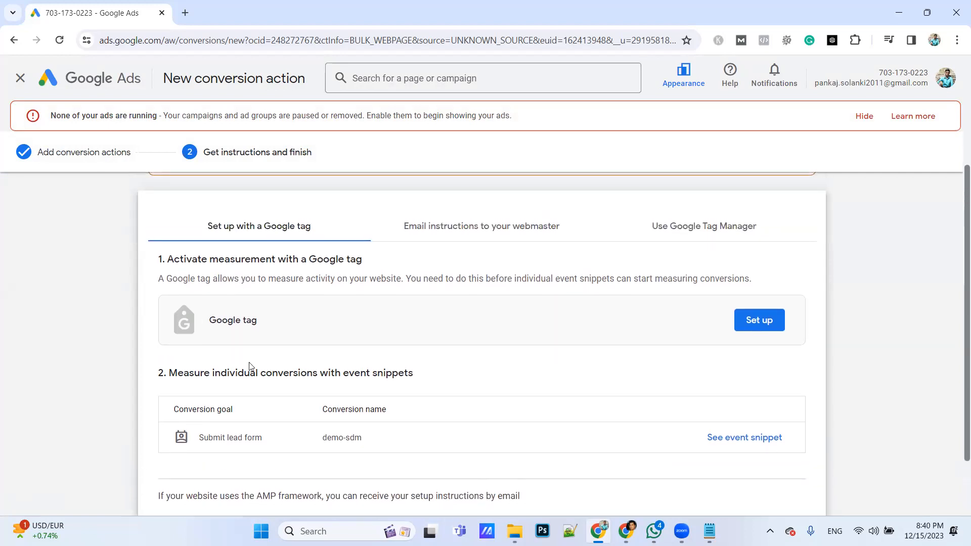
scroll(288, 314, down, 2)
scroll(344, 306, up, 2)
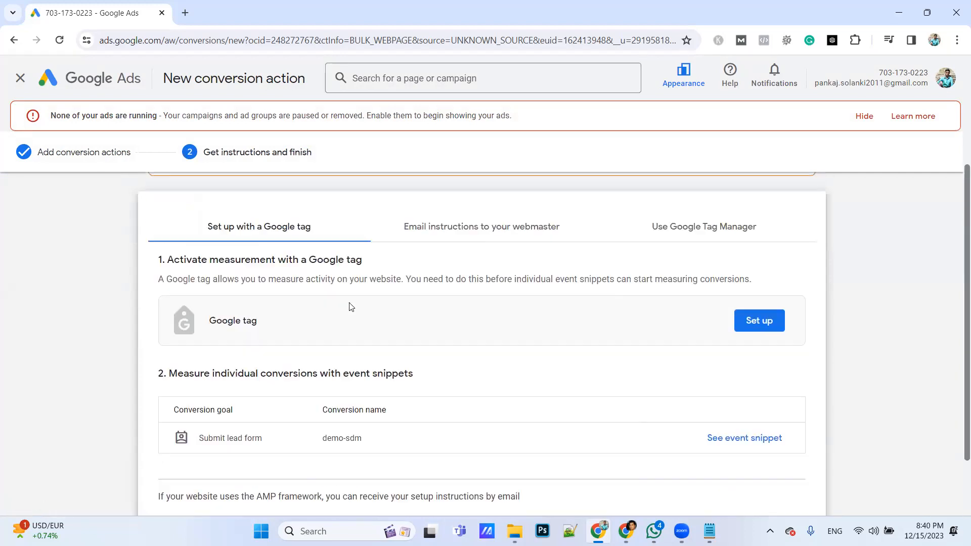
click(702, 251)
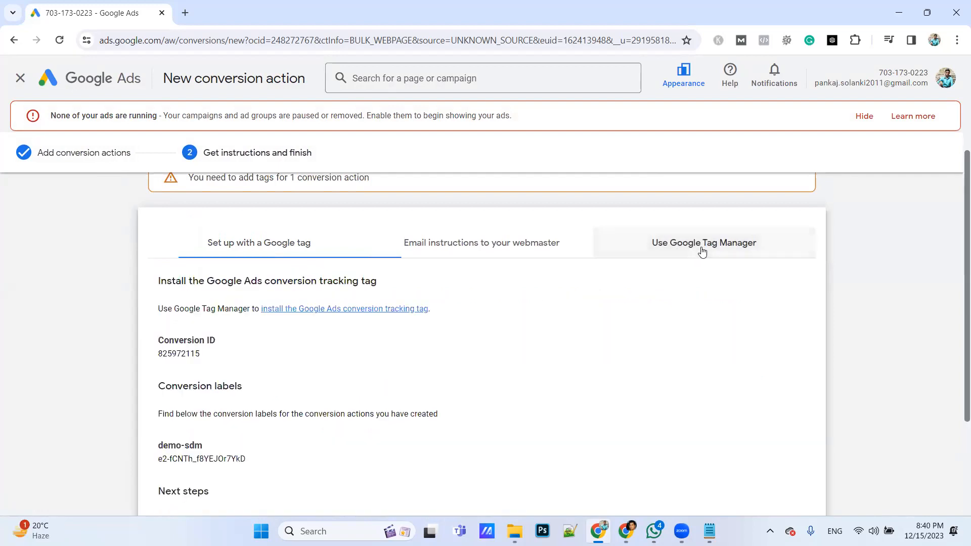
scroll(418, 337, down, 1)
scroll(418, 337, up, 1)
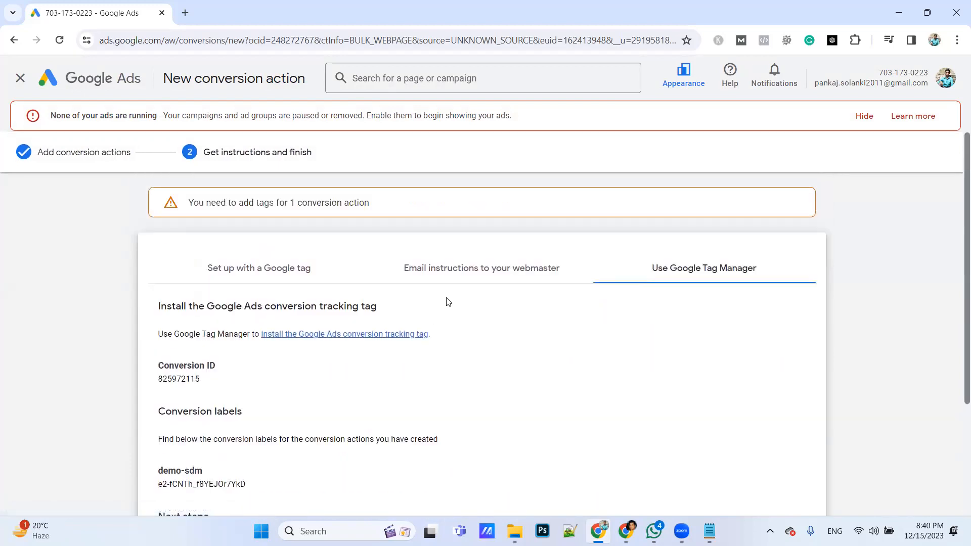
click(456, 272)
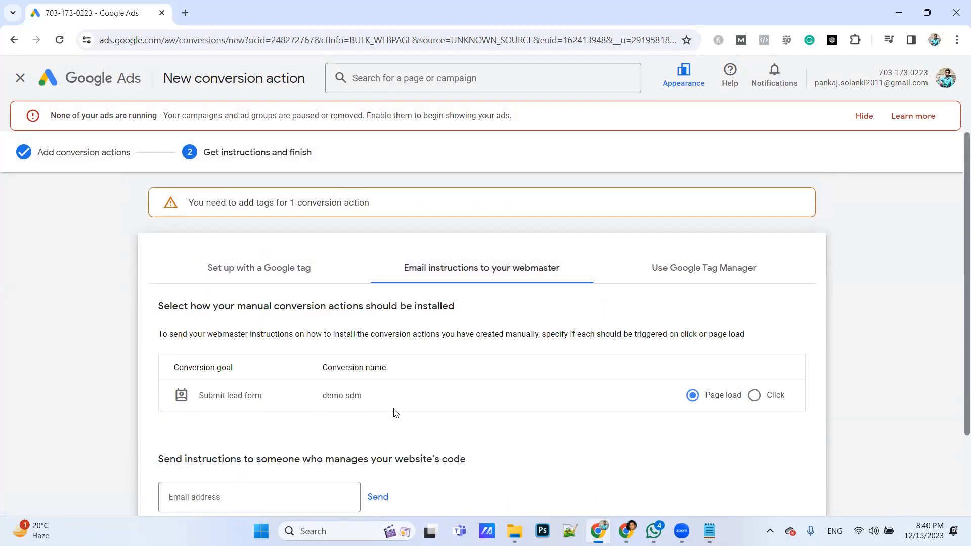
scroll(394, 412, down, 2)
scroll(412, 353, up, 2)
Examine the Google tag's manual installation code and its additional installation options, and close the setup without testing
click(281, 265)
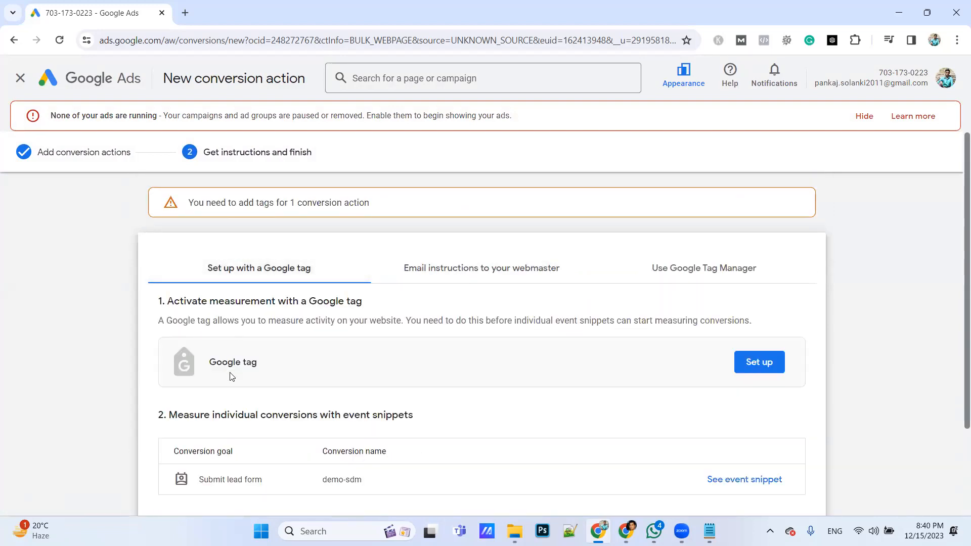
scroll(241, 372, down, 2)
scroll(619, 324, up, 2)
click(767, 362)
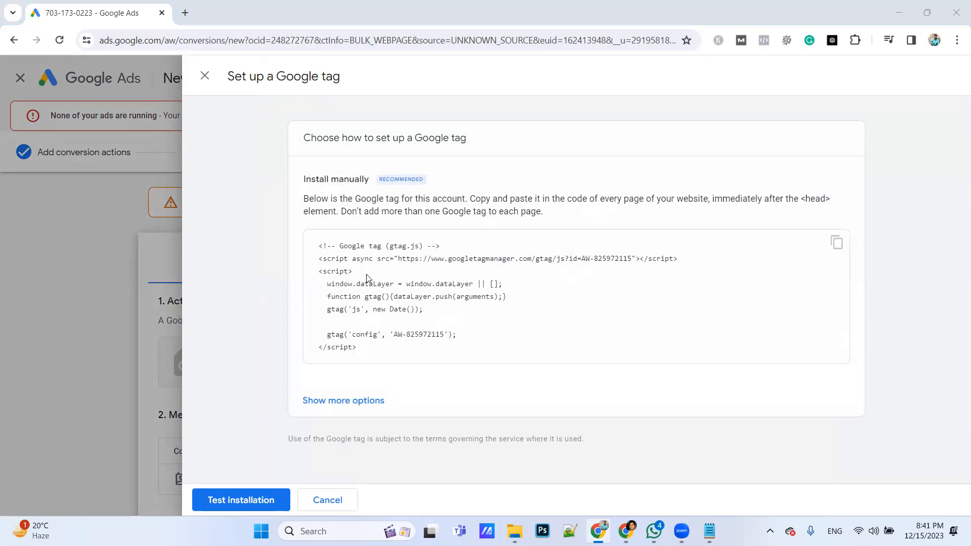
drag(319, 245, 402, 347)
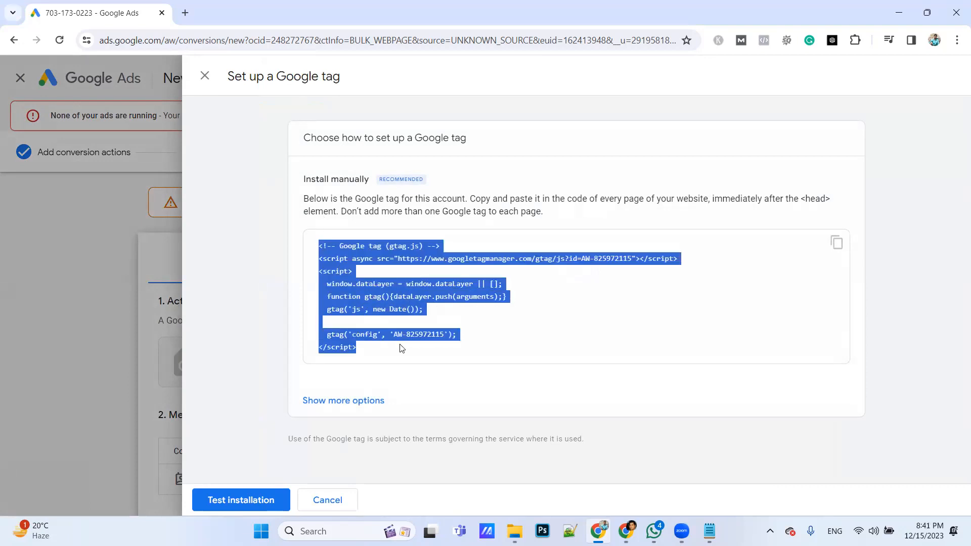
click(615, 335)
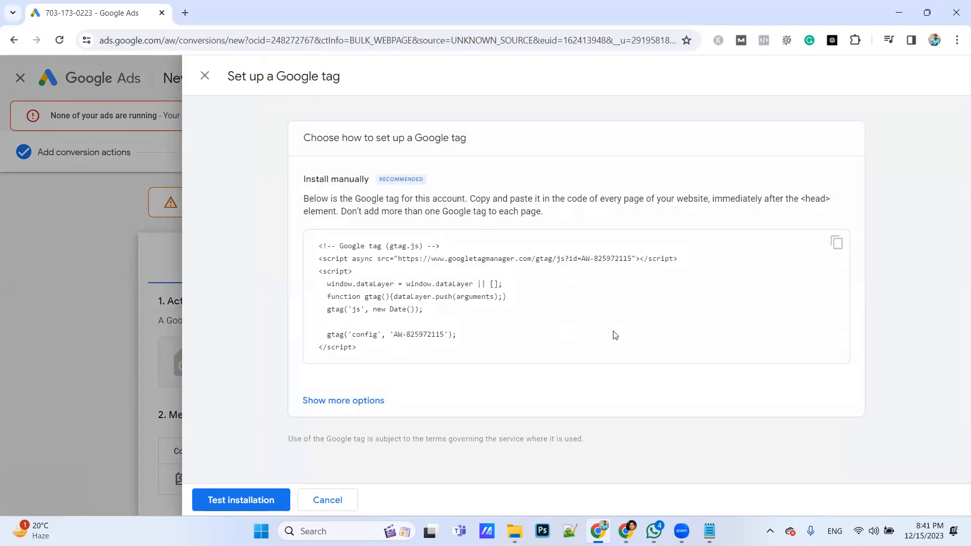
click(359, 403)
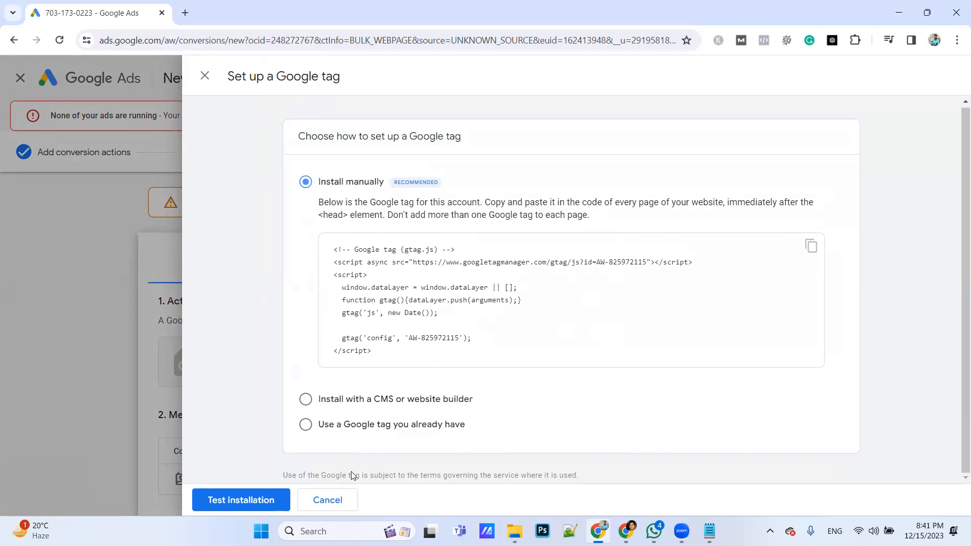
click(331, 500)
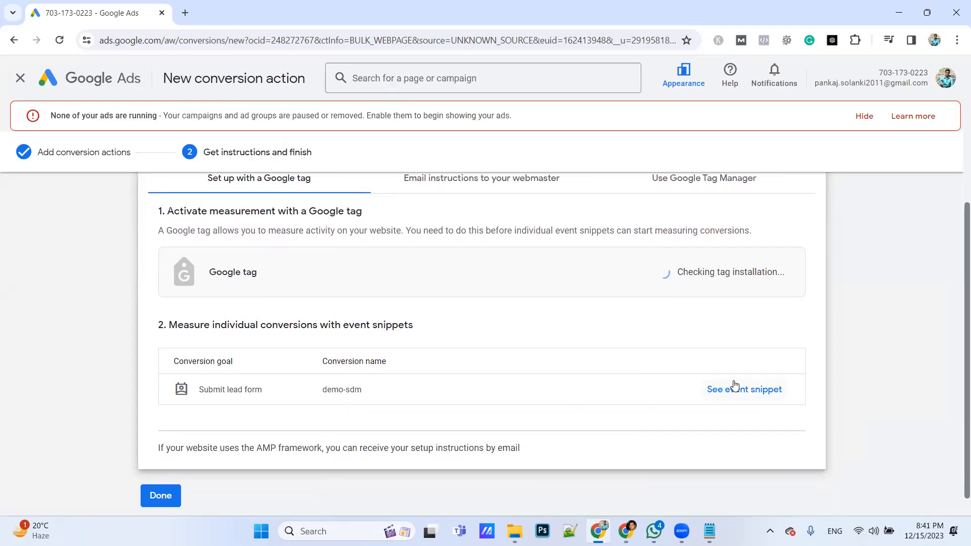
Examine the demo-sdm event snippet code for both page load and click tracking, and close it
click(729, 400)
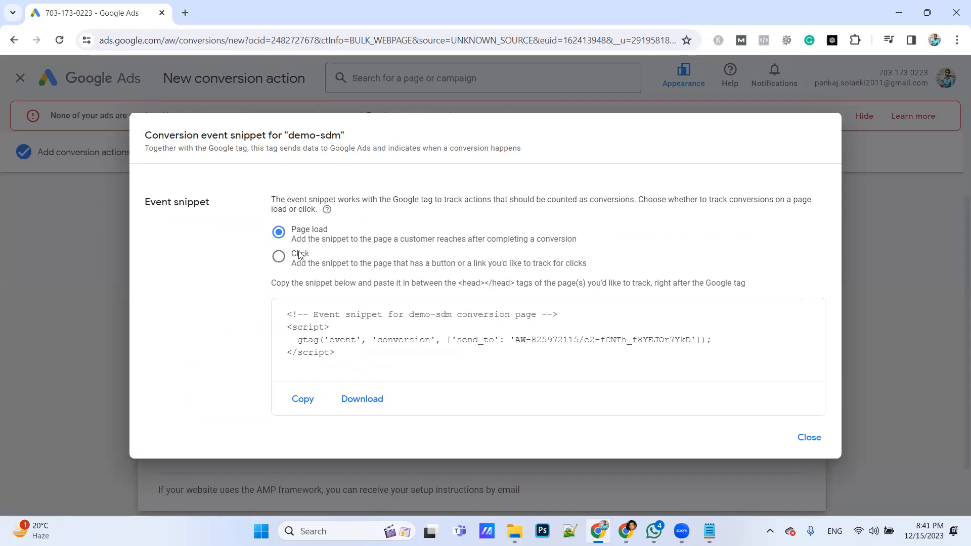
drag(283, 308, 344, 359)
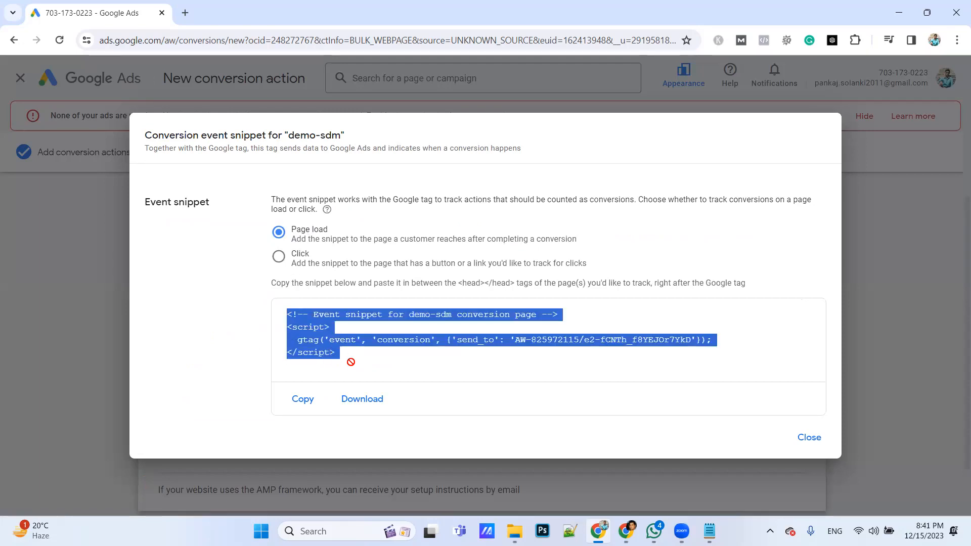
click(278, 259)
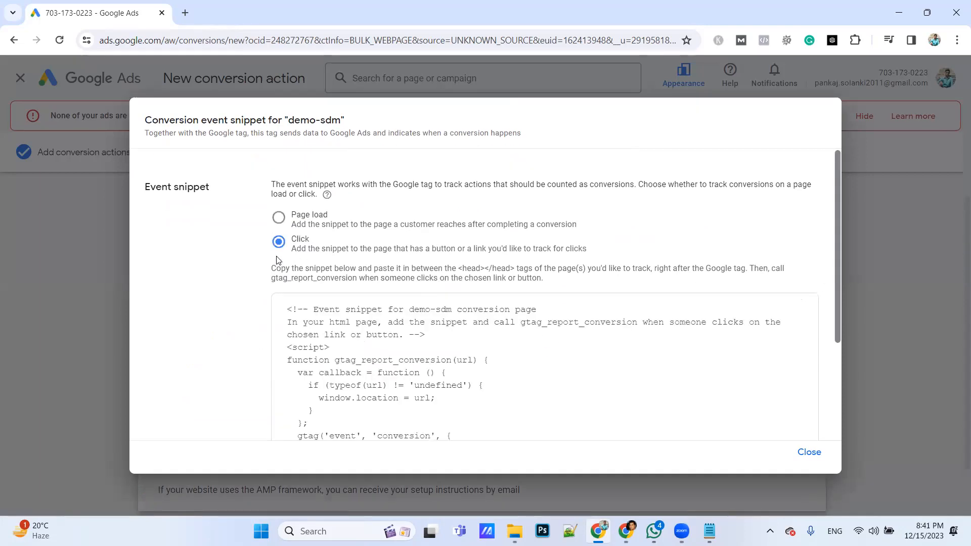
scroll(332, 326, down, 3)
drag(340, 369, 299, 246)
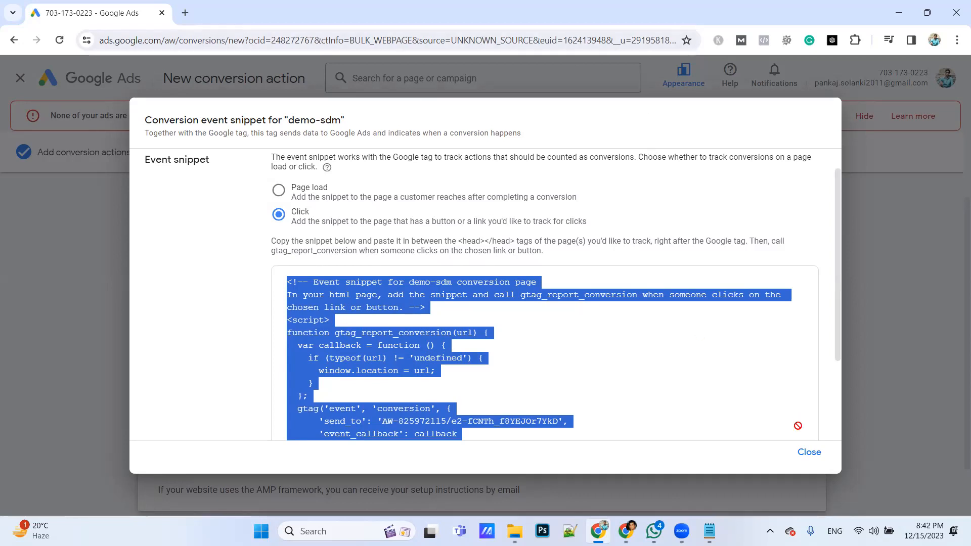
click(813, 462)
scroll(676, 362, down, 2)
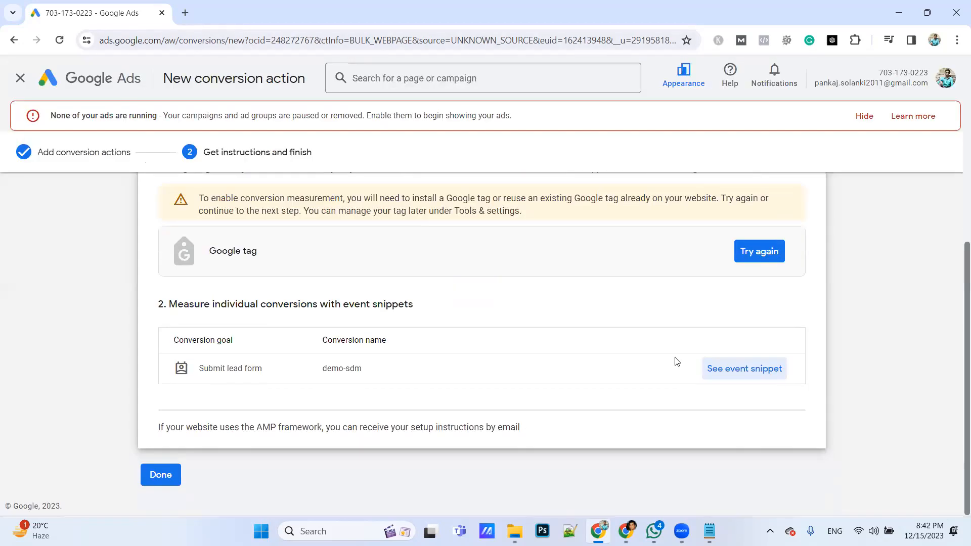